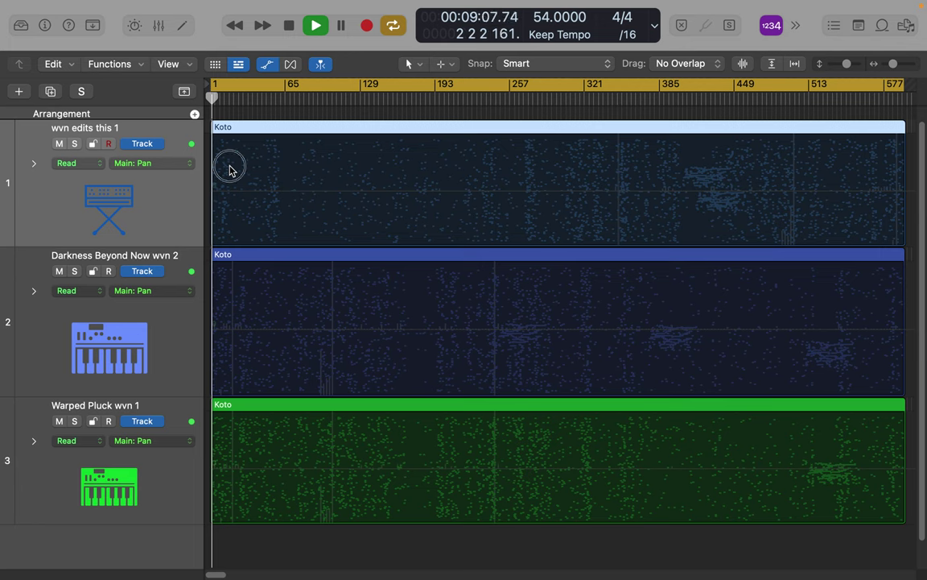
# Draw zigzag pan automation on the "wvn edits this 1" track, alternating −64, +63, −64, +60 and −64 up to about bar 84.
pyautogui.moveTo(229, 169); pyautogui.dragTo(229, 122)
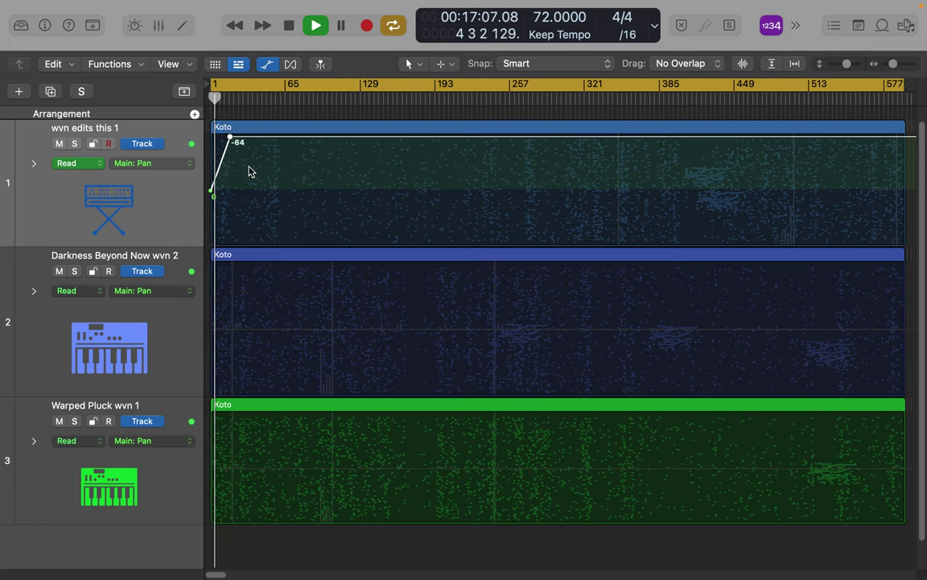
pyautogui.doubleClick(252, 236)
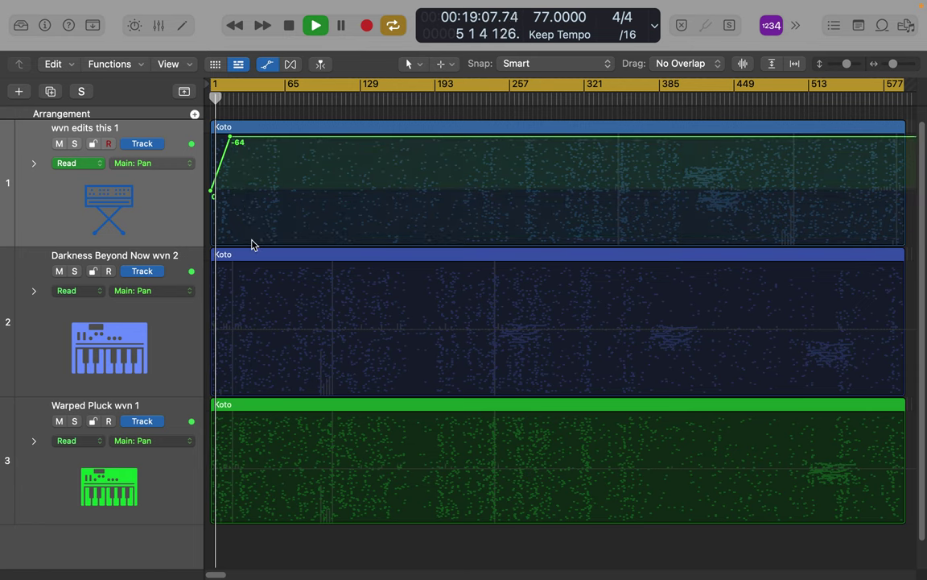
pyautogui.click(251, 234)
pyautogui.moveTo(252, 239); pyautogui.dragTo(247, 270)
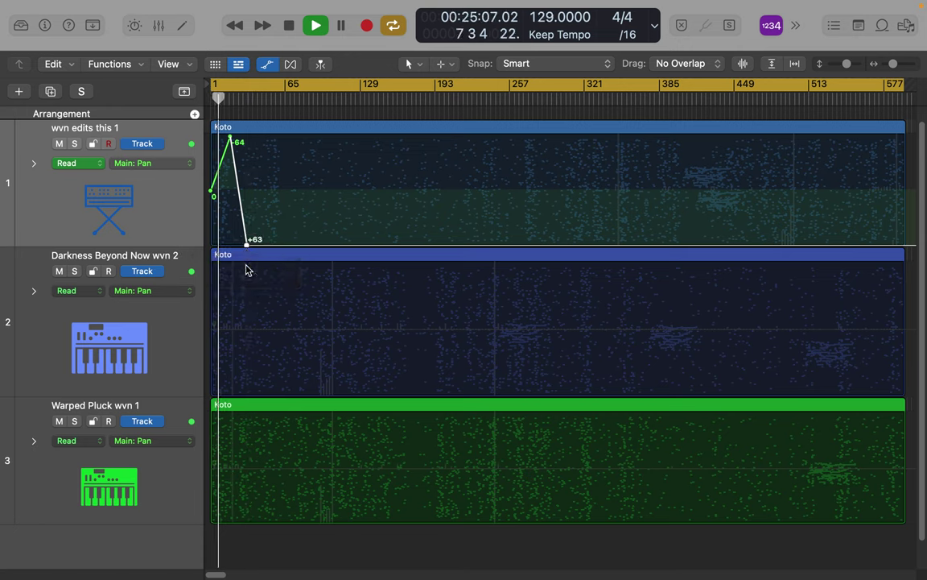
pyautogui.click(271, 144)
pyautogui.moveTo(271, 144); pyautogui.dragTo(270, 133)
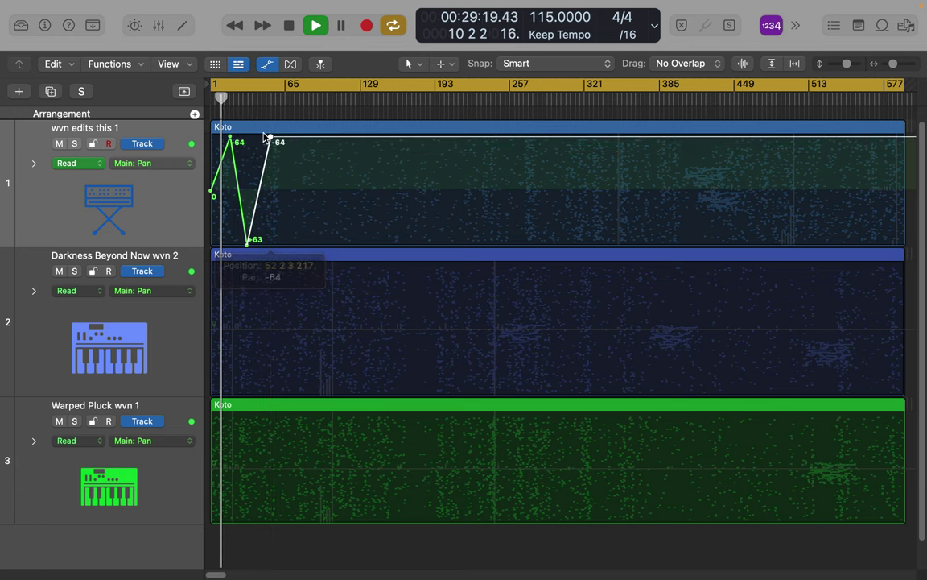
pyautogui.click(301, 241)
pyautogui.moveTo(301, 243); pyautogui.dragTo(285, 242)
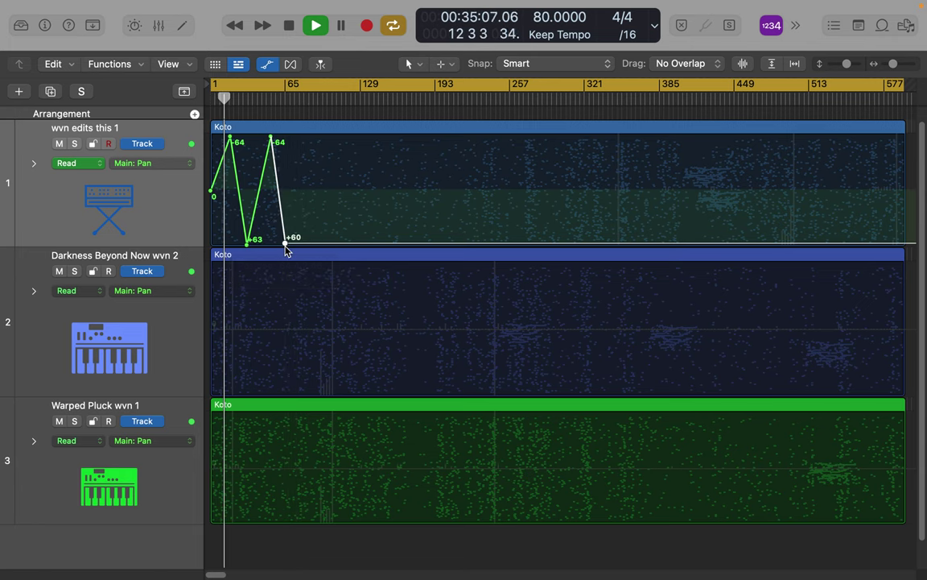
pyautogui.click(310, 146)
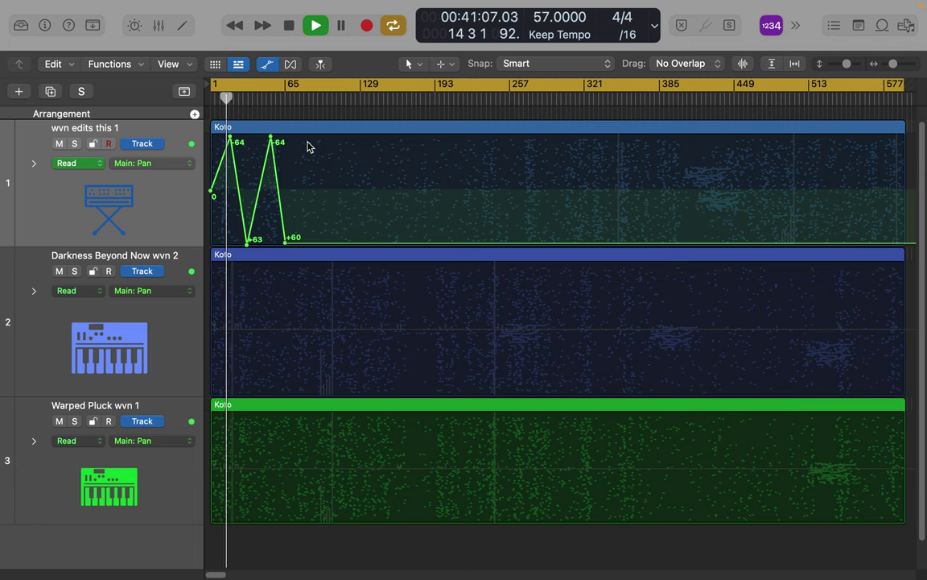
pyautogui.click(307, 138)
pyautogui.click(307, 129)
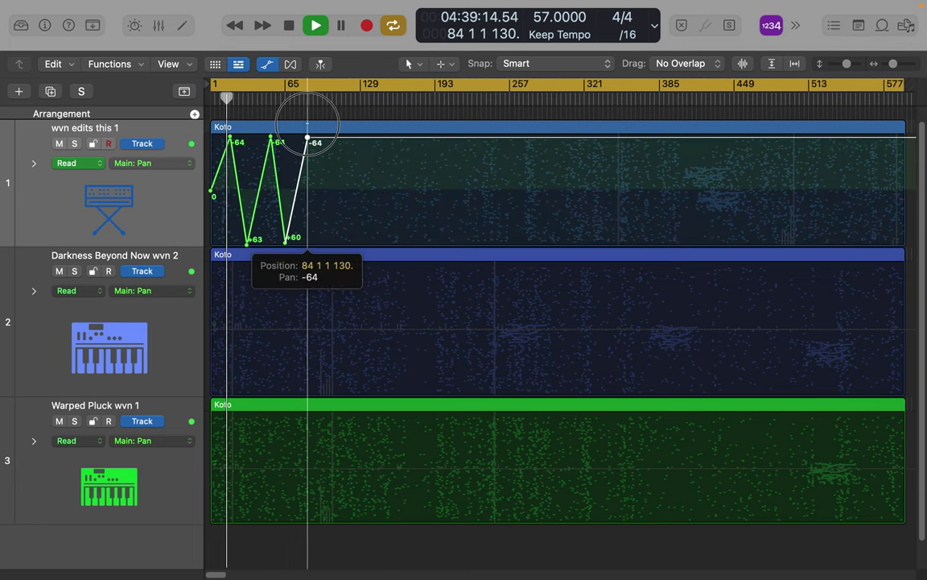
# Select all the zigzag pan automation points on the first track and copy them.
pyautogui.moveTo(317, 166); pyautogui.dragTo(203, 165)
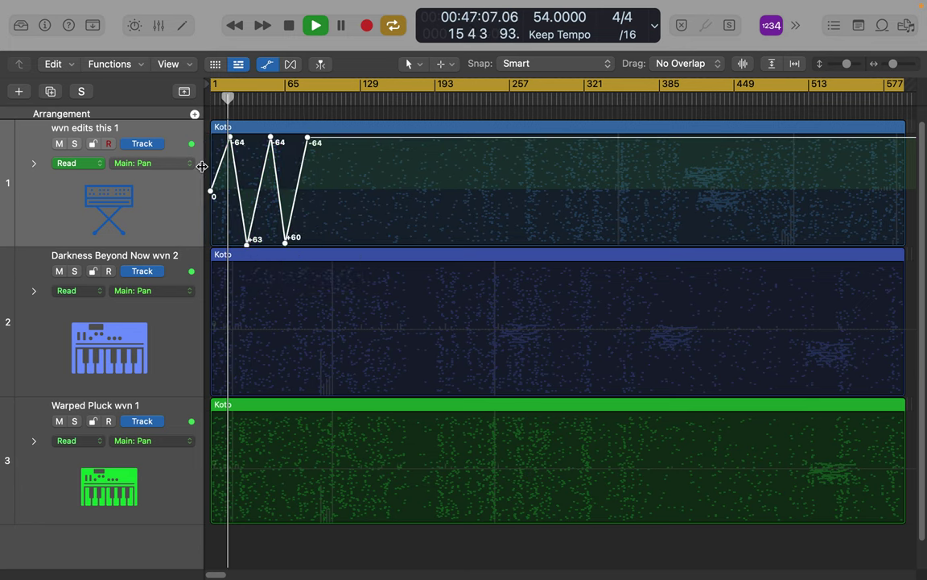
pyautogui.moveTo(151, 4)
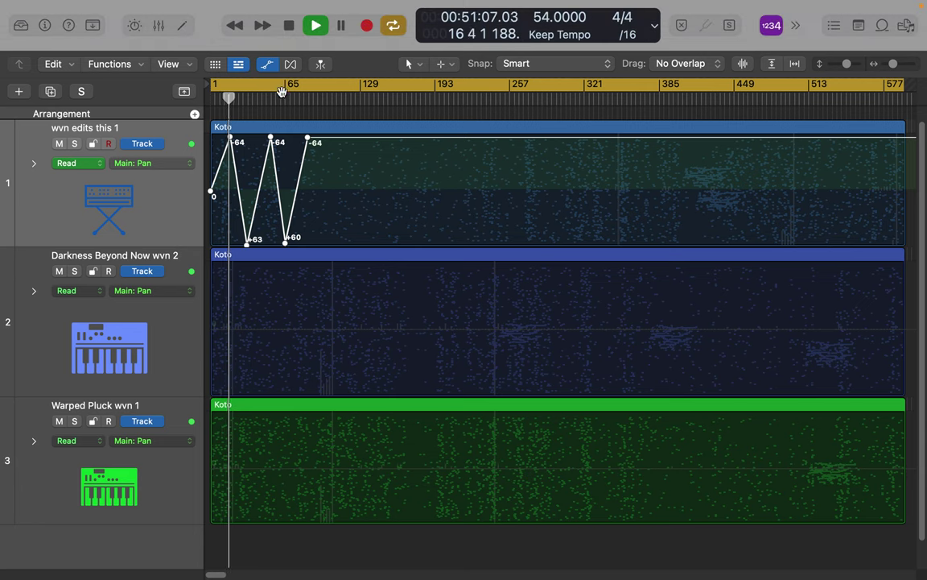
pyautogui.click(67, 70)
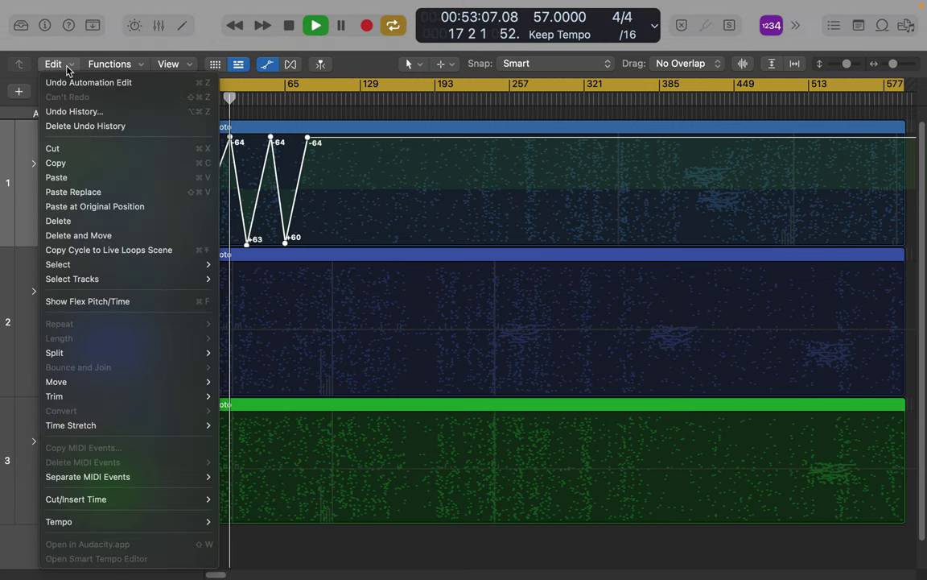
pyautogui.click(79, 164)
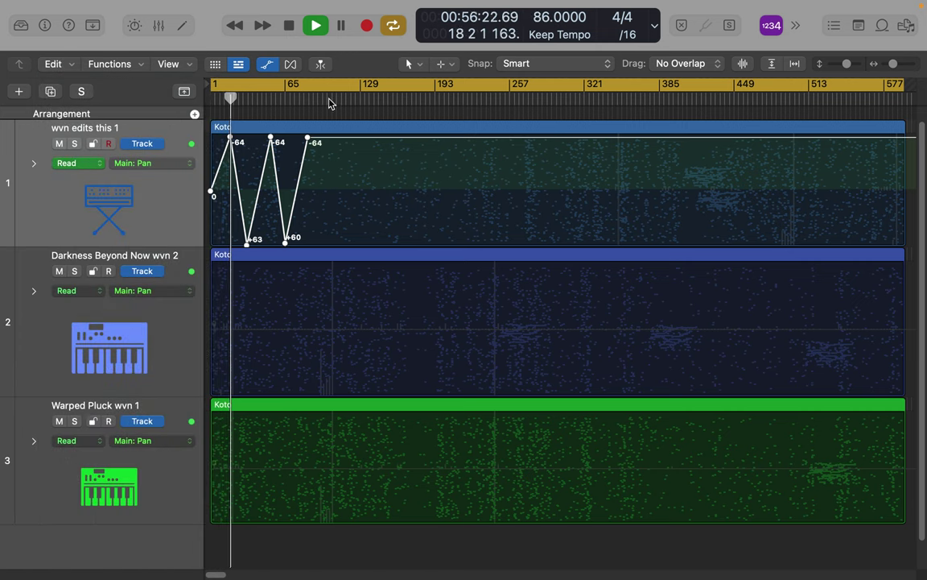
# Stop playback and paste the copied pan points repeatedly on the first track, from about bar 89 to the end of the region.
pyautogui.click(480, 288)
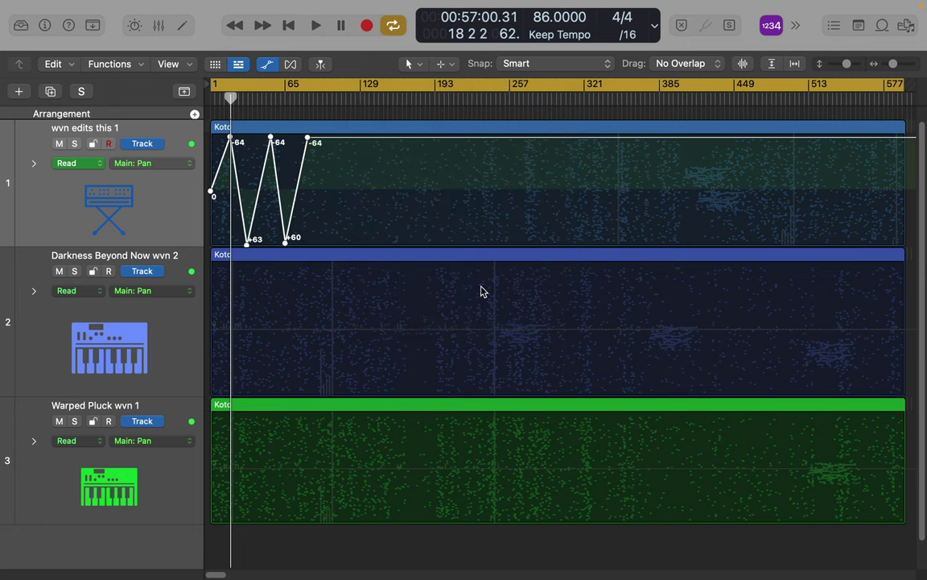
pyautogui.click(314, 97)
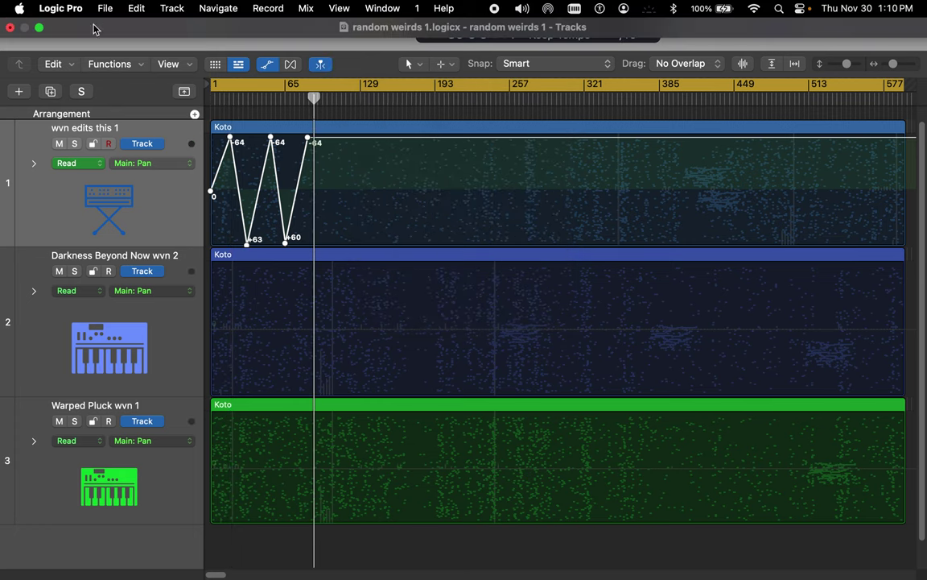
pyautogui.click(71, 66)
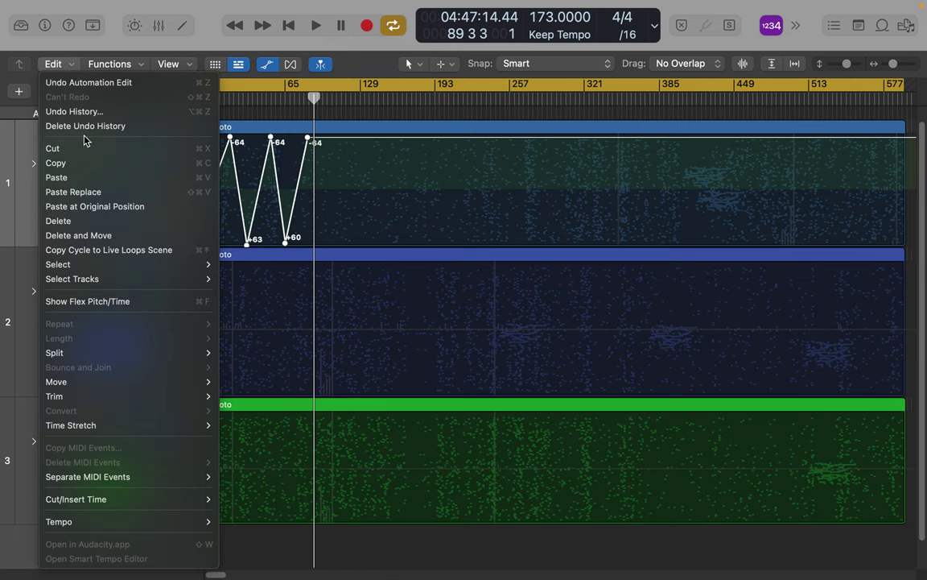
pyautogui.click(84, 178)
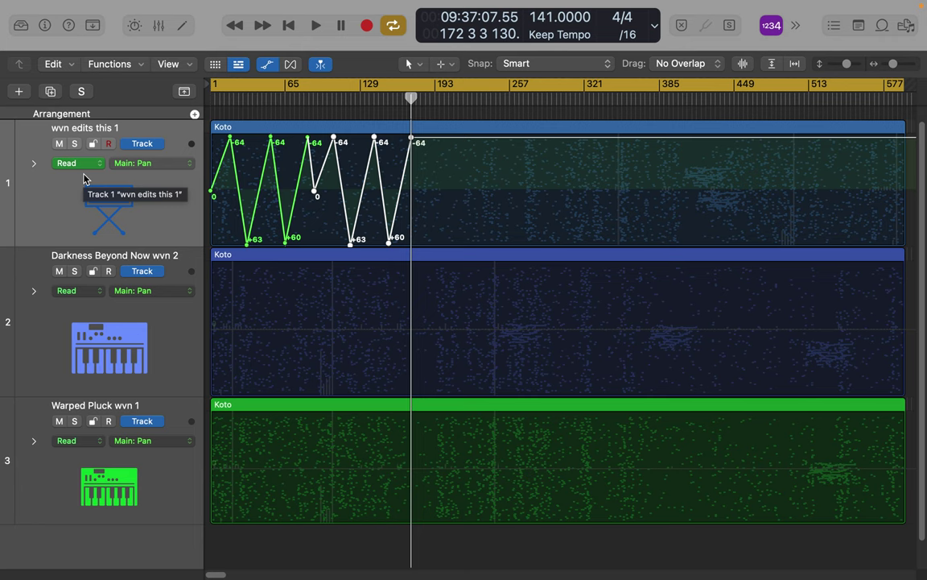
pyautogui.press('super+v')
pyautogui.press('super+v')
pyautogui.press('super+v')
pyautogui.press('super+v')
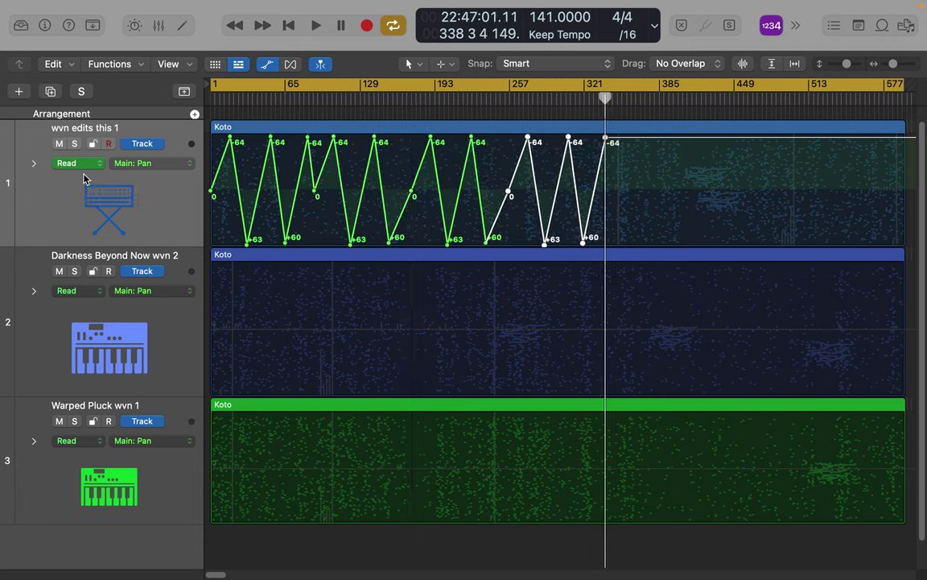
pyautogui.press('super+v')
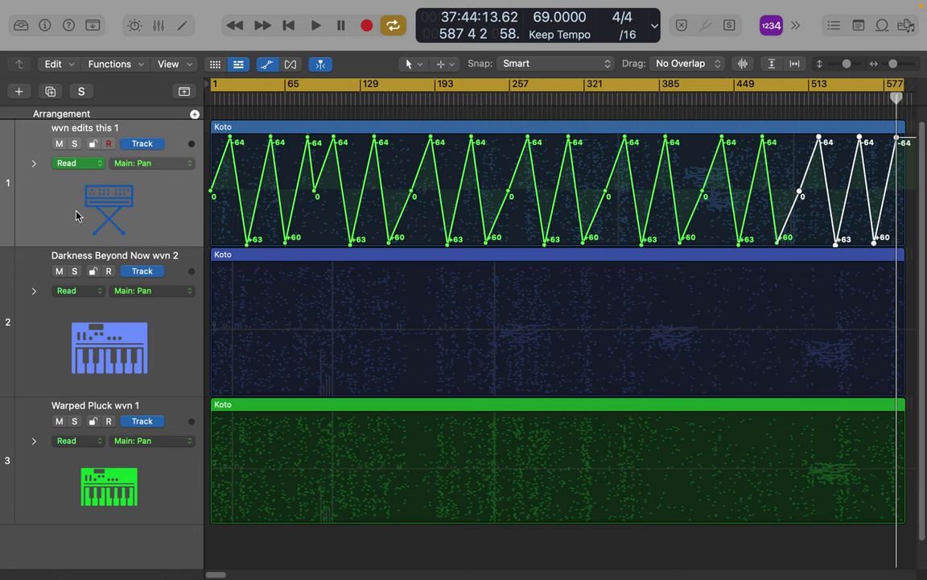
# Play from the start, shift three of the first track's −64 points earlier, and lower the 0 point near bar 89 to +63.
pyautogui.click(292, 27)
pyautogui.click(316, 26)
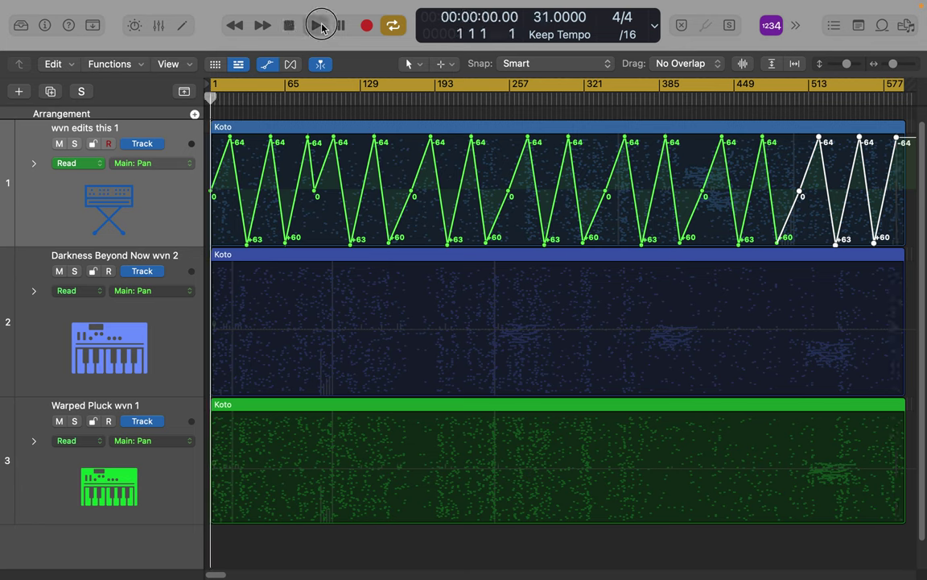
pyautogui.click(528, 137)
pyautogui.moveTo(527, 138); pyautogui.dragTo(457, 141)
pyautogui.moveTo(378, 142)
pyautogui.mouseDown()
pyautogui.moveTo(390, 141)
pyautogui.moveTo(370, 142)
pyautogui.mouseUp()
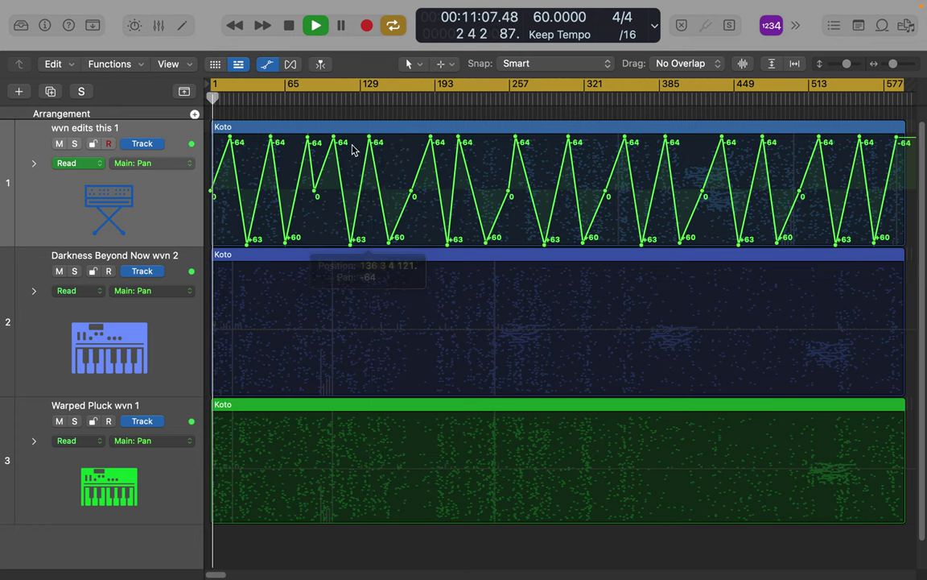
pyautogui.moveTo(314, 191); pyautogui.dragTo(323, 239)
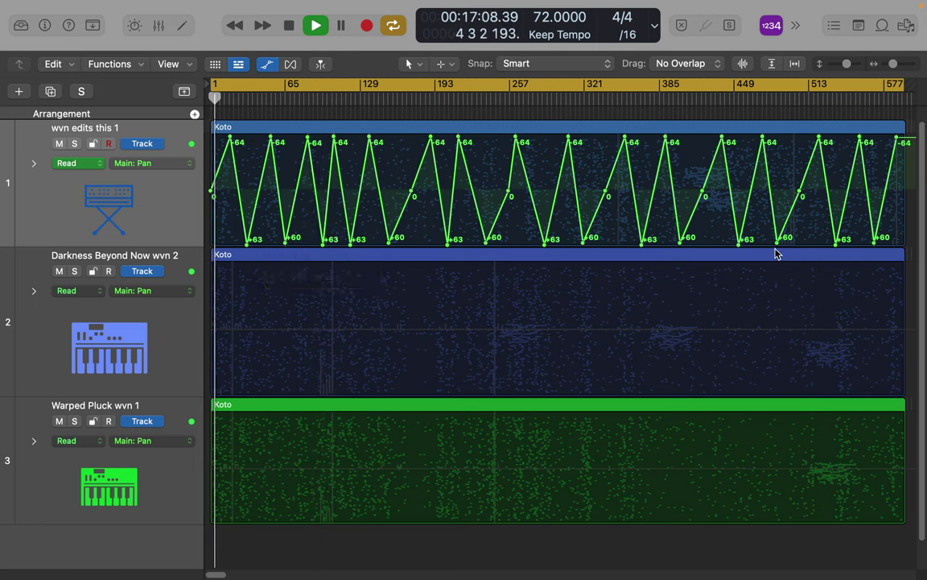
# On the first track, shift the +60 point just before bar 513 slightly later and set the last 0 point to −28.
pyautogui.moveTo(778, 239); pyautogui.dragTo(789, 241)
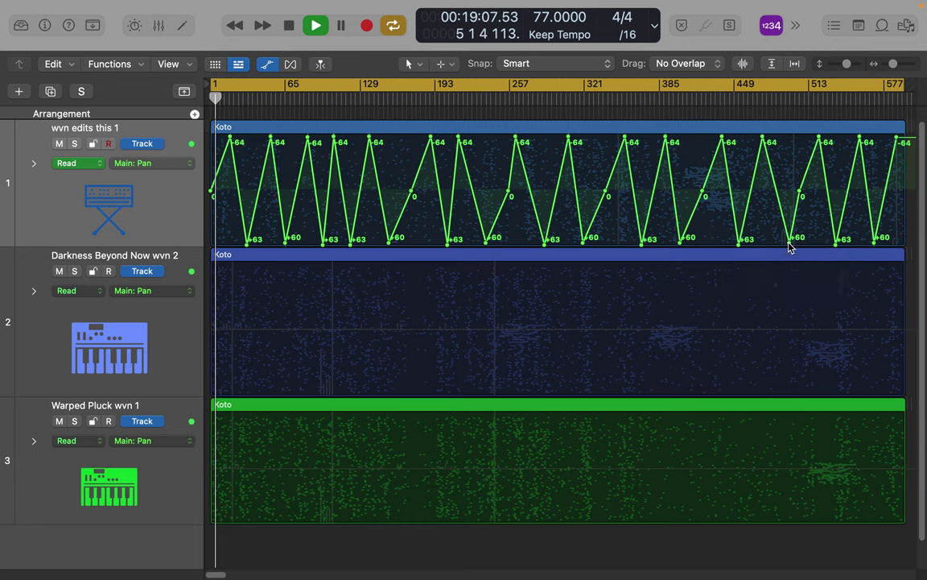
pyautogui.moveTo(801, 193); pyautogui.dragTo(813, 194)
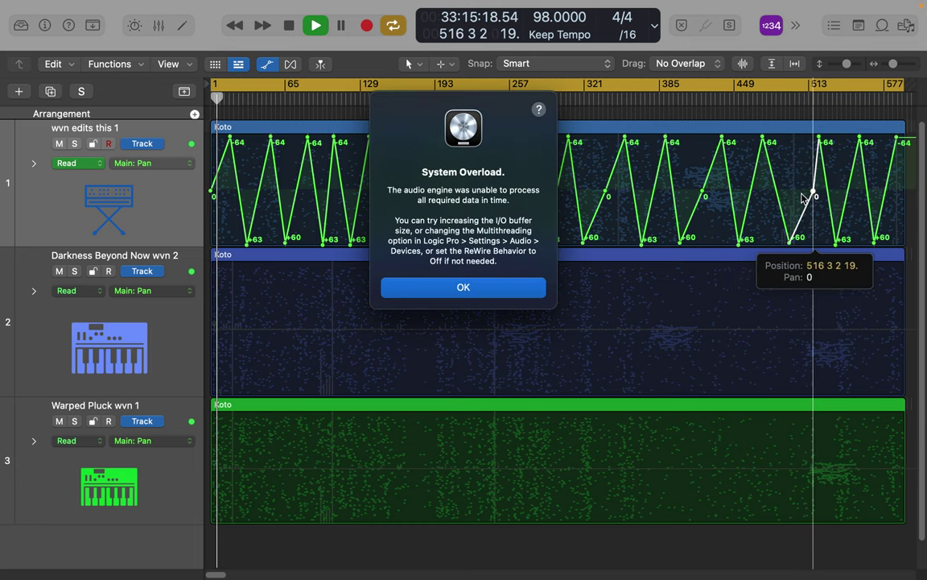
pyautogui.click(485, 287)
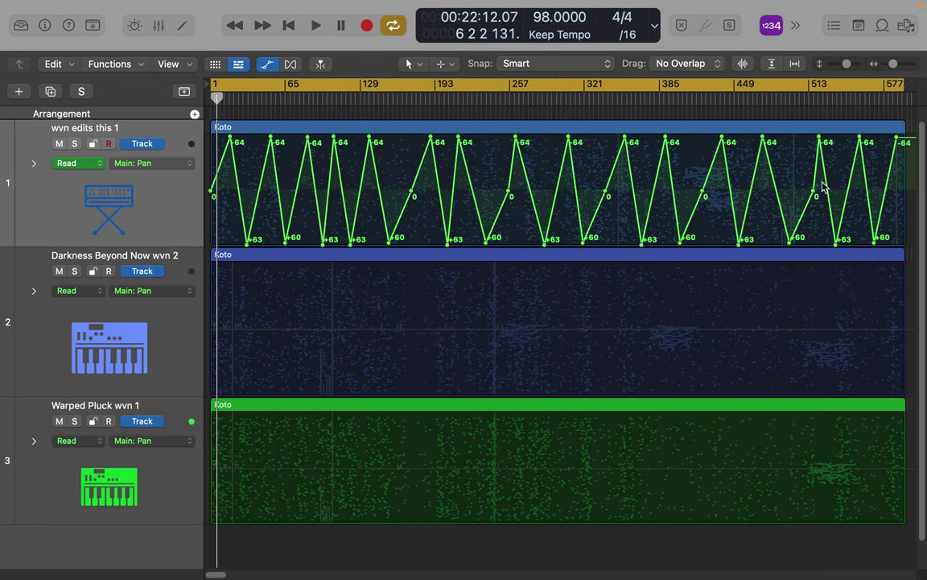
pyautogui.moveTo(814, 195); pyautogui.dragTo(801, 169)
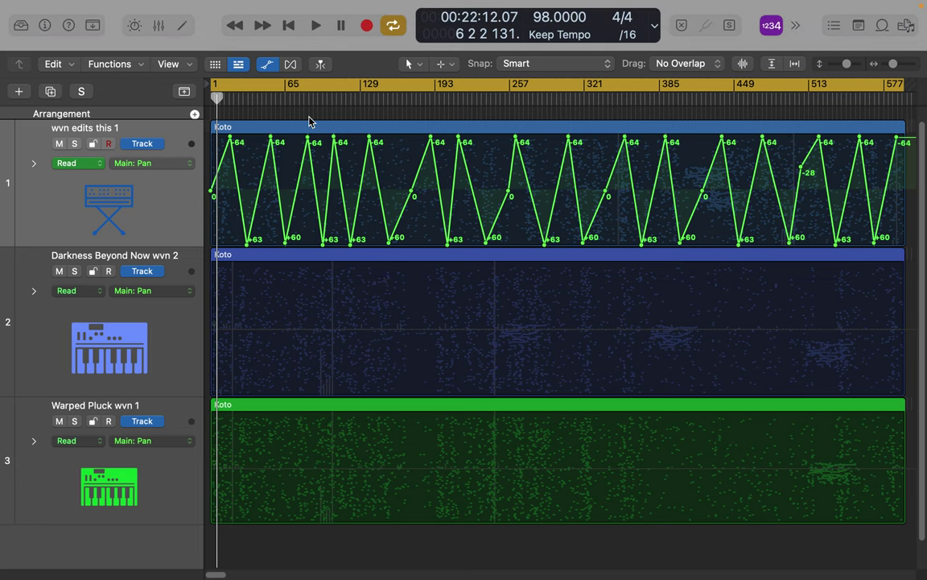
# Copy all the first track's pan points after the opening one and paste them onto the "Darkness Beyond Now wvn 2" track.
pyautogui.click(191, 208)
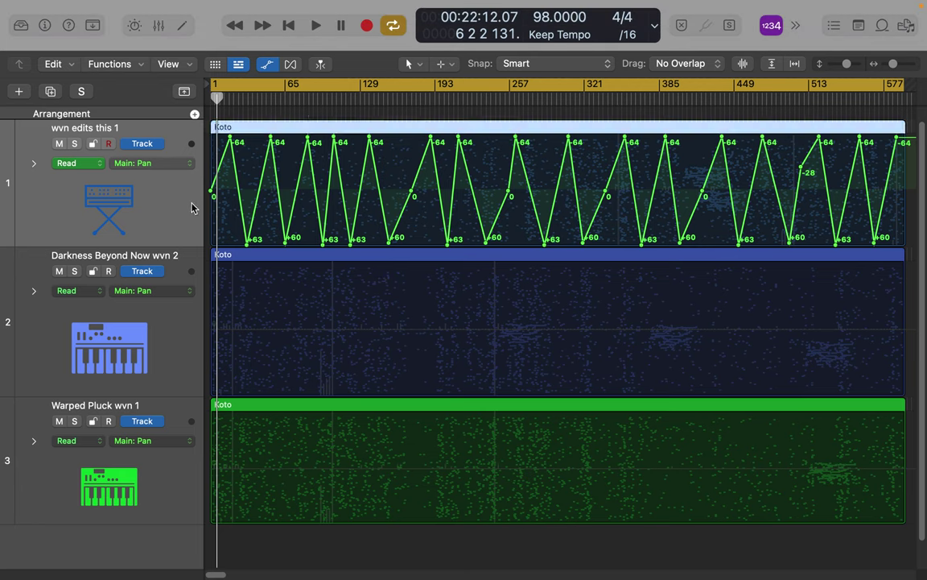
pyautogui.moveTo(216, 138); pyautogui.dragTo(747, 243)
pyautogui.hscroll(-10, 746, 243)
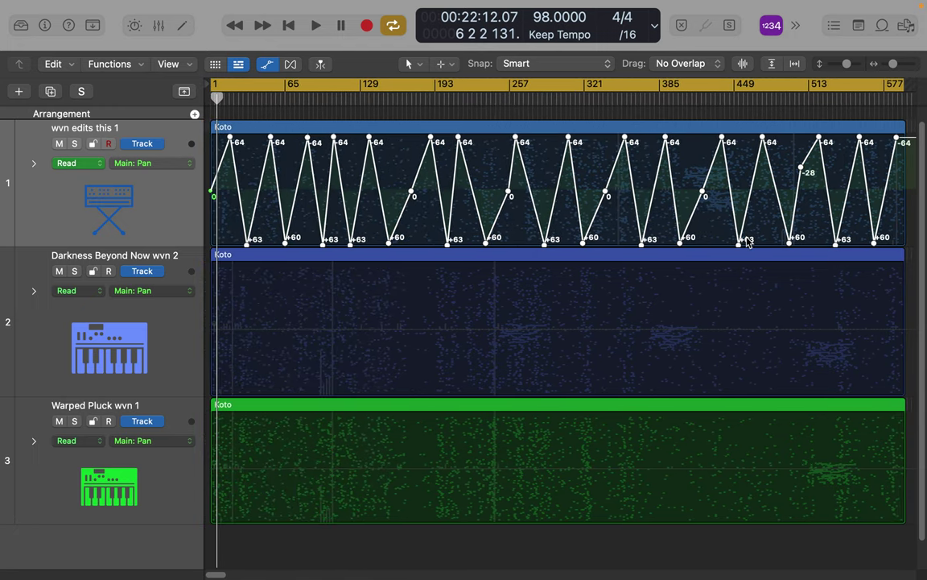
pyautogui.click(181, 346)
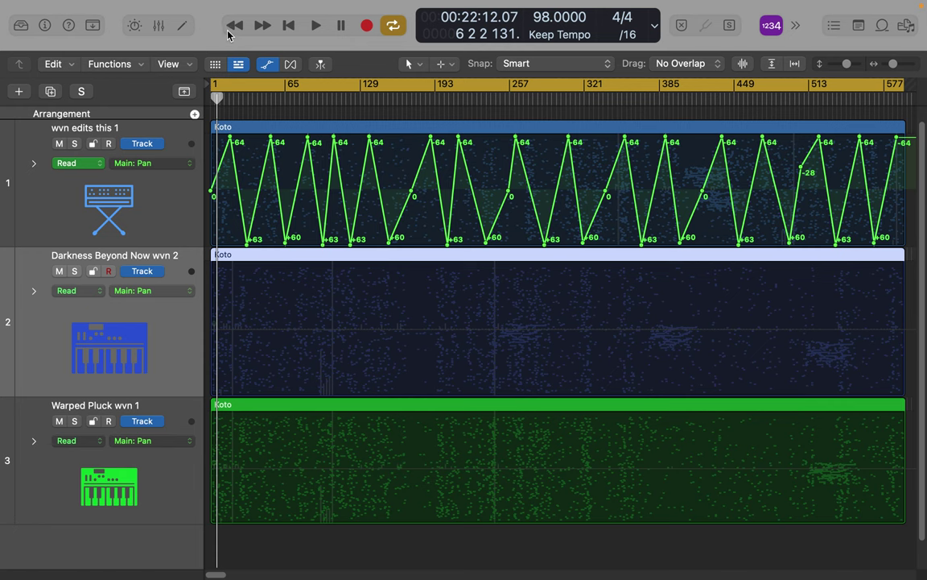
pyautogui.press('super+v')
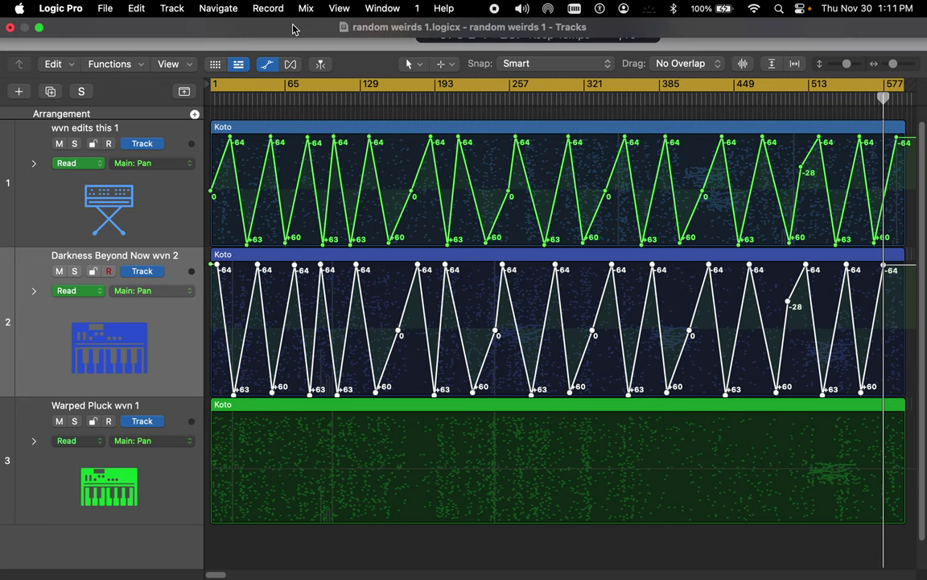
# Return the playhead to bar 1 and paste the copied pan points onto the "Warped Pluck wvn 1" track.
pyautogui.click(289, 27)
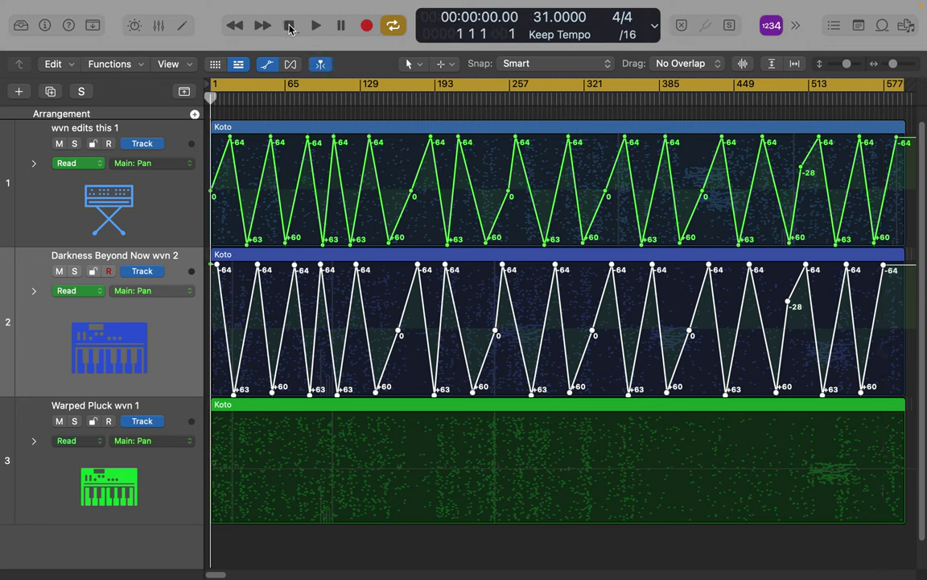
pyautogui.click(177, 480)
pyautogui.press('super+v')
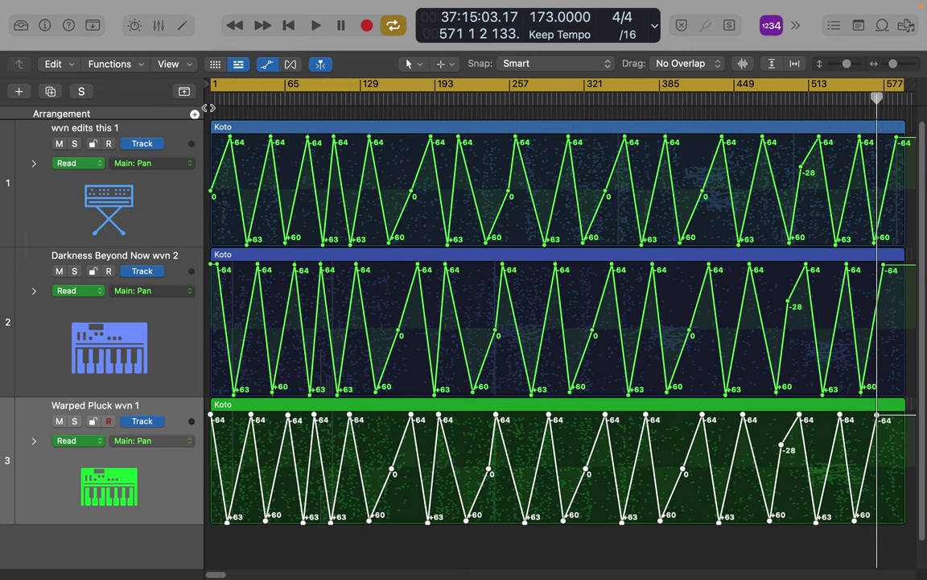
# Set the first track's opening pan point to +62 and play the project from the start.
pyautogui.moveTo(211, 195); pyautogui.dragTo(211, 240)
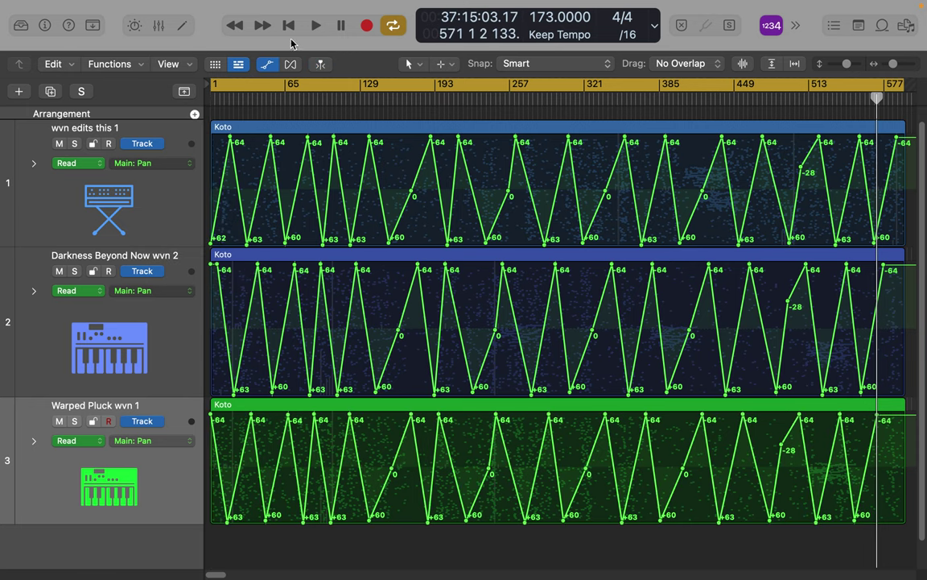
pyautogui.click(289, 25)
pyautogui.click(315, 25)
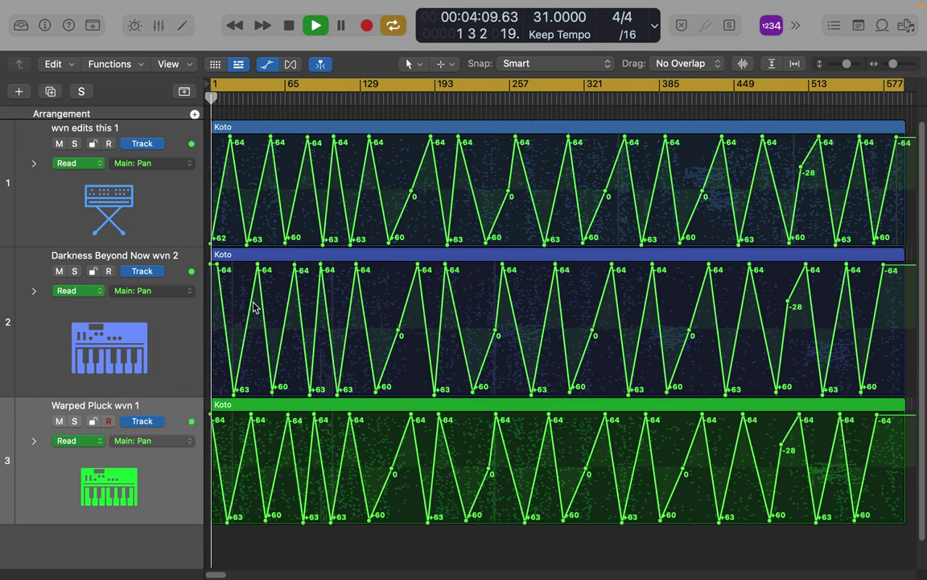
# Set the second track's opening pan point to +4 and spread the third track's −64 and +60 points around bar 129 apart.
pyautogui.moveTo(219, 270); pyautogui.dragTo(200, 338)
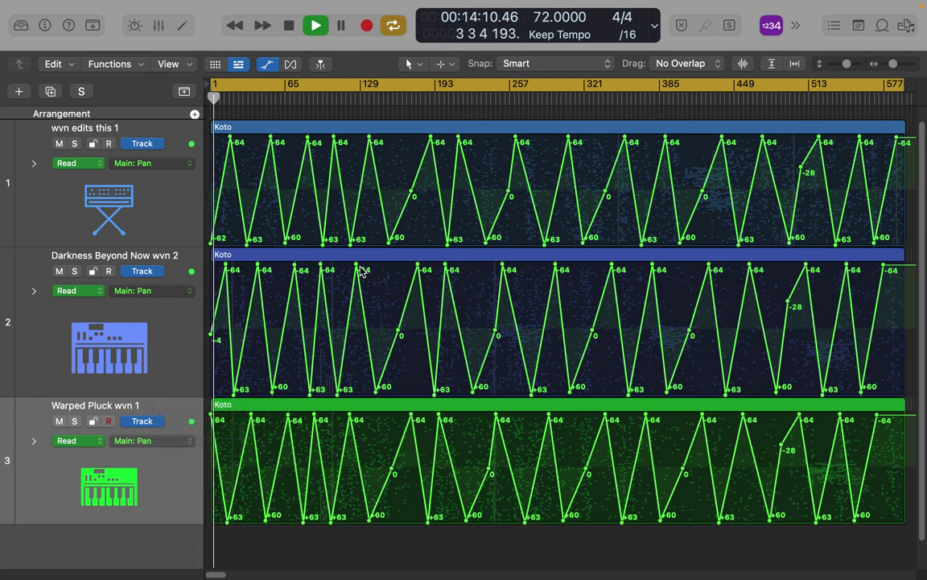
pyautogui.moveTo(352, 418); pyautogui.dragTo(341, 419)
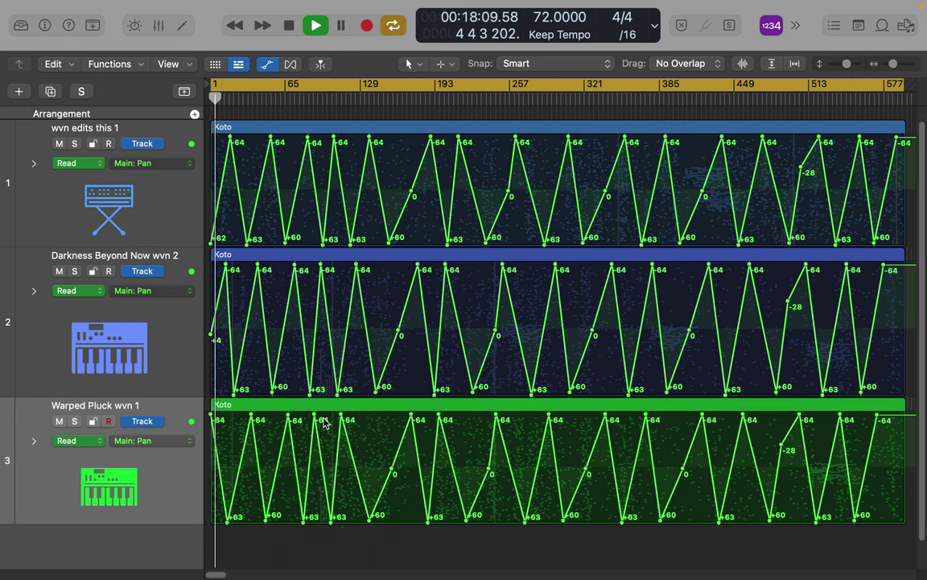
pyautogui.moveTo(369, 516); pyautogui.dragTo(382, 525)
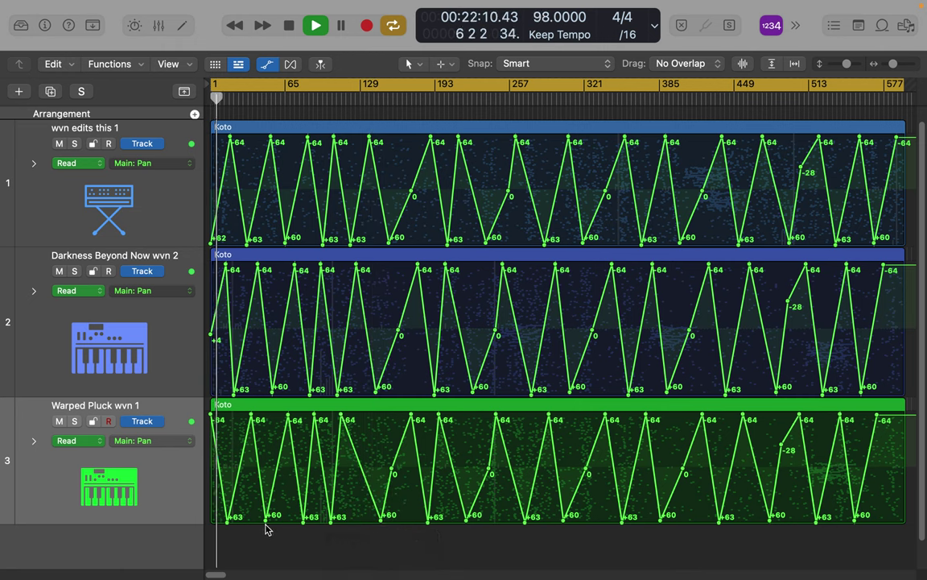
# Move the third track's second +60 pan point slightly later, and shift all its pan points later, placing the first −64 at about bar 34.
pyautogui.moveTo(263, 516); pyautogui.dragTo(275, 527)
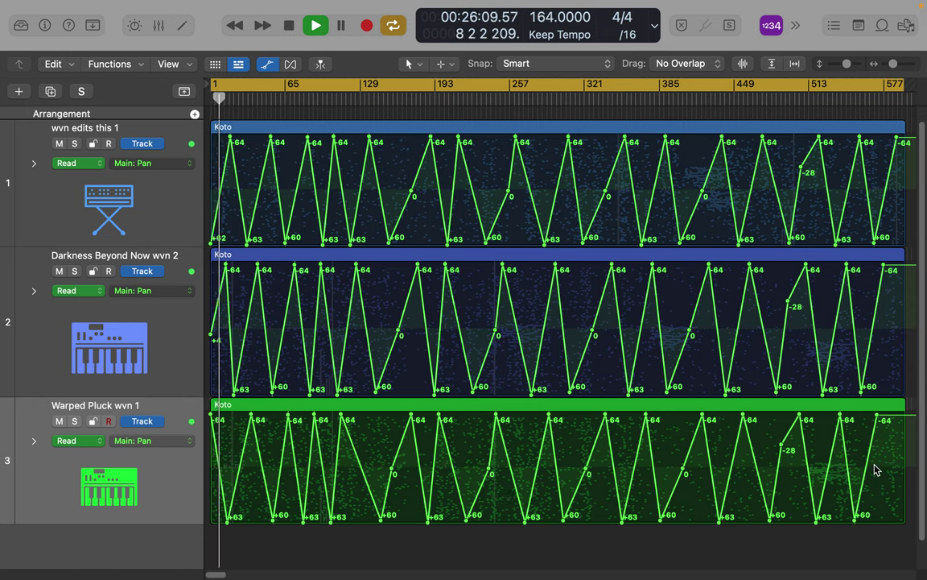
pyautogui.moveTo(878, 467); pyautogui.dragTo(200, 492)
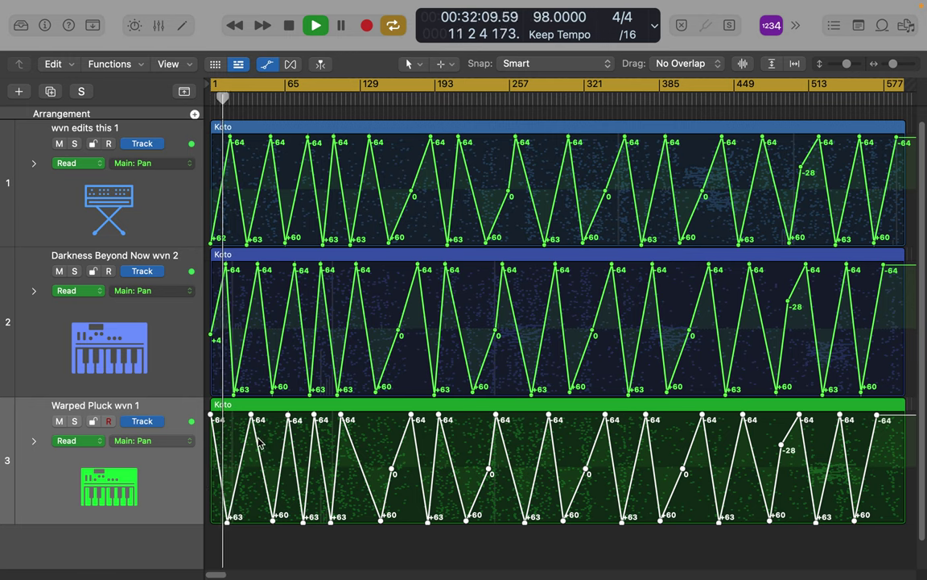
pyautogui.moveTo(252, 417); pyautogui.dragTo(294, 419)
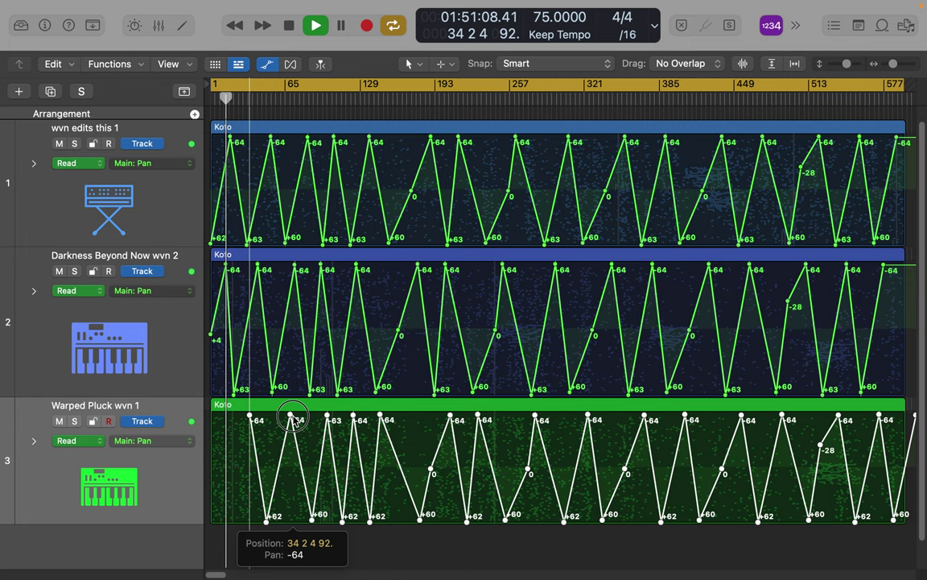
pyautogui.moveTo(294, 419); pyautogui.dragTo(271, 419)
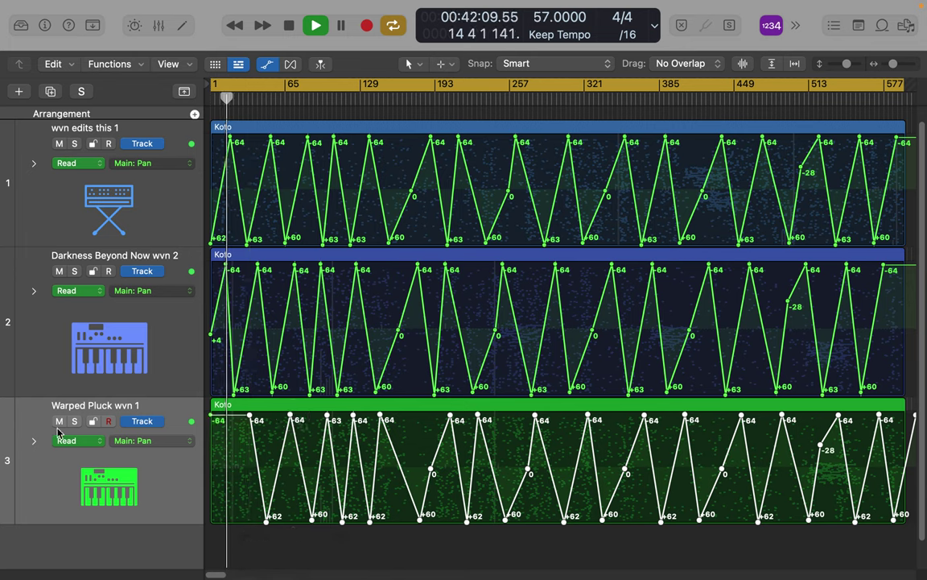
# Set the third track's opening pan point at bar 1 to +58.
pyautogui.click(217, 517)
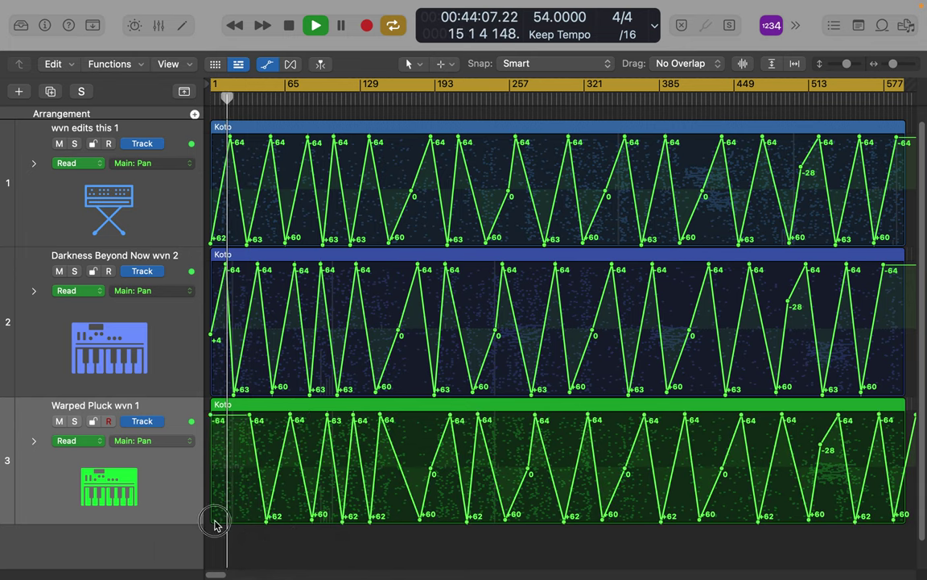
pyautogui.click(217, 515)
pyautogui.moveTo(216, 519); pyautogui.dragTo(207, 525)
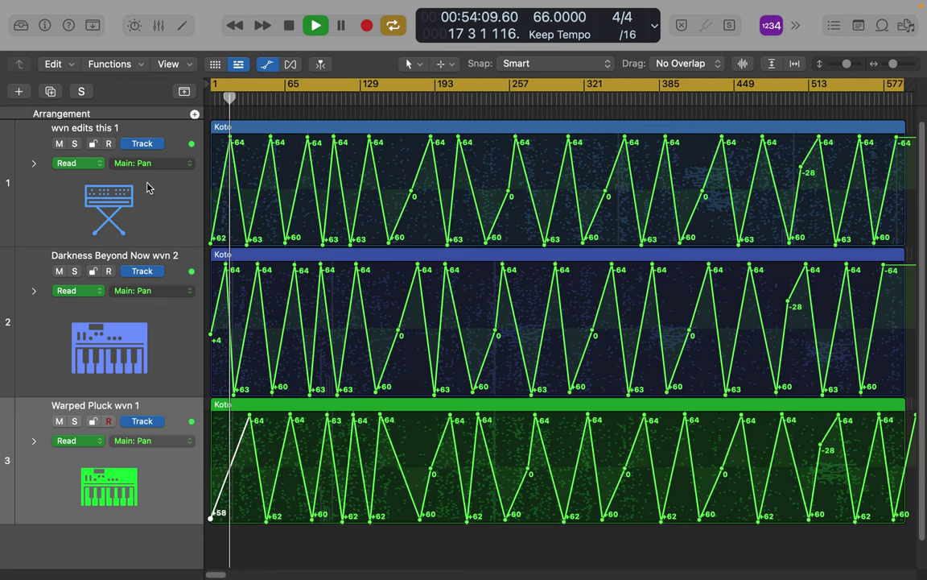
# Display Sculpture's LFO1 Curve automation on the "wvn edits this 1" track.
pyautogui.click(175, 164)
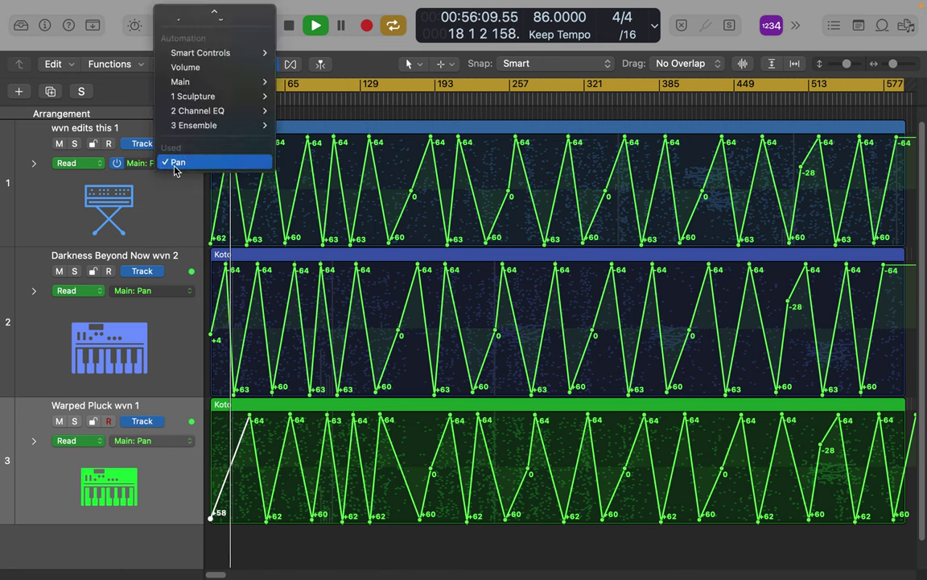
pyautogui.moveTo(214, 98)
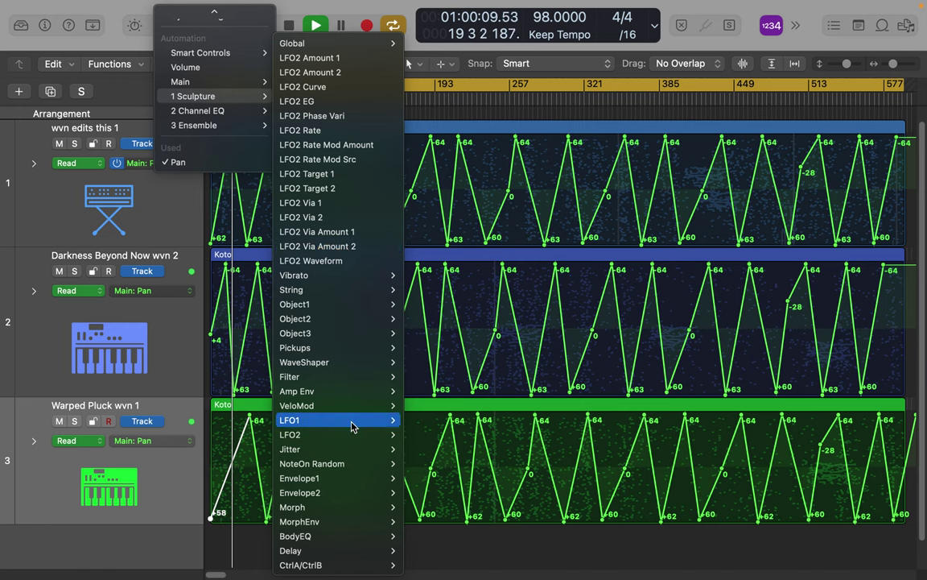
pyautogui.moveTo(338, 308)
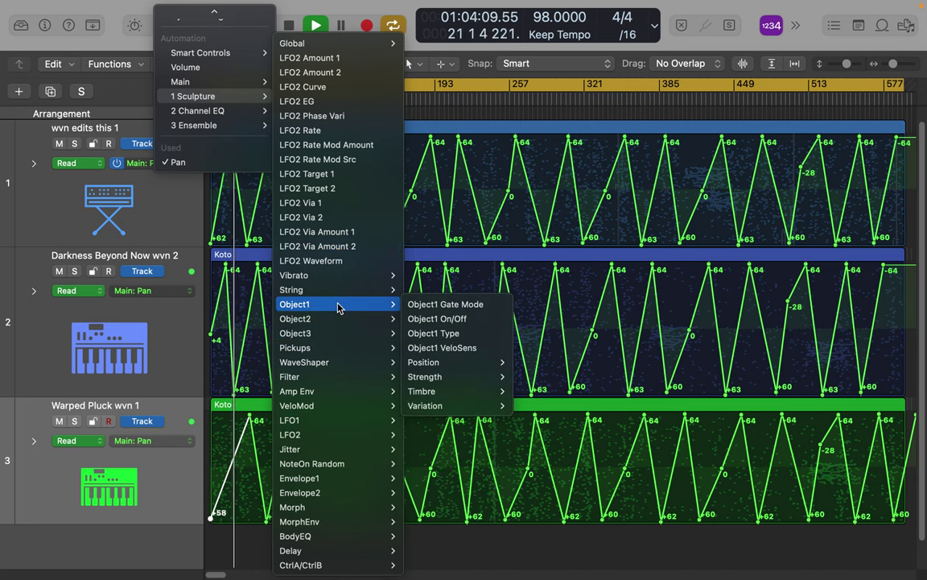
pyautogui.moveTo(493, 411)
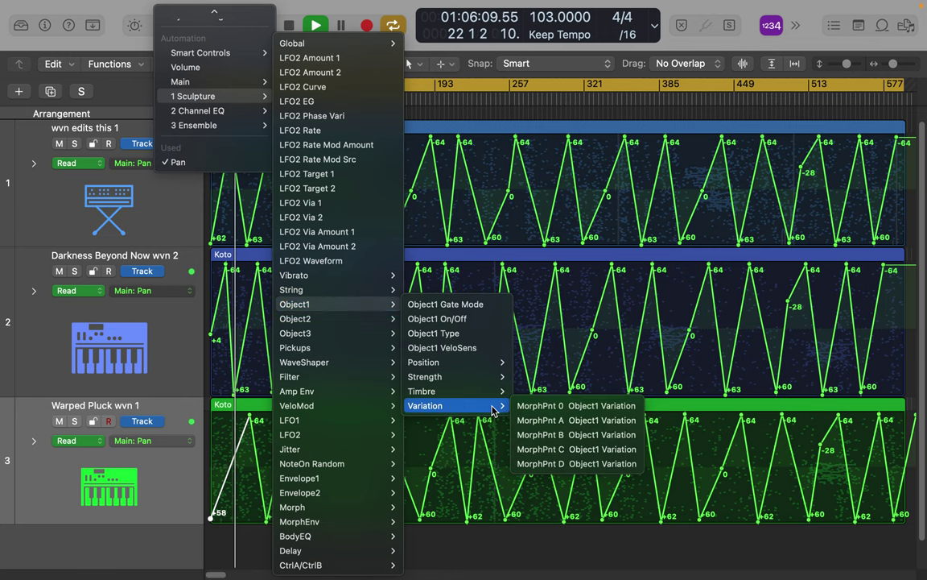
pyautogui.moveTo(364, 435)
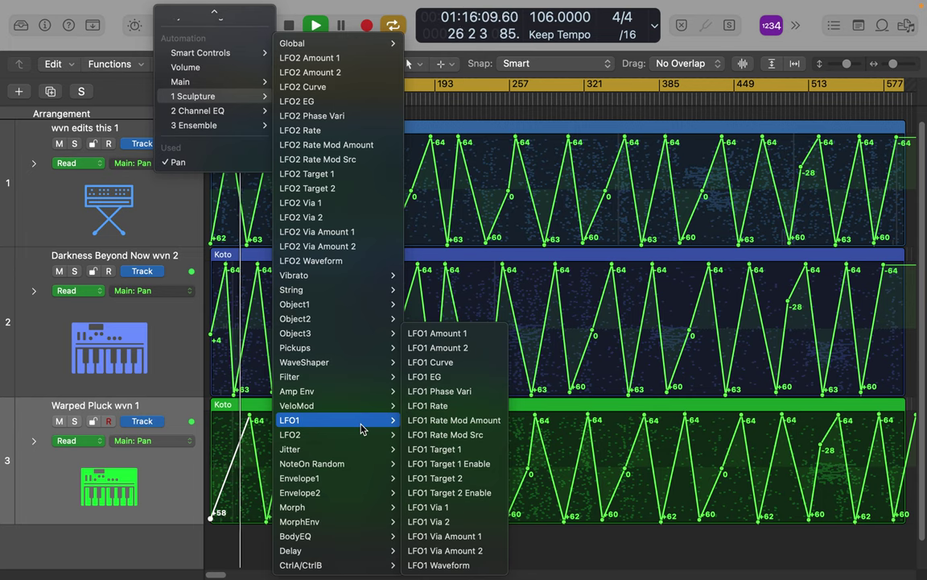
pyautogui.click(475, 368)
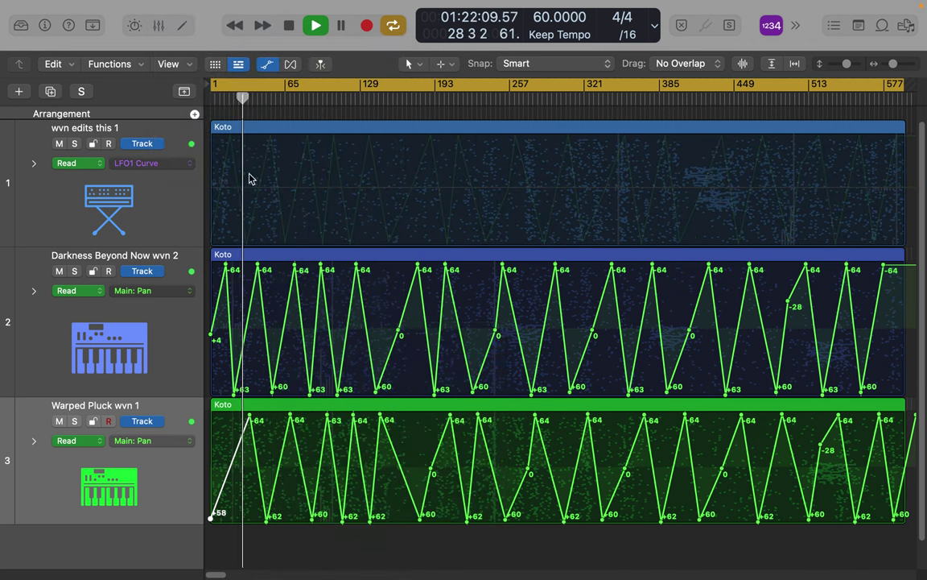
# Add an LFO1 Curve point of 0.61 at about bar 59 and lower the opening point to −0.48.
pyautogui.click(279, 159)
pyautogui.click(277, 156)
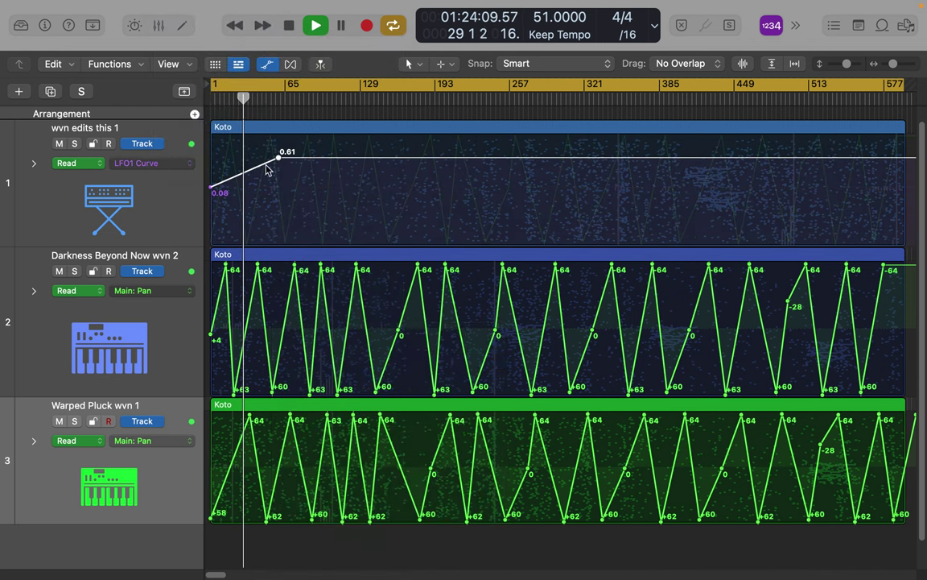
pyautogui.moveTo(210, 191); pyautogui.dragTo(210, 223)
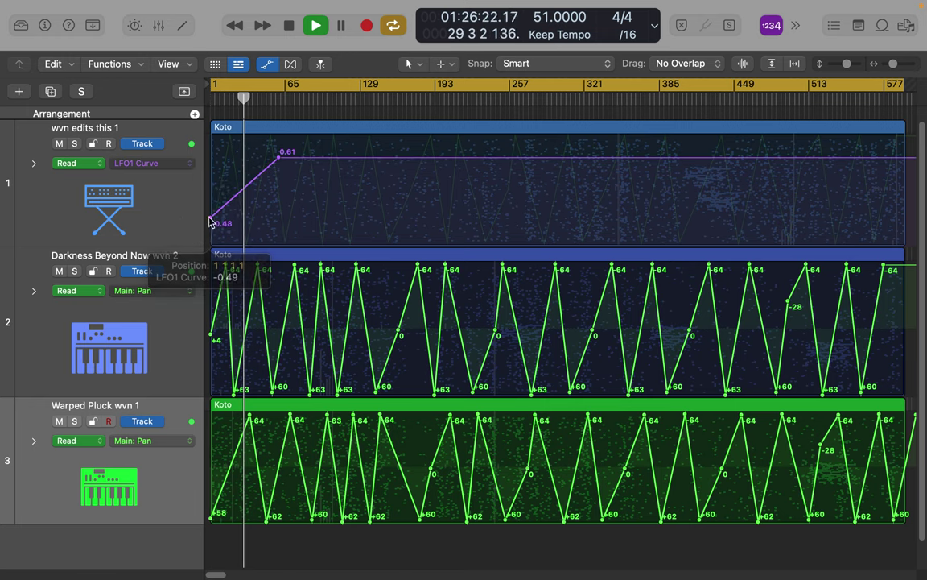
# Add LFO1 Curve points of −0.33 at about bar 121, 0.63 at about bar 247 and −0.34 at about bar 415.
pyautogui.click(351, 206)
pyautogui.moveTo(351, 207); pyautogui.dragTo(351, 211)
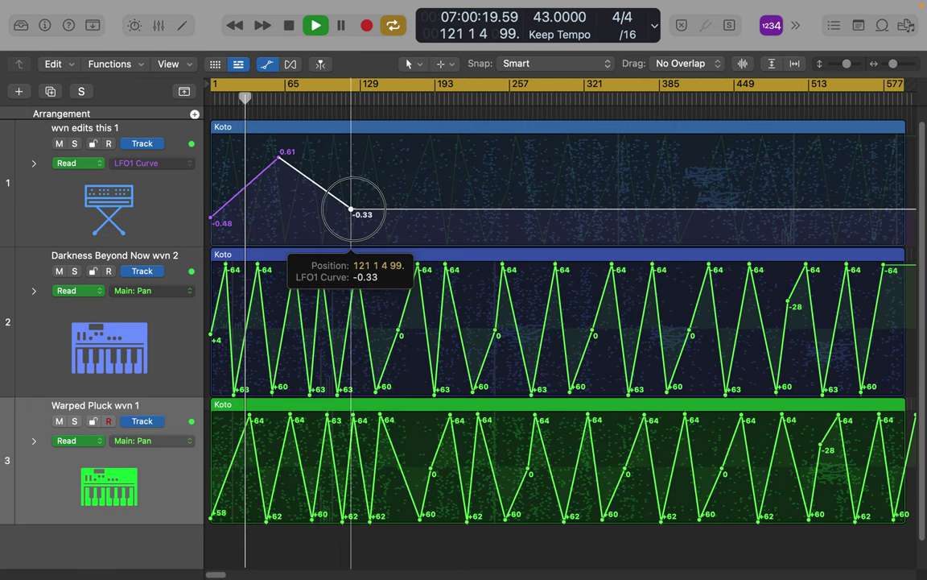
pyautogui.click(497, 160)
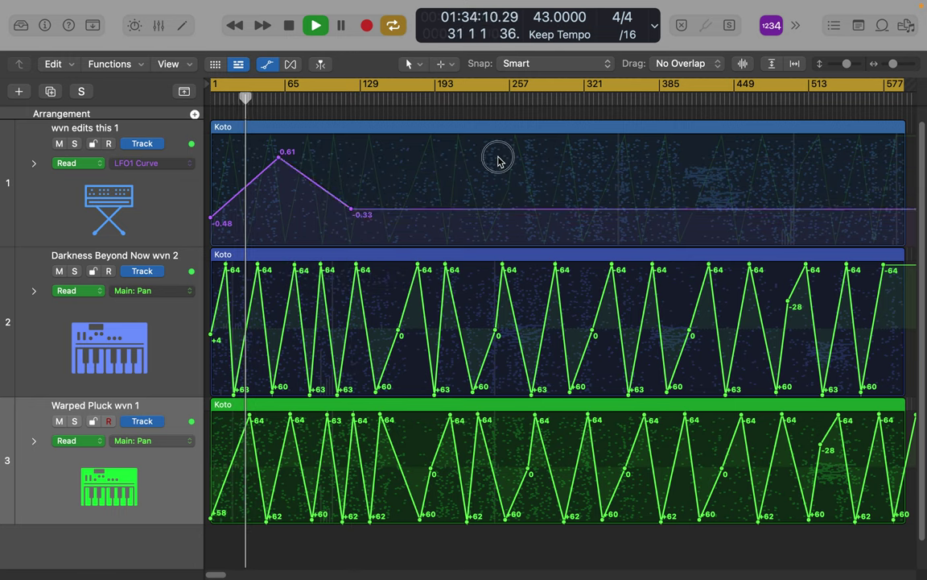
pyautogui.click(498, 158)
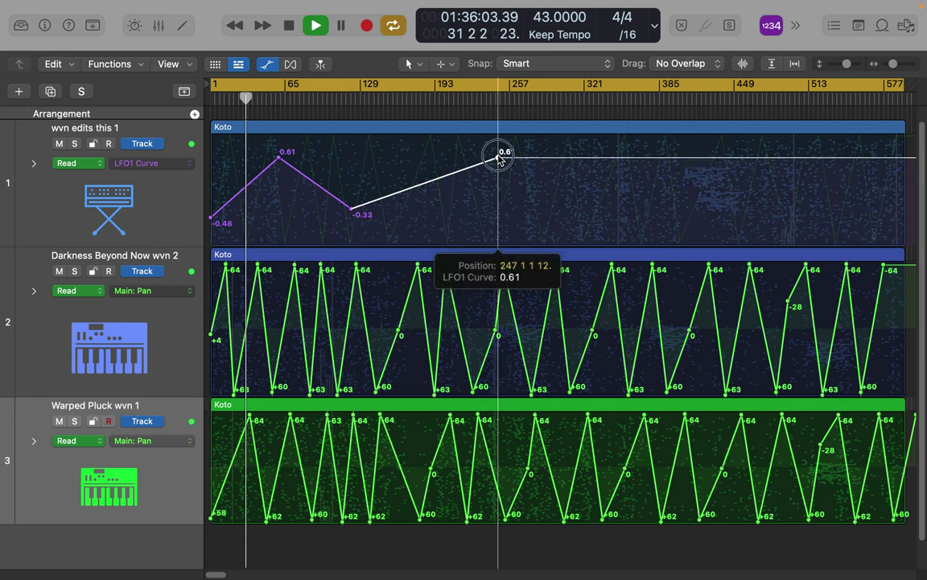
pyautogui.click(696, 212)
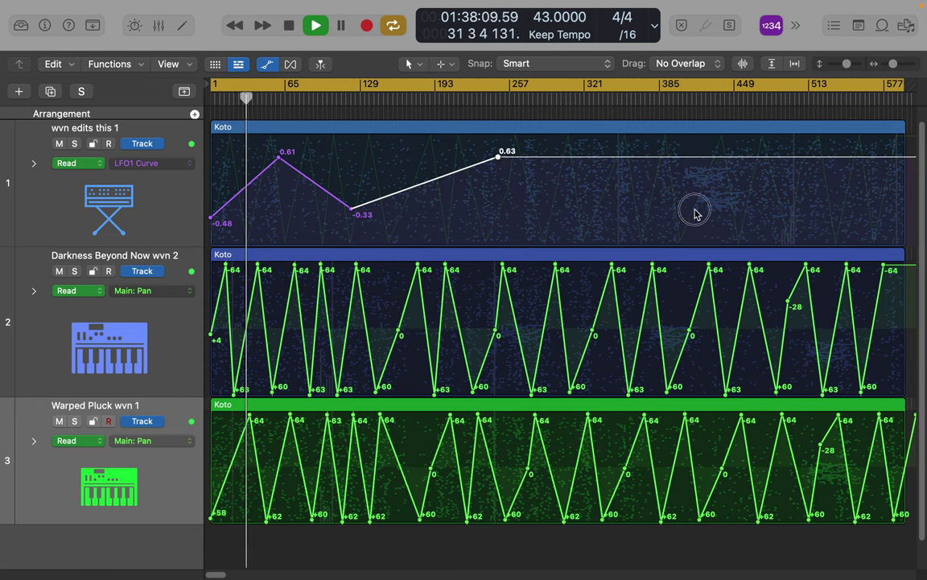
pyautogui.click(694, 211)
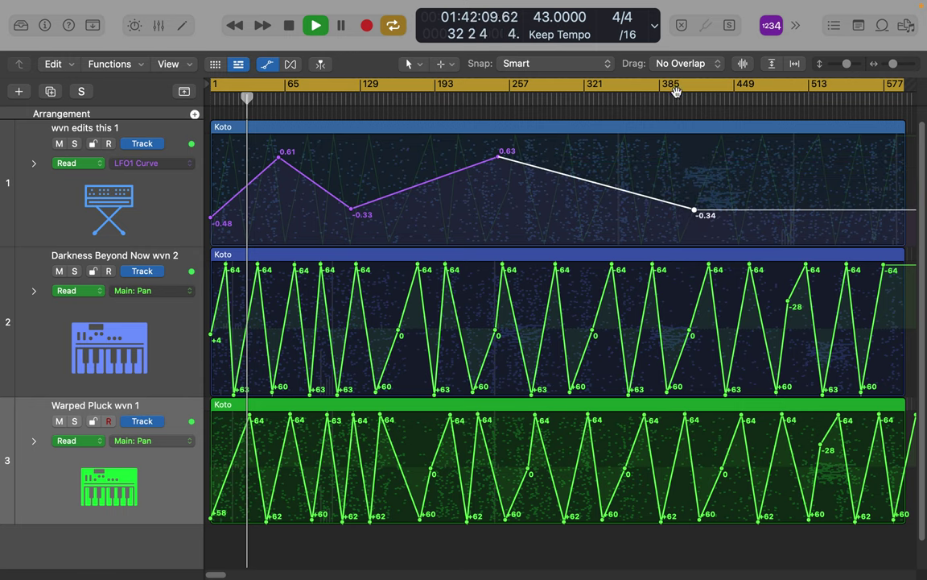
# Paste the copied pan points onto the "Warped Pluck wvn 1" track from bar 417.
pyautogui.click(696, 97)
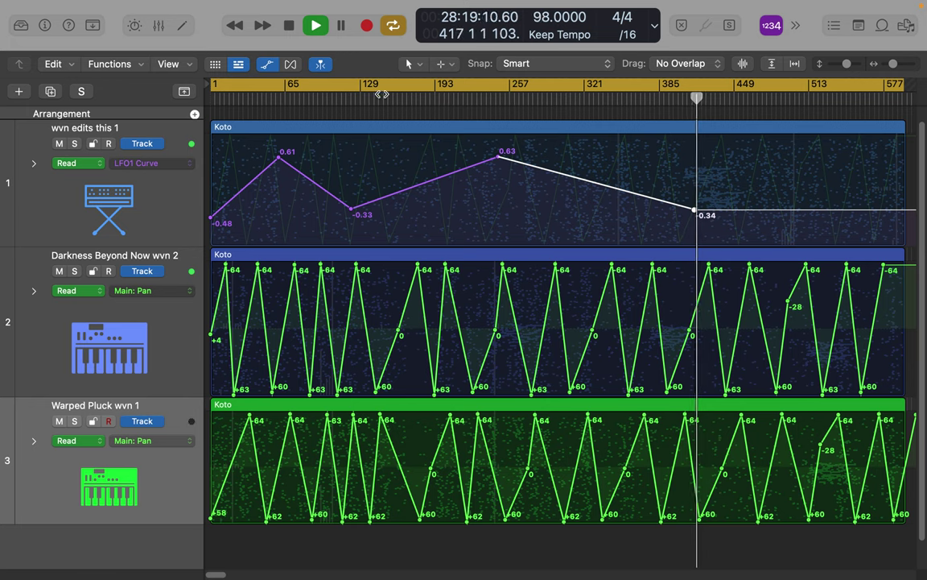
pyautogui.press('super+v')
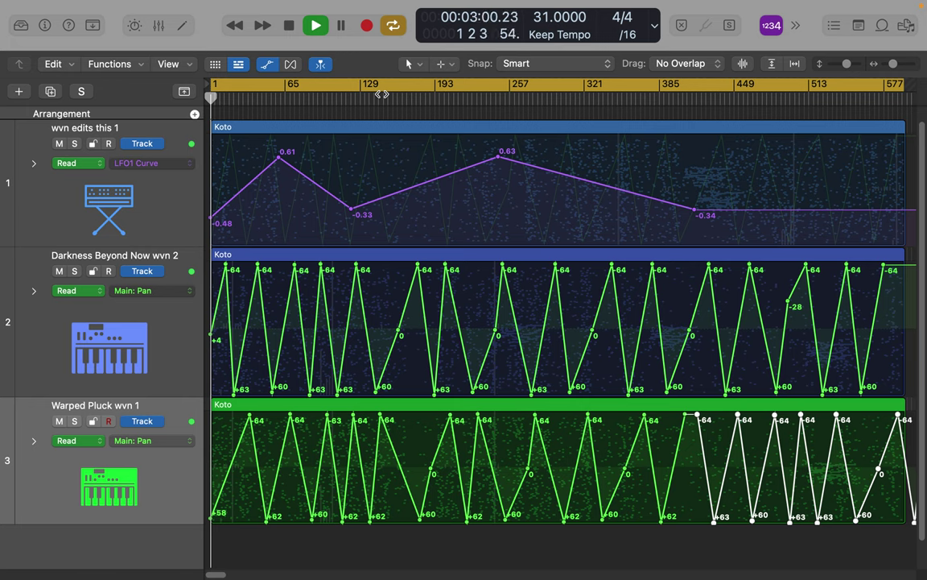
# Try to paste the copied automation points onto the "wvn edits this 1" track from about bar 417.
pyautogui.click(157, 164)
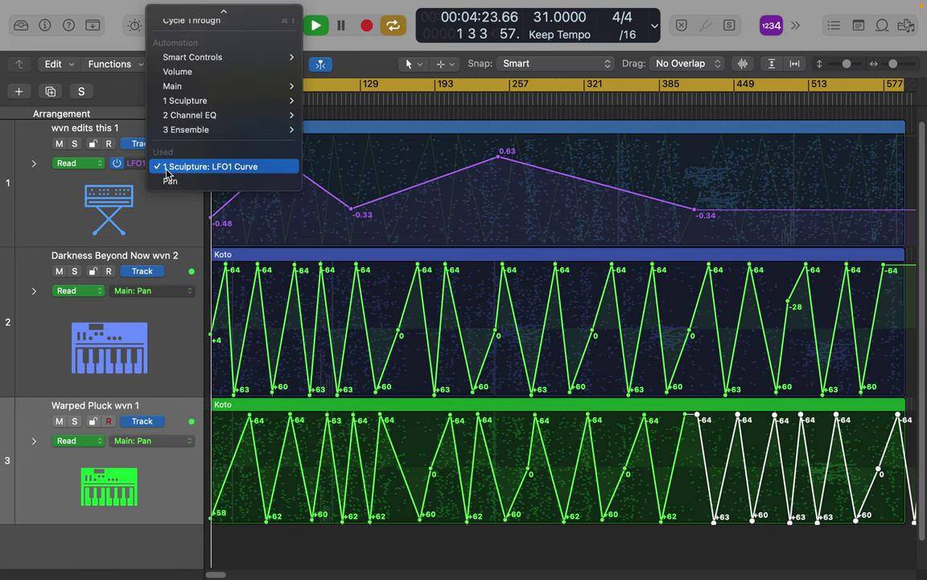
pyautogui.click(141, 196)
pyautogui.click(143, 191)
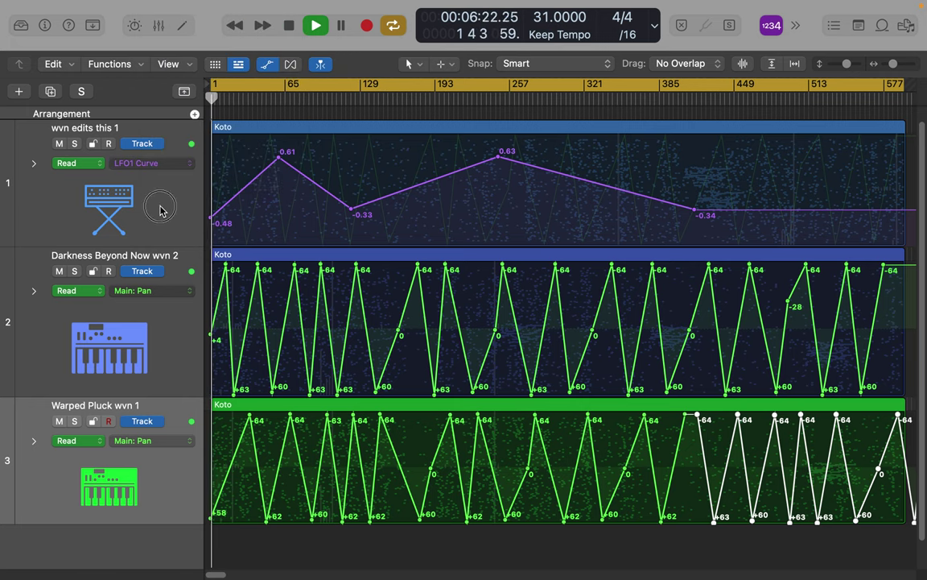
pyautogui.click(695, 99)
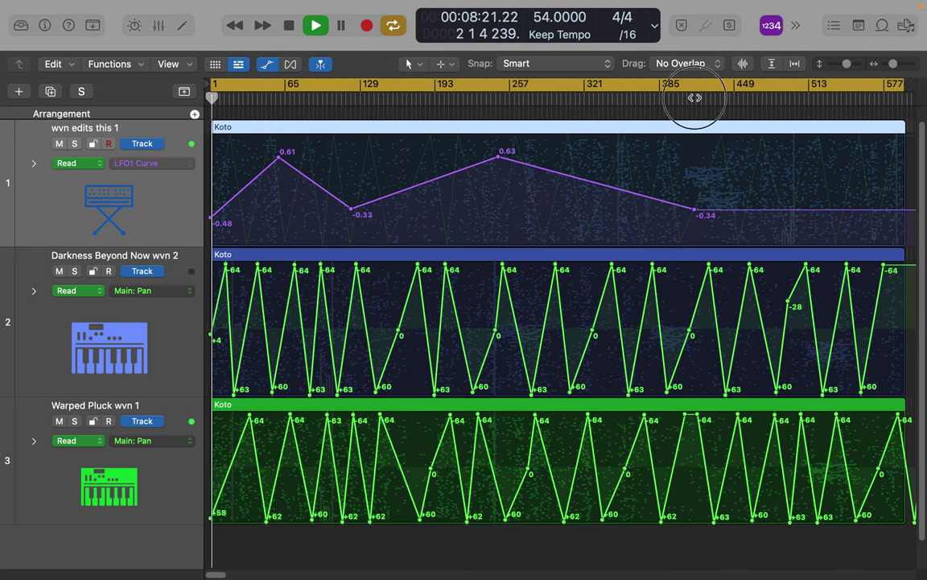
pyautogui.press('super+v')
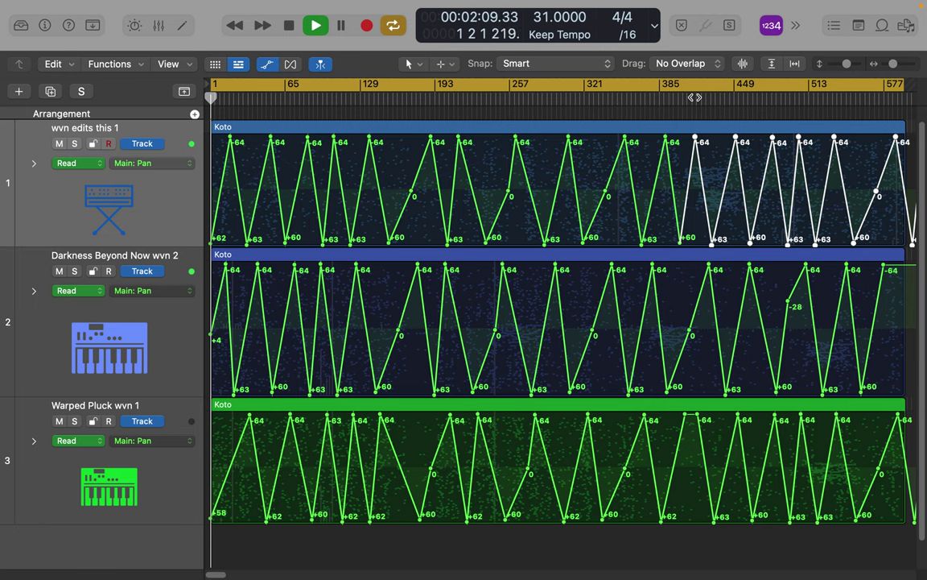
pyautogui.press('super+z')
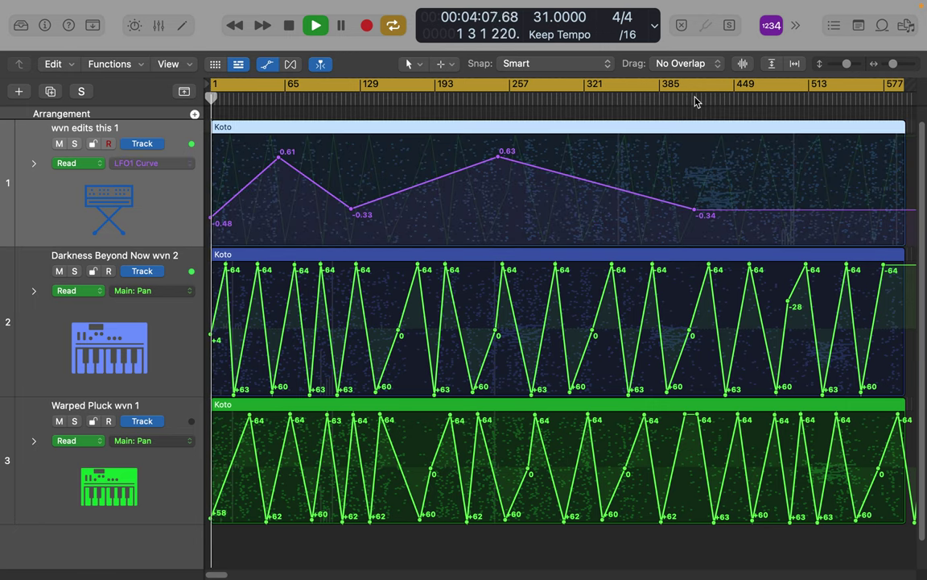
# Add an LFO1 Curve point of 0.82 at about bar 484 and a low final point near the region's end.
pyautogui.click(774, 148)
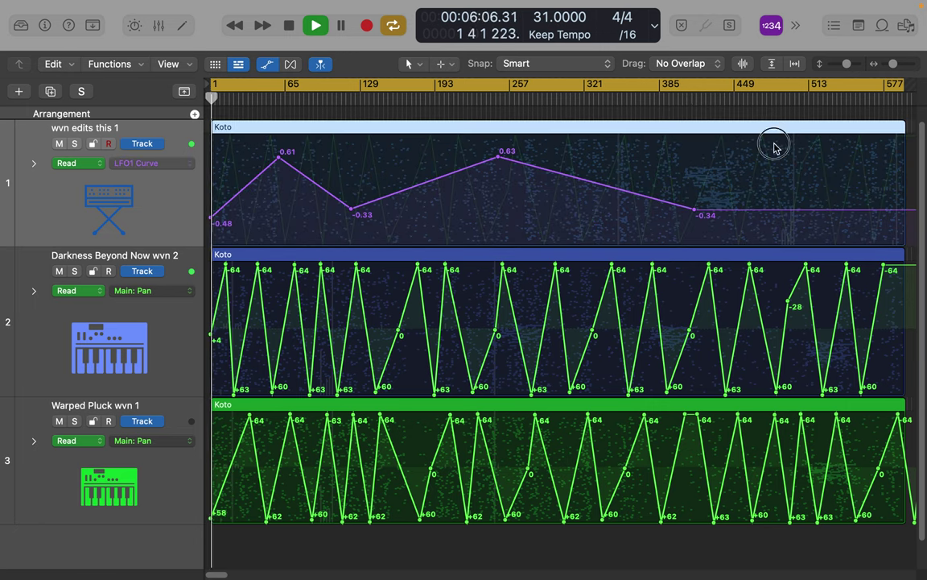
pyautogui.click(774, 148)
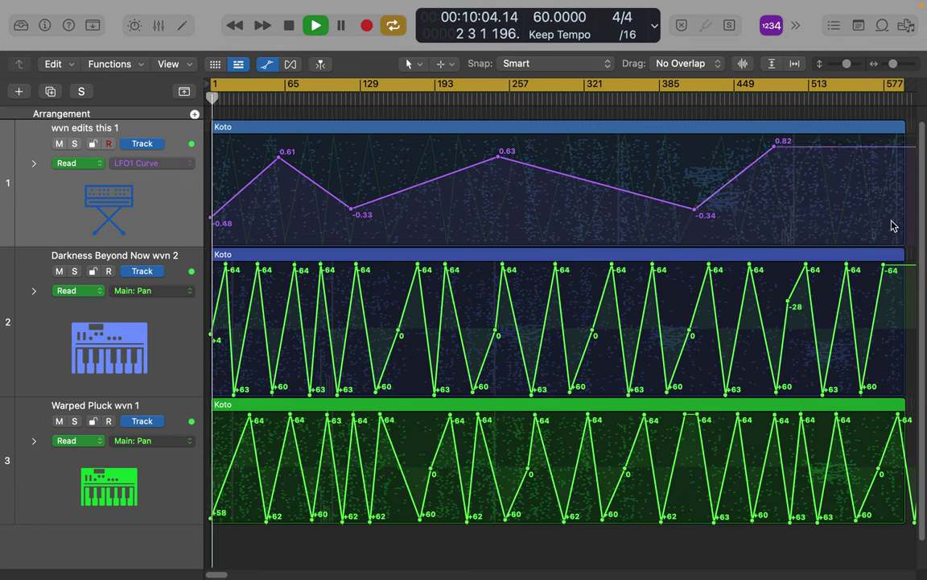
pyautogui.click(892, 223)
pyautogui.moveTo(892, 223); pyautogui.dragTo(911, 236)
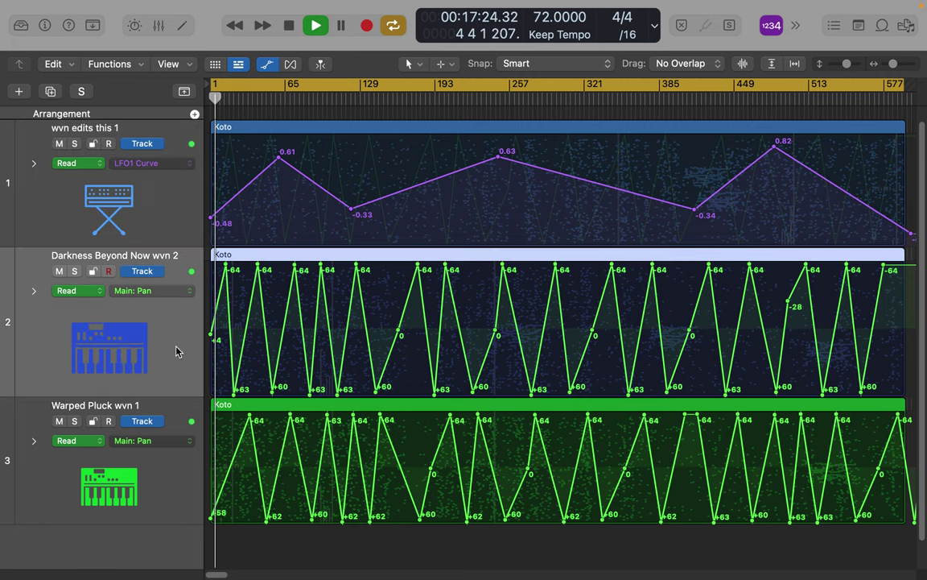
# Display Alchemy's FX M06 FX Panner automation from the main effects on the "Darkness Beyond Now wvn 2" track.
pyautogui.click(181, 291)
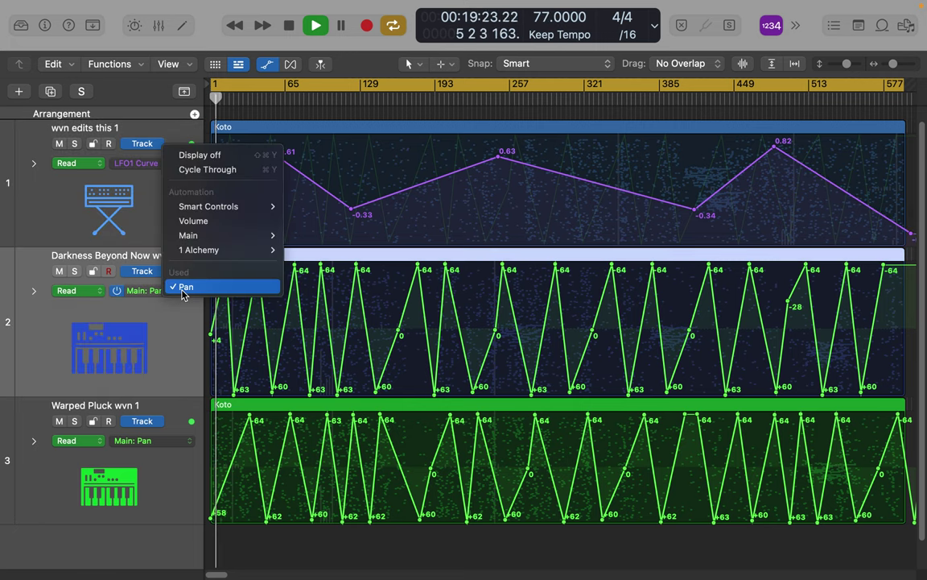
pyautogui.moveTo(208, 252)
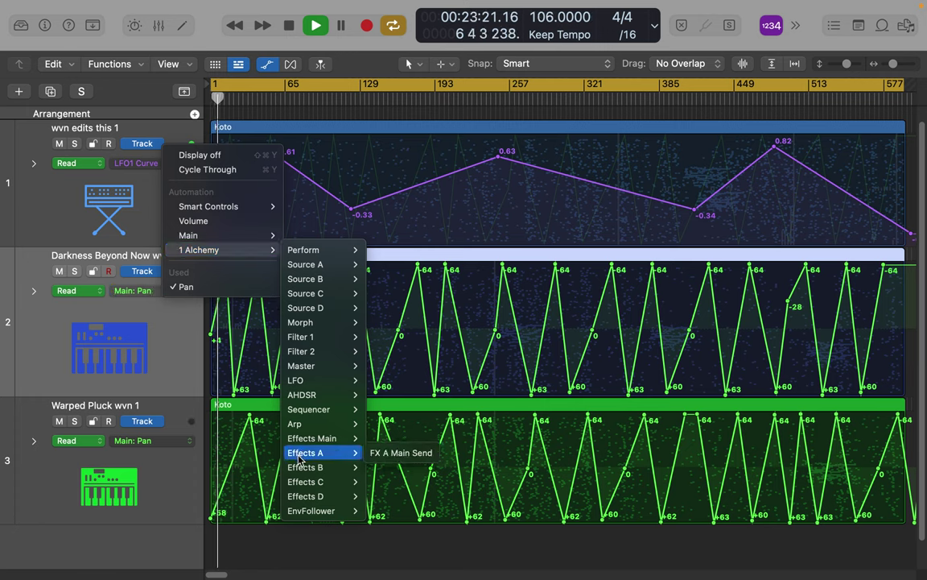
pyautogui.moveTo(302, 415)
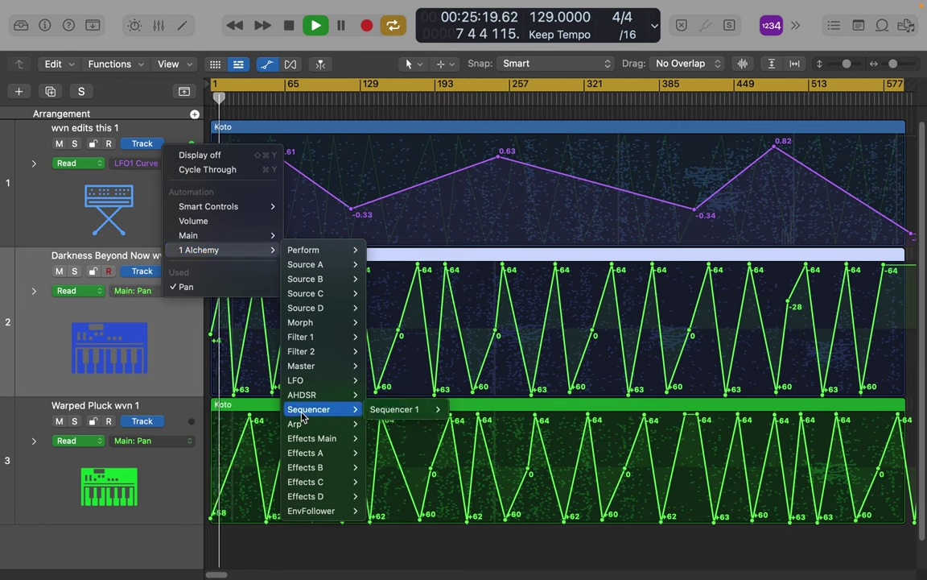
pyautogui.moveTo(385, 415)
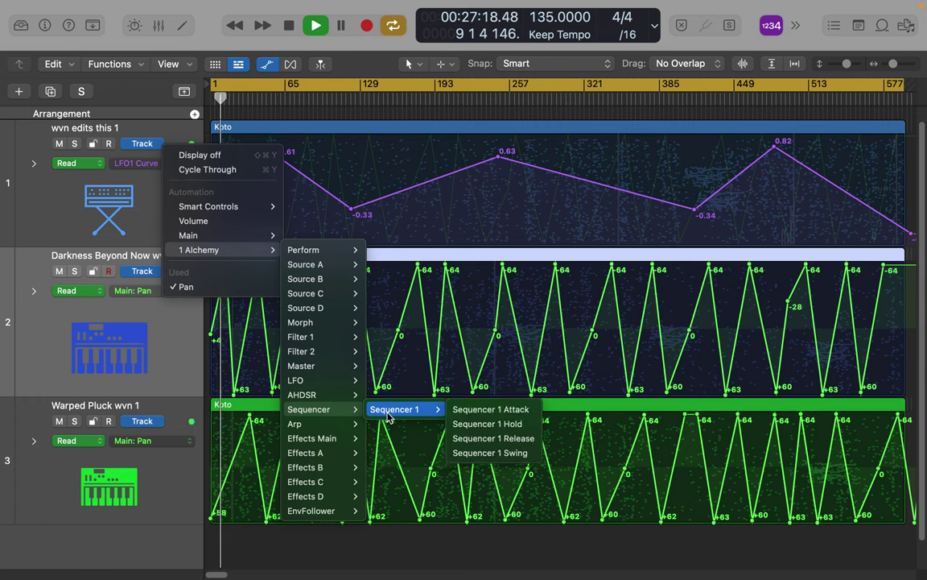
pyautogui.moveTo(348, 436)
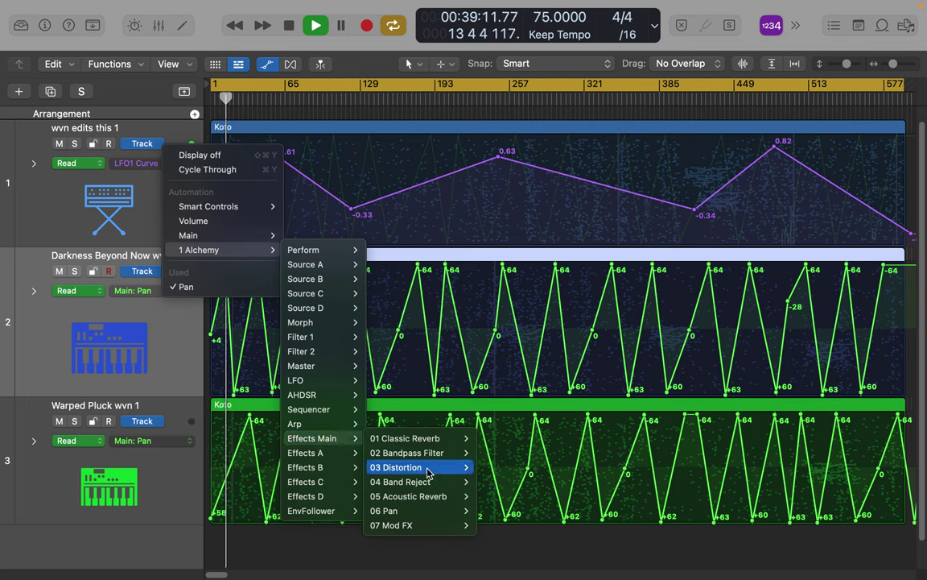
pyautogui.moveTo(425, 470)
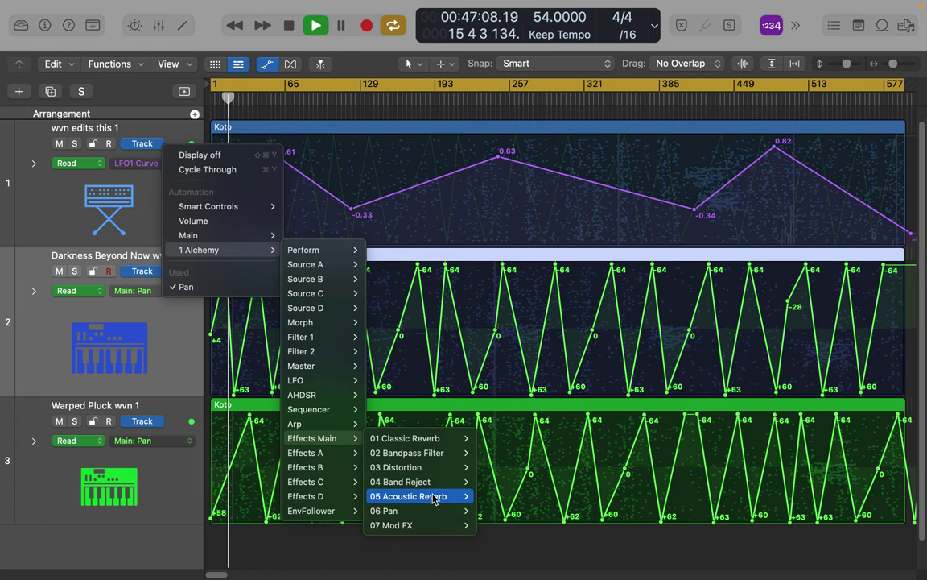
pyautogui.moveTo(432, 502)
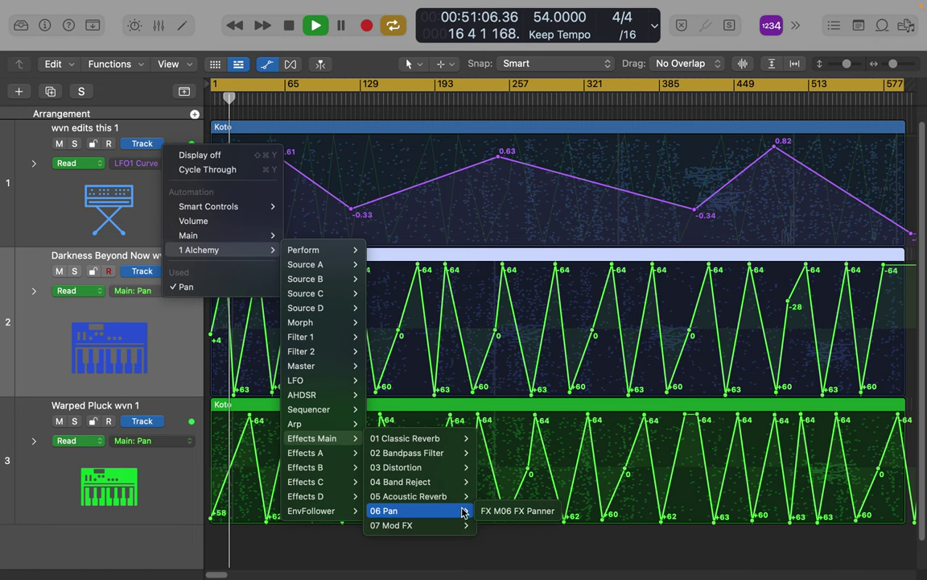
pyautogui.click(495, 512)
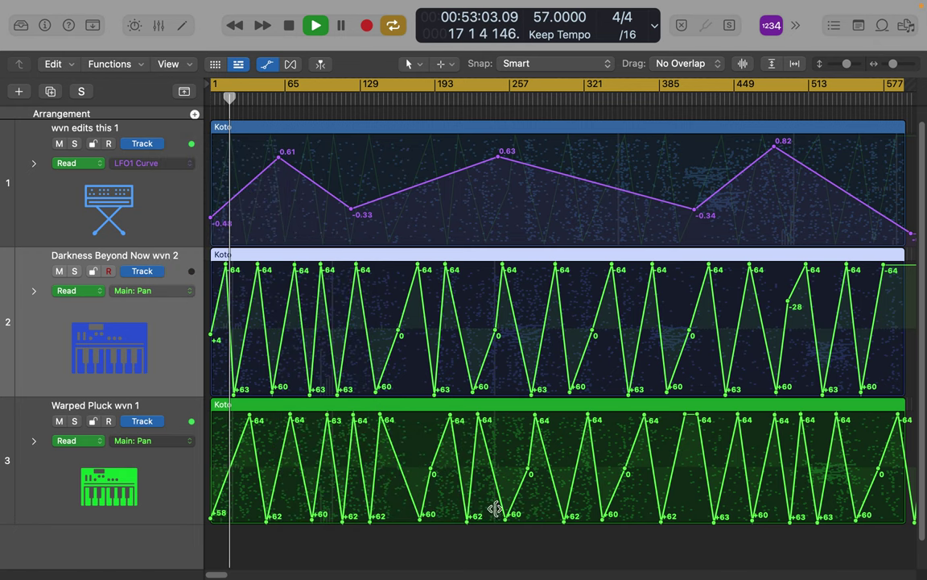
# Add FX Panner points of 54.22 at about bar 86 and −72.36 at about bar 47 on "Darkness Beyond Now wvn 2".
pyautogui.click(307, 318)
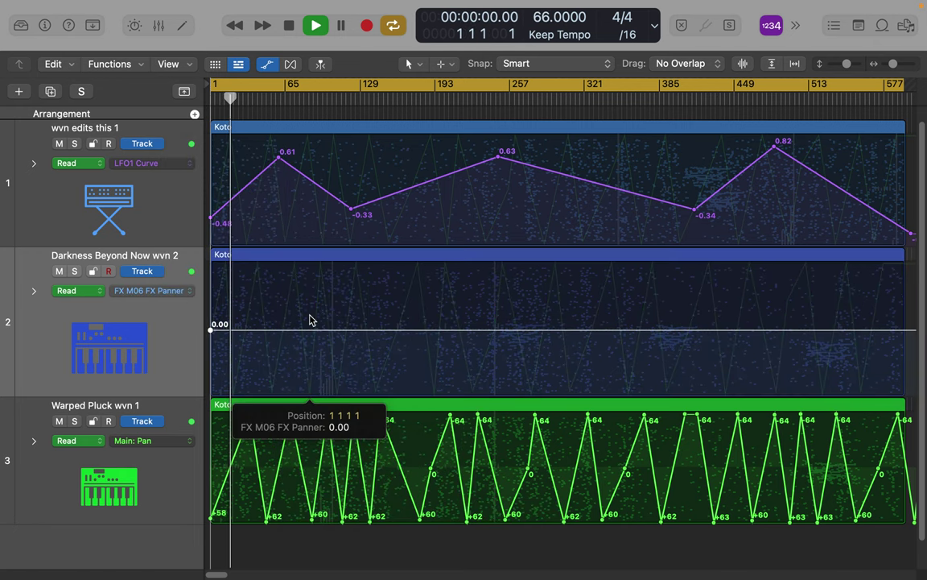
pyautogui.moveTo(310, 320); pyautogui.dragTo(310, 294)
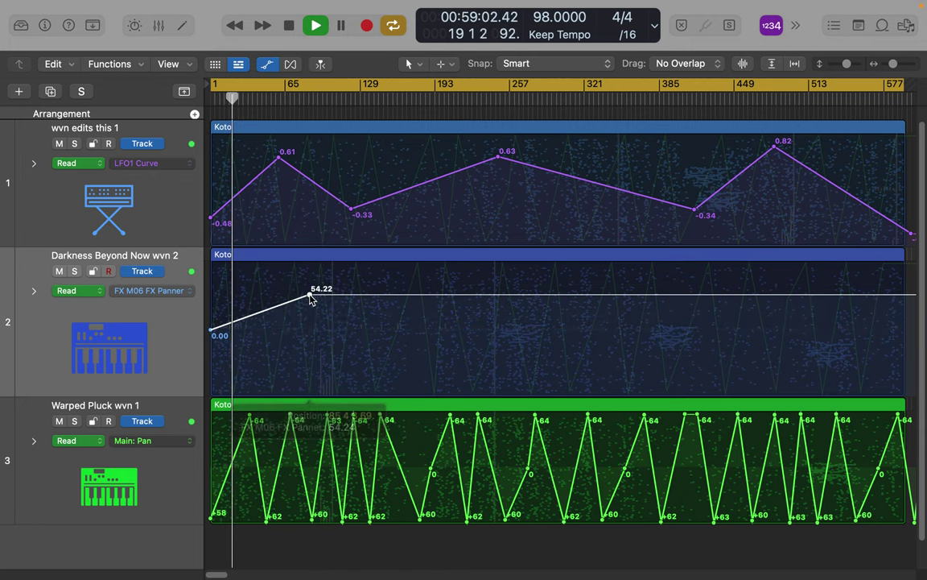
pyautogui.click(266, 379)
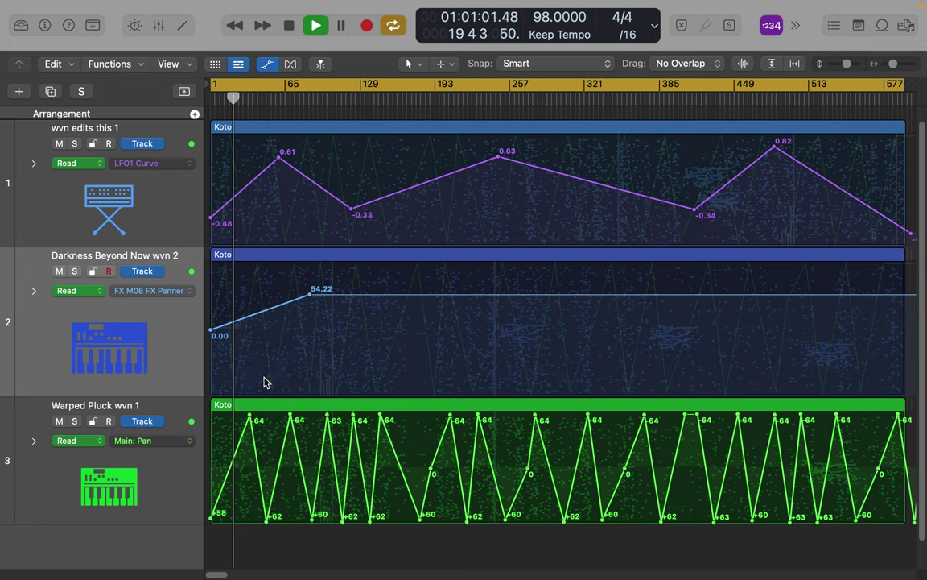
pyautogui.click(265, 381)
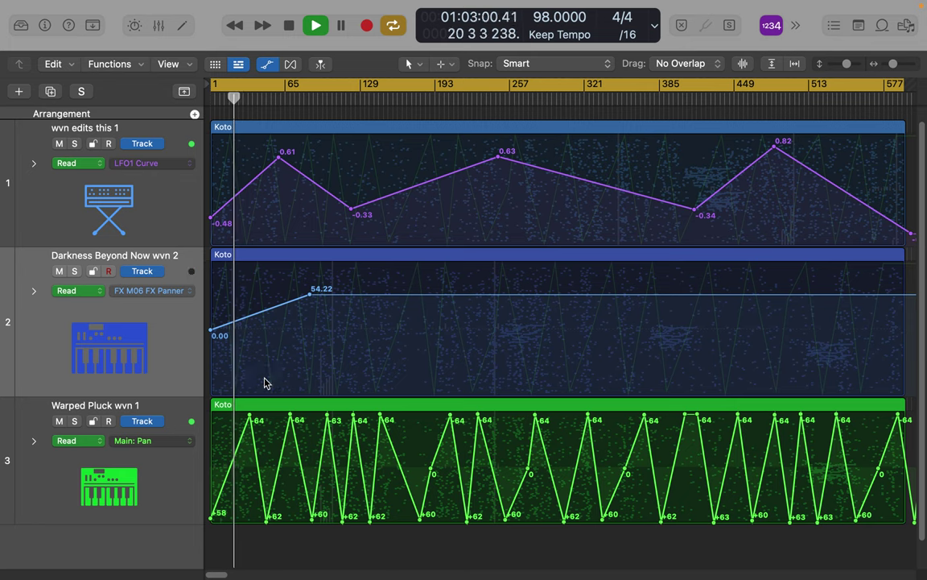
pyautogui.click(265, 381)
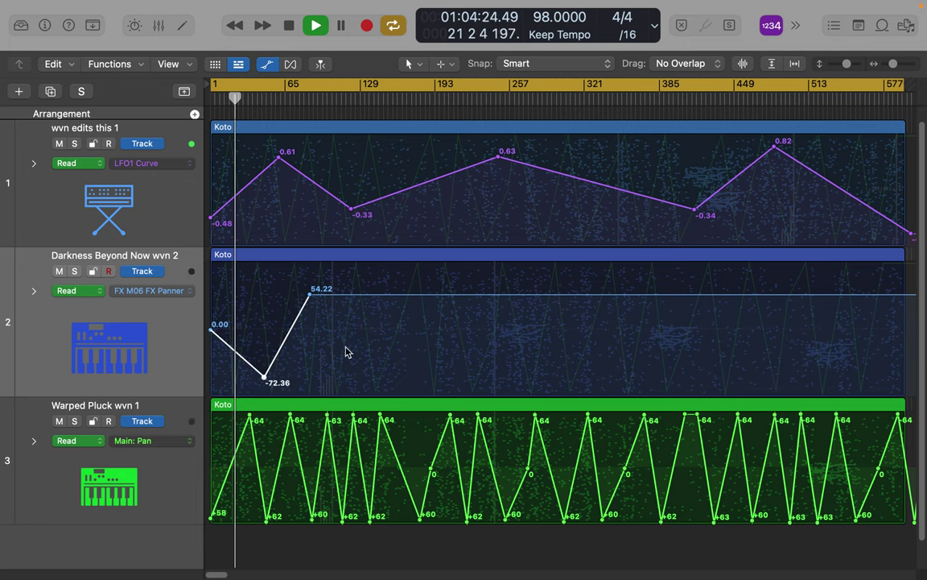
# Add FX Panner points of −57.46 at about bar 179, 69.14 at about bar 351, −54.26 at about bar 530 and a higher one past the region's end.
pyautogui.click(418, 368)
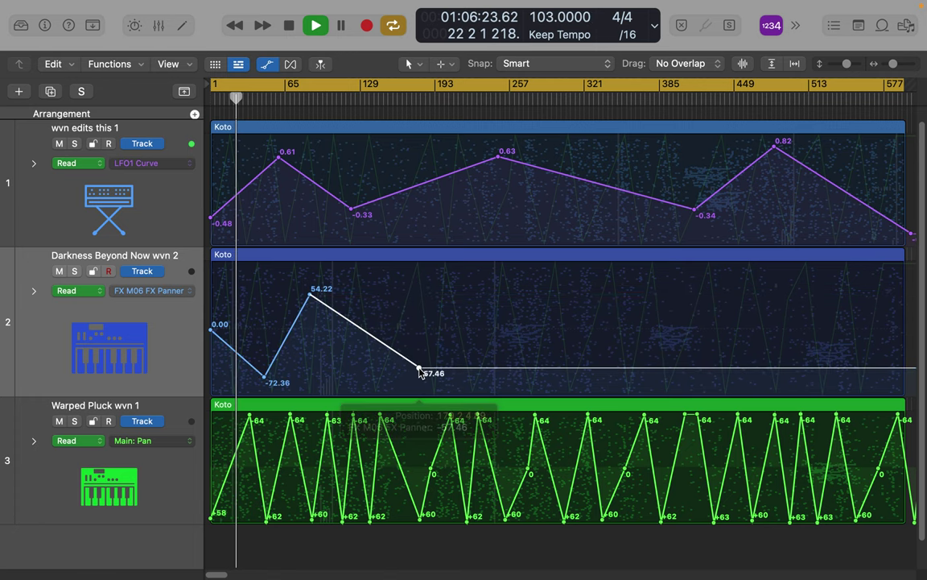
pyautogui.click(620, 280)
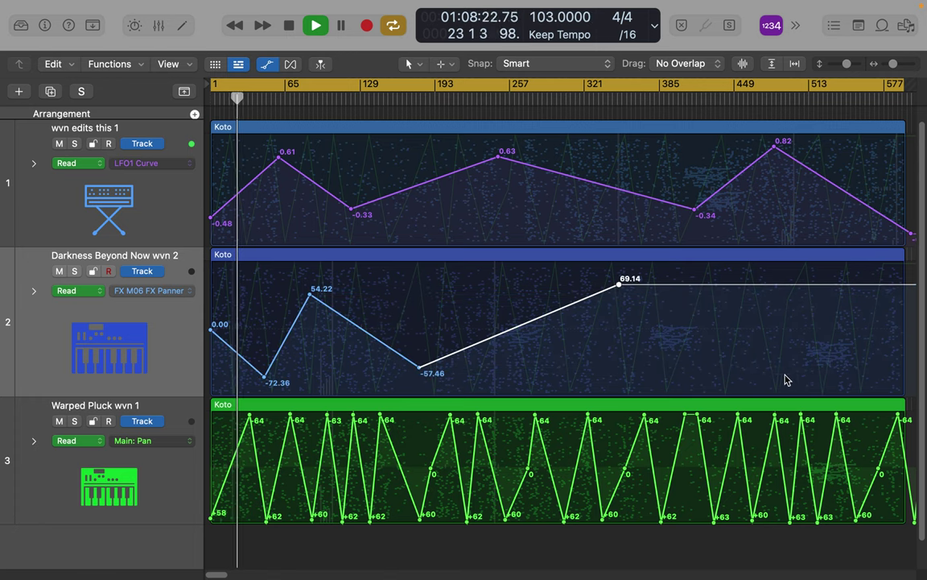
pyautogui.click(829, 367)
pyautogui.click(903, 295)
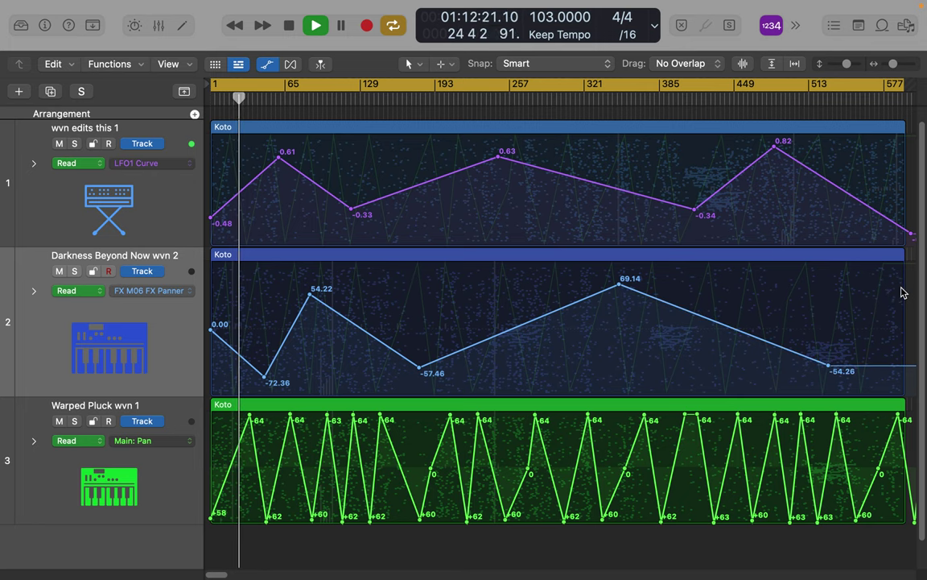
pyautogui.click(903, 292)
pyautogui.moveTo(903, 293); pyautogui.dragTo(926, 292)
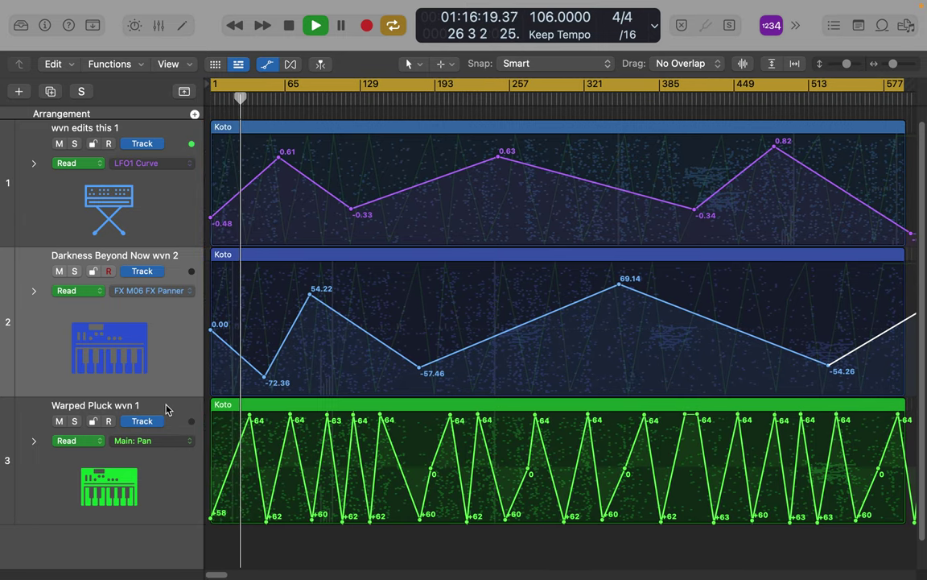
# Try to automate Alchemy's FX A Main Send on the "Warped Pluck wvn 1" track by moving its starting point.
pyautogui.click(175, 442)
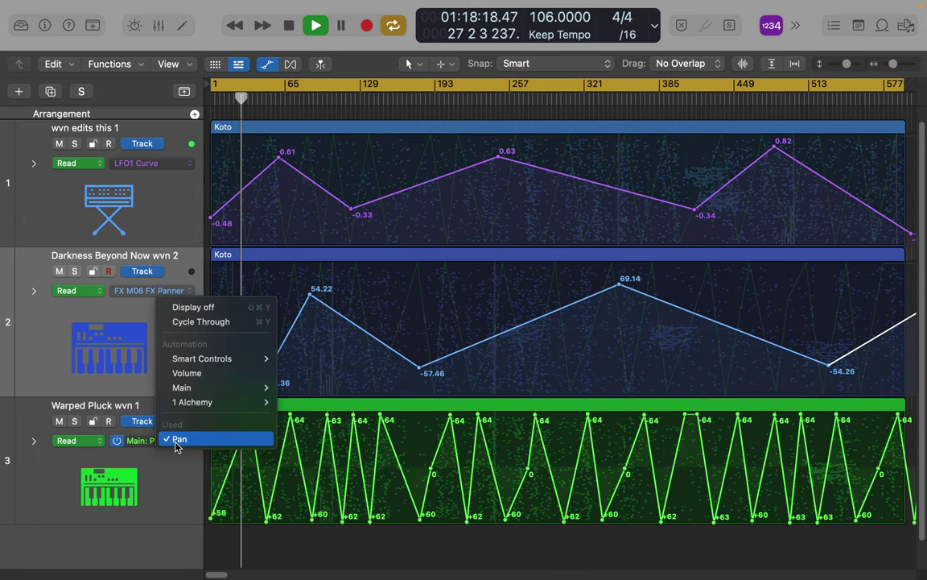
pyautogui.moveTo(201, 401)
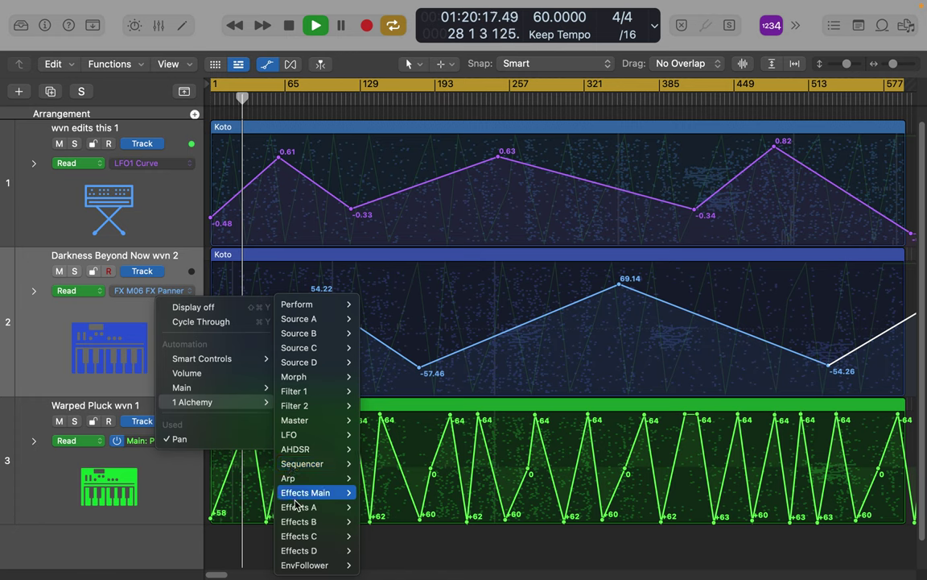
pyautogui.moveTo(298, 507)
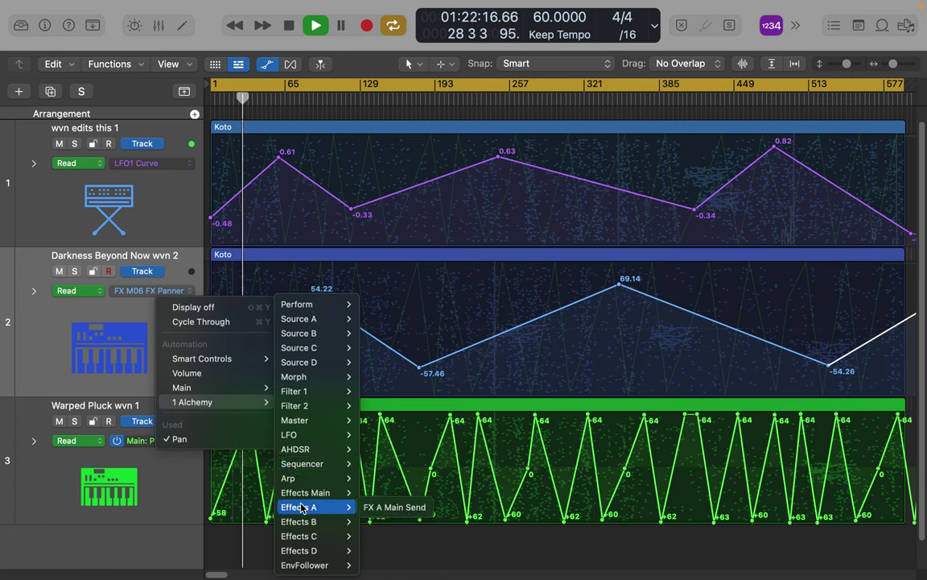
pyautogui.click(374, 507)
pyautogui.click(305, 442)
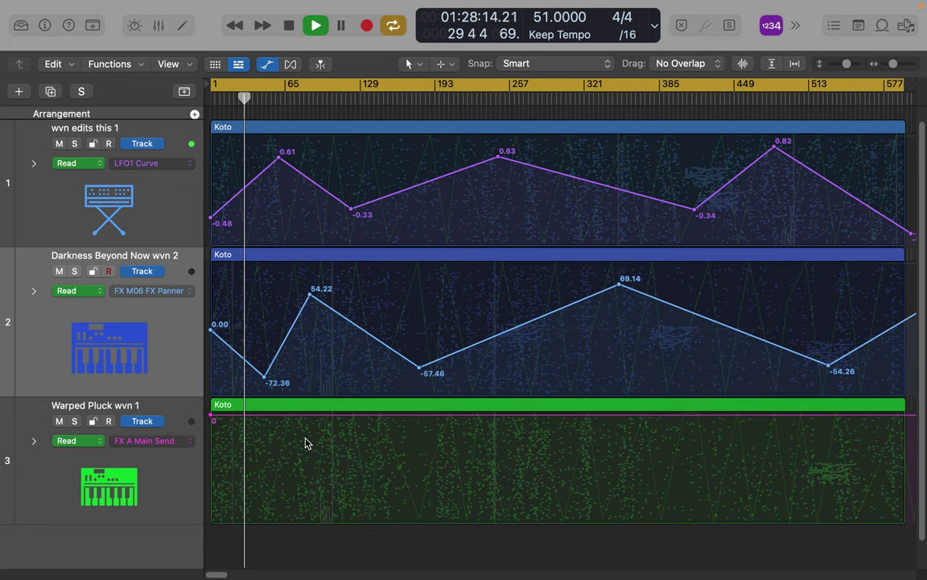
pyautogui.moveTo(211, 418); pyautogui.dragTo(209, 395)
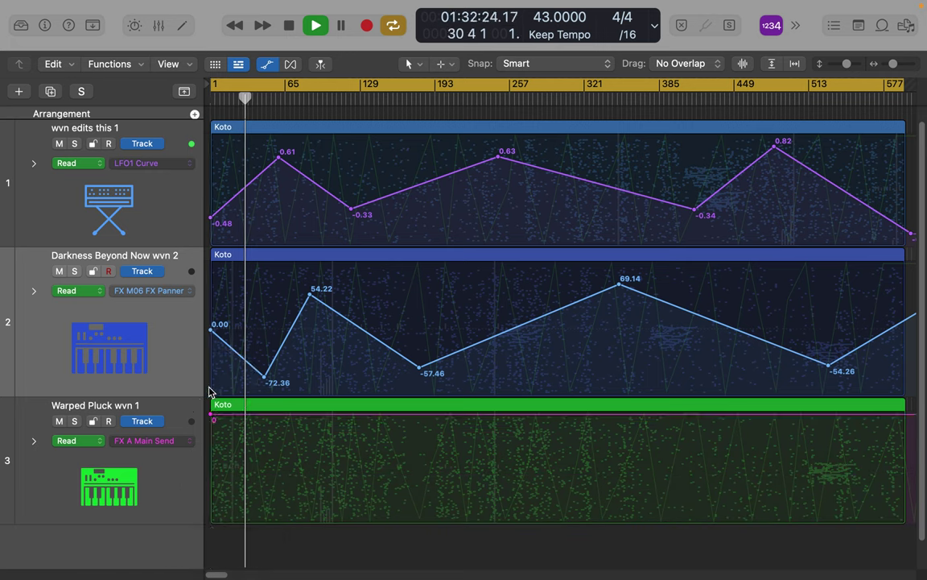
# Display Alchemy's Master Glide automation on the "Warped Pluck wvn 1" track and add a point of 85.98 at about bar 139.
pyautogui.click(159, 445)
pyautogui.moveTo(166, 404)
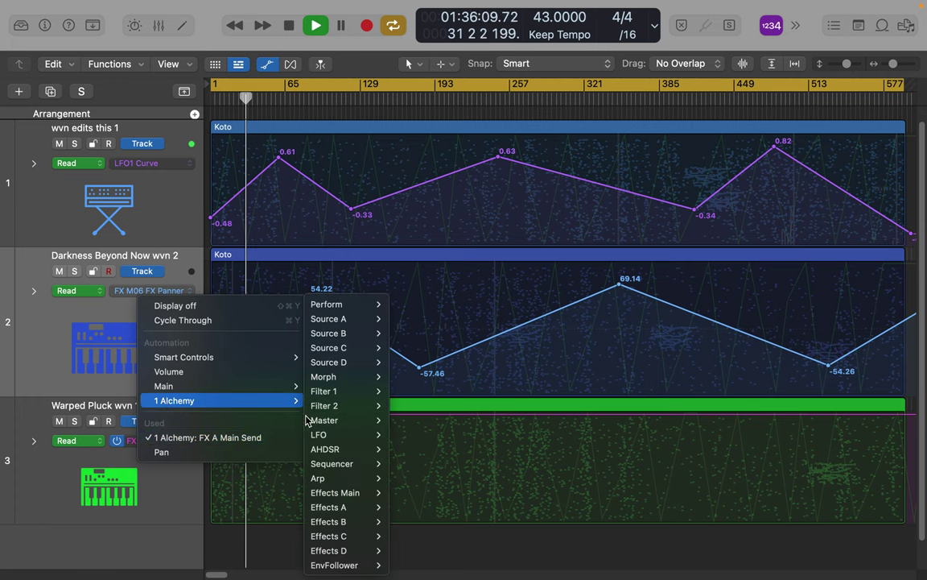
pyautogui.moveTo(323, 423)
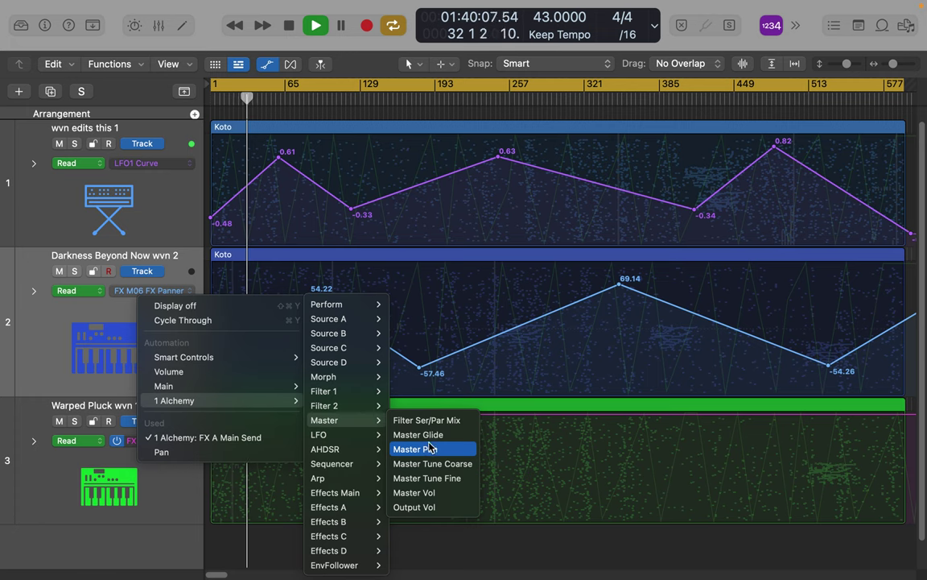
pyautogui.click(419, 435)
pyautogui.click(372, 445)
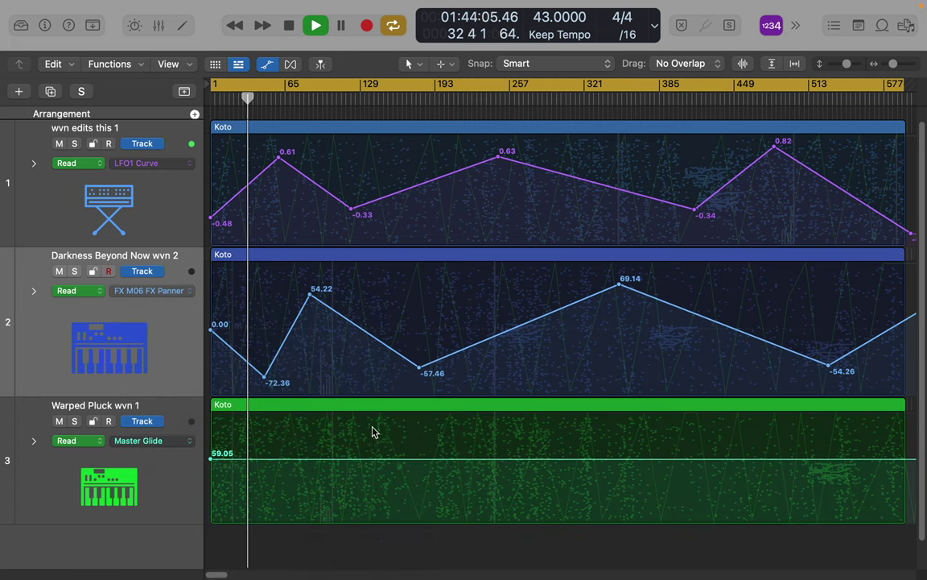
pyautogui.click(372, 432)
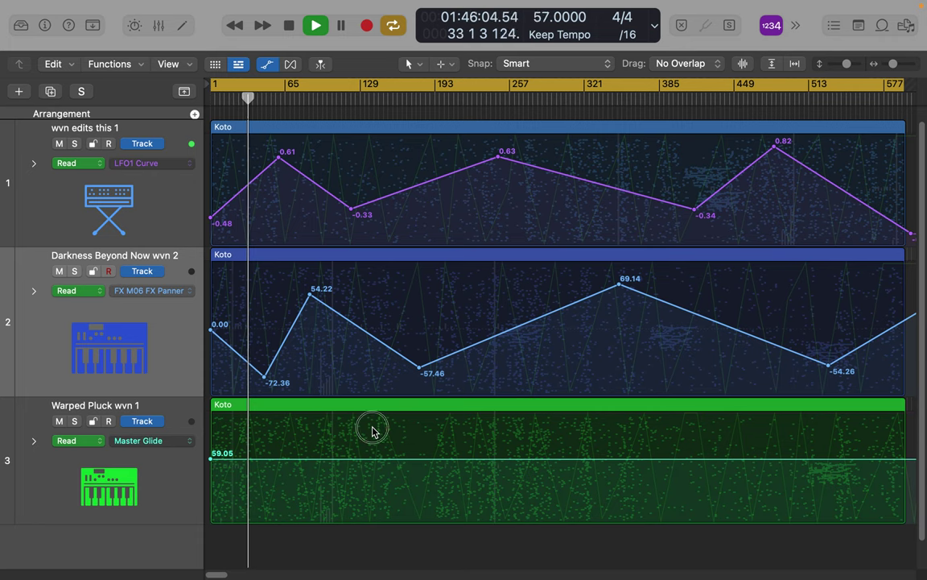
pyautogui.click(372, 432)
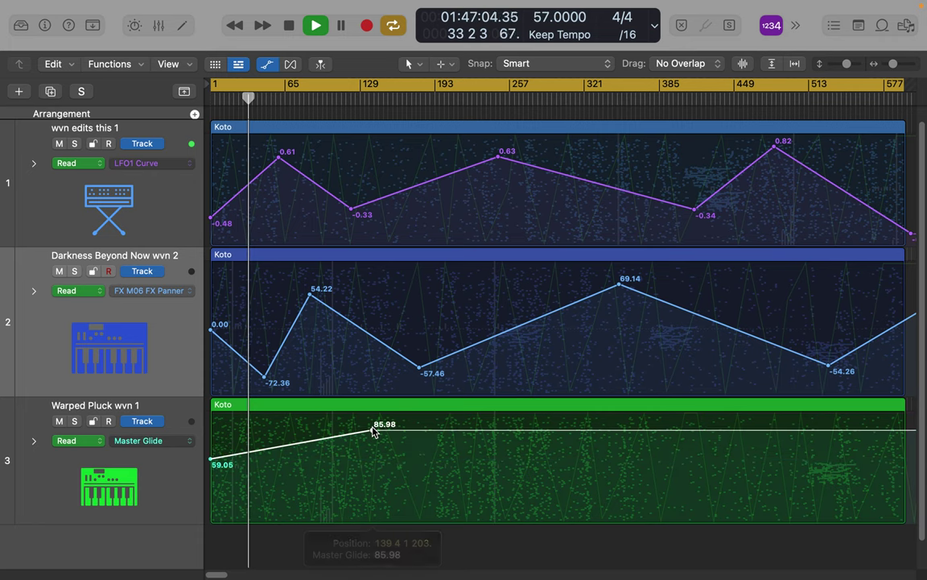
# Add Master Glide points of 31.84 at about bar 314 and 73.88 at about bar 479.
pyautogui.click(576, 490)
pyautogui.click(774, 445)
pyautogui.click(773, 445)
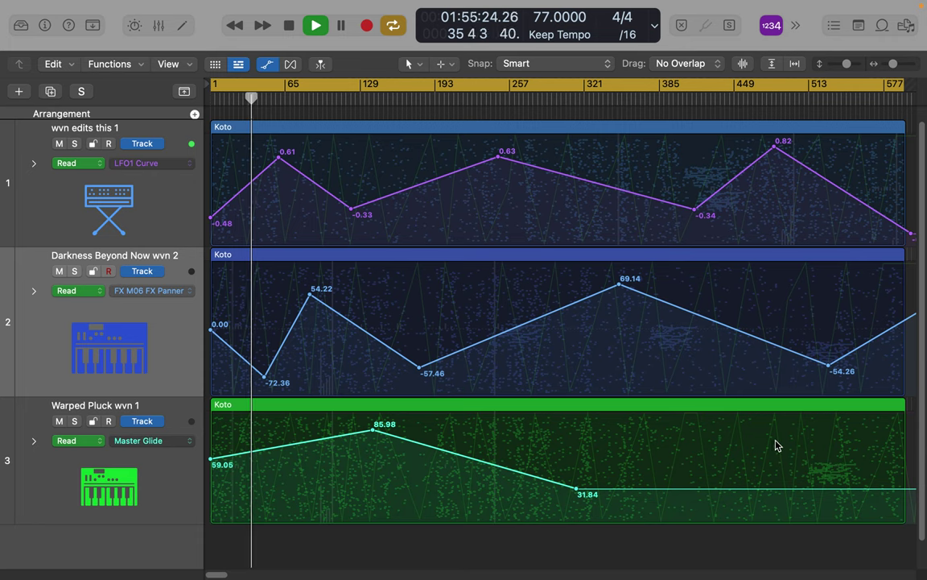
pyautogui.click(774, 443)
pyautogui.click(759, 439)
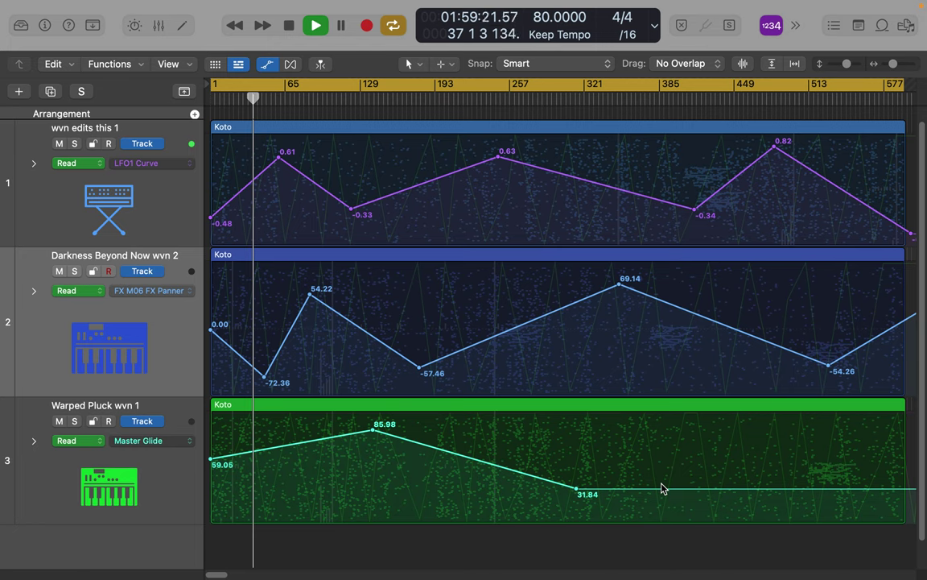
pyautogui.scroll(-1, 769, 440)
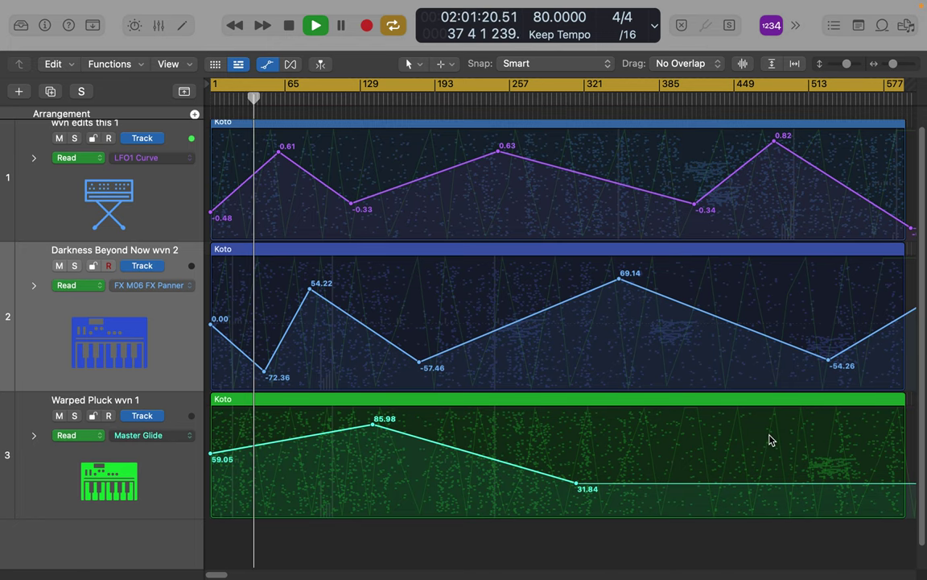
pyautogui.click(769, 438)
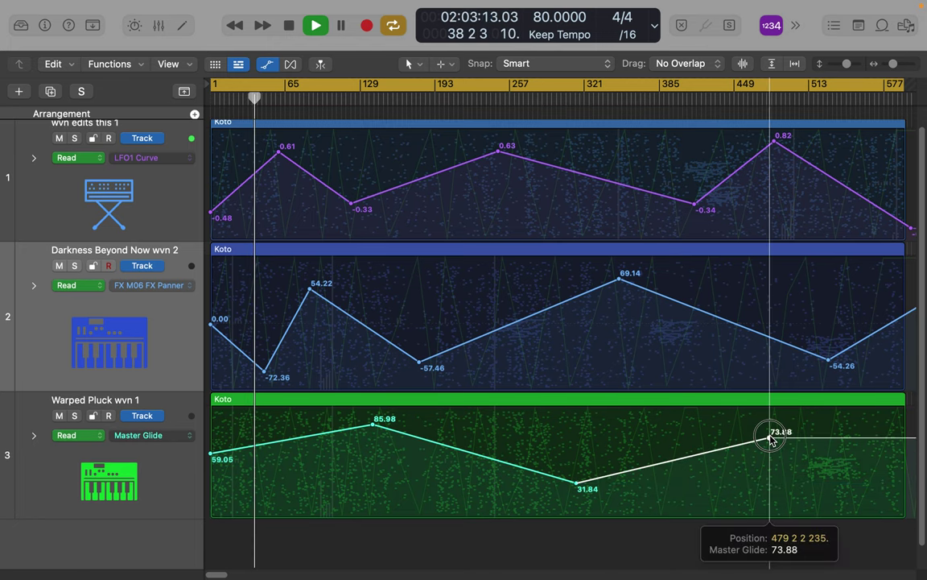
# Add a final Master Glide point of about 29 at the end of the "Warped Pluck wvn 1" region.
pyautogui.click(893, 488)
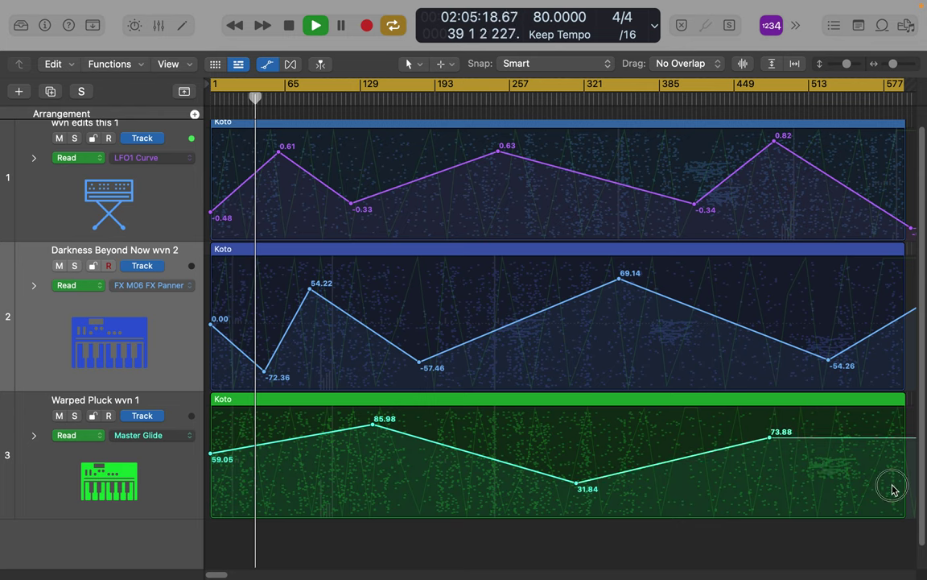
pyautogui.click(892, 488)
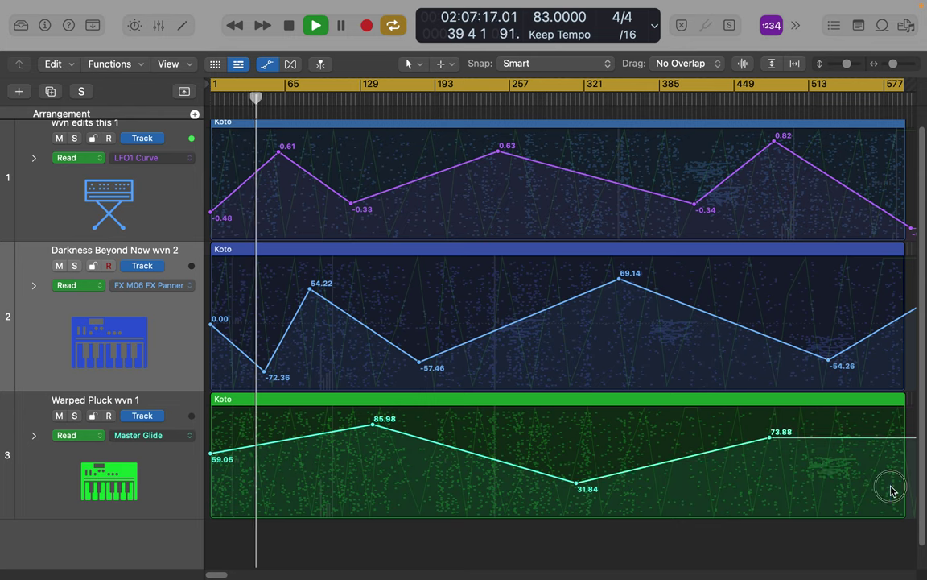
pyautogui.click(892, 488)
pyautogui.moveTo(892, 488); pyautogui.dragTo(910, 492)
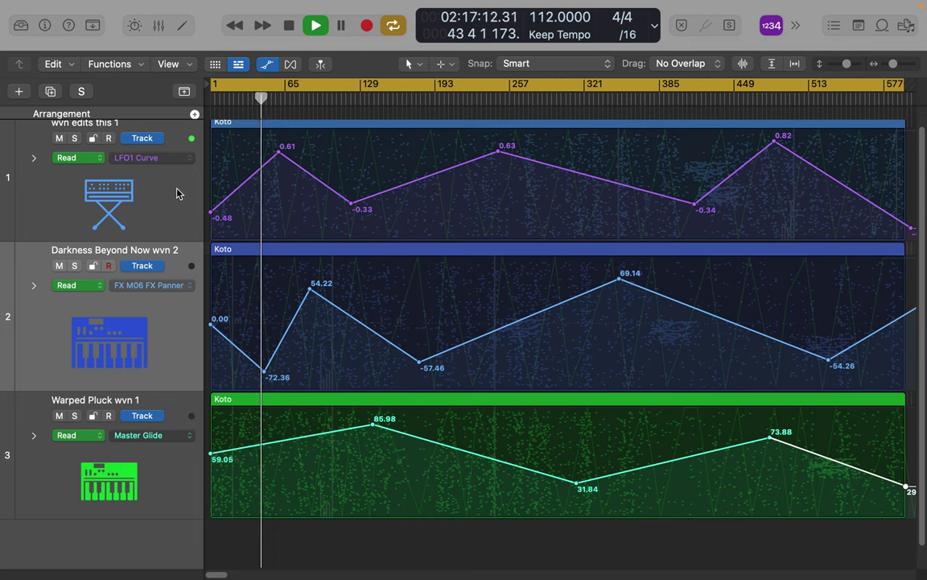
# Mute the "wvn edits this 1" track.
pyautogui.click(58, 138)
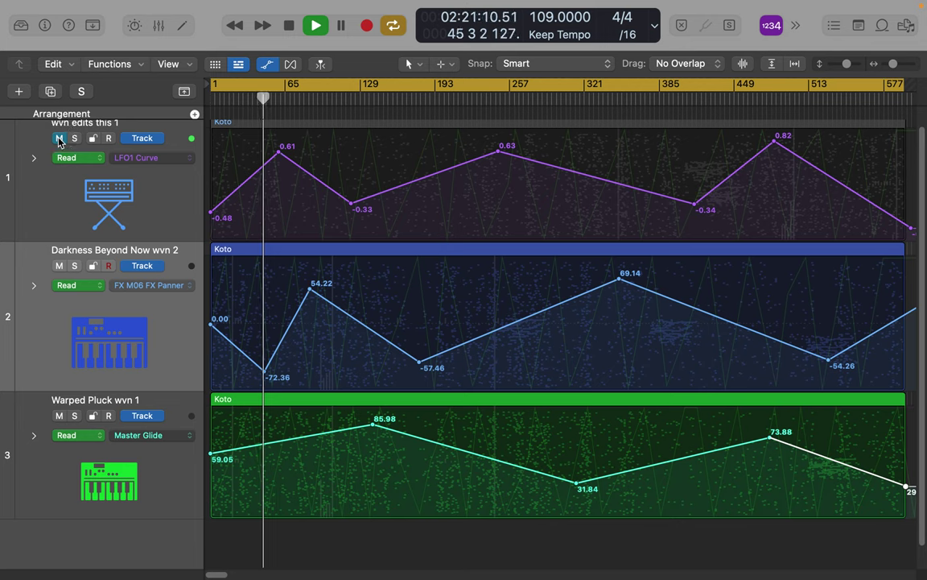
# Unmute the "wvn edits this 1" track and solo the "Darkness Beyond Now wvn 2" track.
pyautogui.click(59, 139)
pyautogui.click(58, 265)
pyautogui.click(59, 266)
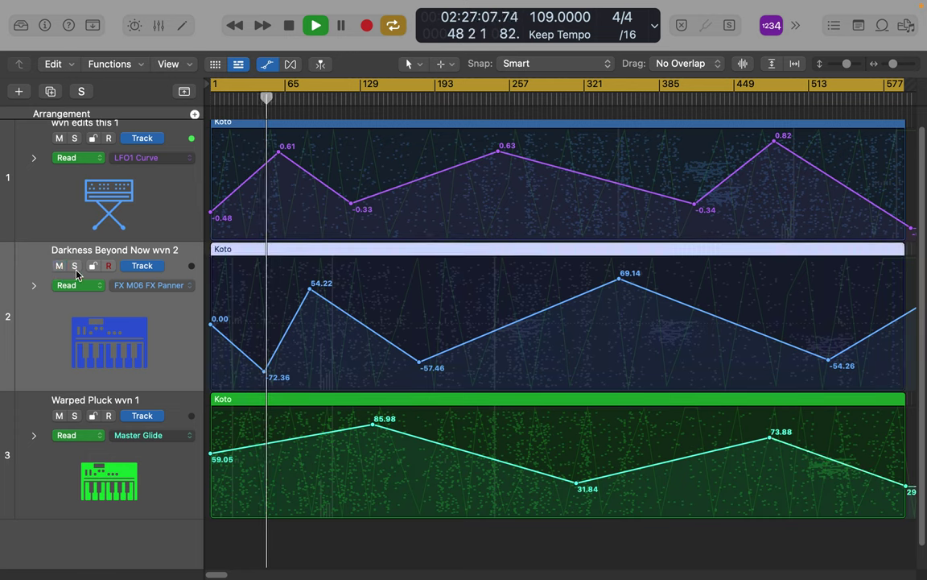
pyautogui.click(74, 265)
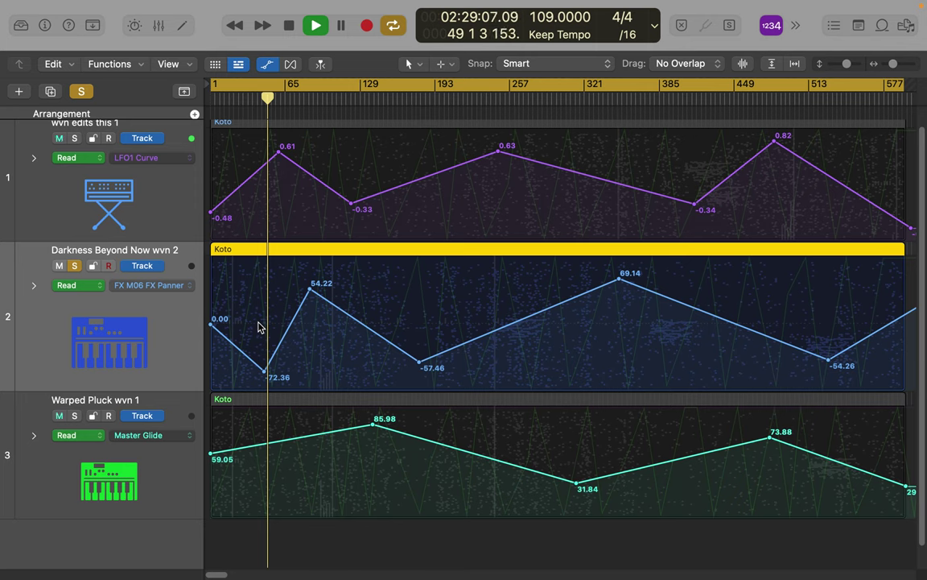
# Display absolute Main Volume automation on the "Darkness Beyond Now wvn 2" track, create a volume point at its start and lower the volume line.
pyautogui.click(190, 292)
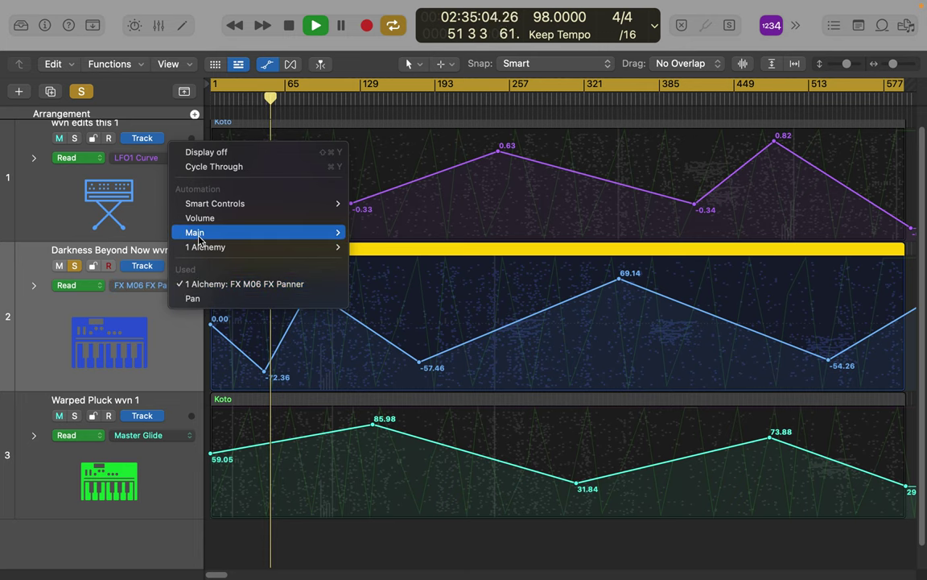
pyautogui.moveTo(242, 231)
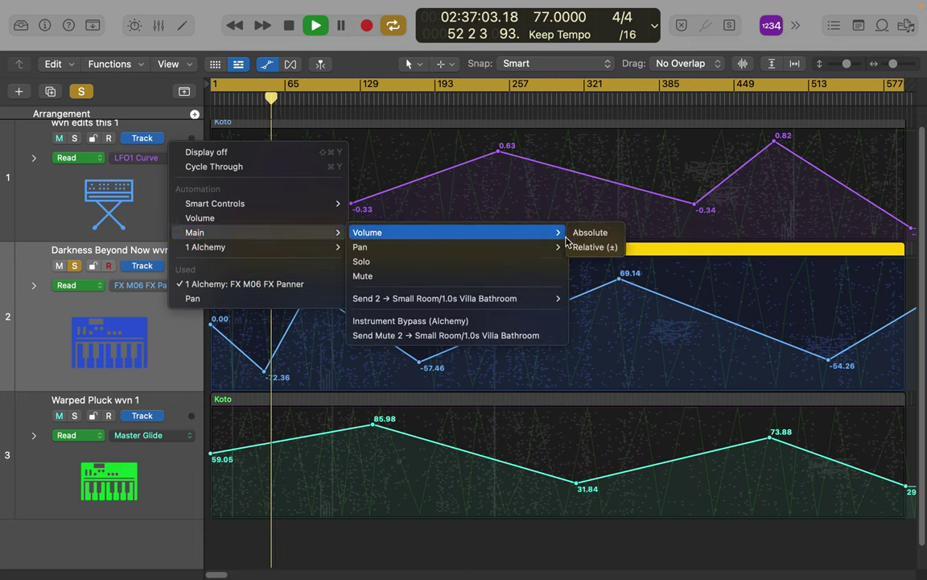
pyautogui.click(586, 234)
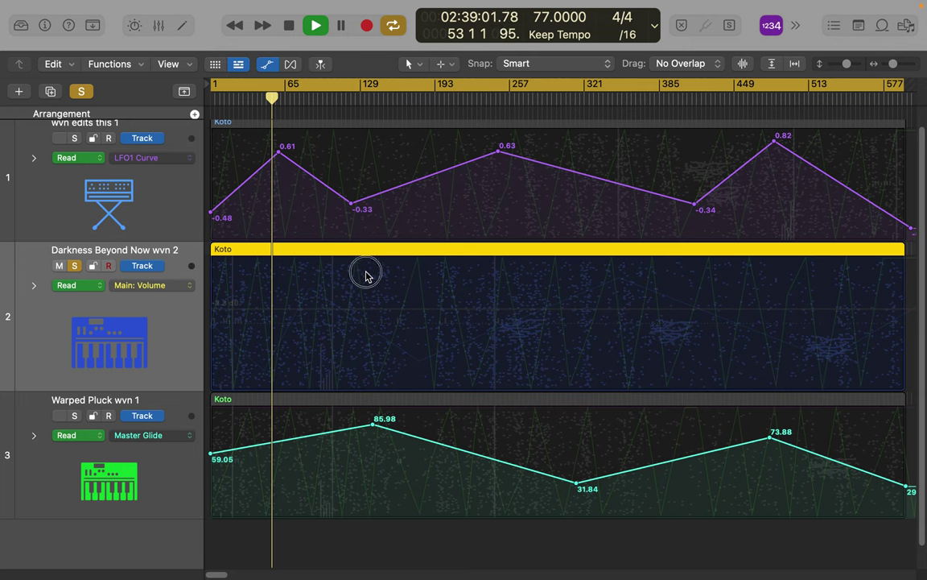
pyautogui.click(366, 275)
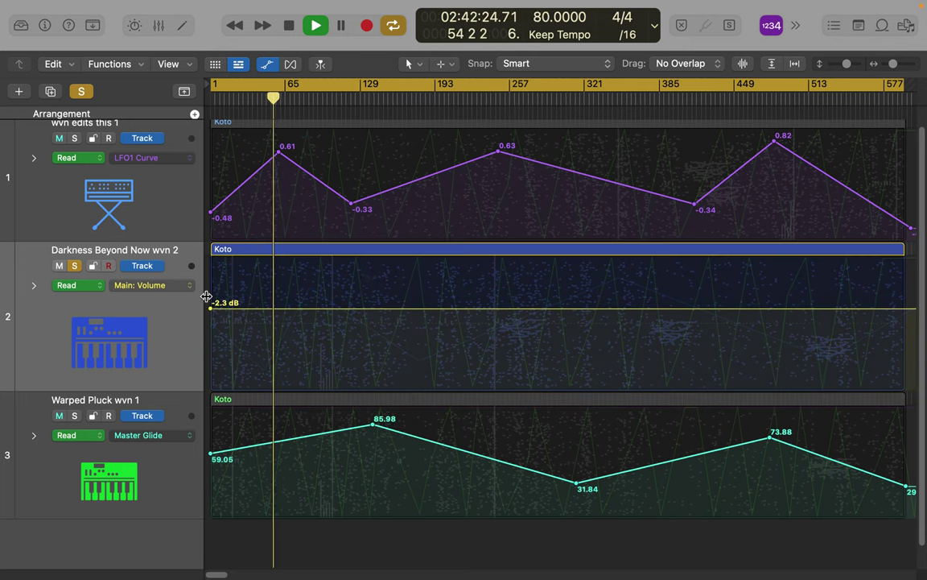
pyautogui.moveTo(214, 314); pyautogui.dragTo(206, 326)
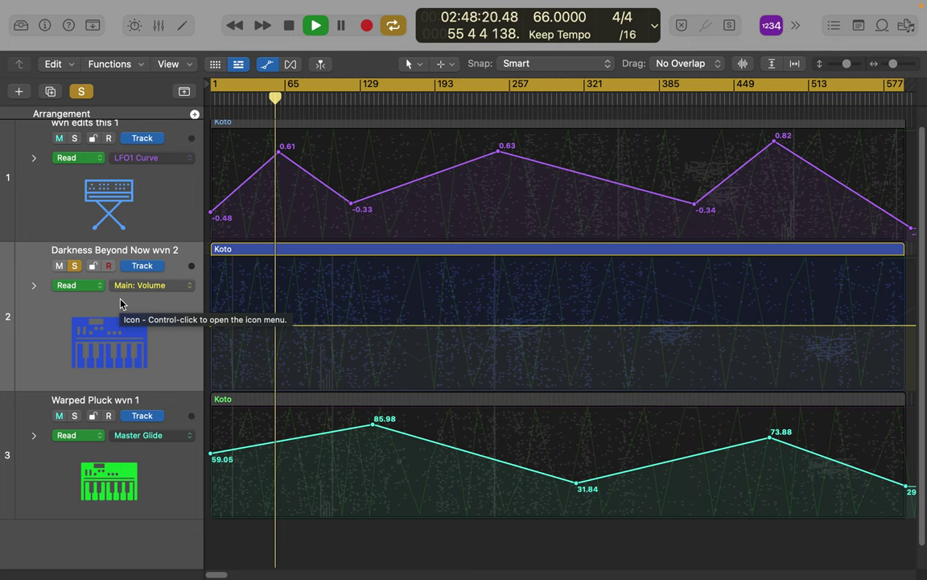
# Solo the "Warped Pluck wvn 1" track as well and restart playback from the beginning of the project.
pyautogui.click(77, 415)
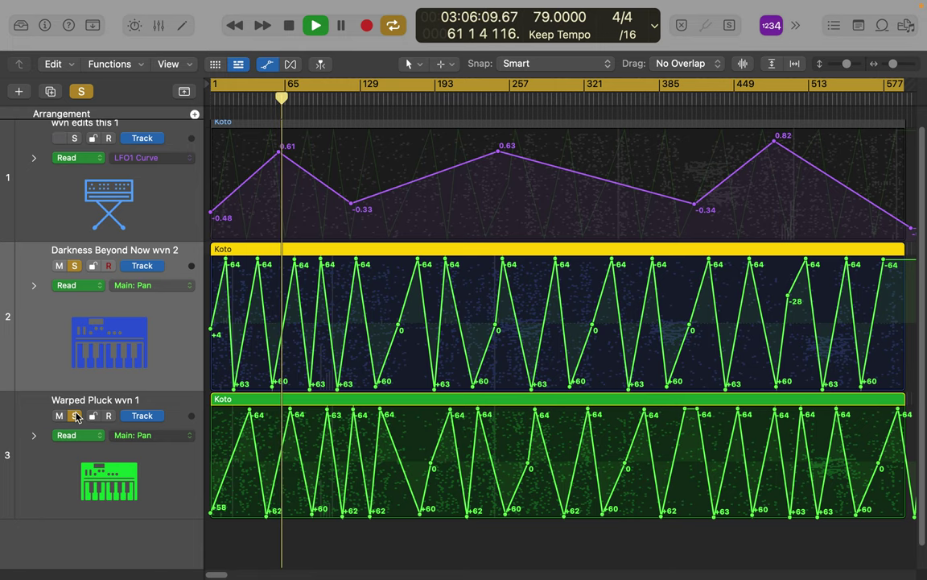
pyautogui.scroll(-1, 112, 410)
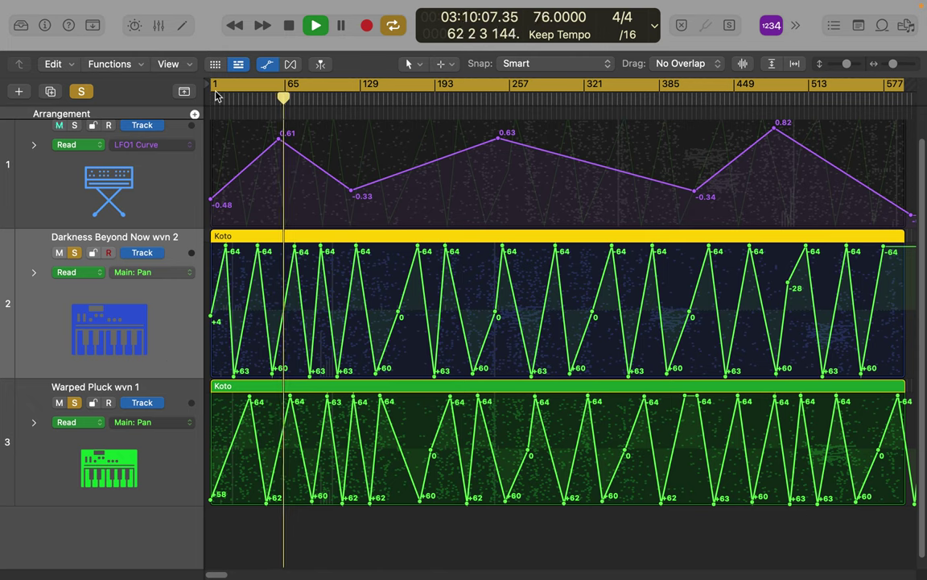
pyautogui.click(290, 27)
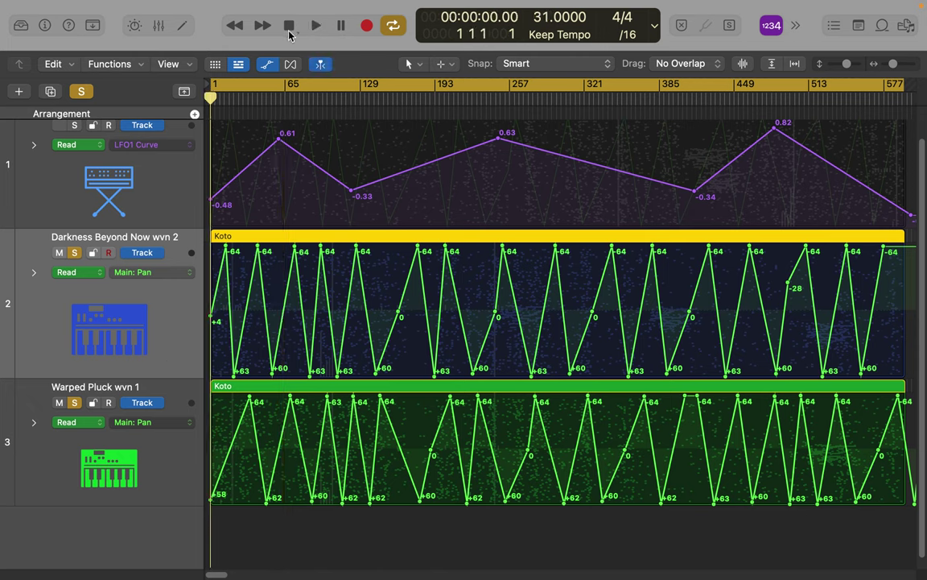
pyautogui.click(293, 34)
pyautogui.click(318, 26)
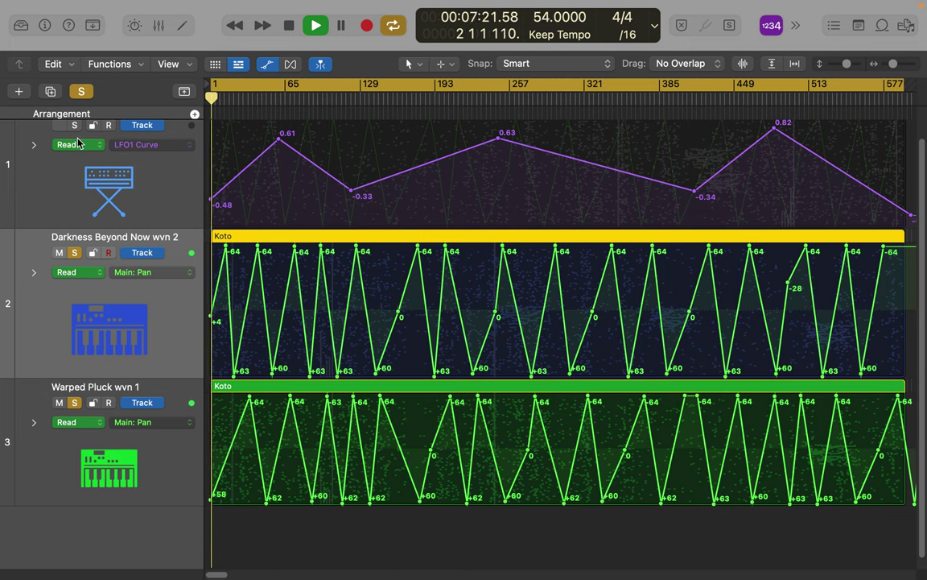
# Clear the solos on the two Alchemy tracks and solo only the "wvn edits this 1" track.
pyautogui.click(76, 253)
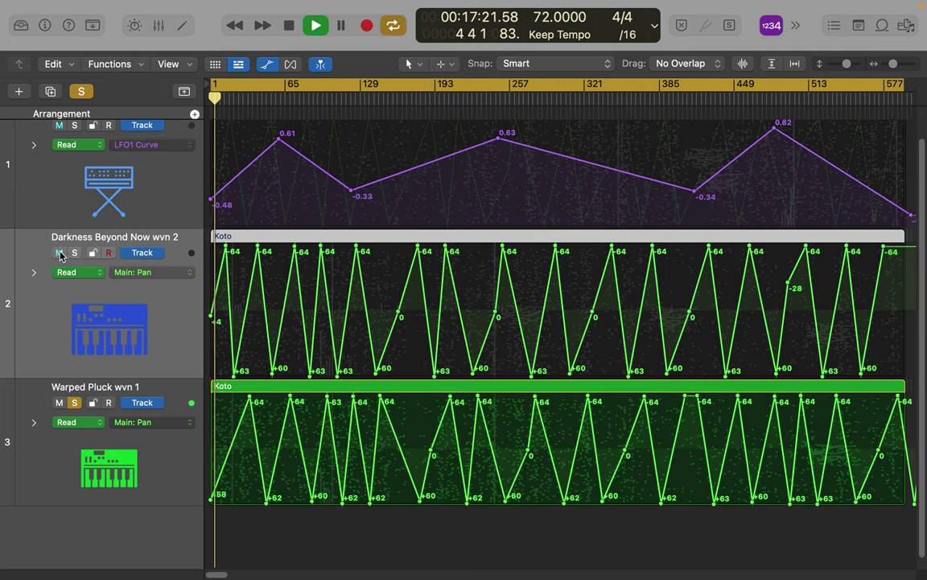
pyautogui.click(73, 252)
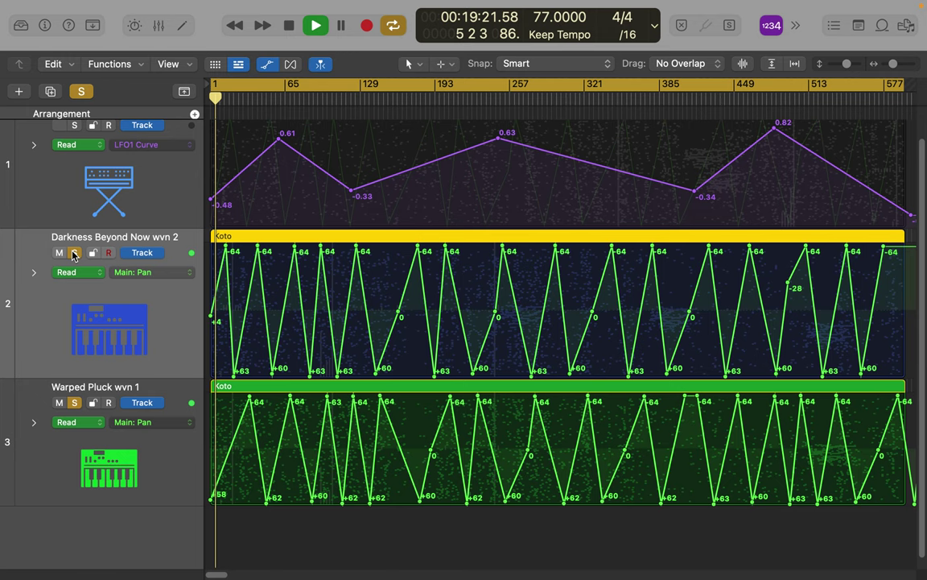
pyautogui.click(80, 91)
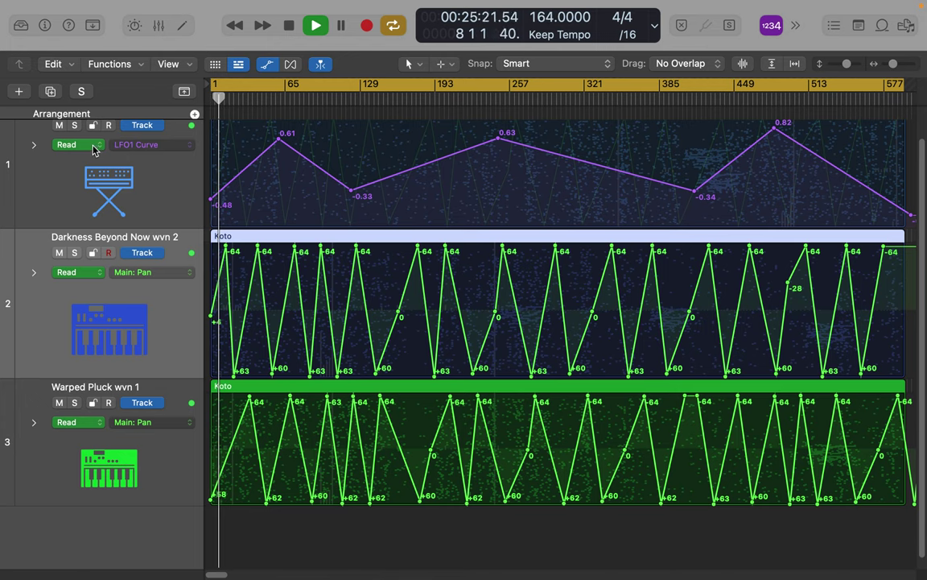
pyautogui.click(74, 126)
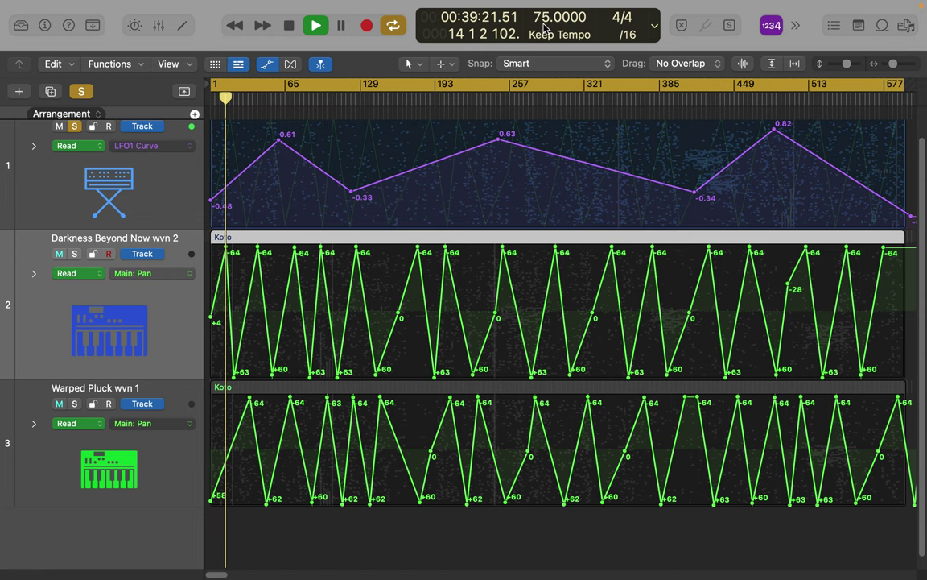
# Enlarge the global tracks area and reorder its tracks as Signature, Marker, Tempo and Arrangement.
pyautogui.scroll(2, 439, 211)
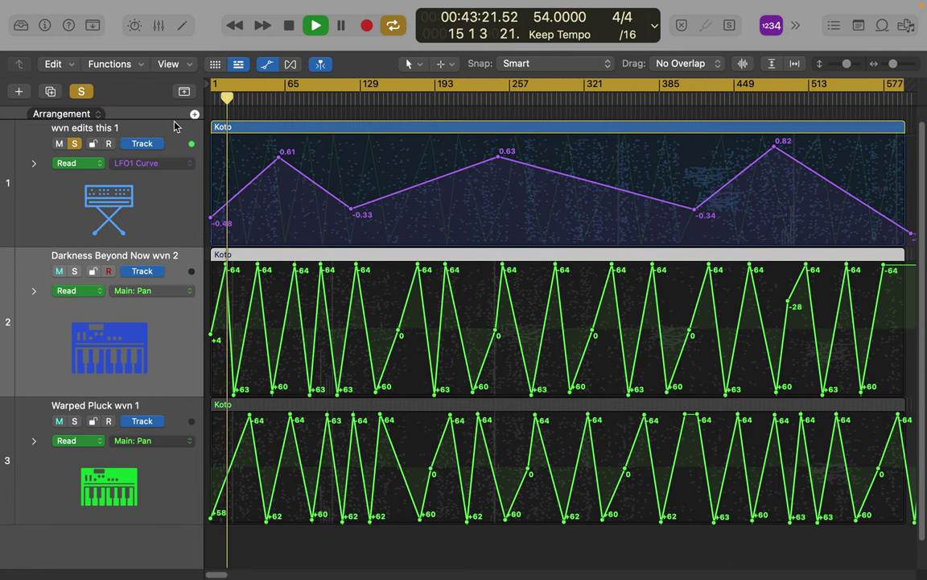
pyautogui.scroll(5, 171, 121)
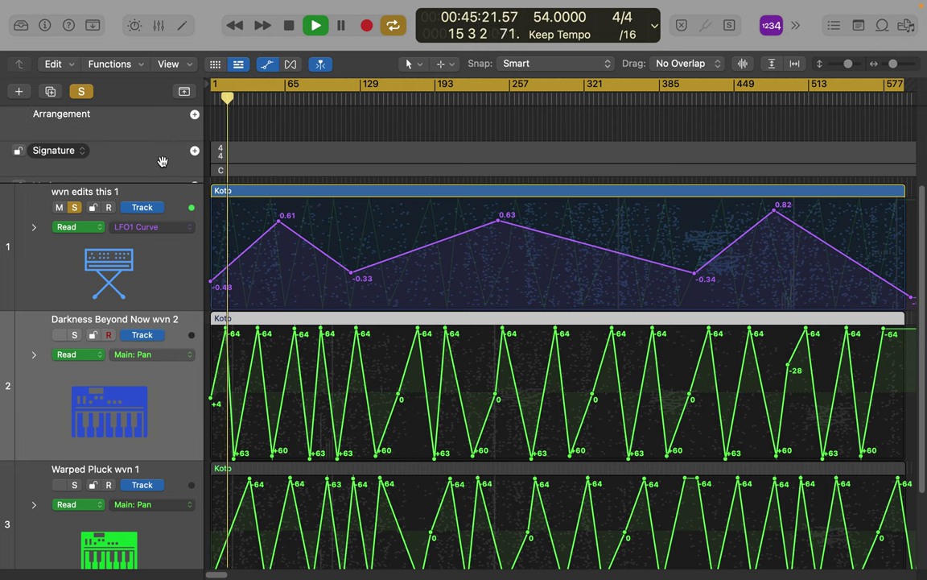
pyautogui.scroll(-4, 160, 167)
pyautogui.scroll(4, 160, 167)
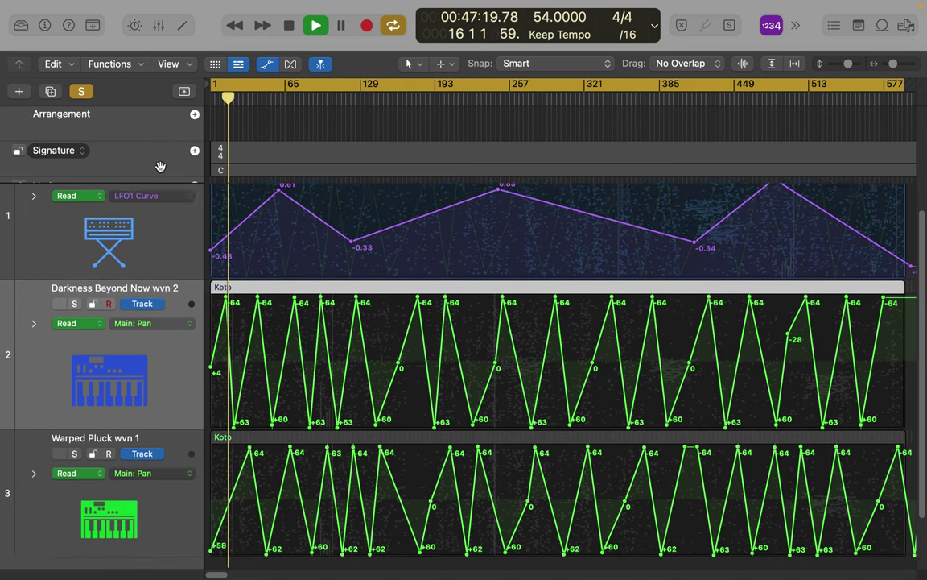
pyautogui.moveTo(160, 167)
pyautogui.mouseDown()
pyautogui.moveTo(165, 119)
pyautogui.moveTo(153, 141)
pyautogui.moveTo(151, 230)
pyautogui.mouseUp()
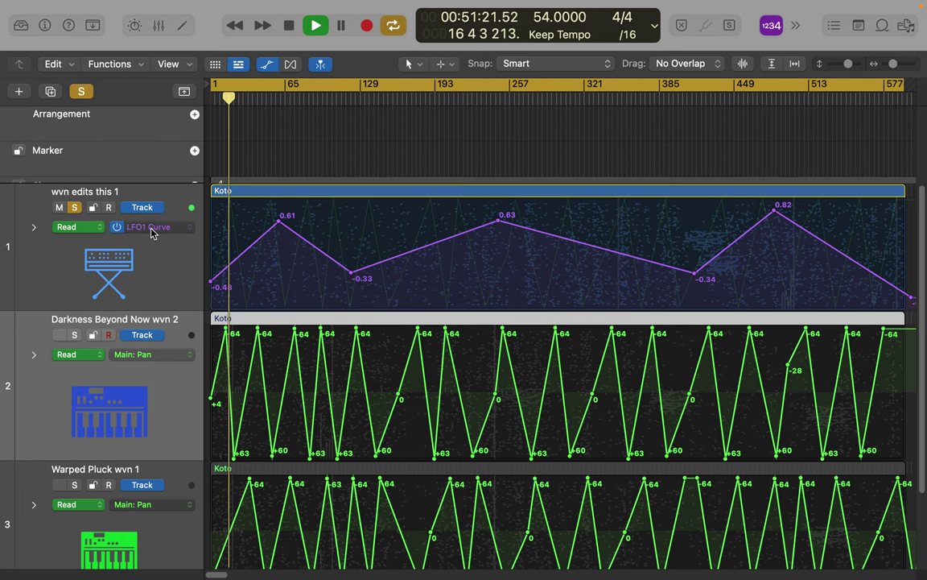
pyautogui.moveTo(131, 133); pyautogui.dragTo(143, 215)
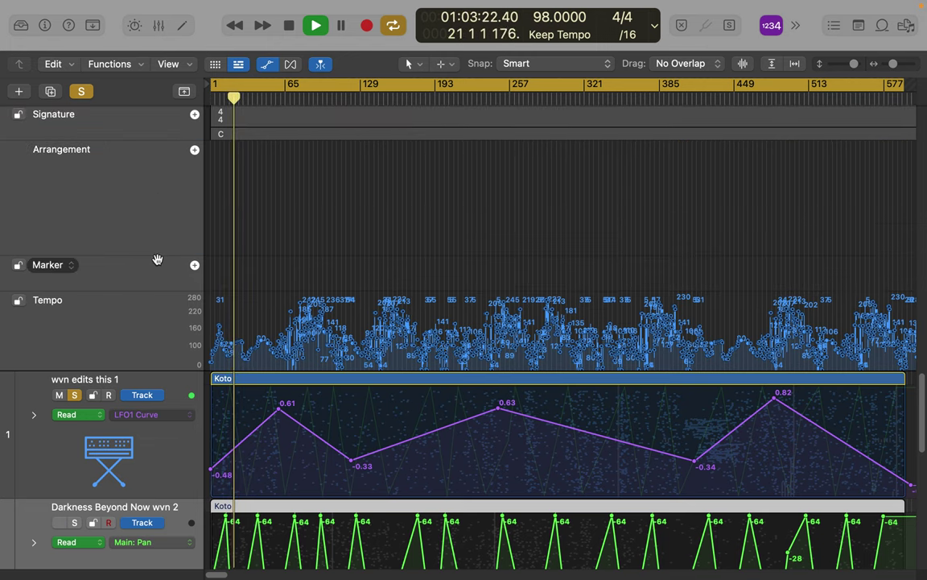
pyautogui.moveTo(153, 260); pyautogui.dragTo(133, 153)
pyautogui.moveTo(124, 314); pyautogui.dragTo(126, 225)
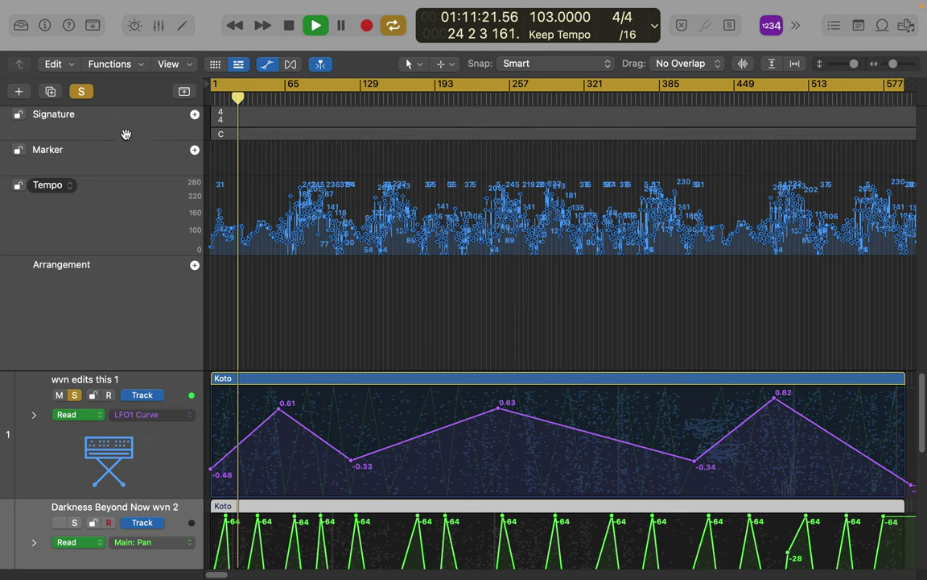
# Hide and redisplay the global tracks, and shrink the Arrangement track to make more room for the instrument tracks.
pyautogui.click(184, 93)
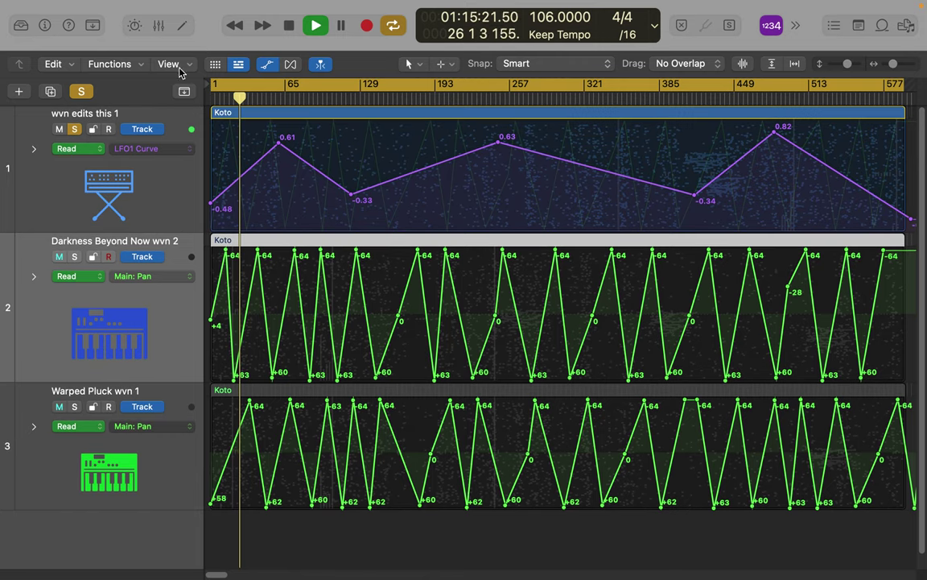
pyautogui.click(183, 93)
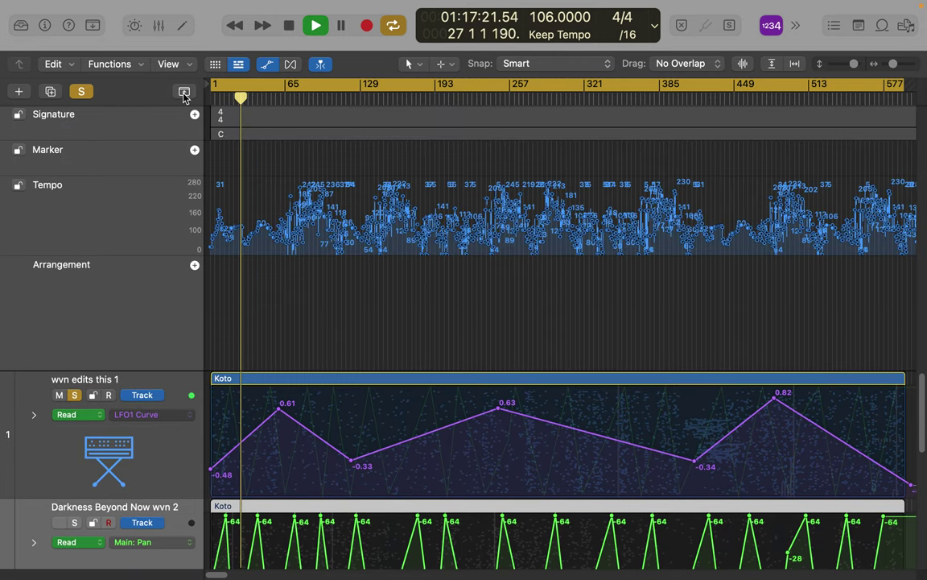
pyautogui.moveTo(175, 367); pyautogui.dragTo(182, 201)
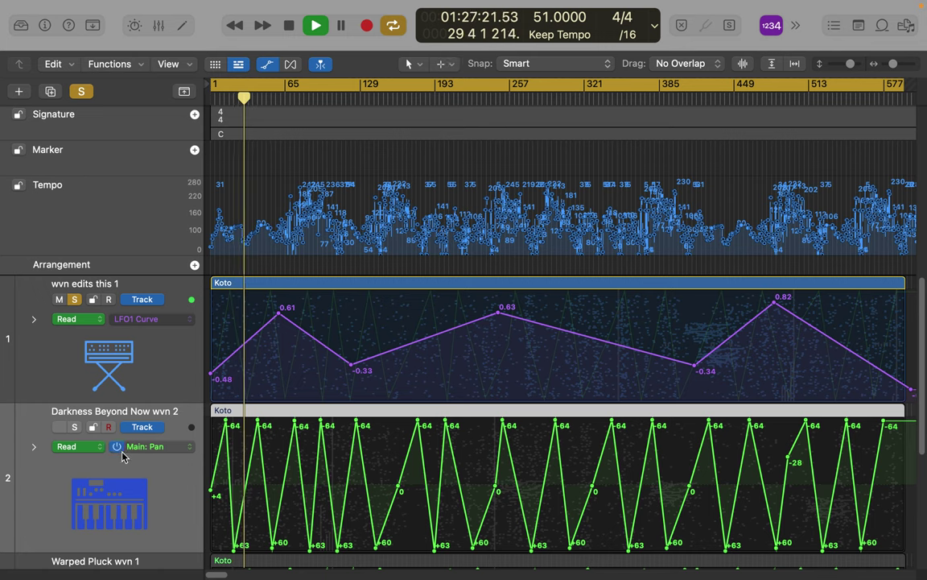
# Solo the "Darkness Beyond Now wvn 2" track and add a final pan point toward the right just past the end of its region.
pyautogui.click(75, 426)
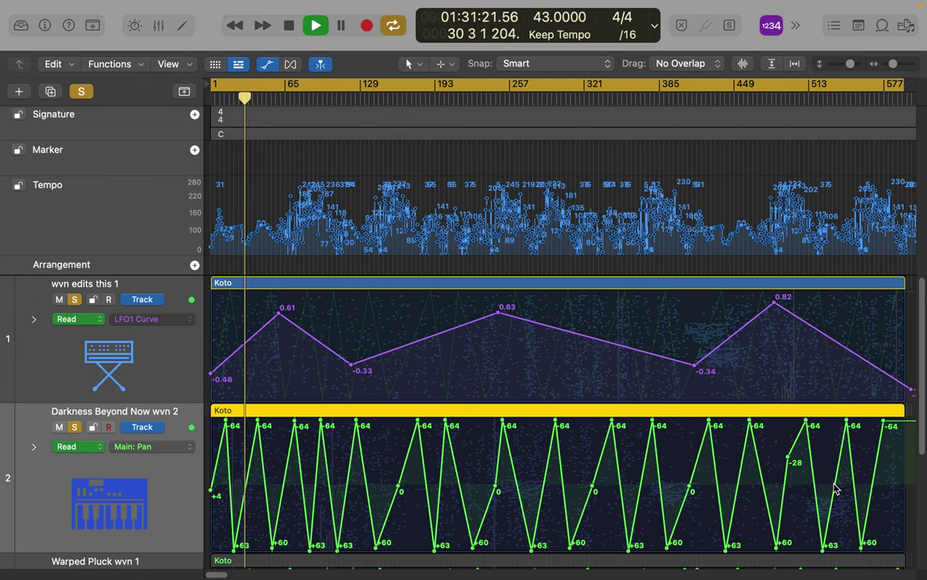
pyautogui.click(903, 537)
pyautogui.moveTo(903, 542); pyautogui.dragTo(925, 553)
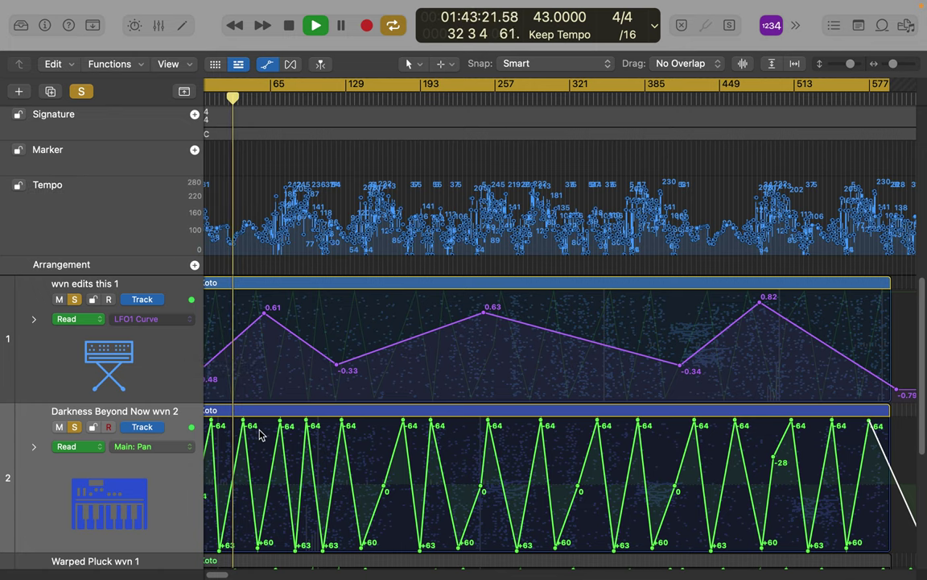
# Display Alchemy's Master Filter Ser/Par Mix automation on the "Warped Pluck wvn 1" track.
pyautogui.scroll(-3, 260, 435)
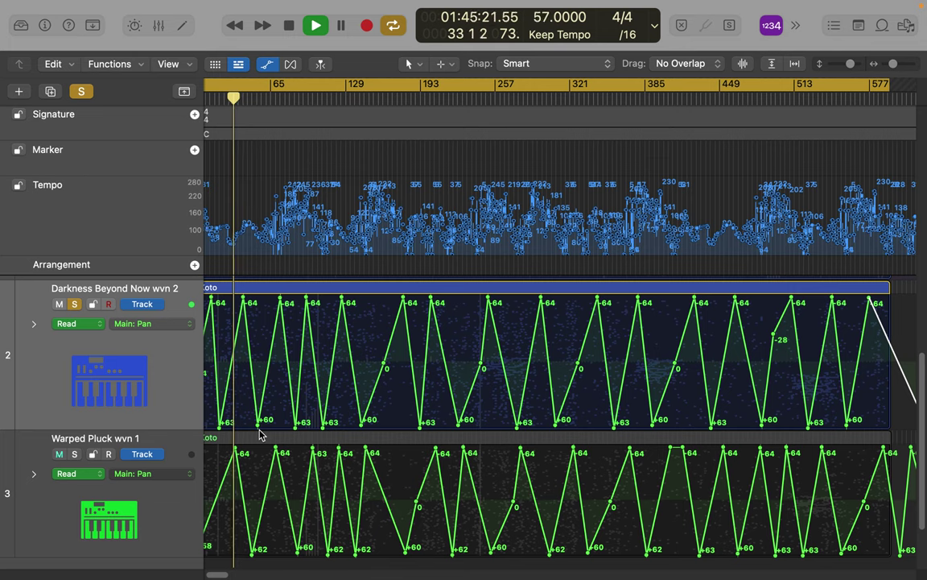
pyautogui.click(181, 480)
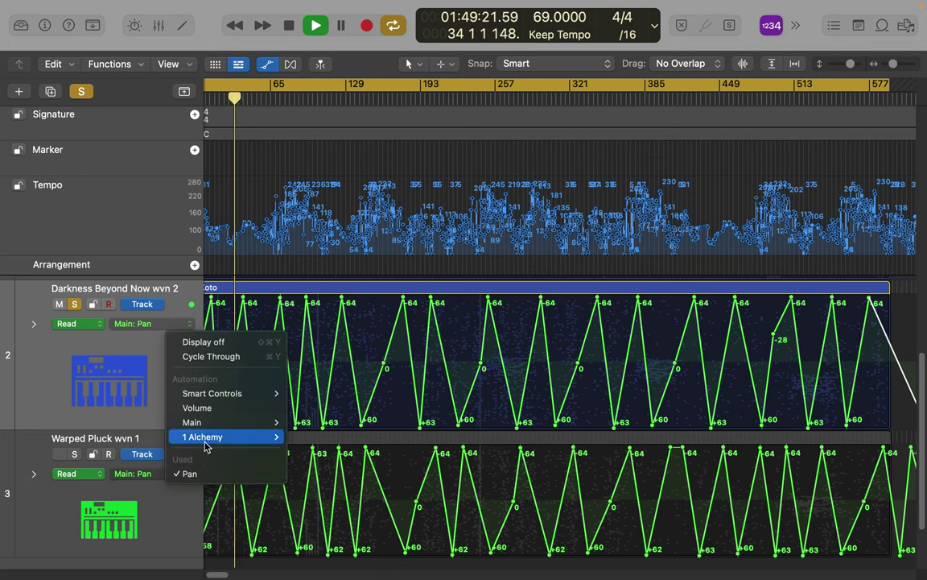
pyautogui.moveTo(207, 444)
pyautogui.moveTo(299, 435)
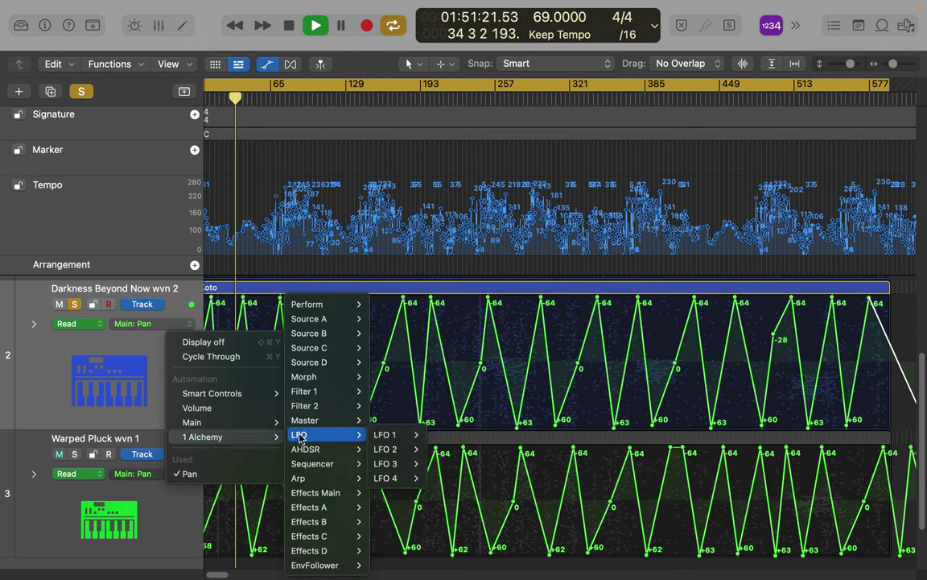
pyautogui.moveTo(387, 435)
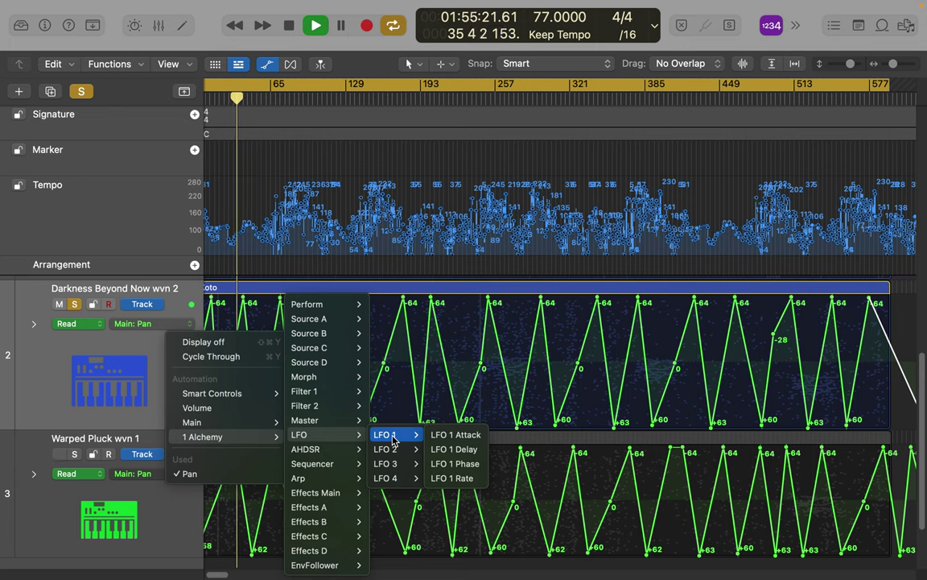
pyautogui.moveTo(356, 425)
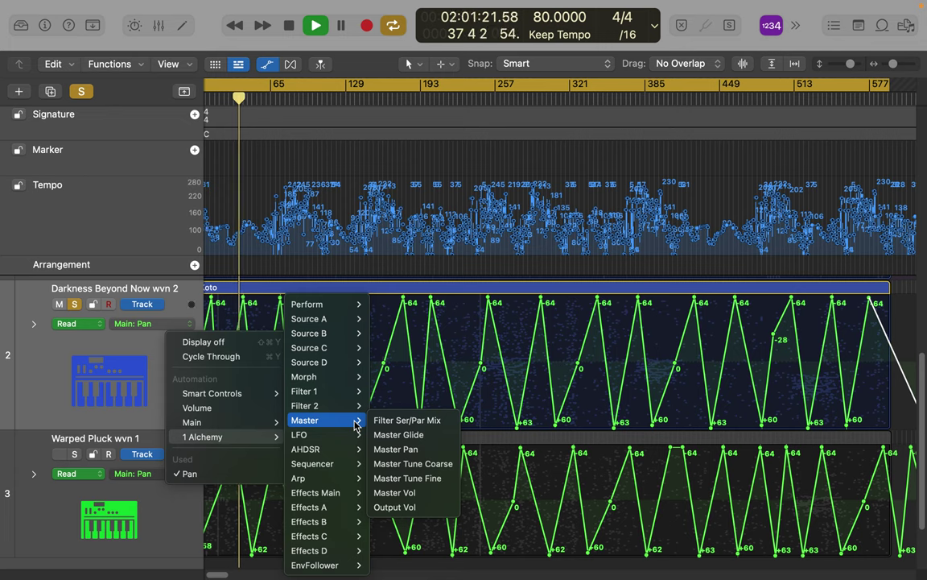
pyautogui.click(445, 422)
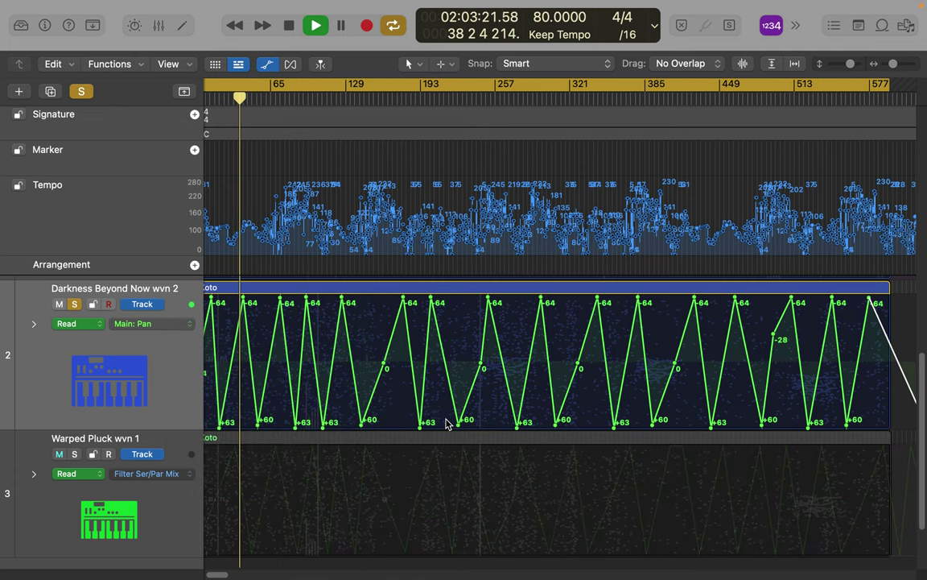
# Add a Filter Ser/Par Mix point of 100.00 at about bar 35 on the "Warped Pluck wvn 1" track and solo that track.
pyautogui.press('t')
pyautogui.click(320, 480)
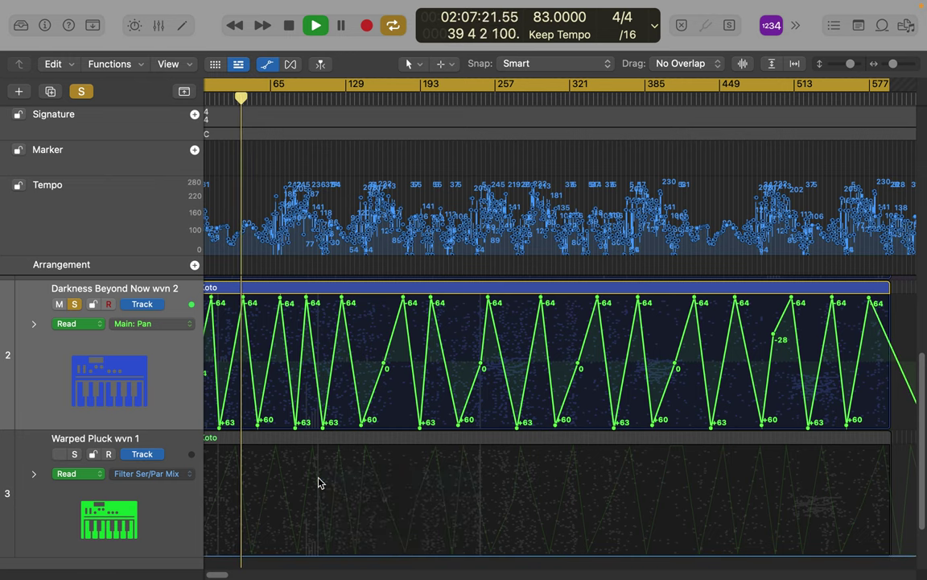
pyautogui.moveTo(318, 481); pyautogui.dragTo(236, 448)
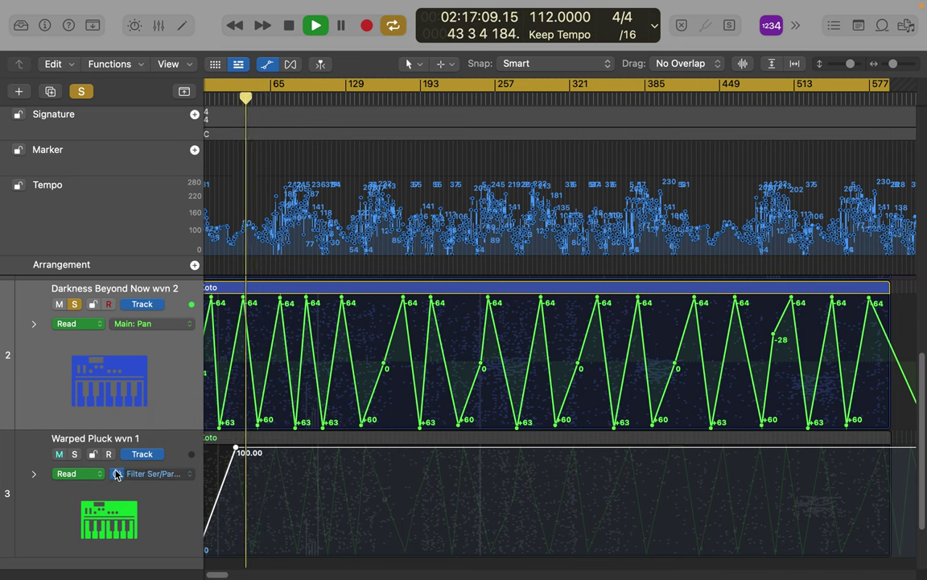
pyautogui.click(76, 454)
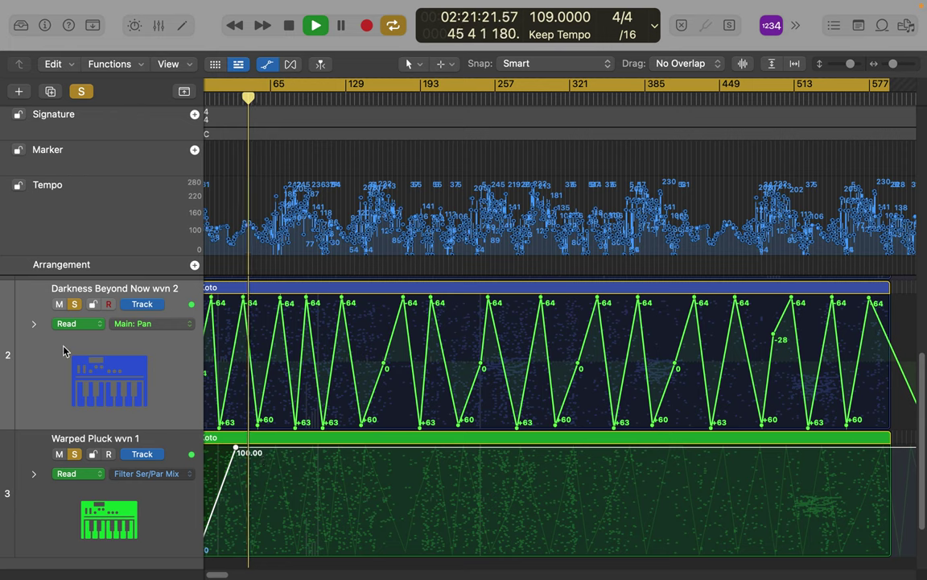
# Unsolo the "Darkness Beyond Now wvn 2" track and move the "Warped Pluck wvn 1" filter mix point to 0.0 at about bar 155.
pyautogui.click(74, 306)
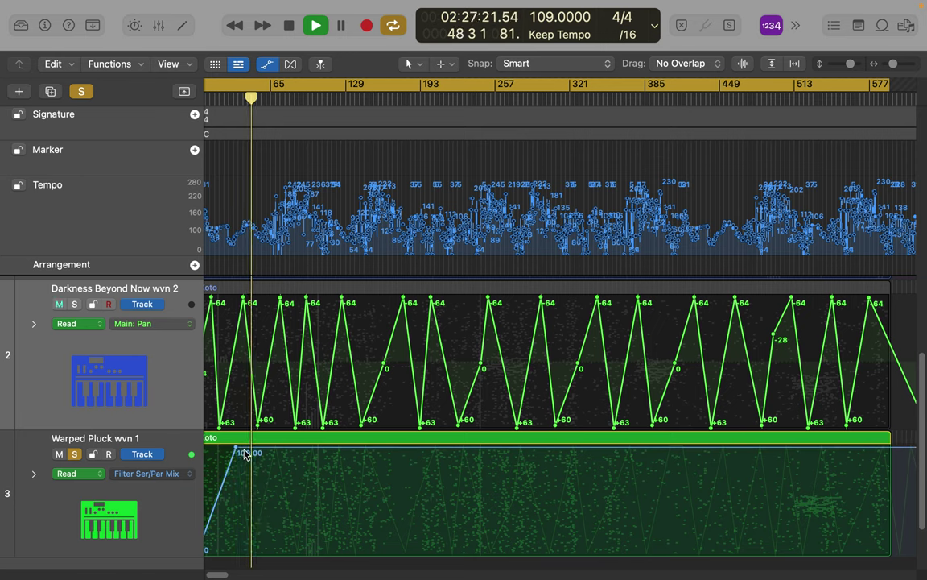
pyautogui.moveTo(237, 447); pyautogui.dragTo(376, 570)
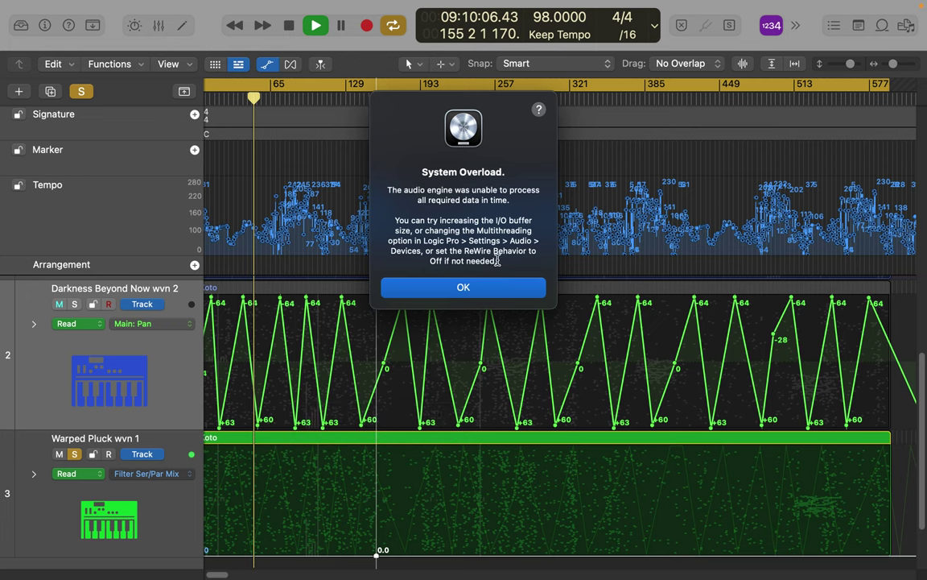
pyautogui.click(465, 286)
# Add a Filter Ser/Par Mix point of 100.00 at about bar 47 on the "Warped Pluck wvn 1" track and resume playback.
pyautogui.click(275, 480)
pyautogui.click(274, 479)
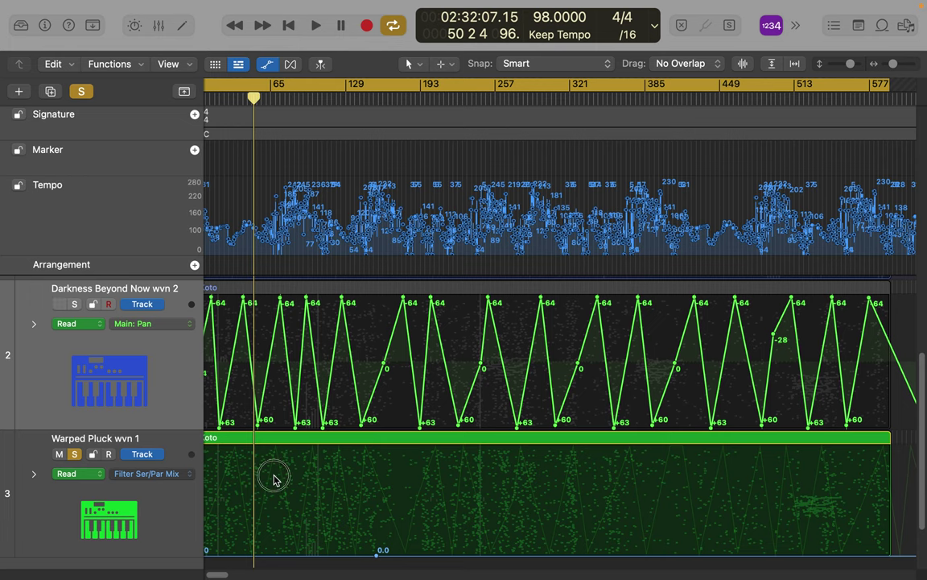
pyautogui.moveTo(274, 479); pyautogui.dragTo(250, 448)
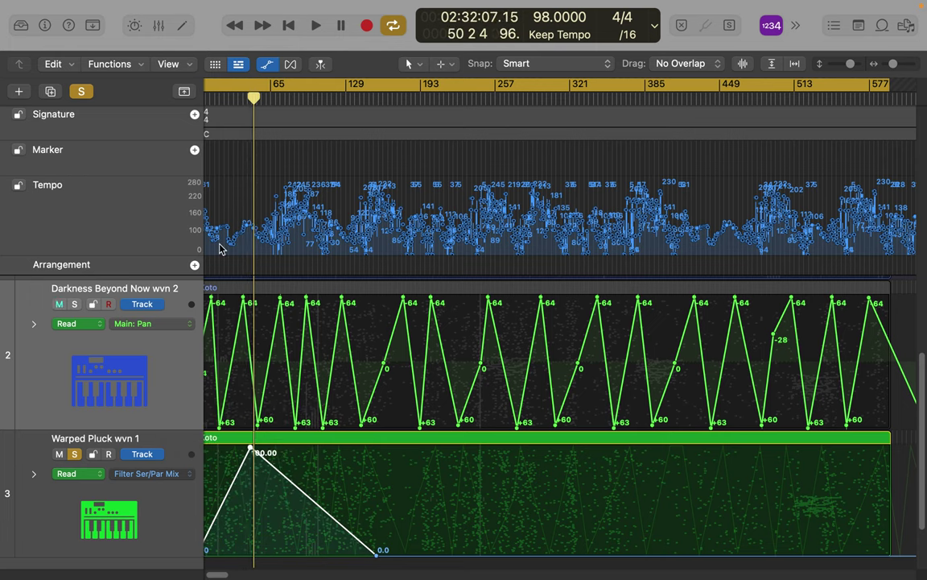
pyautogui.click(314, 26)
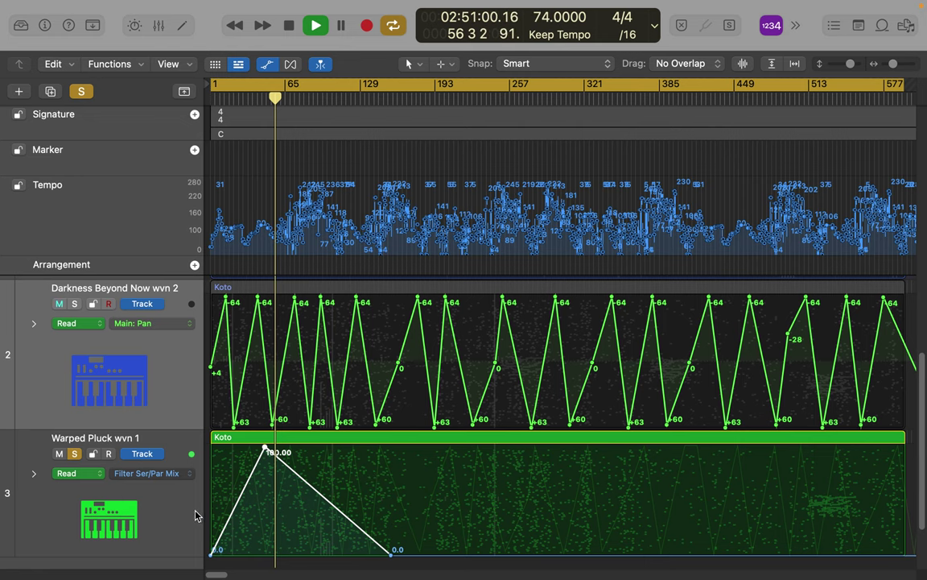
# Unsolo the "wvn edits this 1" track and move the last 0.0 filter mix point on "Warped Pluck wvn 1" to about bar 96.
pyautogui.scroll(5, 95, 204)
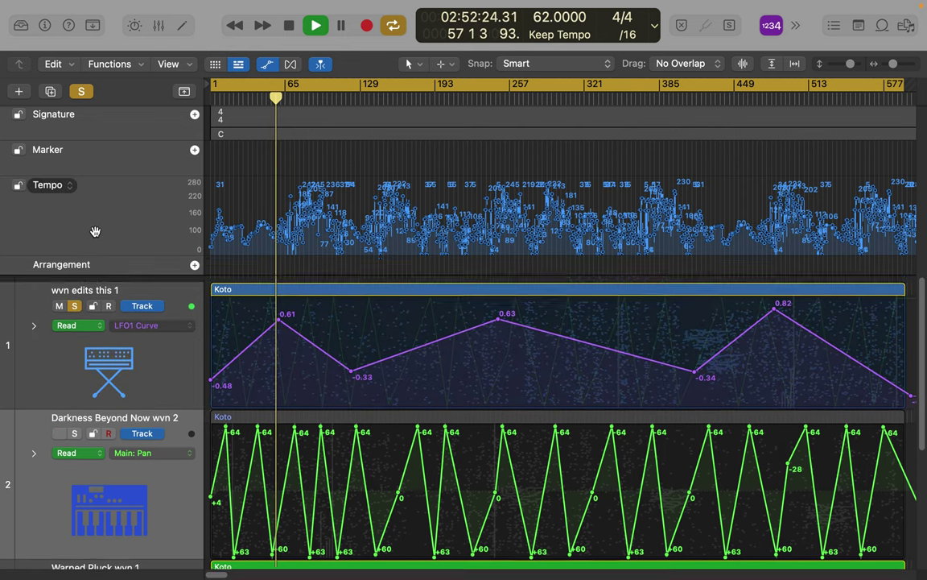
pyautogui.click(75, 300)
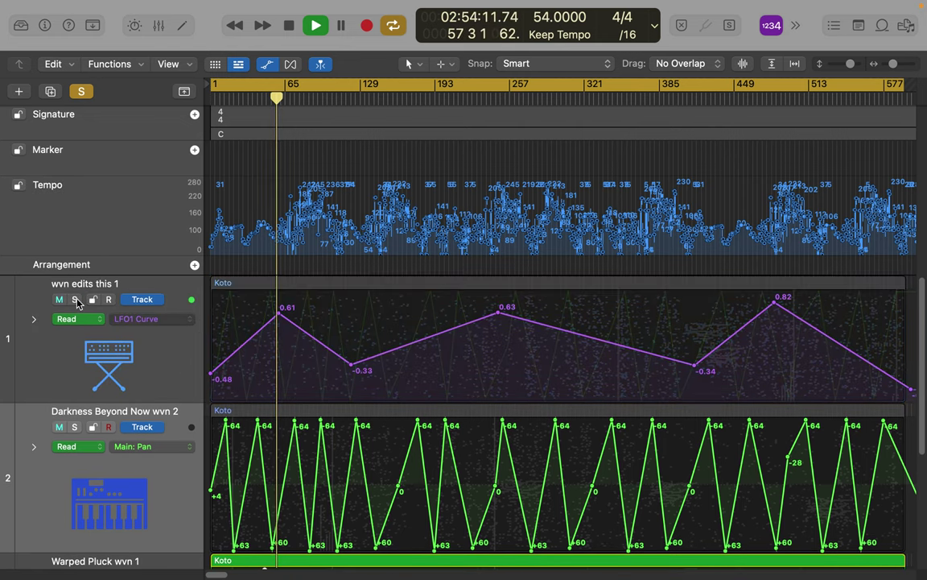
pyautogui.scroll(-5, 76, 302)
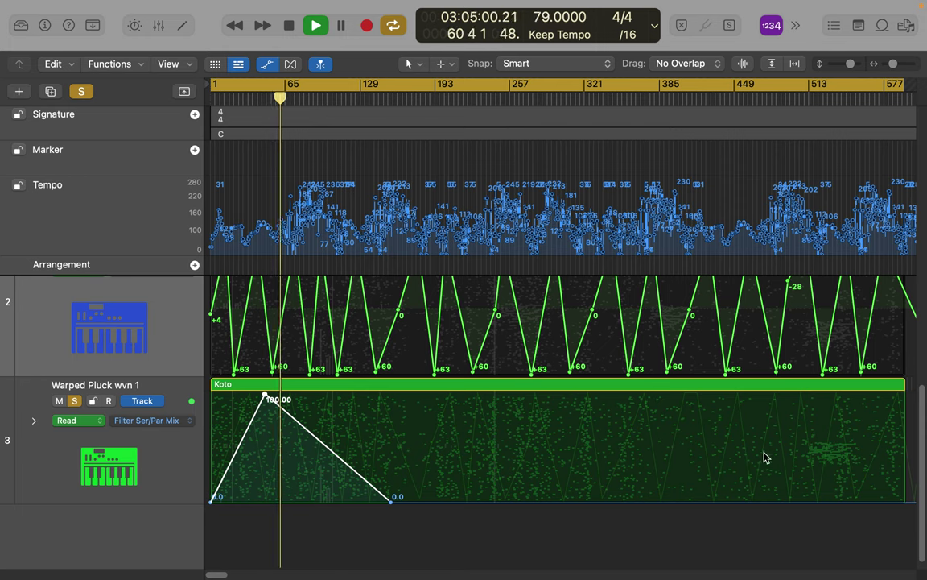
pyautogui.click(354, 457)
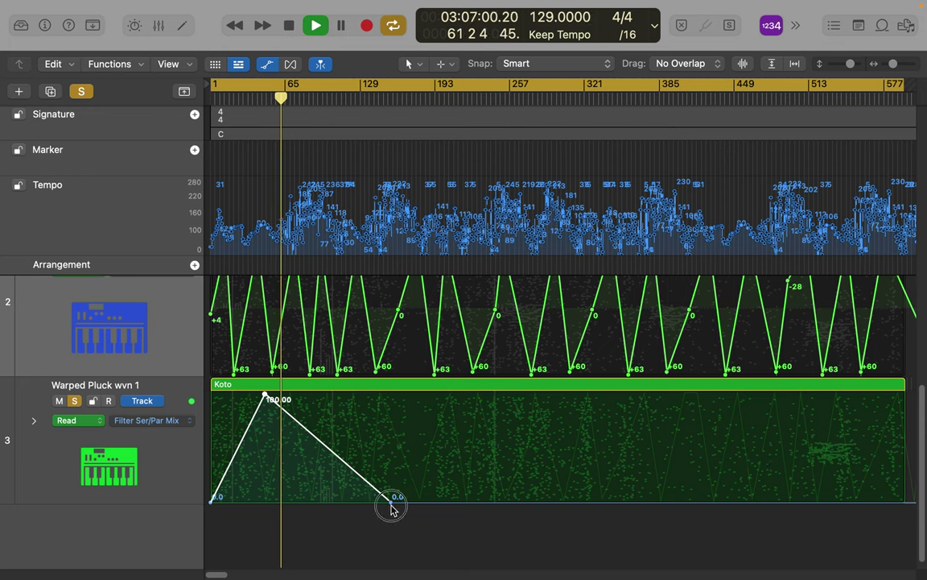
pyautogui.moveTo(388, 504); pyautogui.dragTo(326, 505)
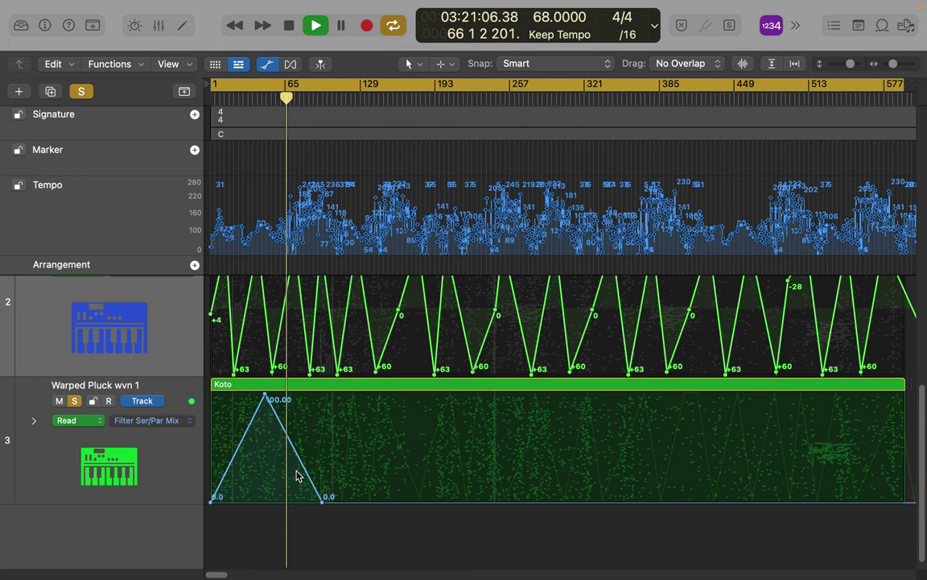
# Display the mixer and raise the "Warped Pluck wvn 1" channel volume to -2.3 dB.
pyautogui.click(158, 25)
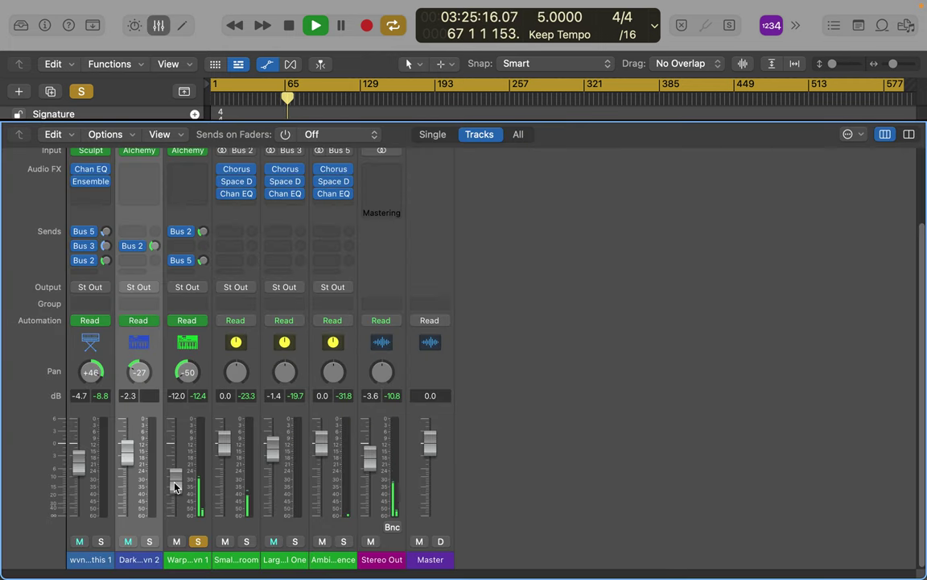
pyautogui.moveTo(175, 486); pyautogui.dragTo(180, 423)
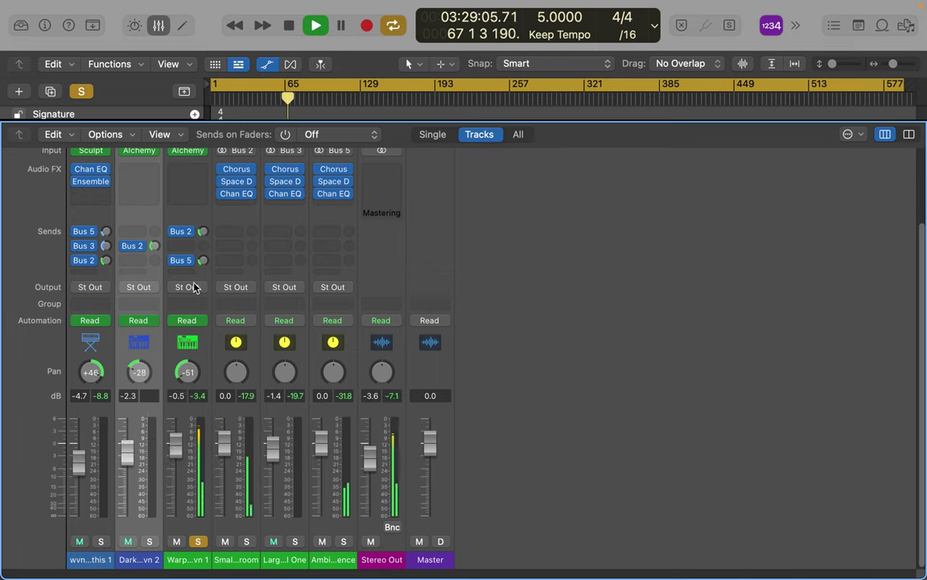
pyautogui.moveTo(173, 441); pyautogui.dragTo(176, 465)
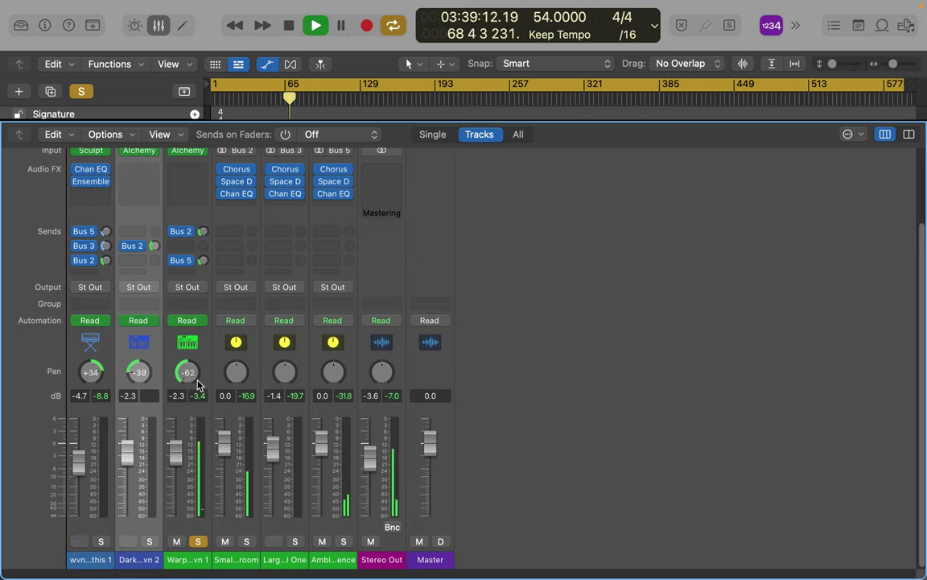
# Insert the Pedalboard effect in the empty audio effects slot of the "Warped Pluck wvn 1" channel.
pyautogui.scroll(3, 191, 219)
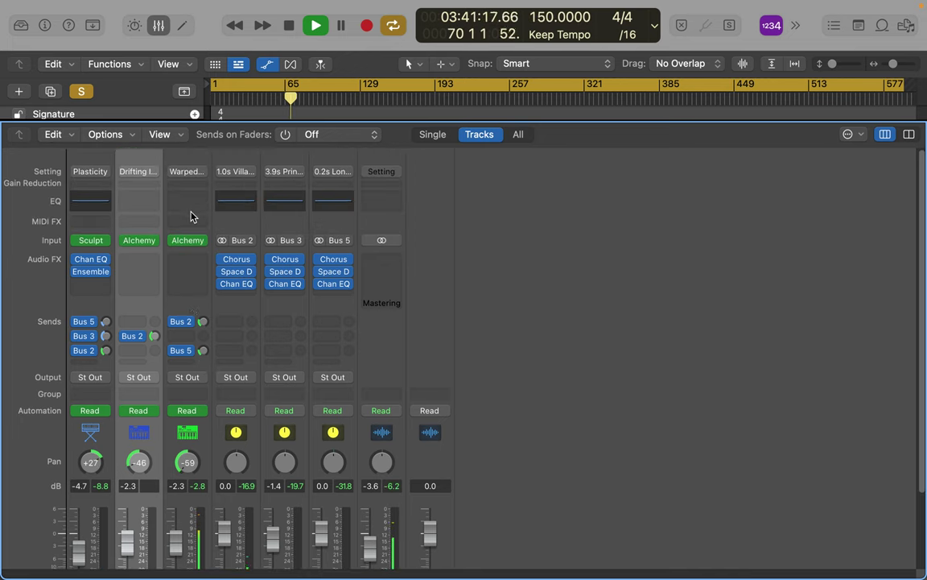
pyautogui.click(187, 259)
pyautogui.click(201, 275)
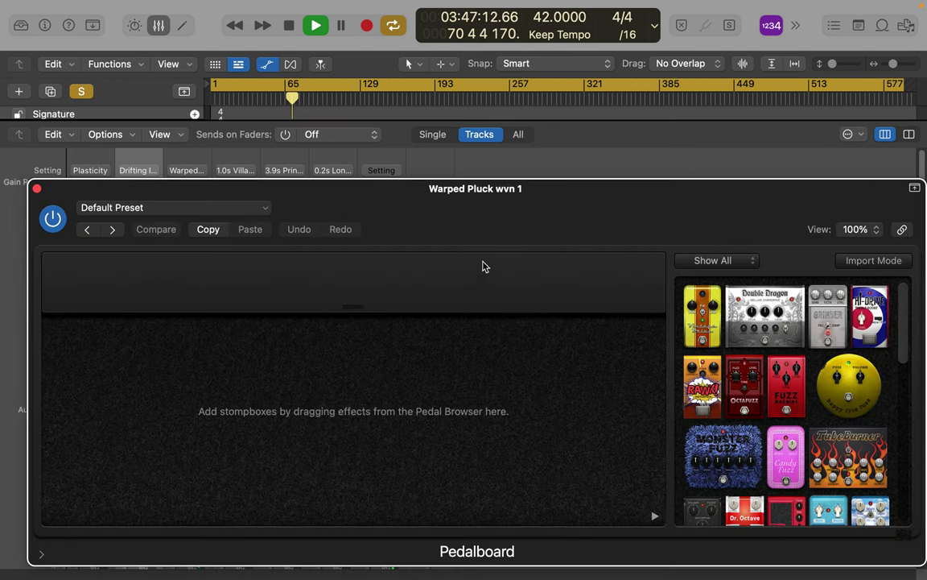
# Filter the pedal browser to Modulation effects and add the Roswell Ringer pedal to the Pedalboard.
pyautogui.click(730, 260)
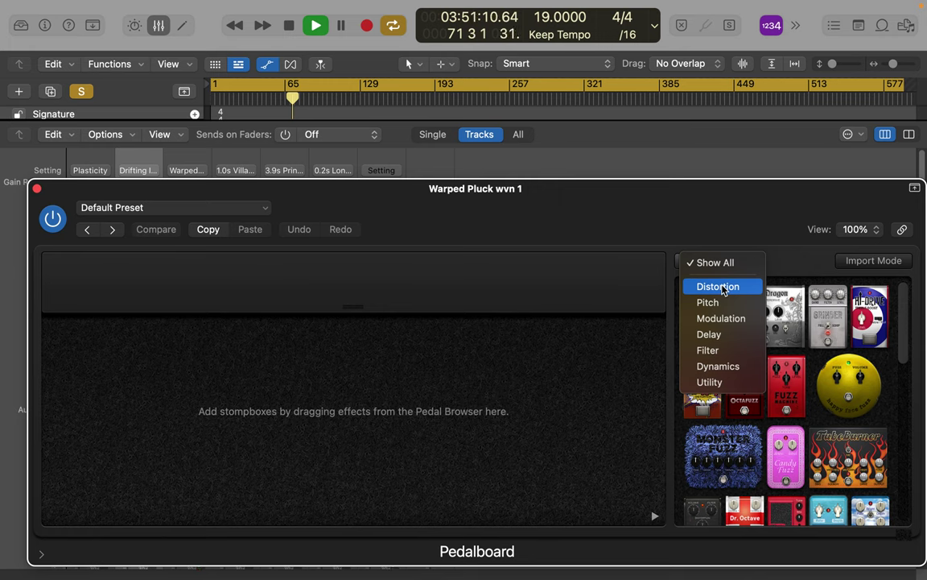
pyautogui.click(722, 318)
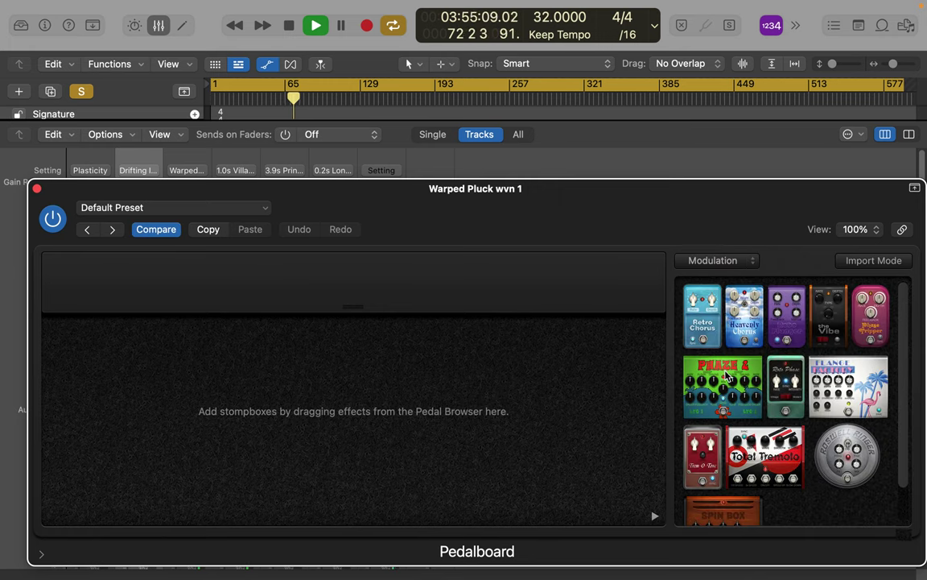
pyautogui.moveTo(838, 452); pyautogui.dragTo(261, 414)
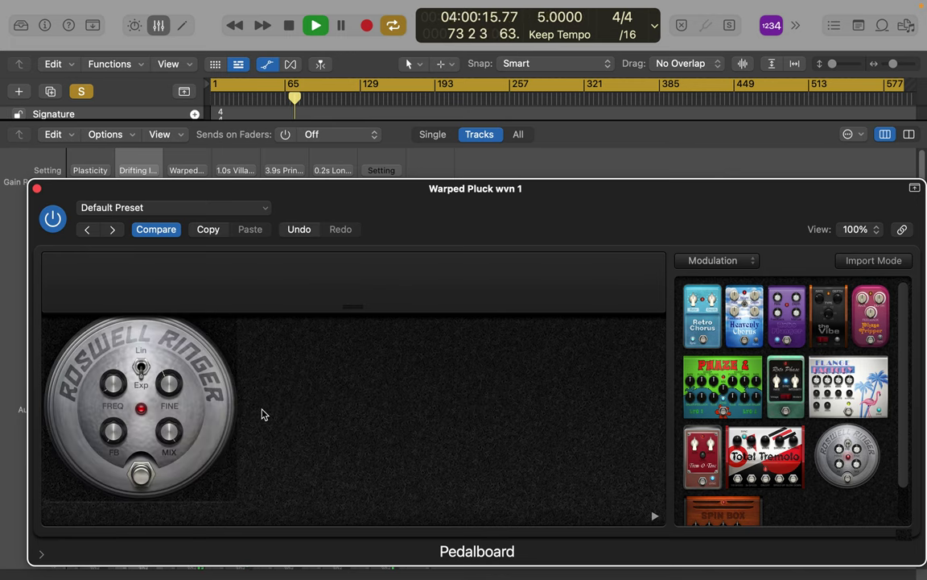
# Set the Roswell Ringer's FREQ to about -38 and adjust its FINE and FB controls.
pyautogui.click(139, 369)
pyautogui.moveTo(111, 387)
pyautogui.mouseDown()
pyautogui.moveTo(98, 330)
pyautogui.moveTo(107, 314)
pyautogui.moveTo(127, 332)
pyautogui.moveTo(101, 358)
pyautogui.moveTo(101, 322)
pyautogui.moveTo(111, 383)
pyautogui.mouseUp()
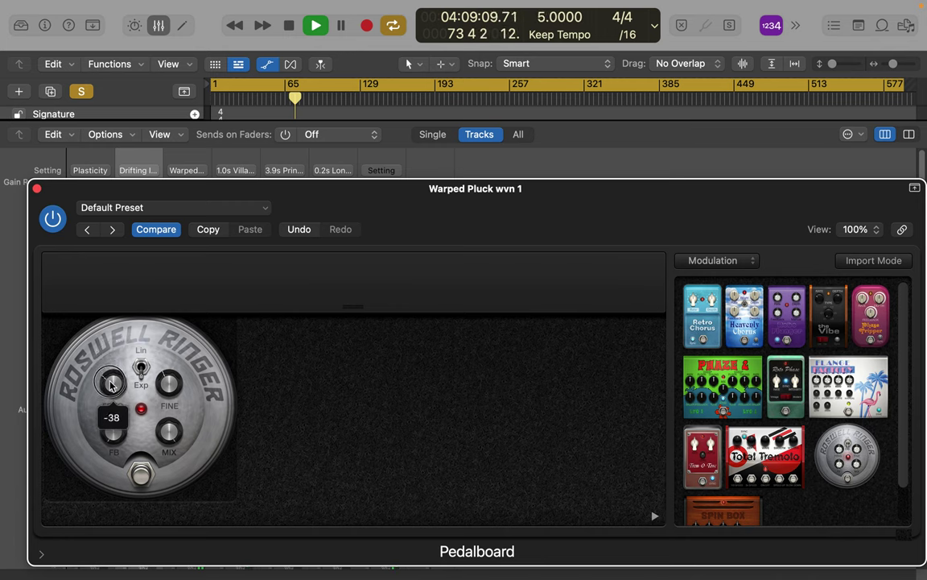
pyautogui.moveTo(172, 387); pyautogui.dragTo(149, 374)
pyautogui.moveTo(113, 431); pyautogui.dragTo(103, 380)
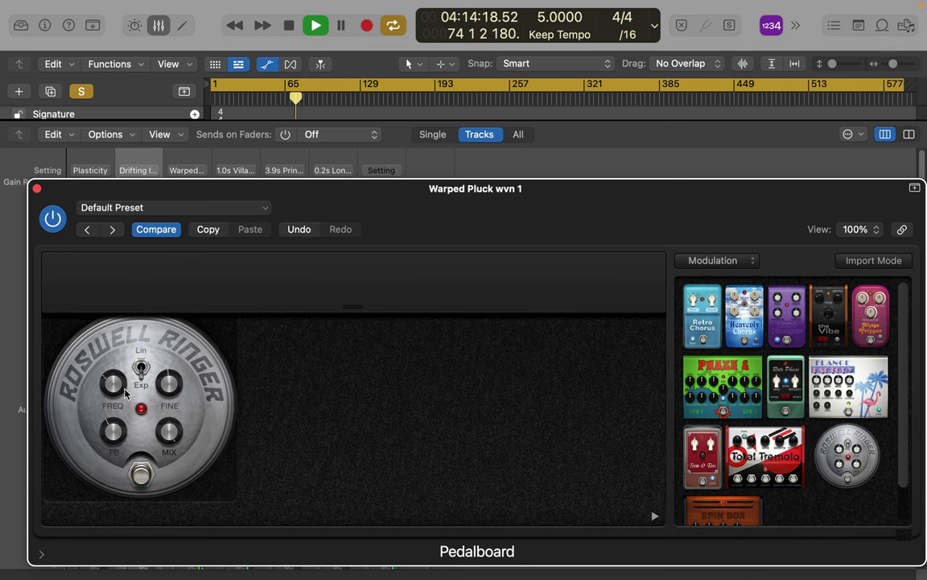
pyautogui.moveTo(109, 431); pyautogui.dragTo(113, 418)
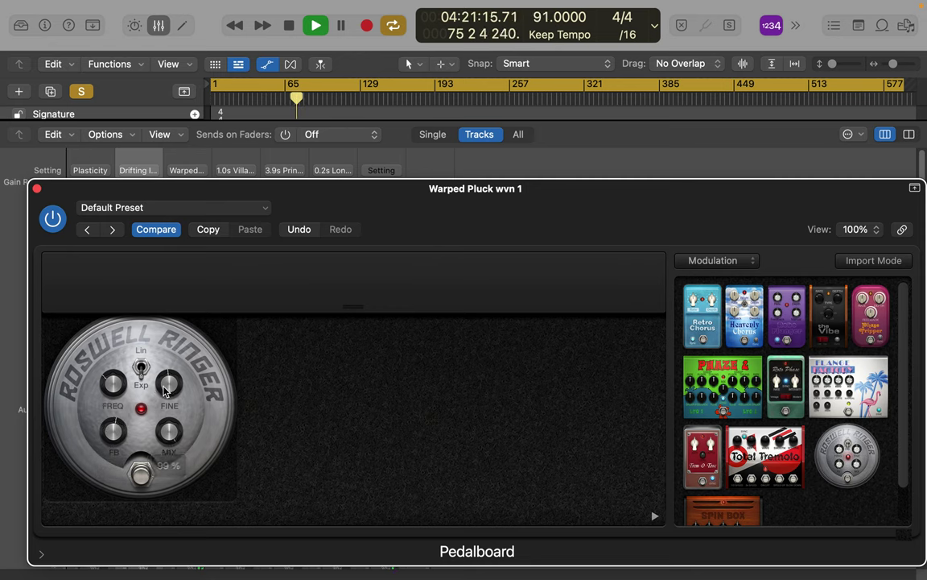
# Lower the Roswell Ringer's MIX amount and bypass the pedal.
pyautogui.moveTo(169, 433); pyautogui.dragTo(166, 442)
pyautogui.moveTo(213, 564)
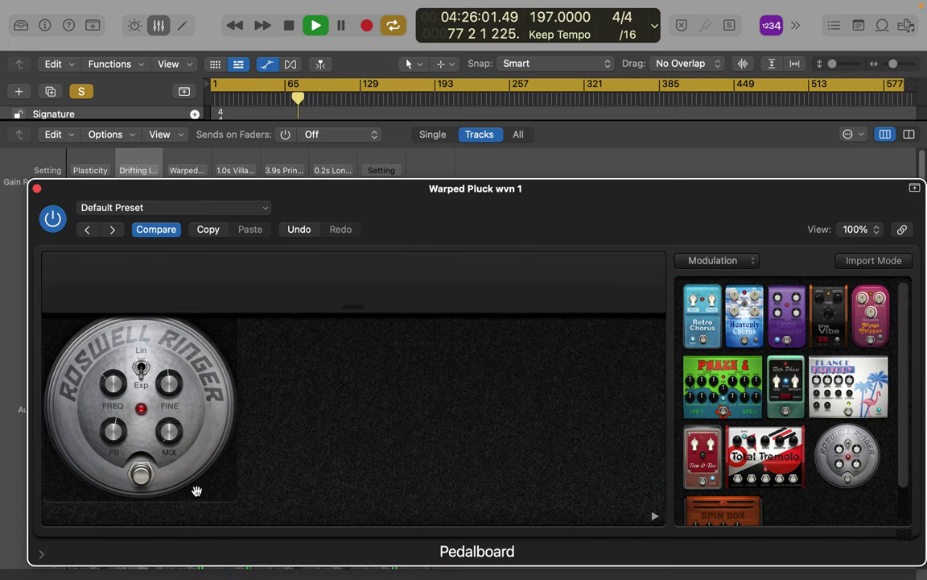
pyautogui.moveTo(169, 431); pyautogui.dragTo(169, 421)
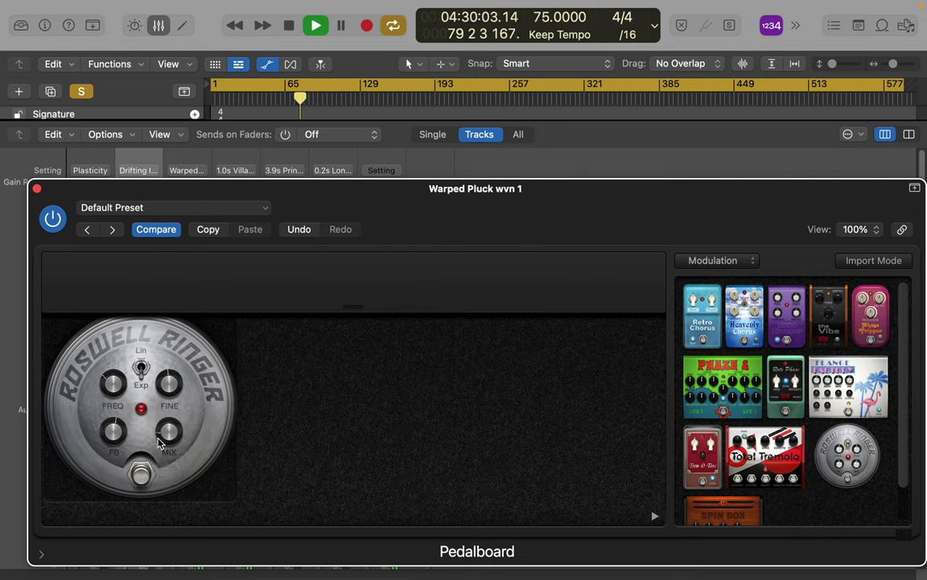
pyautogui.click(142, 475)
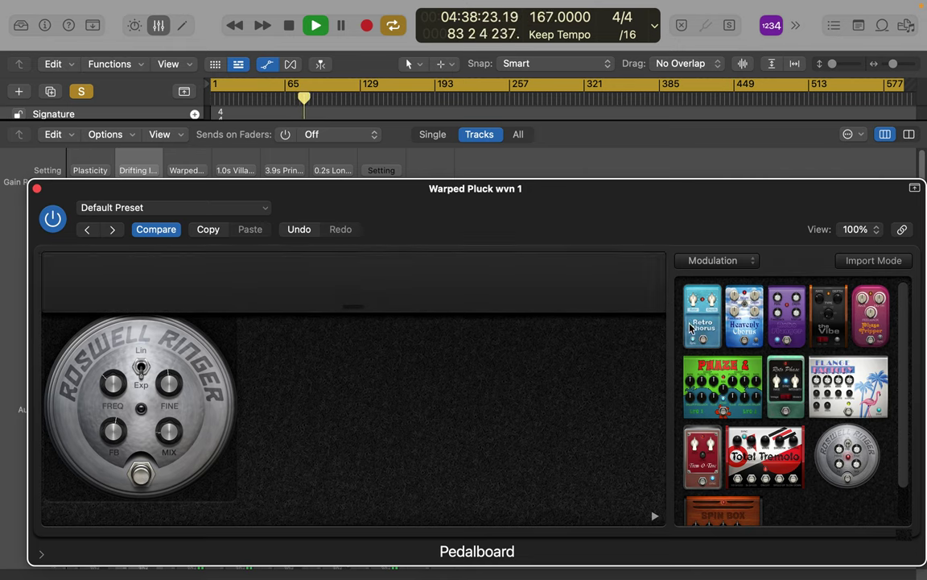
# Find the Total Tremolo among the Modulation pedals and add it after the Roswell Ringer.
pyautogui.moveTo(689, 343)
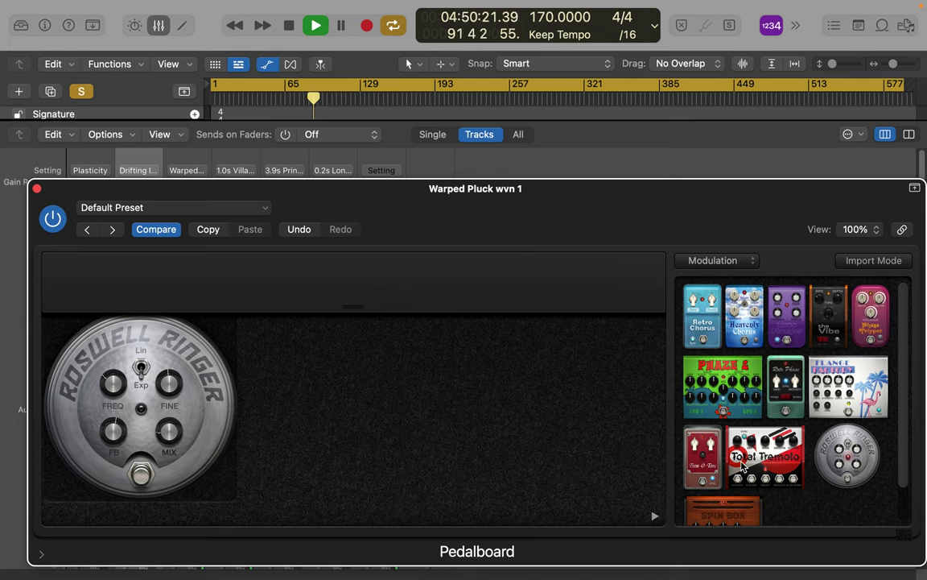
pyautogui.scroll(-2, 724, 451)
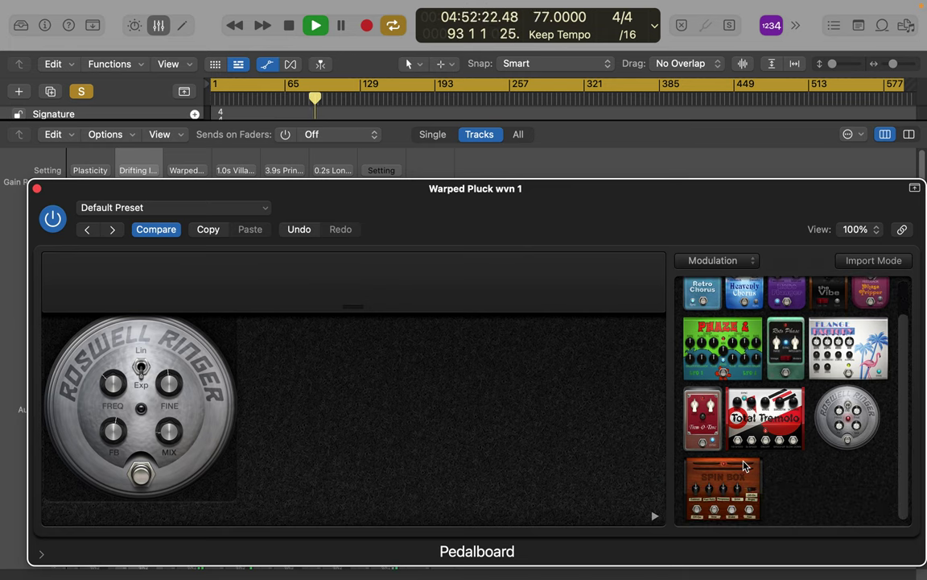
pyautogui.moveTo(750, 462)
pyautogui.moveTo(770, 423)
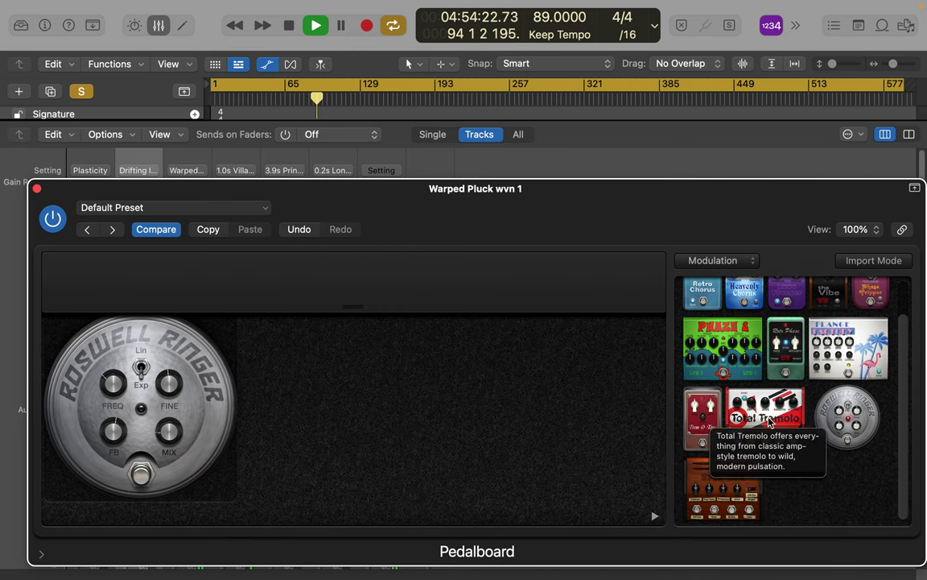
pyautogui.moveTo(770, 422); pyautogui.dragTo(515, 424)
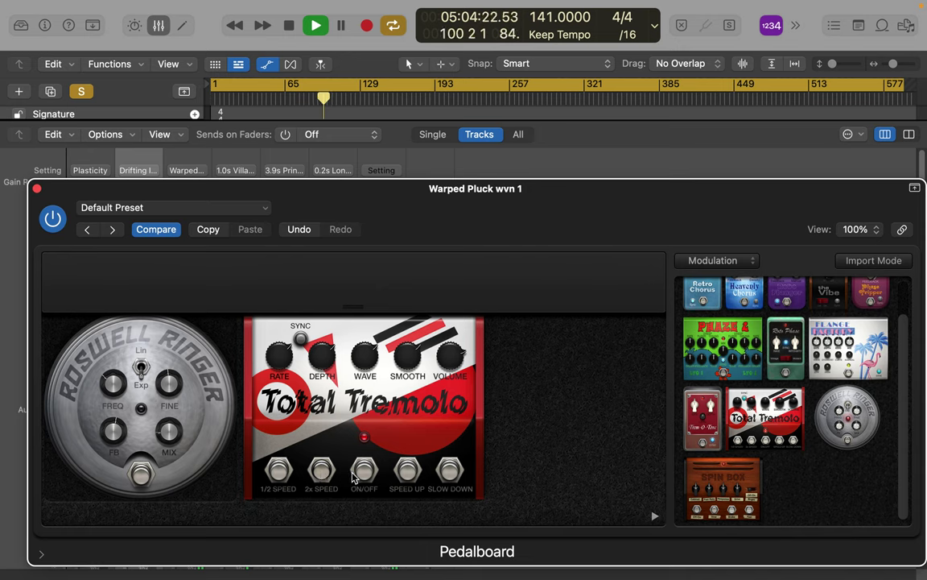
# Enable tempo sync on the Total Tremolo, adjust its RATE to 1/4d and dismiss the System Overload alert.
pyautogui.click(301, 340)
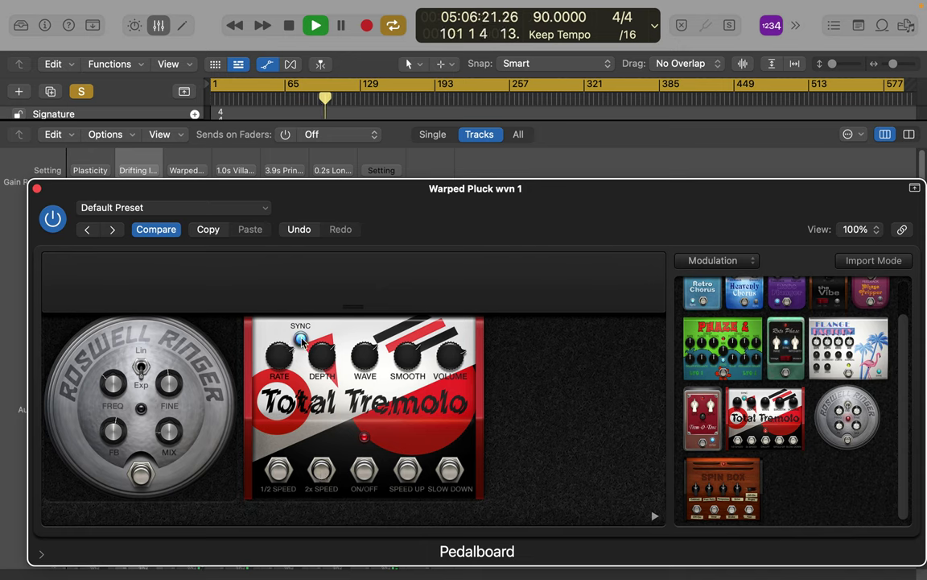
pyautogui.moveTo(279, 357)
pyautogui.mouseDown()
pyautogui.moveTo(273, 331)
pyautogui.moveTo(279, 379)
pyautogui.moveTo(280, 361)
pyautogui.moveTo(280, 370)
pyautogui.mouseUp()
pyautogui.click(319, 365)
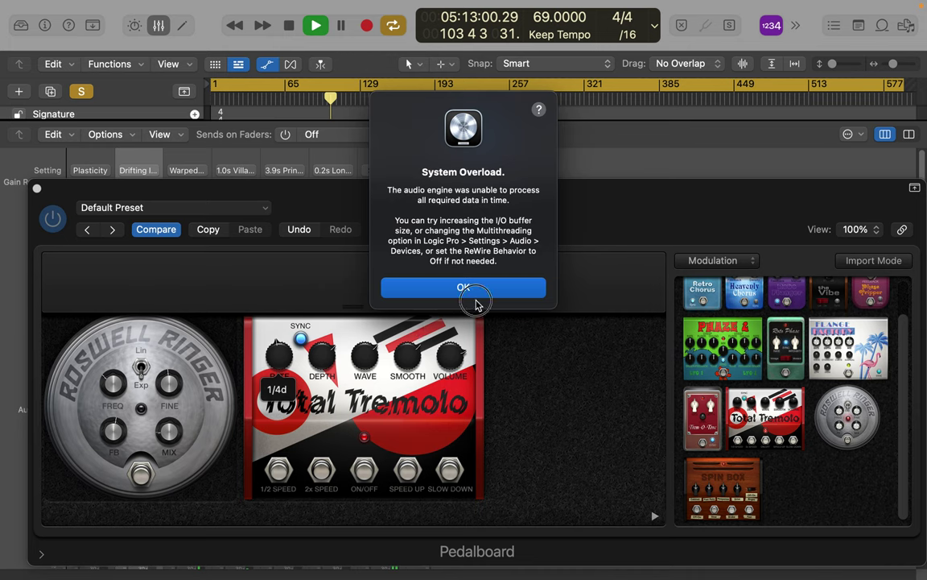
pyautogui.click(472, 289)
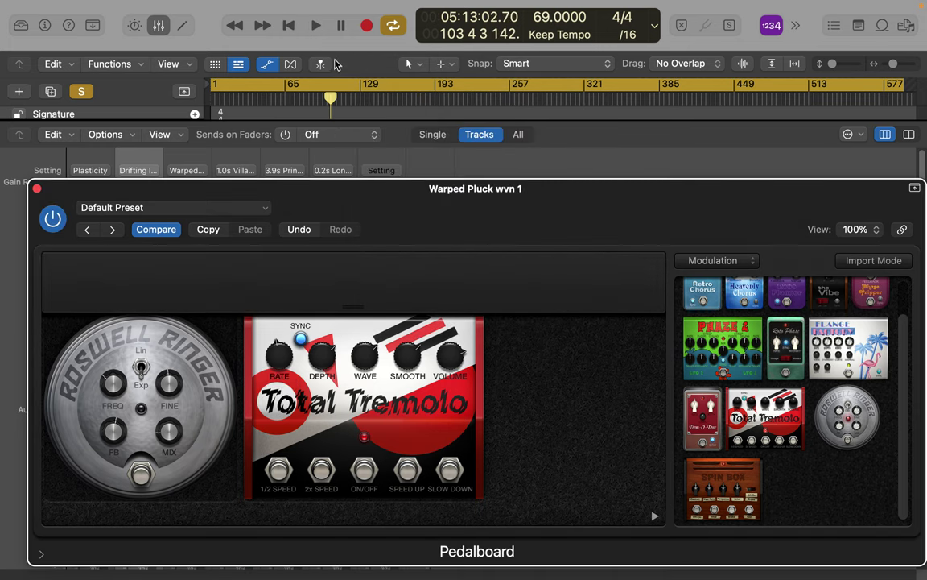
# Restart playback from the beginning and fine-tune the Total Tremolo's RATE, DEPTH and VOLUME, with SMOOTH at about 23.
pyautogui.click(288, 25)
pyautogui.press('space')
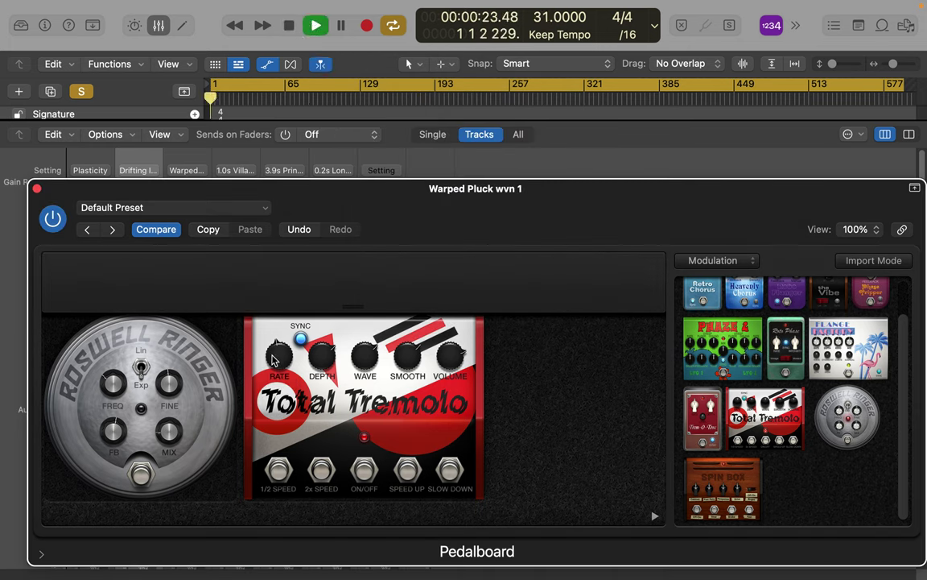
pyautogui.moveTo(277, 360); pyautogui.dragTo(417, 399)
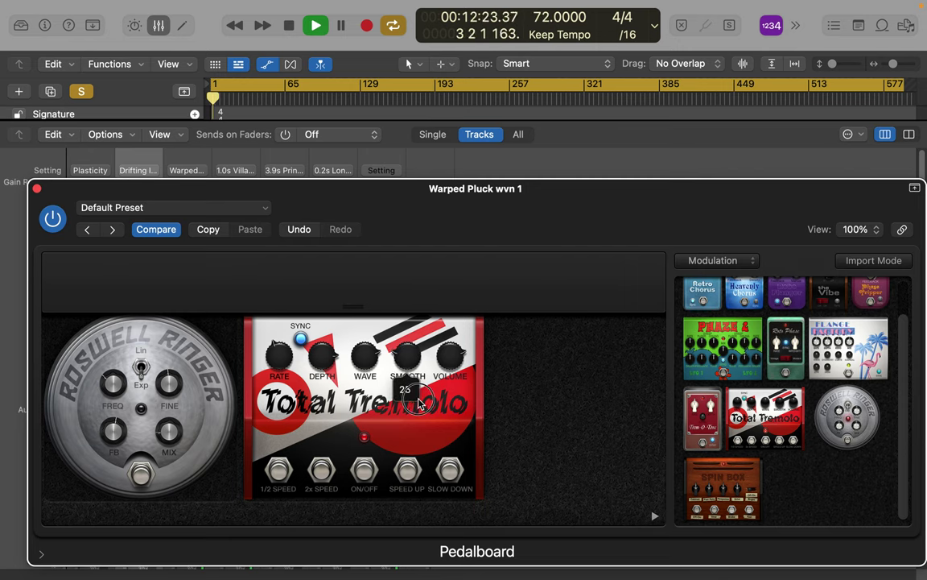
pyautogui.moveTo(449, 365)
pyautogui.mouseDown()
pyautogui.moveTo(451, 338)
pyautogui.moveTo(452, 363)
pyautogui.mouseUp()
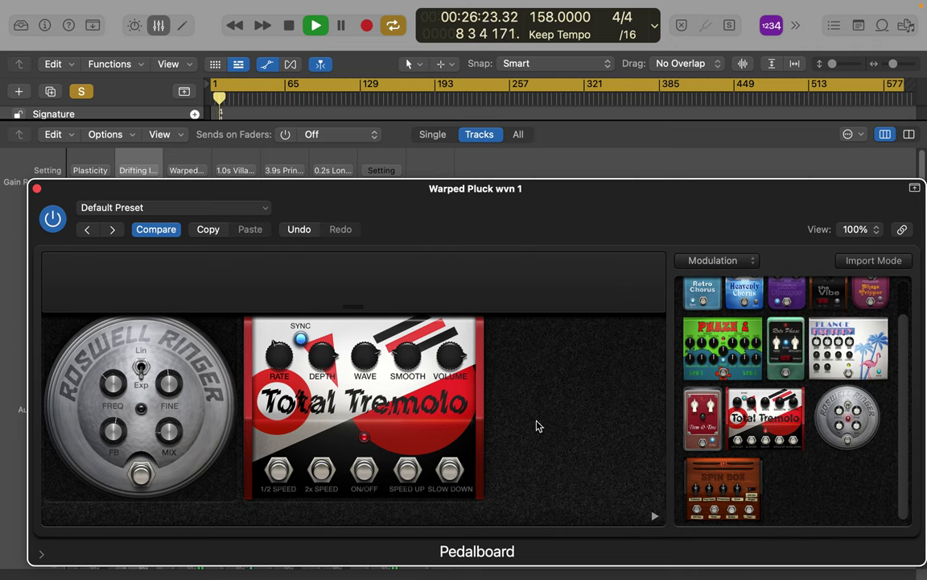
pyautogui.moveTo(327, 351); pyautogui.dragTo(327, 364)
pyautogui.click(300, 339)
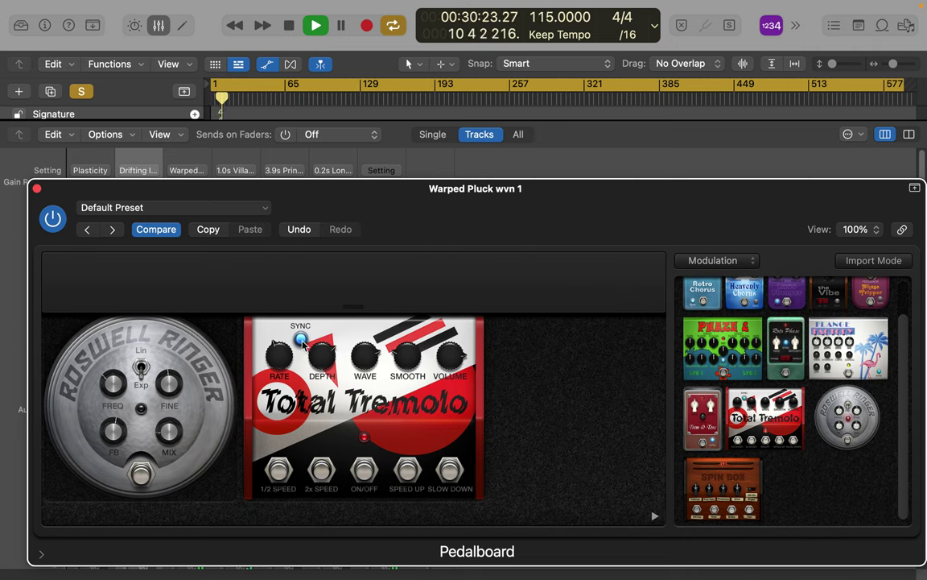
# Fine-tune the Total Tremolo's tempo sync and SMOOTH settings during playback.
pyautogui.click(301, 339)
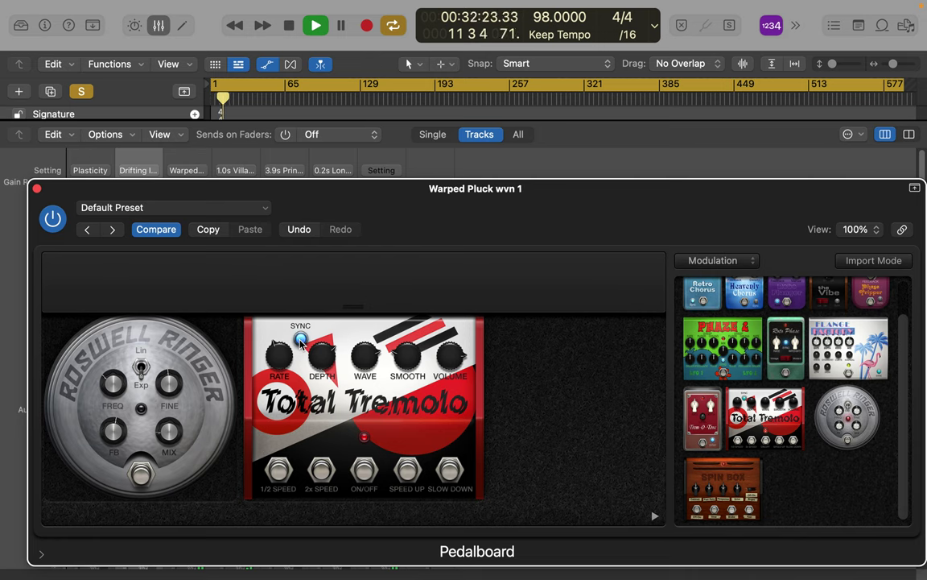
pyautogui.moveTo(407, 359); pyautogui.dragTo(410, 351)
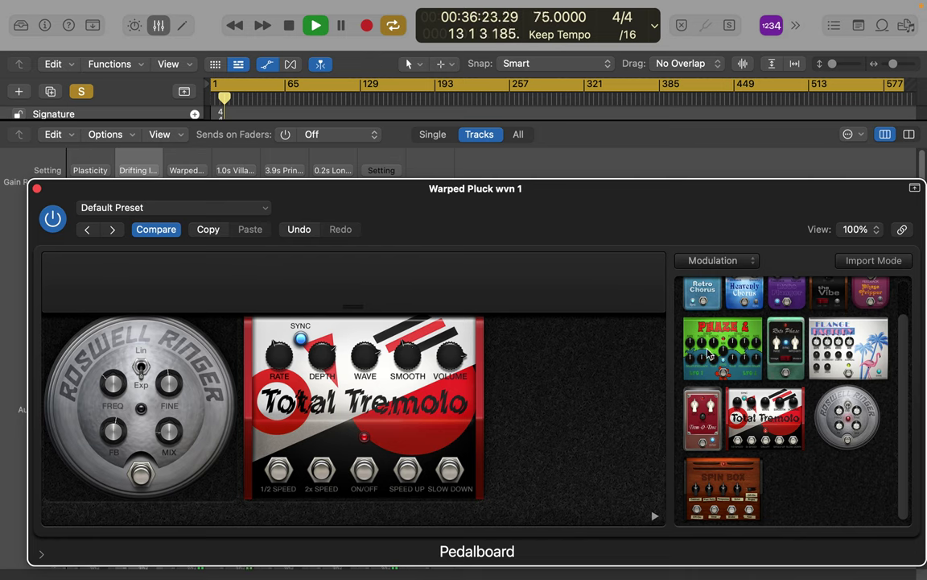
# Browse the Dynamics, Distortion and Filter pedals and add the Classic Wah from Filter after the Total Tremolo.
pyautogui.click(711, 261)
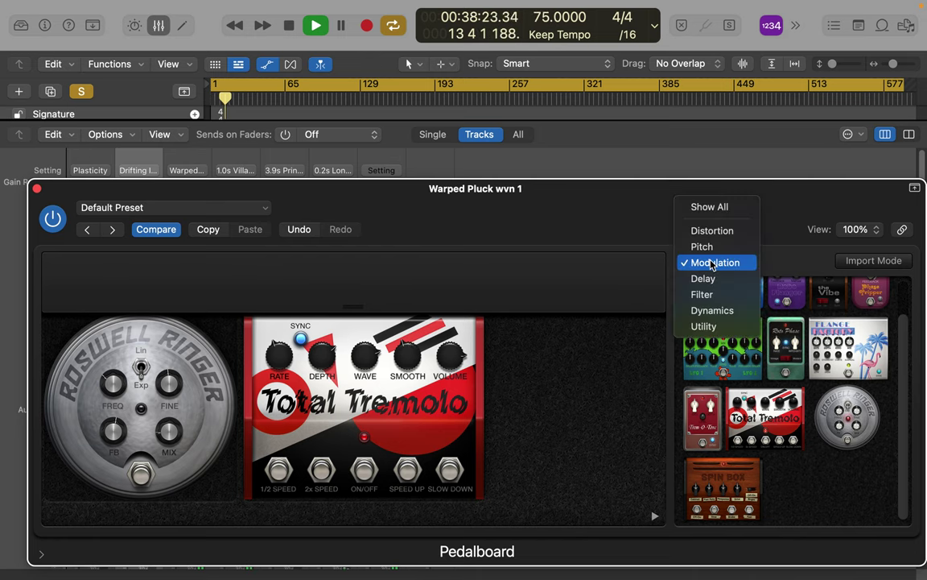
pyautogui.click(712, 310)
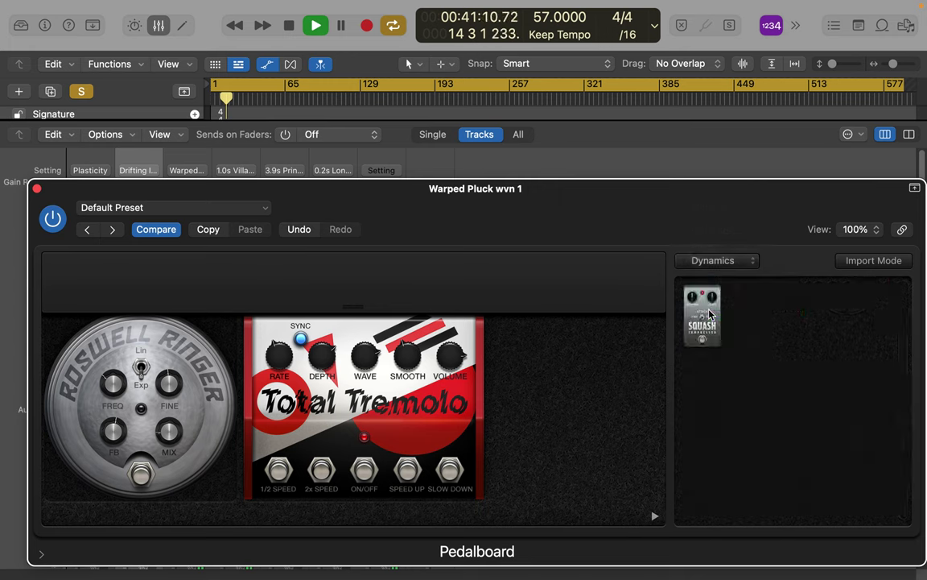
pyautogui.click(720, 264)
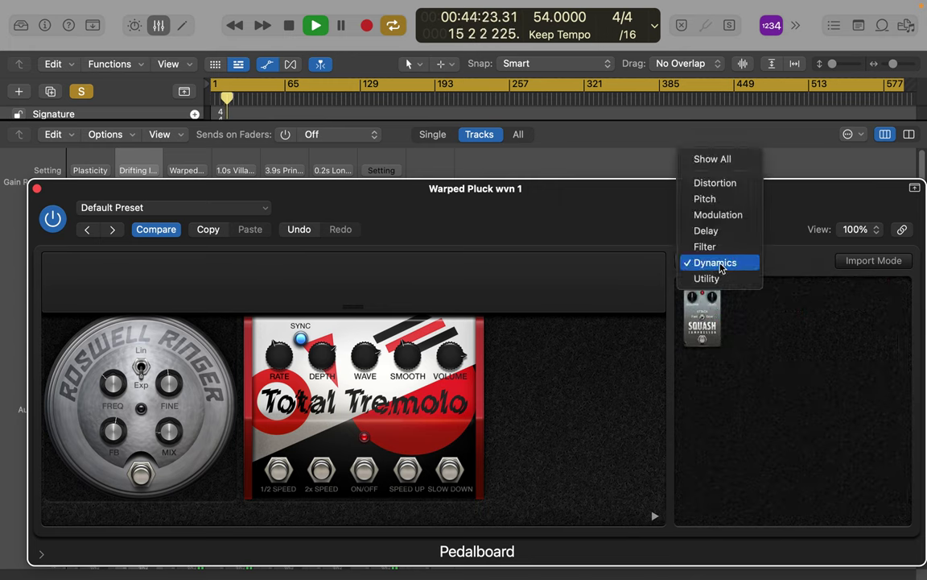
pyautogui.click(714, 183)
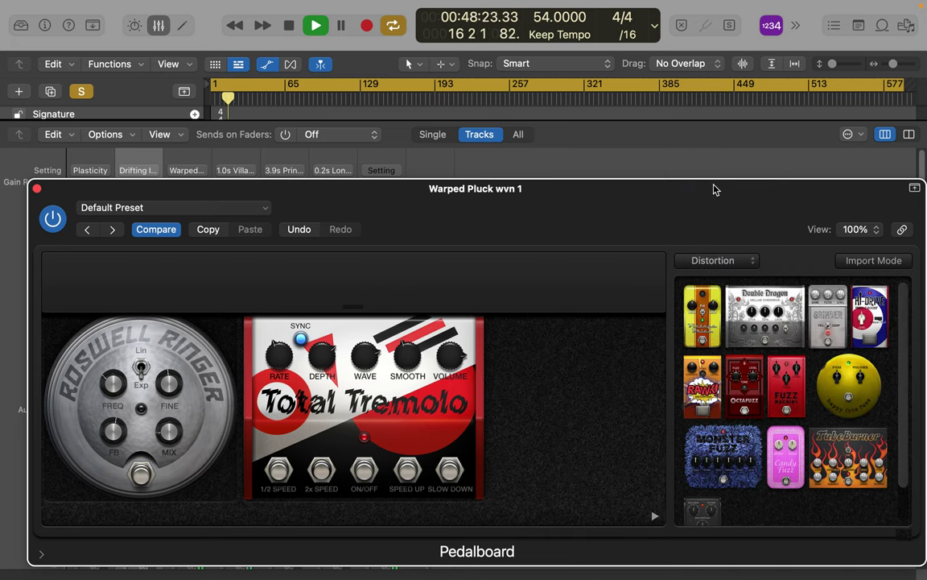
pyautogui.click(717, 260)
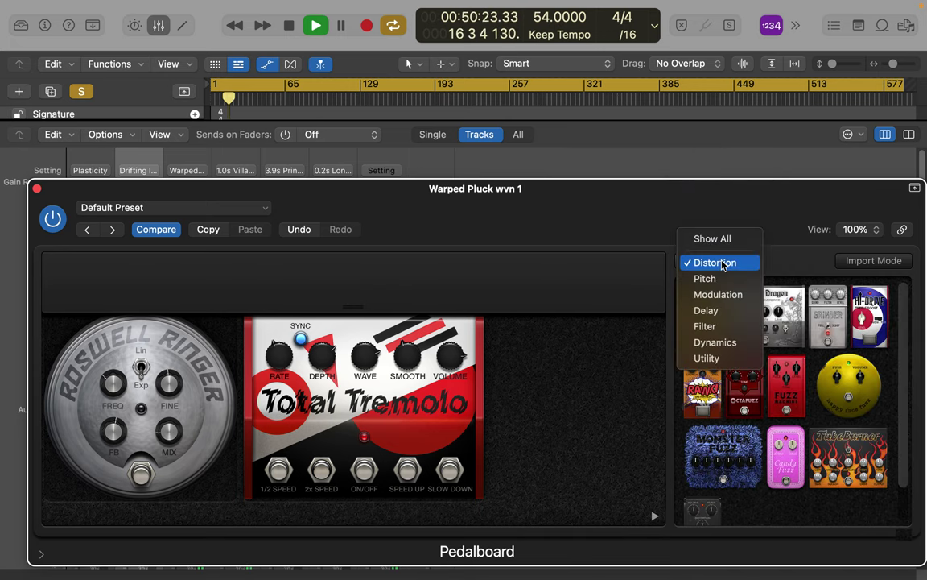
pyautogui.click(724, 326)
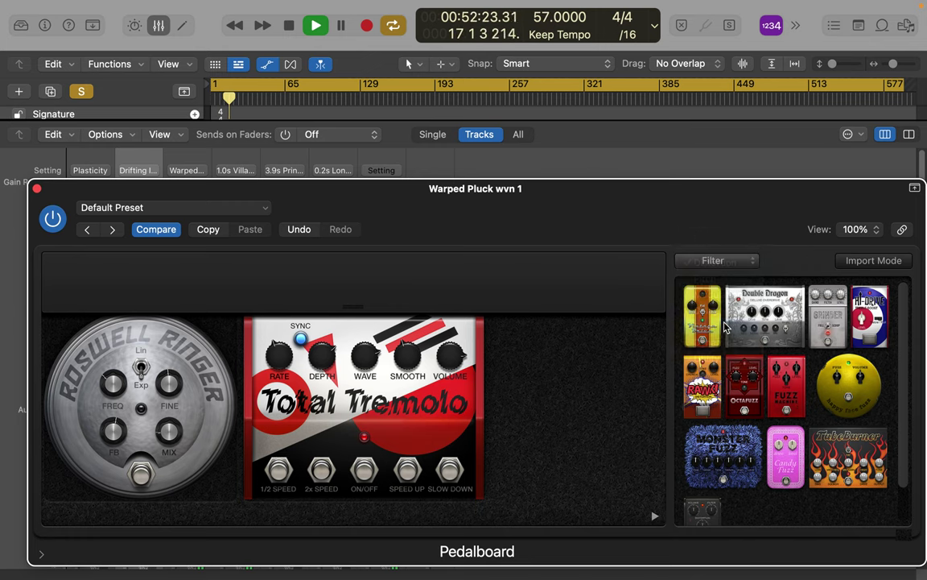
pyautogui.moveTo(742, 321); pyautogui.dragTo(554, 393)
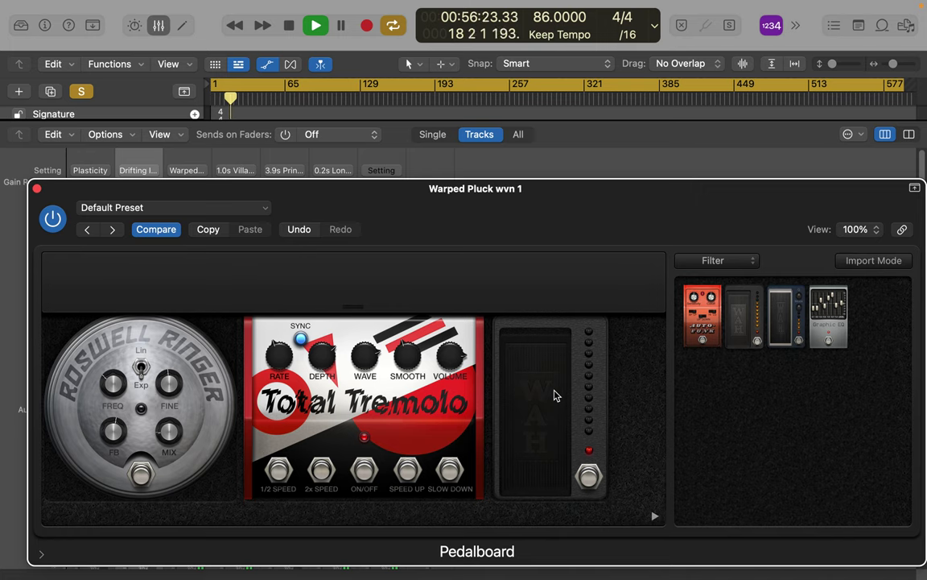
# Sweep the Classic Wah's treadle through its range and leave it slightly above the middle.
pyautogui.moveTo(534, 437); pyautogui.dragTo(538, 372)
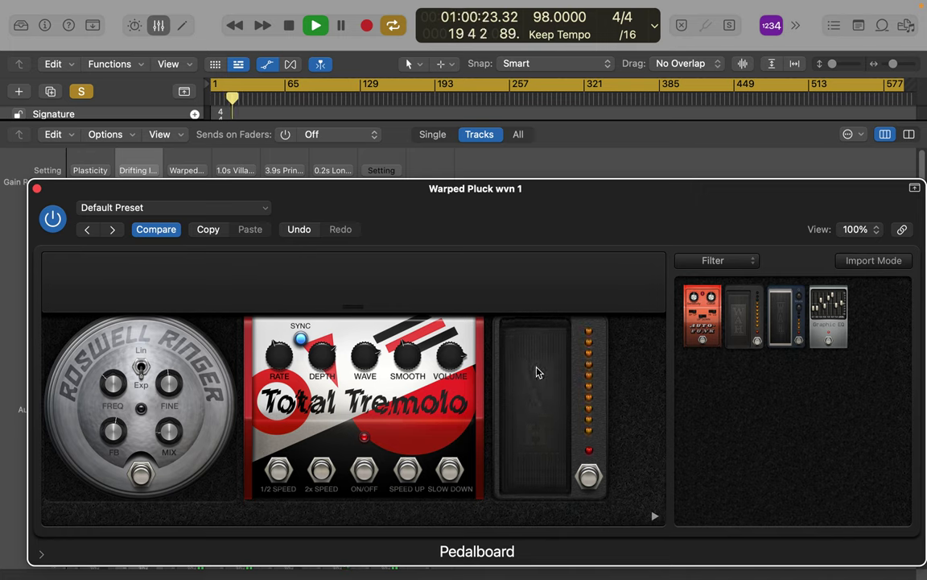
pyautogui.moveTo(538, 372); pyautogui.dragTo(538, 405)
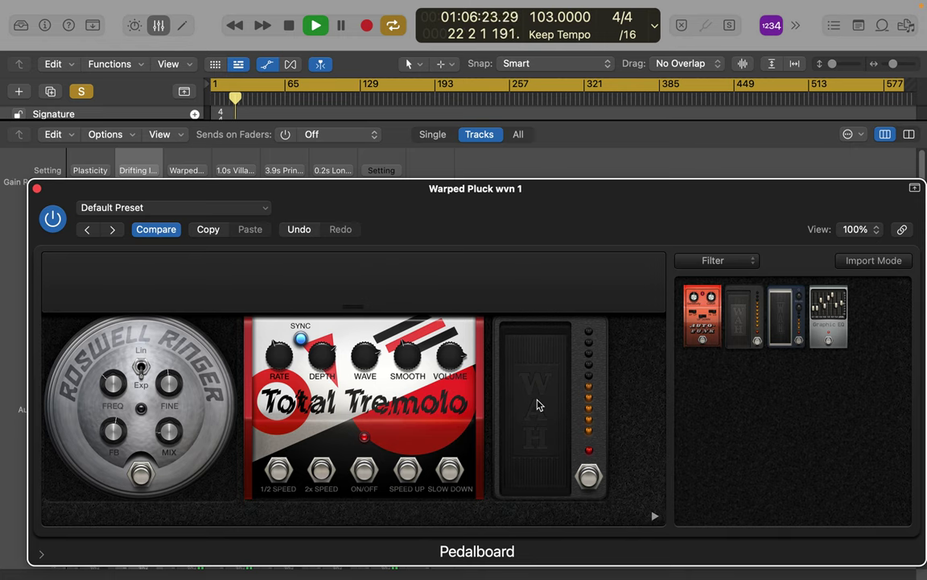
pyautogui.moveTo(538, 405)
pyautogui.mouseDown()
pyautogui.moveTo(536, 378)
pyautogui.moveTo(543, 443)
pyautogui.moveTo(544, 368)
pyautogui.moveTo(545, 395)
pyautogui.mouseUp()
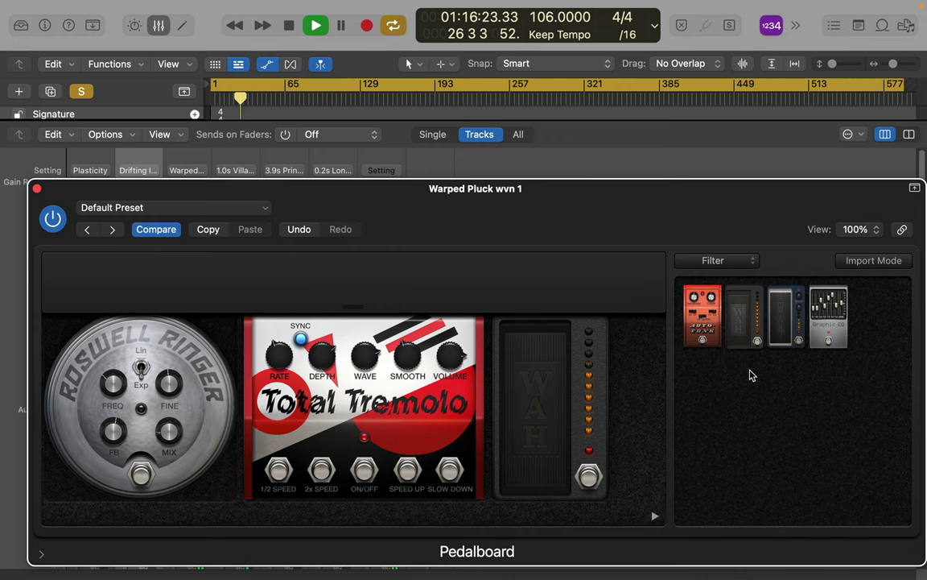
# Add the Modern Wah after the Classic Wah and adjust its Q, Mode and treadle position.
pyautogui.moveTo(700, 322); pyautogui.dragTo(626, 406)
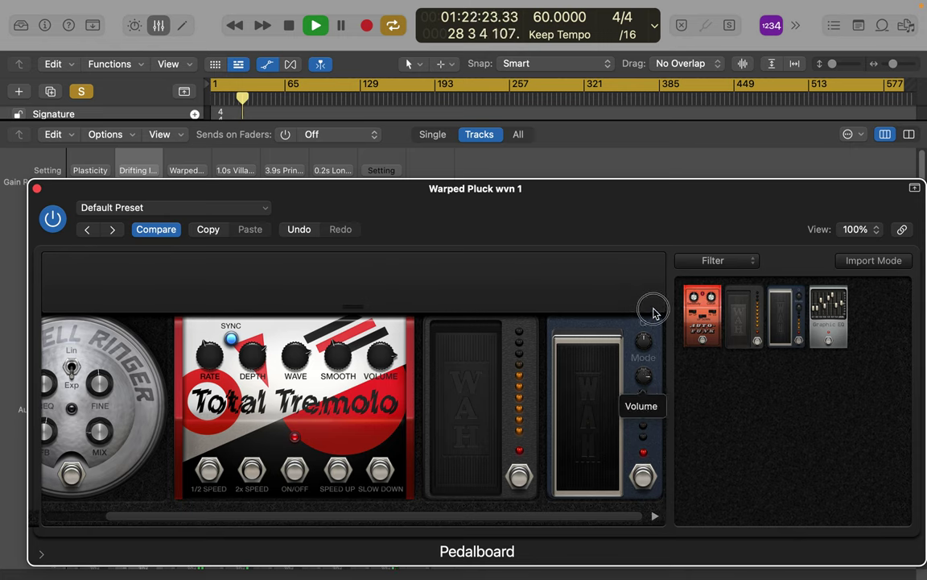
pyautogui.click(648, 356)
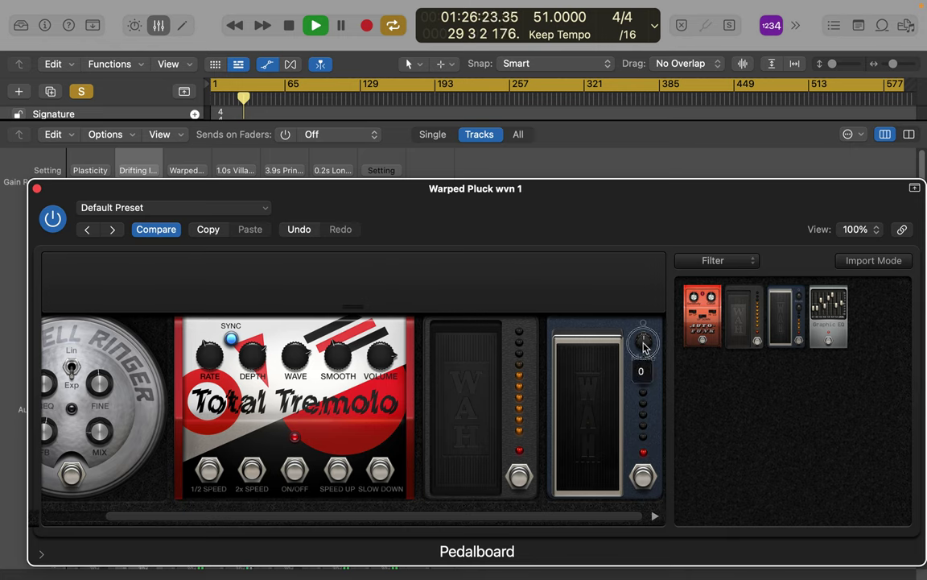
pyautogui.scroll(10, 642, 326)
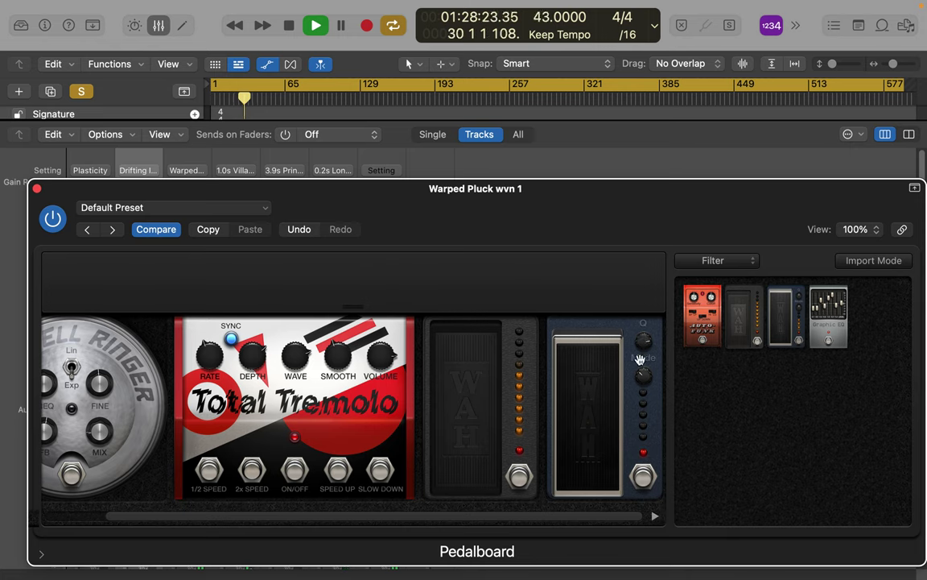
pyautogui.moveTo(590, 454)
pyautogui.mouseDown()
pyautogui.moveTo(592, 418)
pyautogui.moveTo(591, 445)
pyautogui.mouseUp()
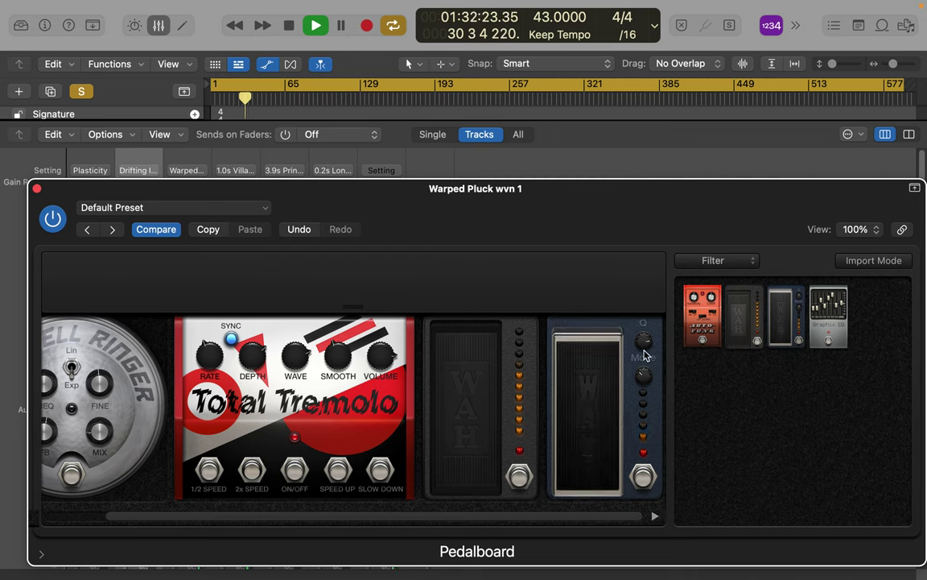
pyautogui.moveTo(645, 379)
pyautogui.mouseDown()
pyautogui.moveTo(647, 390)
pyautogui.moveTo(594, 424)
pyautogui.moveTo(597, 380)
pyautogui.moveTo(596, 428)
pyautogui.moveTo(598, 398)
pyautogui.moveTo(600, 407)
pyautogui.mouseUp()
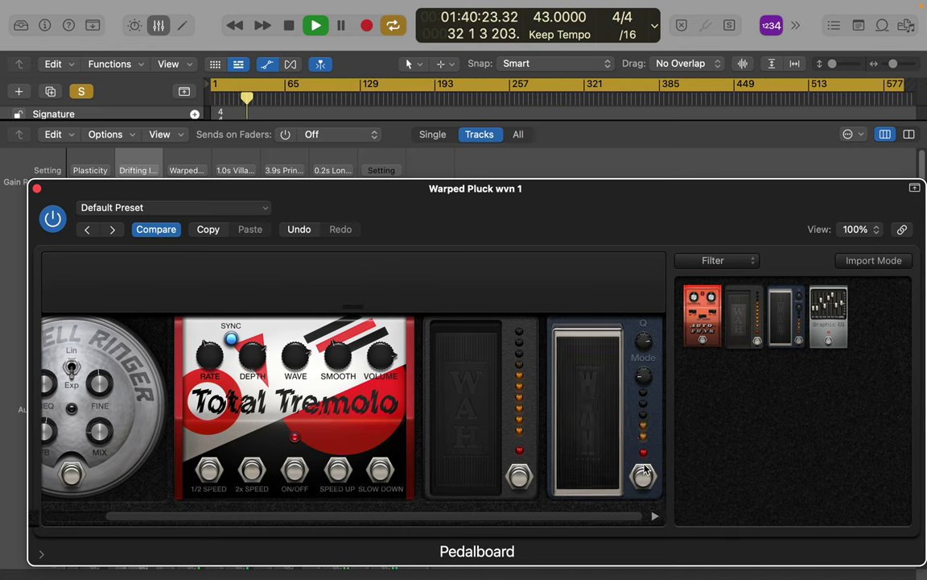
# Refine the Modern Wah by sweeping its Q and treadle and trying other modes, including Retro Wah.
pyautogui.moveTo(642, 346); pyautogui.dragTo(662, 456)
pyautogui.moveTo(580, 463)
pyautogui.mouseDown()
pyautogui.moveTo(569, 447)
pyautogui.moveTo(578, 431)
pyautogui.moveTo(578, 475)
pyautogui.moveTo(610, 414)
pyautogui.mouseUp()
pyautogui.moveTo(642, 351); pyautogui.dragTo(642, 240)
pyautogui.moveTo(587, 413)
pyautogui.mouseDown()
pyautogui.moveTo(597, 424)
pyautogui.moveTo(595, 394)
pyautogui.moveTo(599, 421)
pyautogui.mouseUp()
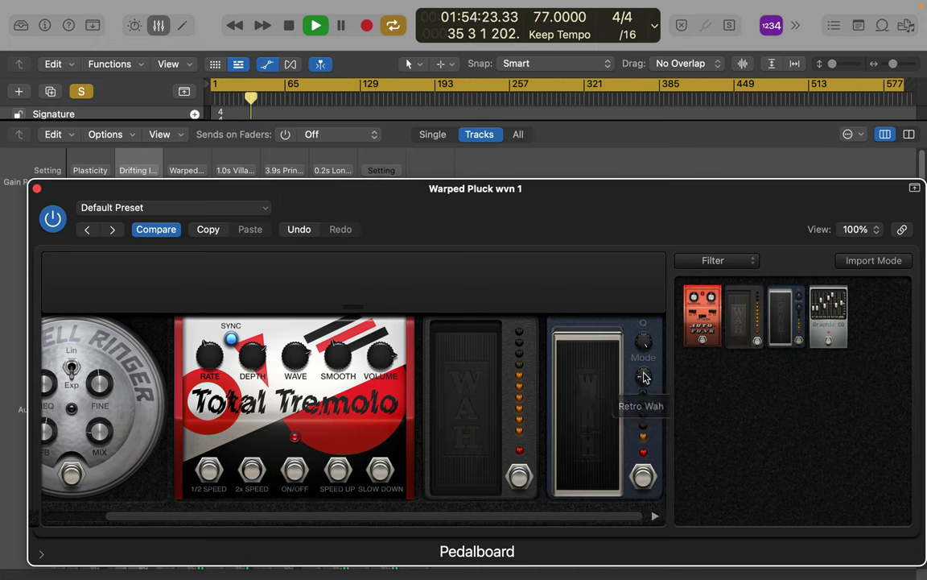
pyautogui.moveTo(644, 376)
pyautogui.mouseDown()
pyautogui.moveTo(646, 417)
pyautogui.moveTo(646, 380)
pyautogui.mouseUp()
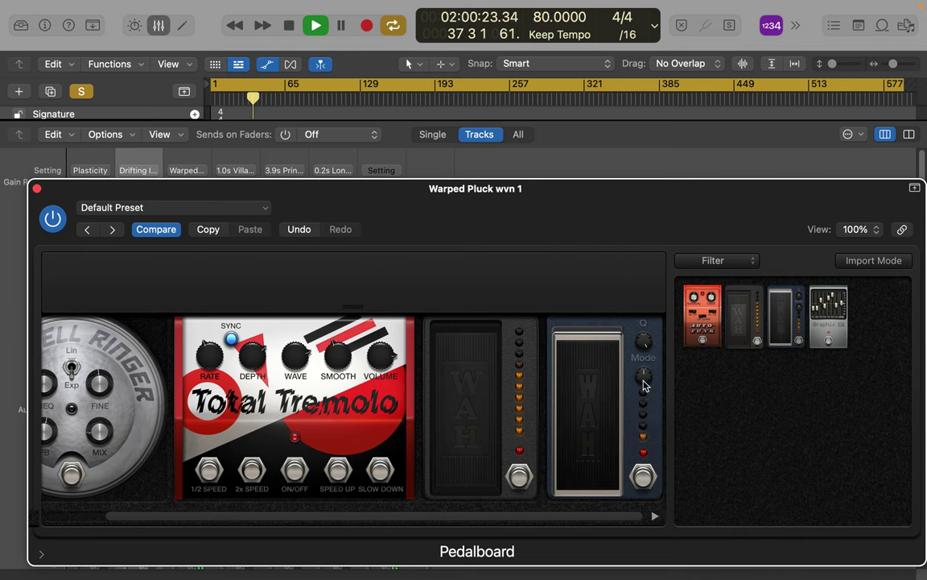
pyautogui.moveTo(644, 380); pyautogui.dragTo(594, 451)
# Readjust the Classic Wah's treadle slightly and dismiss the System Overload alert.
pyautogui.moveTo(475, 430)
pyautogui.mouseDown()
pyautogui.moveTo(476, 403)
pyautogui.moveTo(483, 459)
pyautogui.moveTo(482, 424)
pyautogui.moveTo(486, 442)
pyautogui.mouseUp()
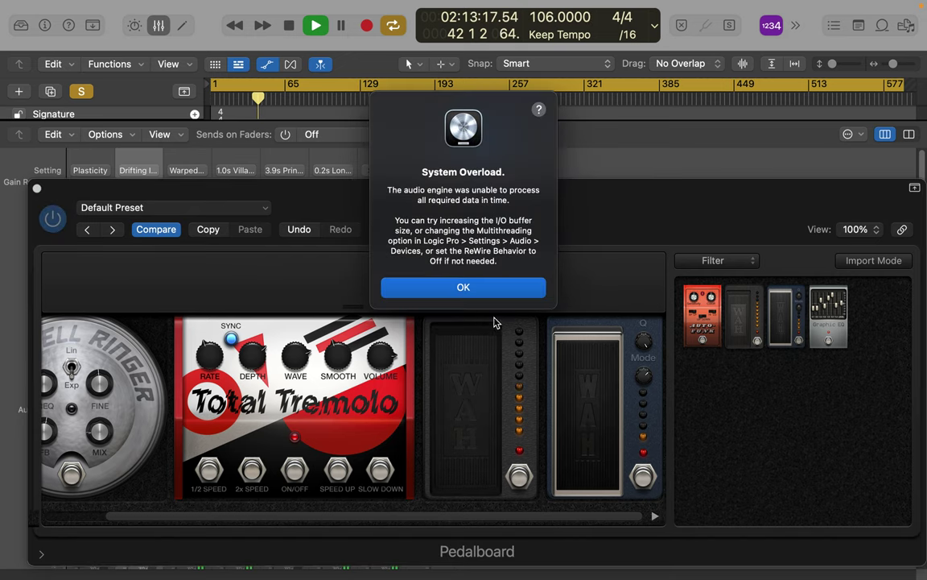
pyautogui.click(485, 287)
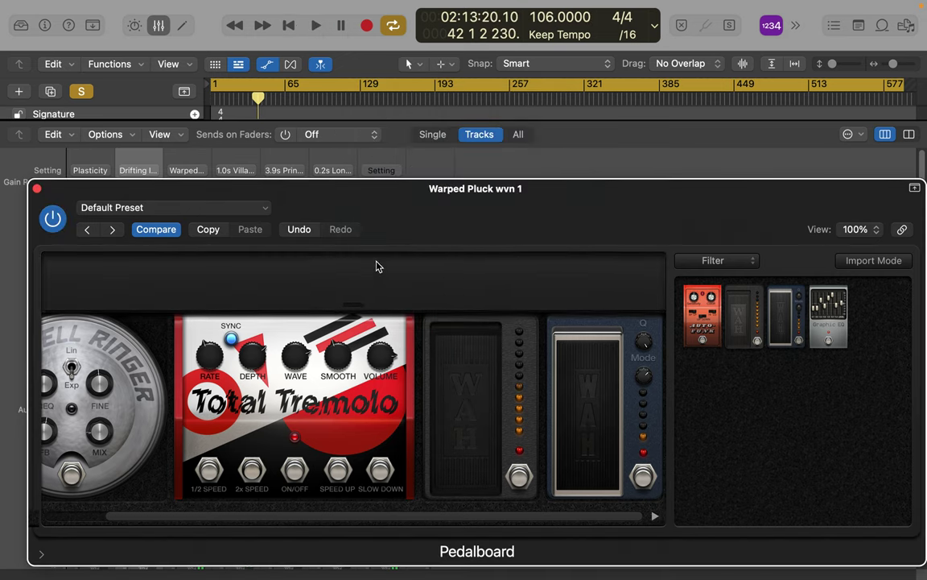
# Save the Pedalboard settings as a preset named "ring wah 1 wvn 1" and close the plug-in window.
pyautogui.click(260, 211)
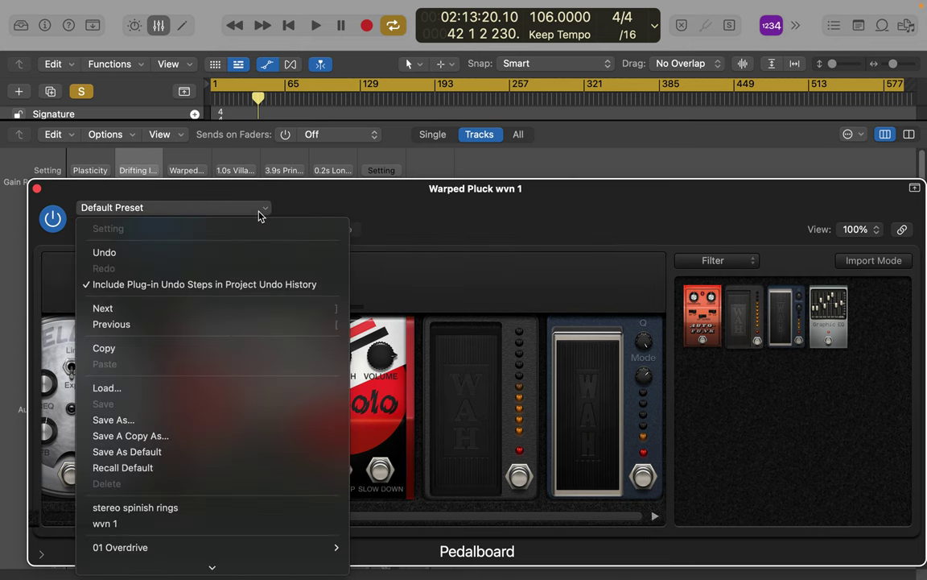
pyautogui.click(174, 420)
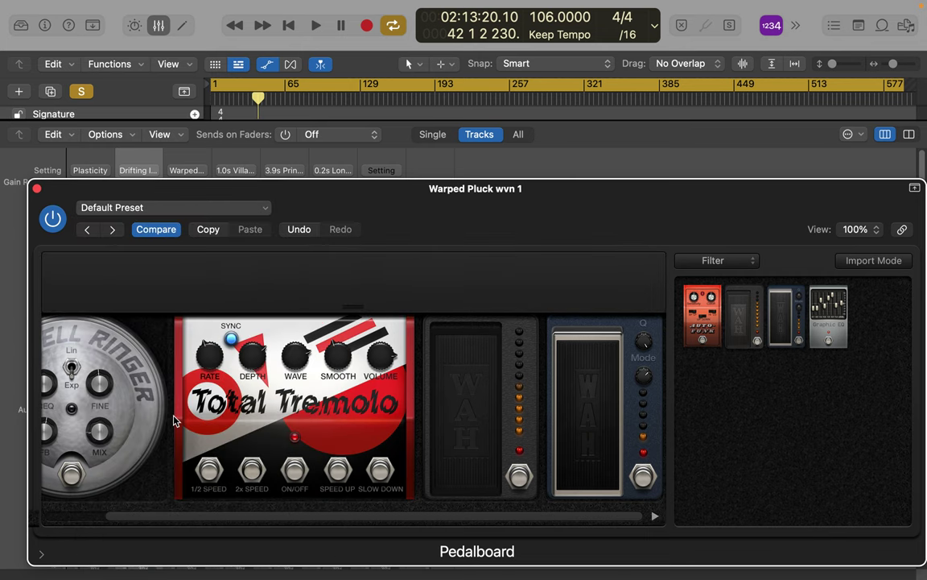
pyautogui.write('ring.pst')
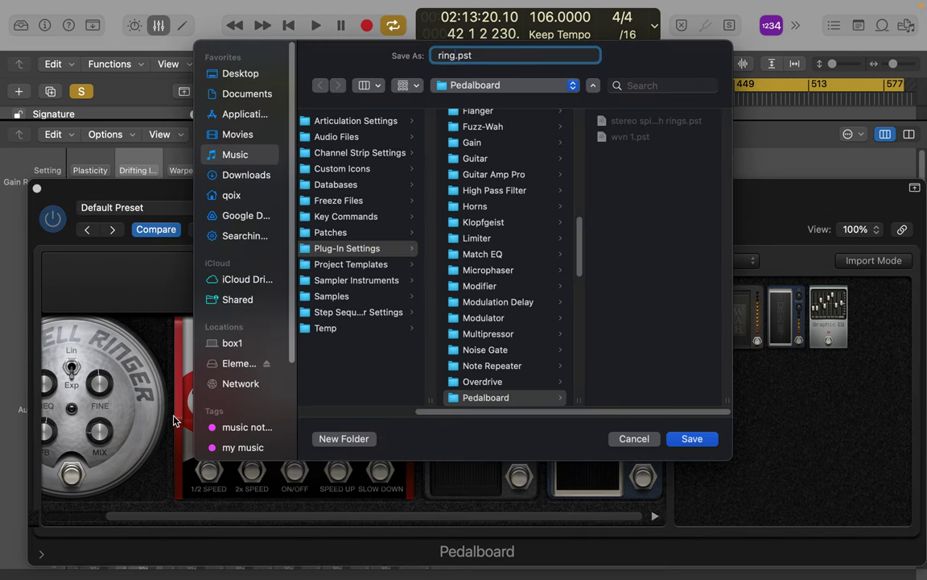
pyautogui.write('whwh')
pyautogui.click(663, 431)
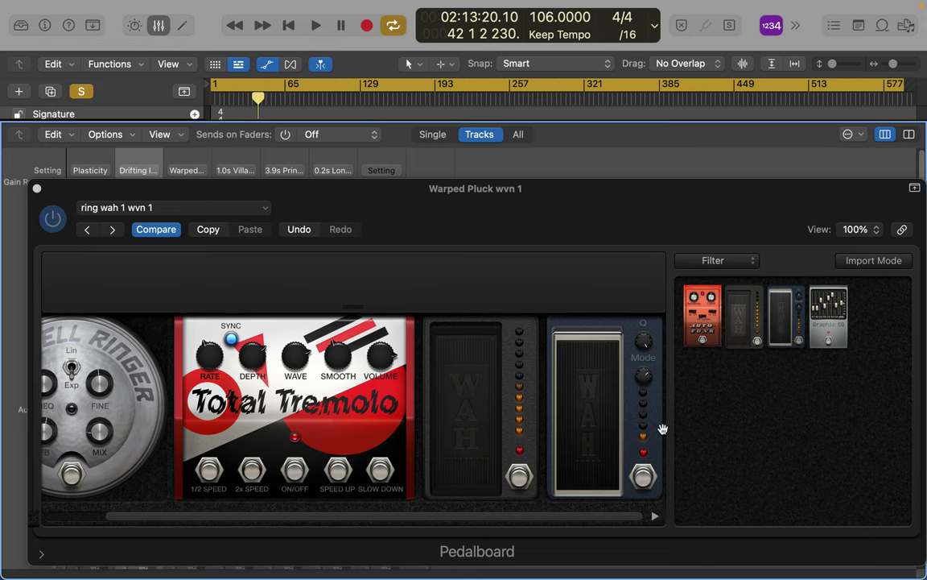
pyautogui.click(36, 188)
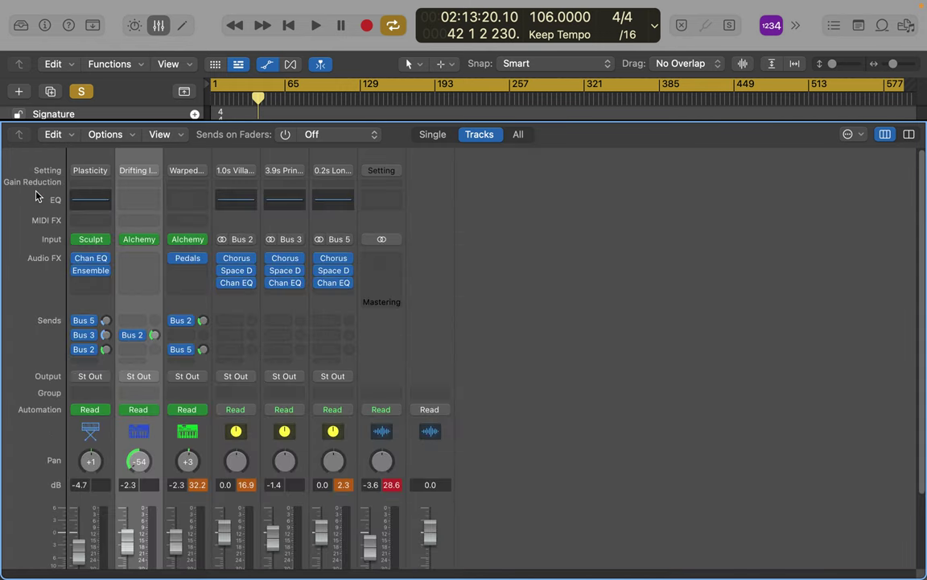
# Open the Score editor and move up one level to show the notation of all tracks together.
pyautogui.click(184, 26)
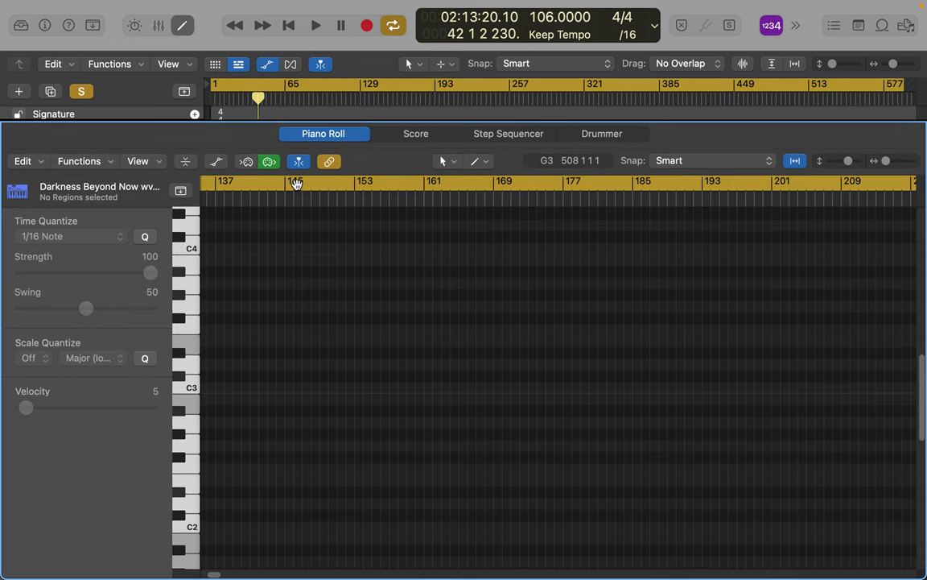
pyautogui.click(420, 138)
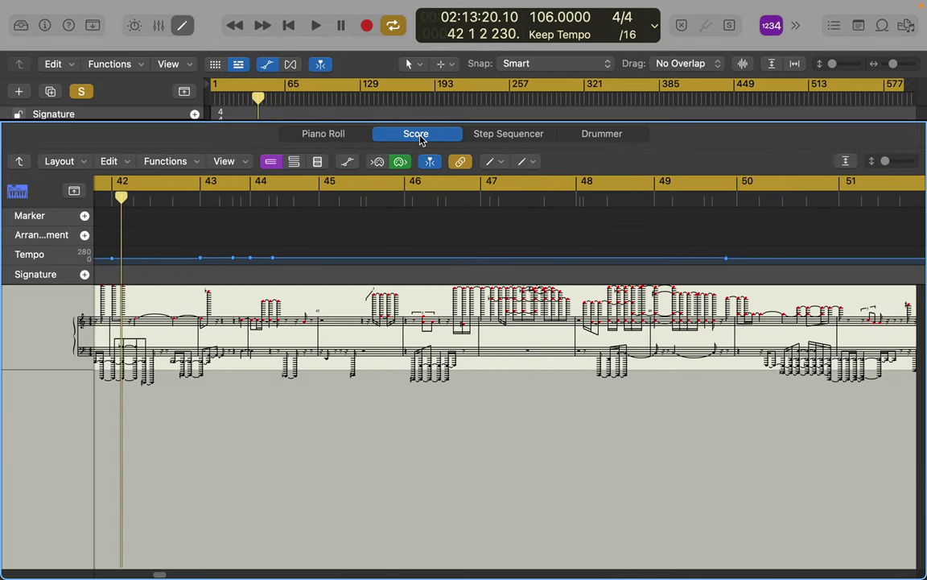
pyautogui.click(18, 162)
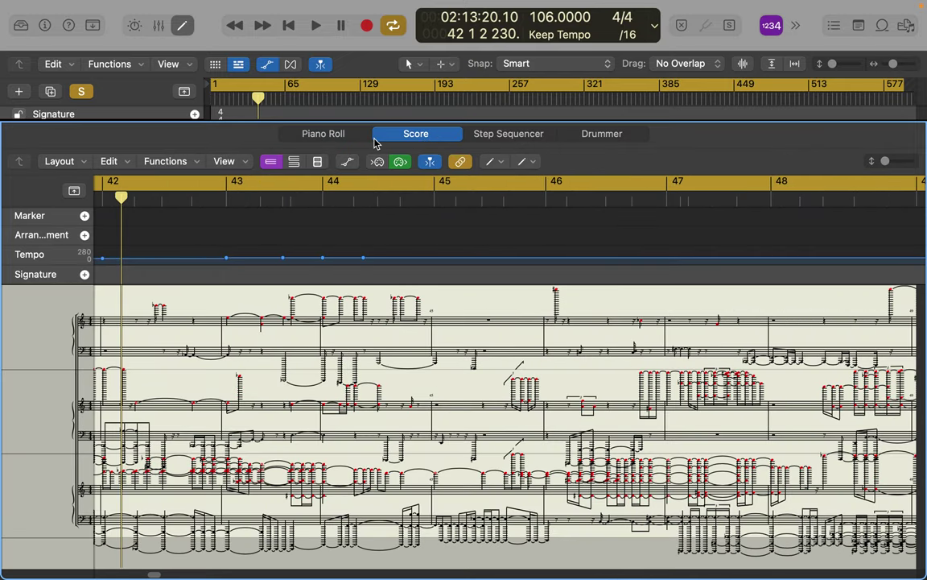
# Return the playhead to the beginning, start playback and turn off solo in the Tracks area.
pyautogui.click(288, 26)
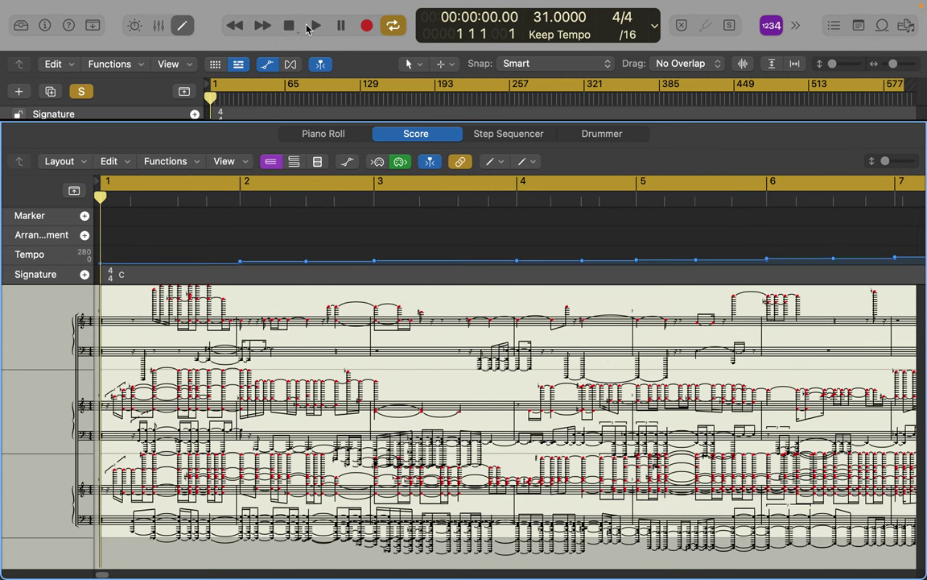
pyautogui.click(317, 27)
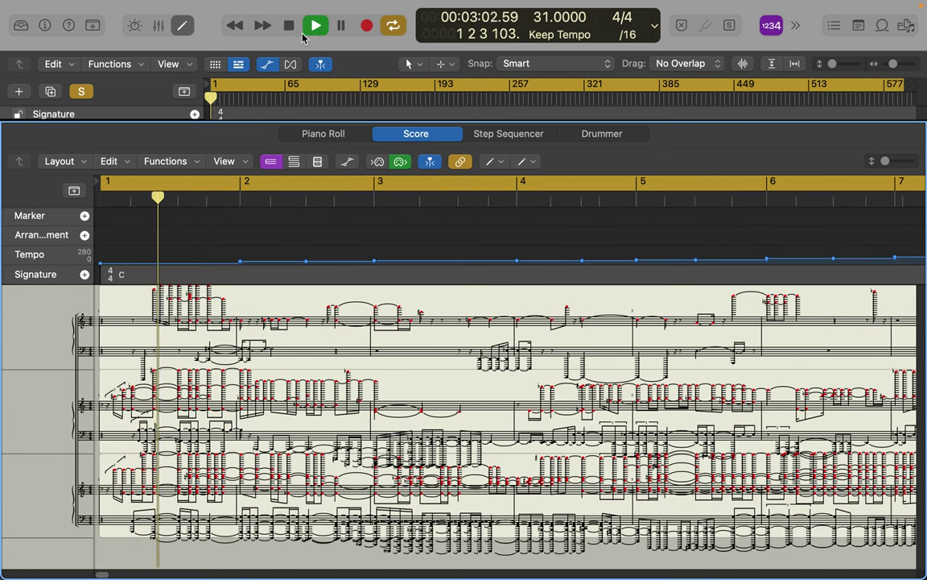
pyautogui.click(81, 91)
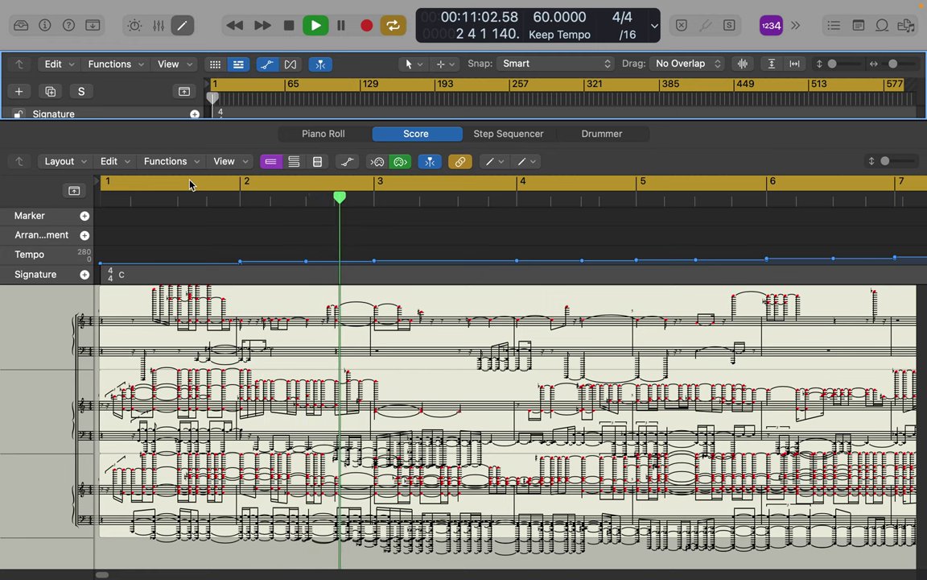
# Close the Score editor and show Warped Pluck wvn 1's Pedalboard automation for the Classic Wah's Pedal Position.
pyautogui.click(182, 26)
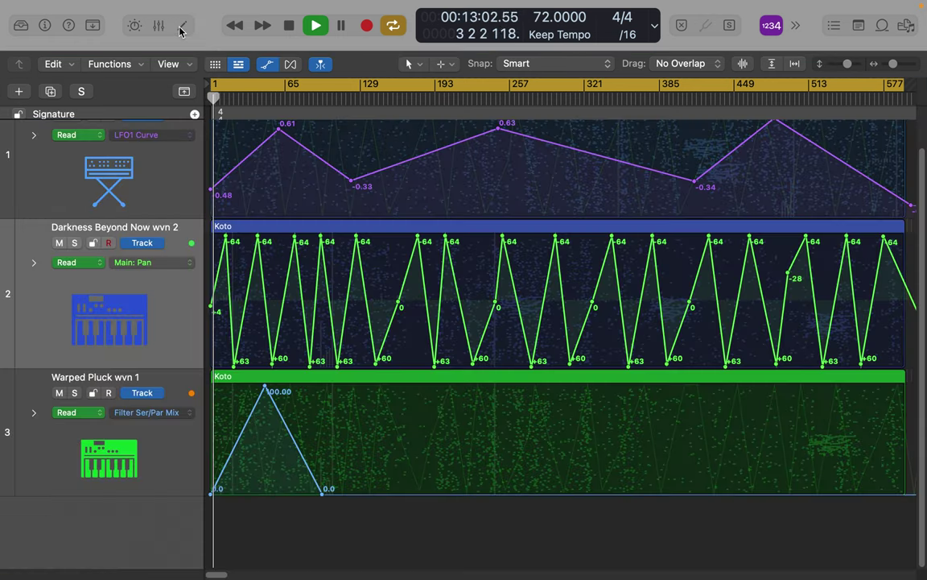
pyautogui.click(184, 420)
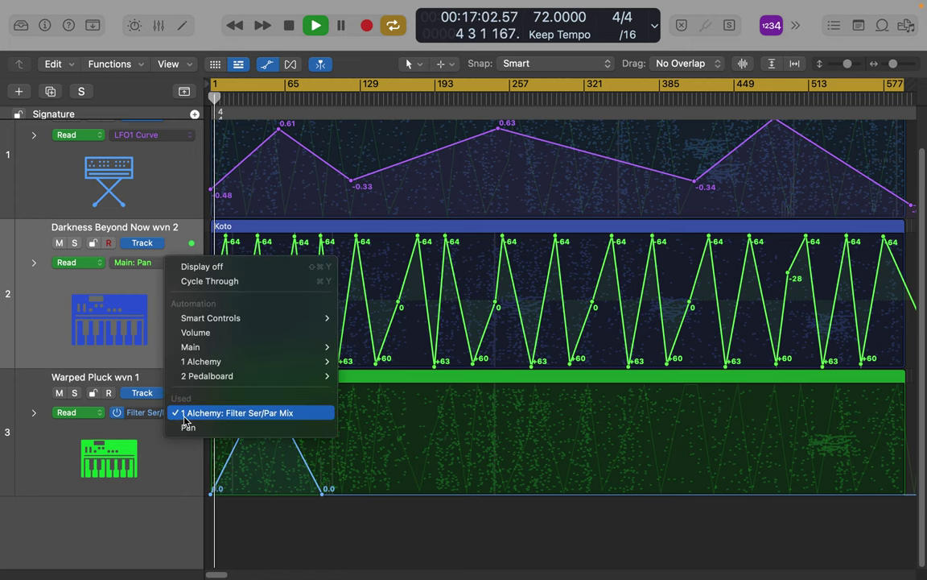
pyautogui.moveTo(217, 378)
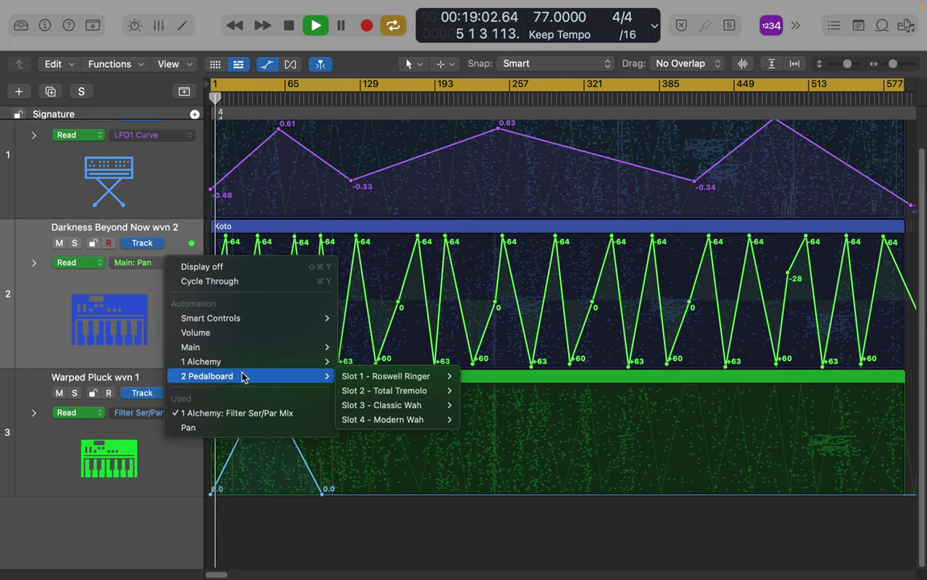
pyautogui.moveTo(373, 384)
pyautogui.moveTo(378, 405)
pyautogui.click(480, 405)
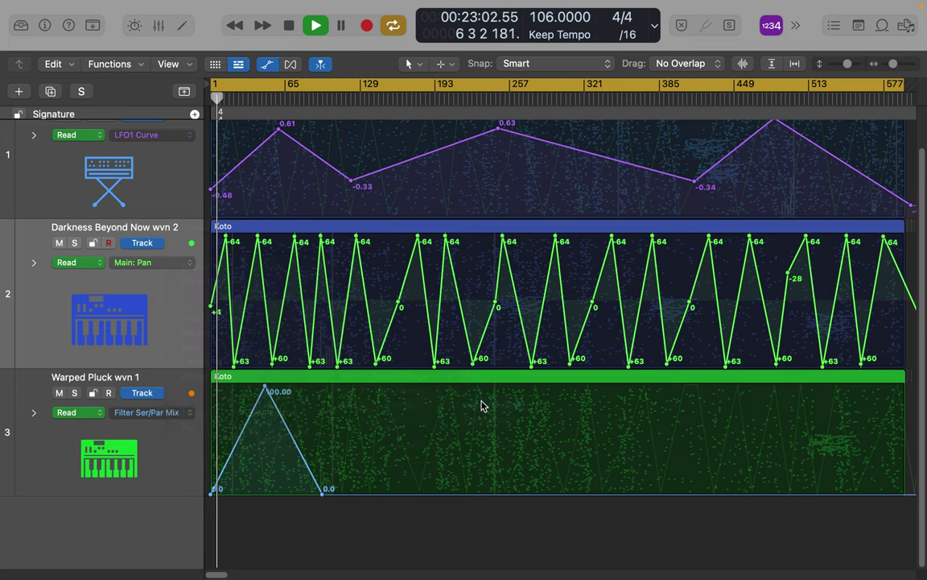
# Start the Classic Wah pedal curve at 0.728 and add a point of 0.586 near bar 65.
pyautogui.click(288, 415)
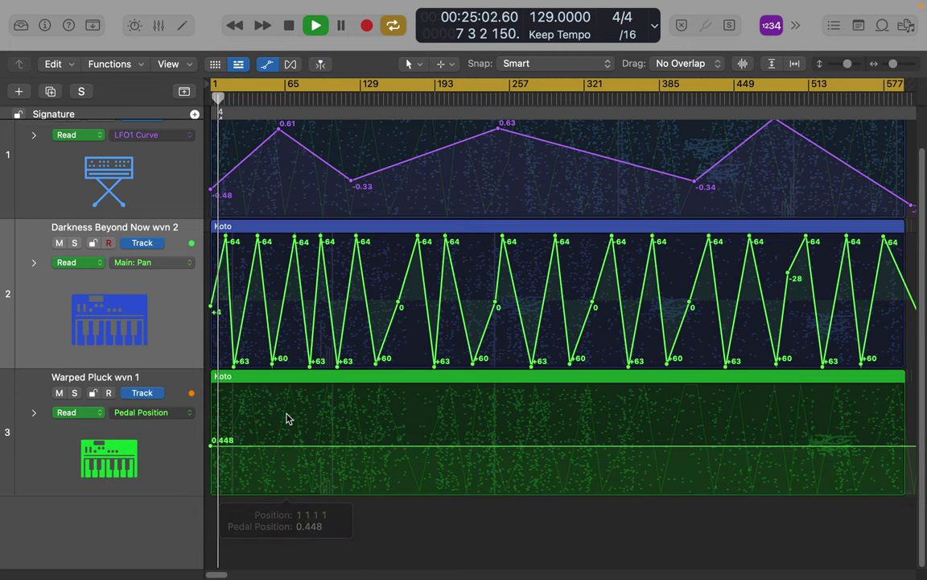
pyautogui.click(287, 412)
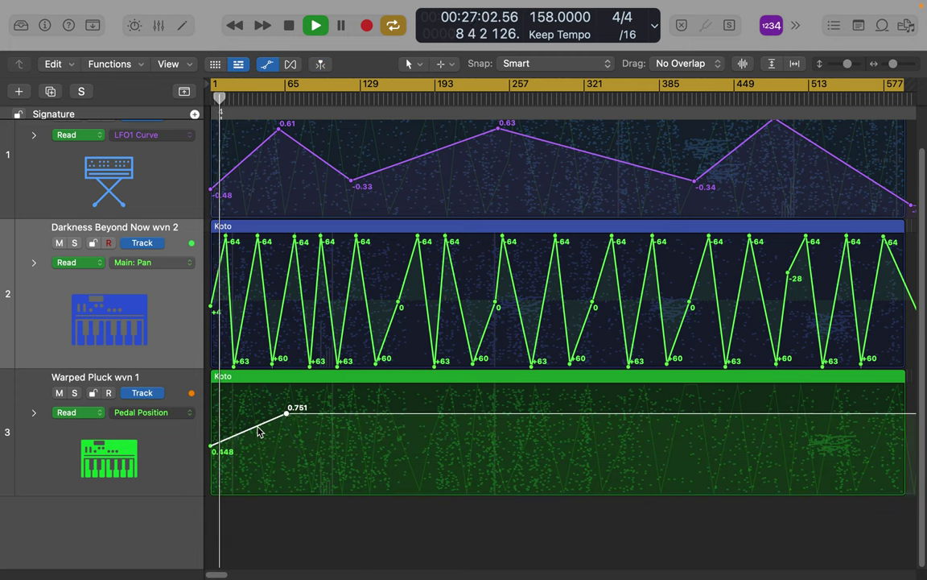
pyautogui.moveTo(209, 448); pyautogui.dragTo(211, 414)
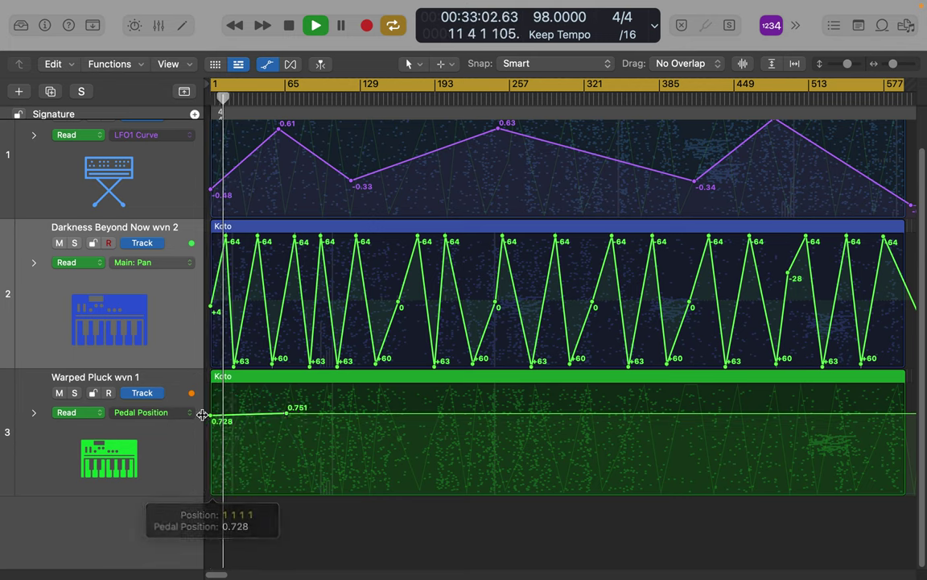
pyautogui.moveTo(287, 413); pyautogui.dragTo(287, 432)
# Extend the Classic Wah curve with points at 0.764, 0.484 and 0.764, plus a lower point past the region's end.
pyautogui.click(363, 413)
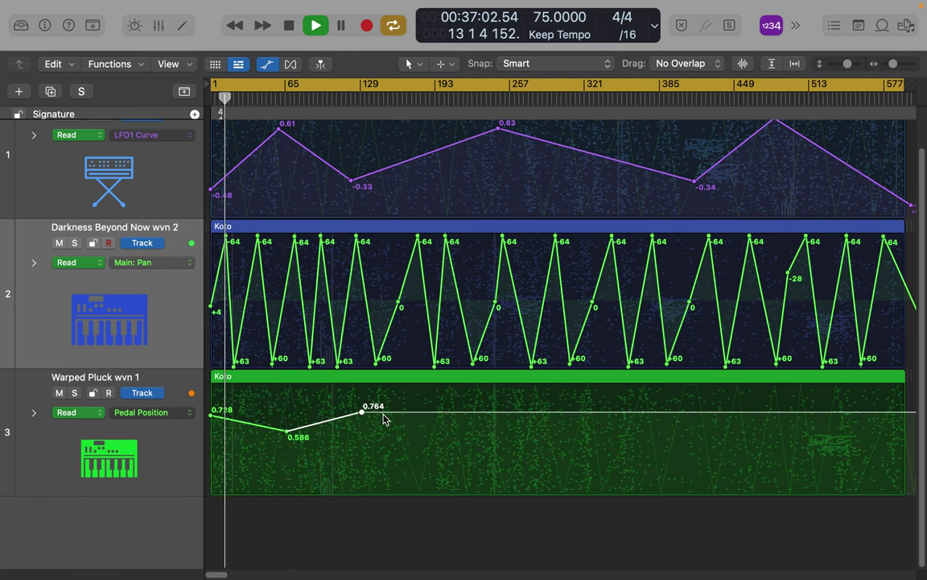
pyautogui.click(572, 442)
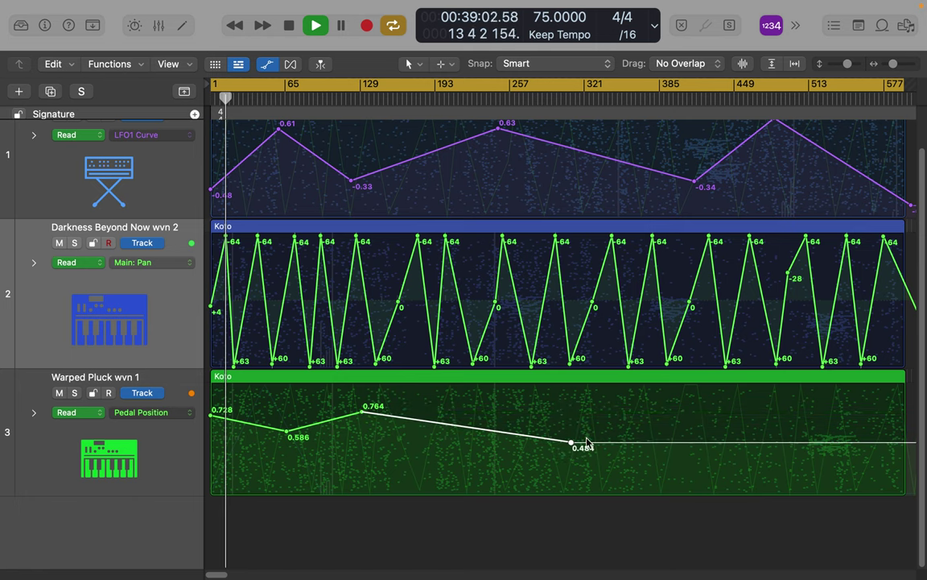
pyautogui.click(827, 412)
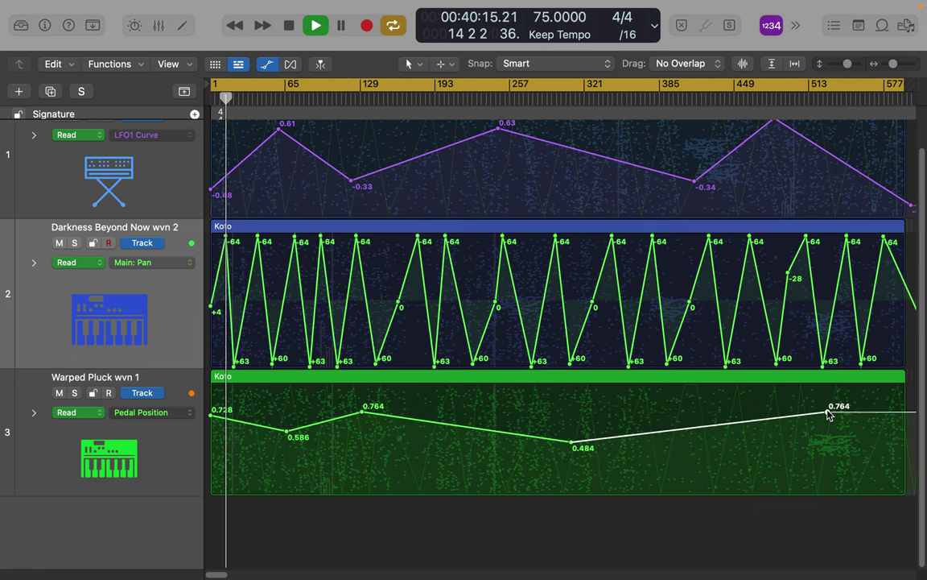
pyautogui.click(916, 437)
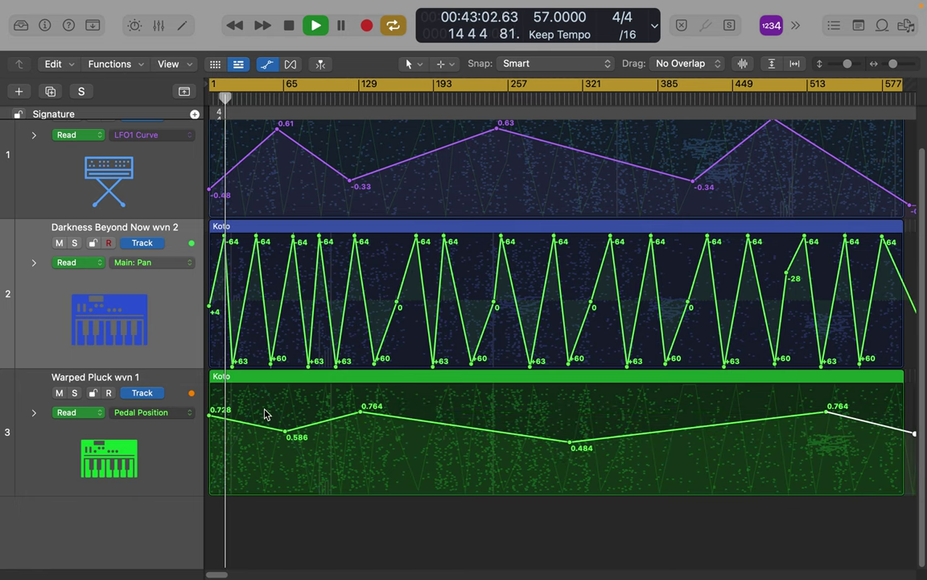
# Switch Warped Pluck wvn 1's automation lane to the Modern Wah's Pedal Position.
pyautogui.click(175, 413)
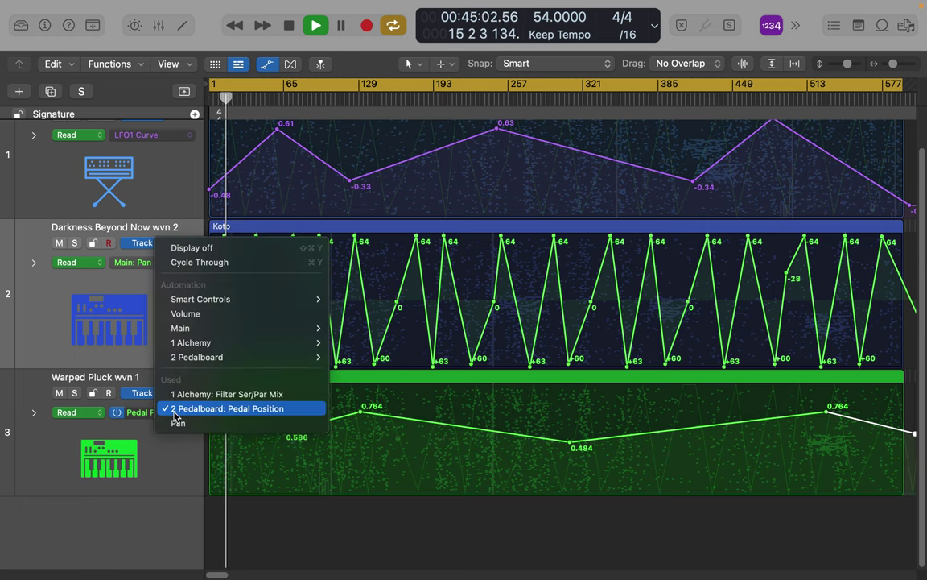
pyautogui.moveTo(196, 359)
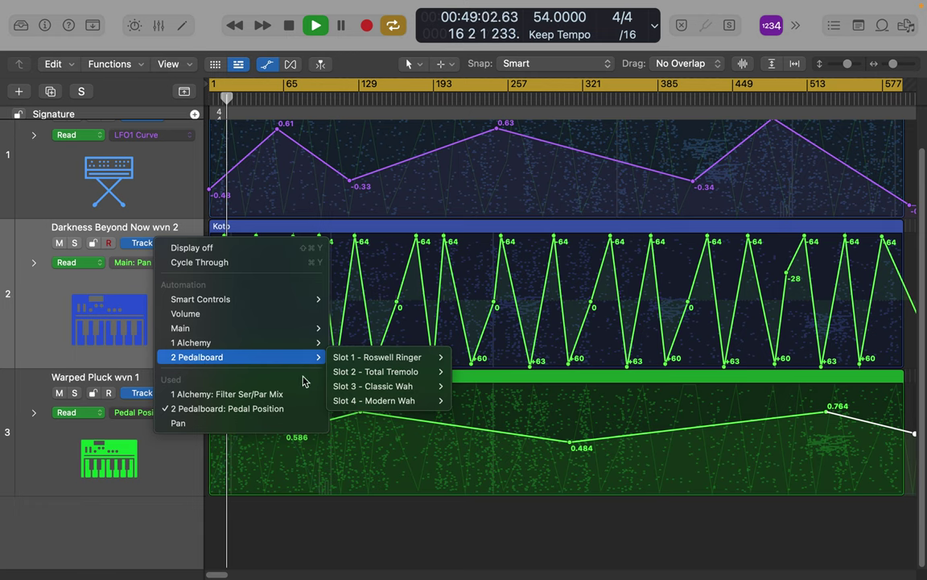
pyautogui.moveTo(354, 400)
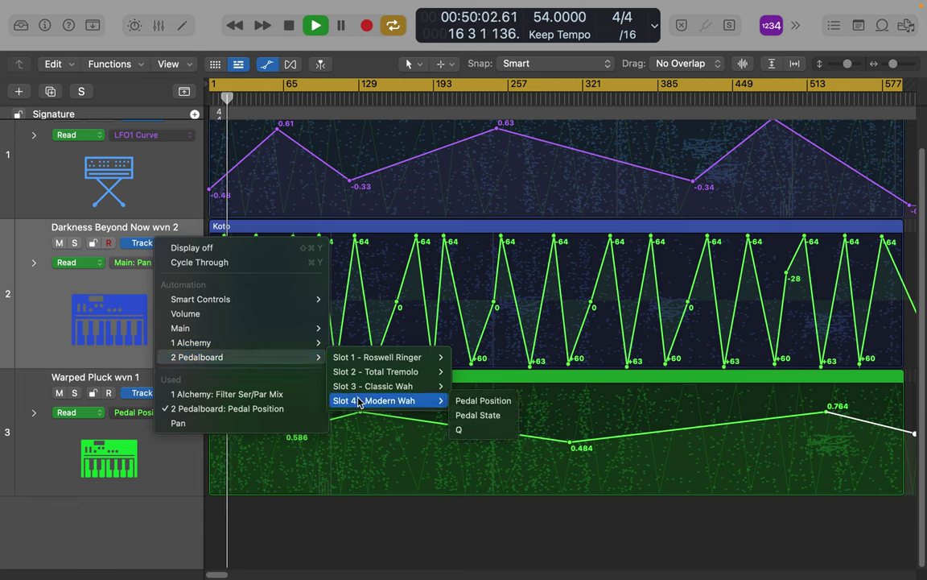
pyautogui.click(475, 401)
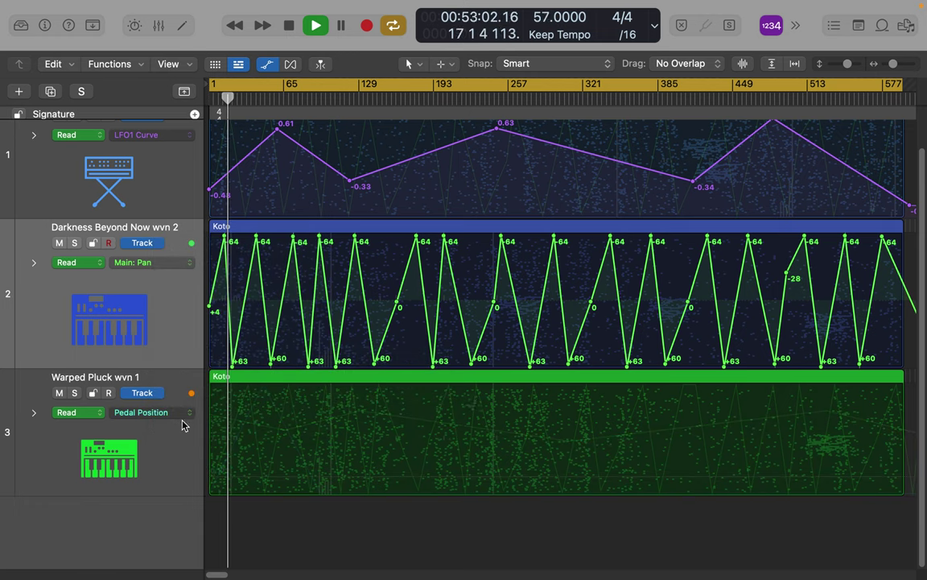
# Start the Modern Wah pedal curve at 0.261, falling to 0.000 near bar 45, and dismiss the System Overload alert.
pyautogui.click(217, 435)
pyautogui.click(260, 440)
pyautogui.moveTo(260, 440); pyautogui.dragTo(256, 501)
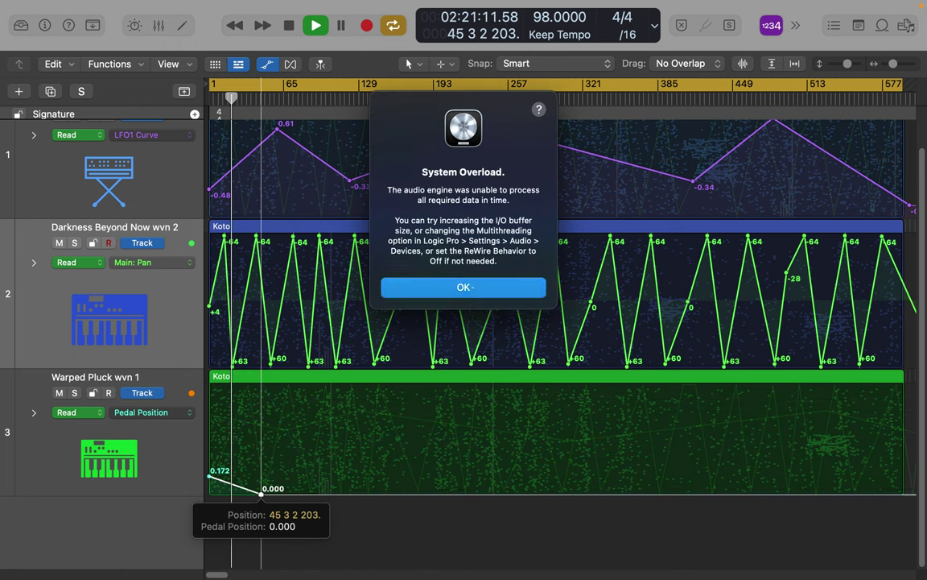
pyautogui.press('Return')
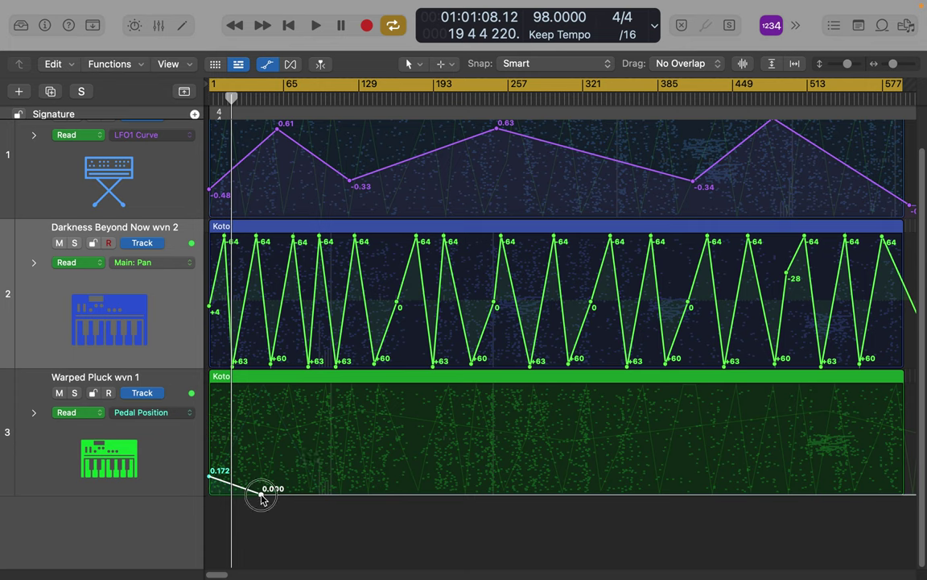
pyautogui.moveTo(212, 482); pyautogui.dragTo(211, 460)
# Restart playback and extend the Modern Wah curve with points at 0.337, 0.095 and 0.375, plus a near-zero point past the region's end.
pyautogui.click(318, 25)
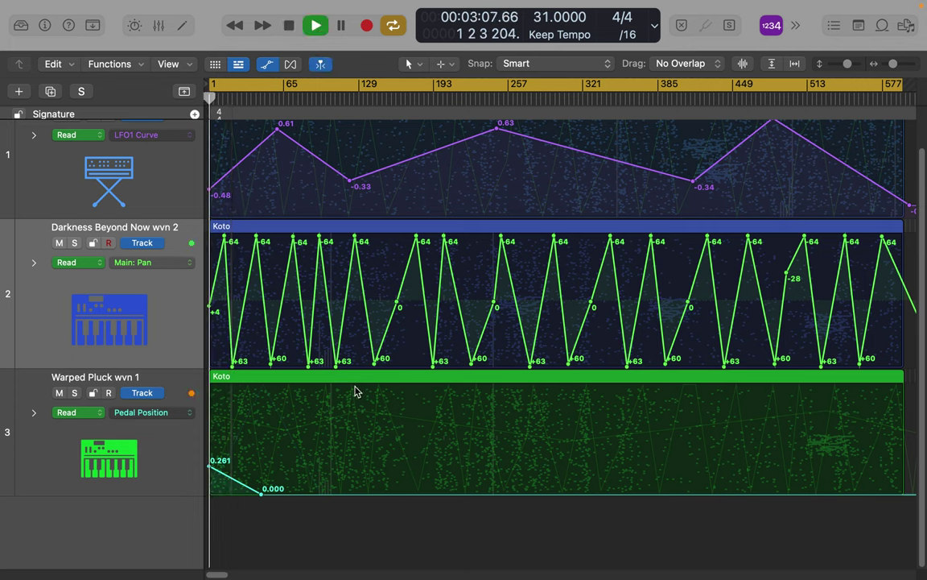
pyautogui.click(362, 458)
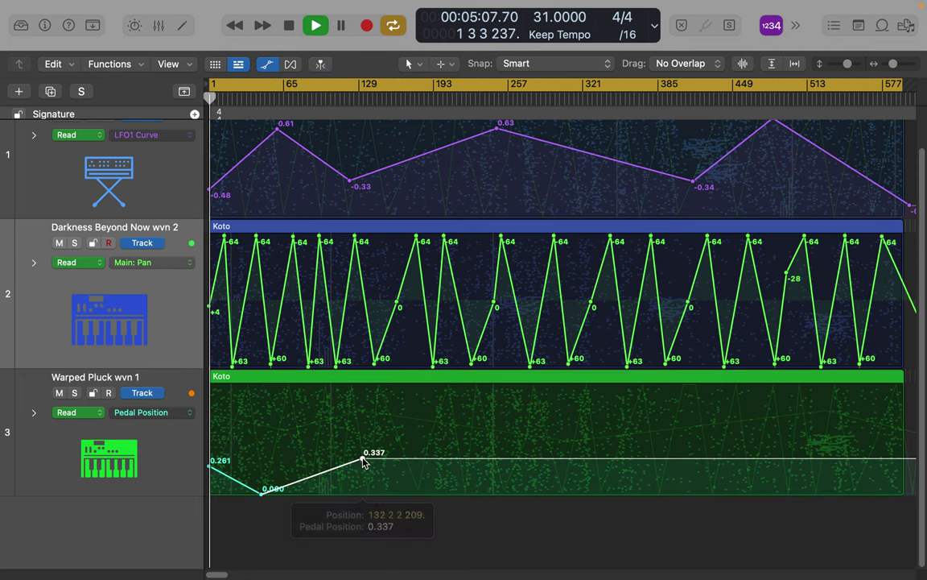
pyautogui.click(572, 487)
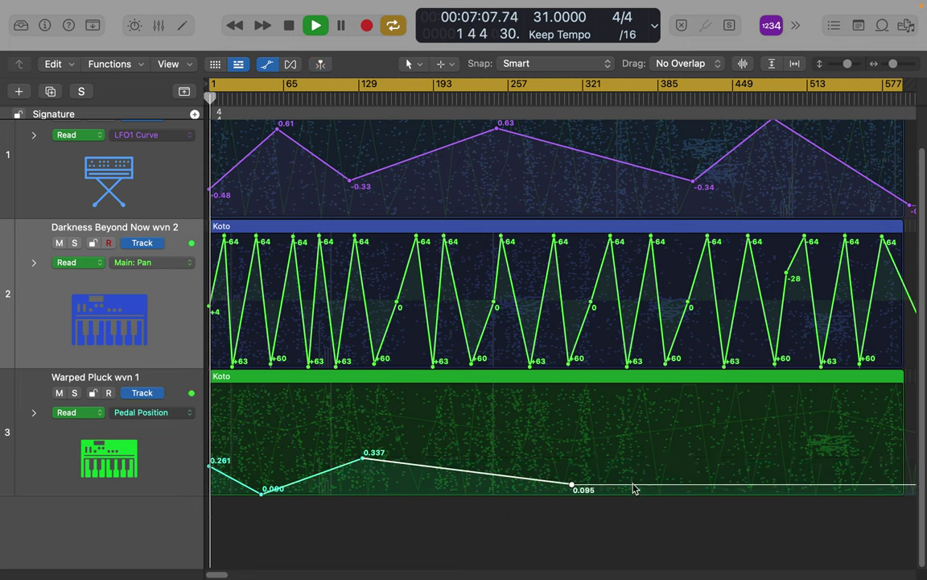
pyautogui.click(830, 456)
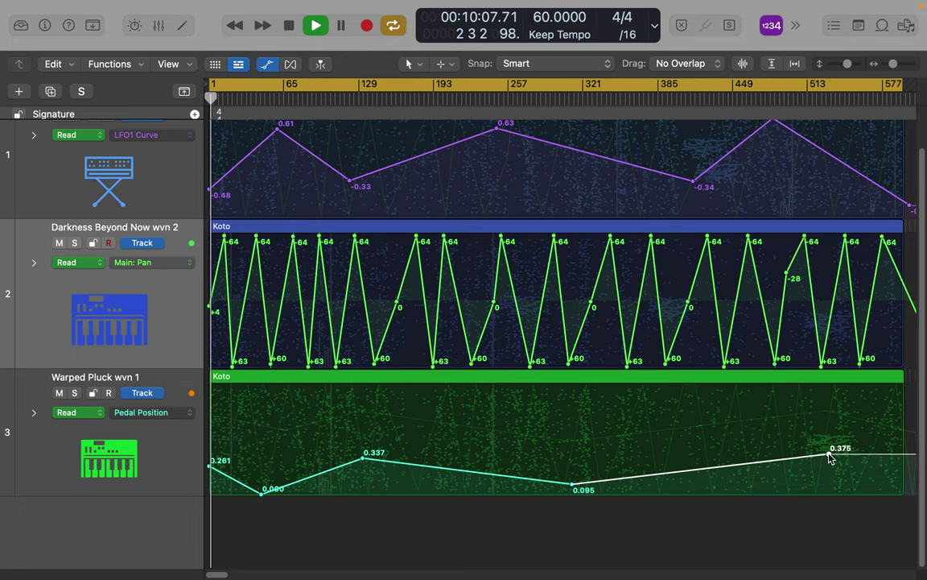
pyautogui.click(908, 472)
pyautogui.scroll(2, 911, 483)
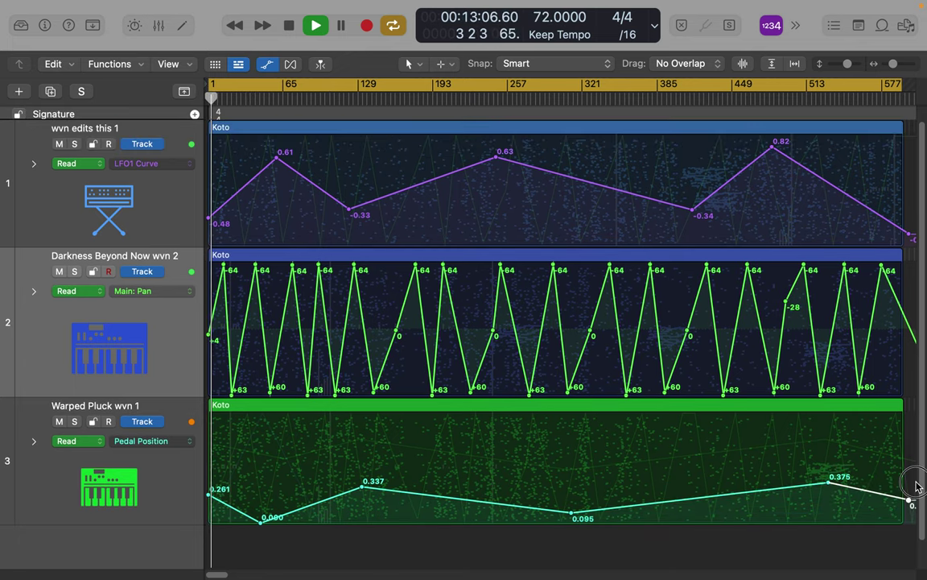
pyautogui.moveTo(905, 503); pyautogui.dragTo(910, 523)
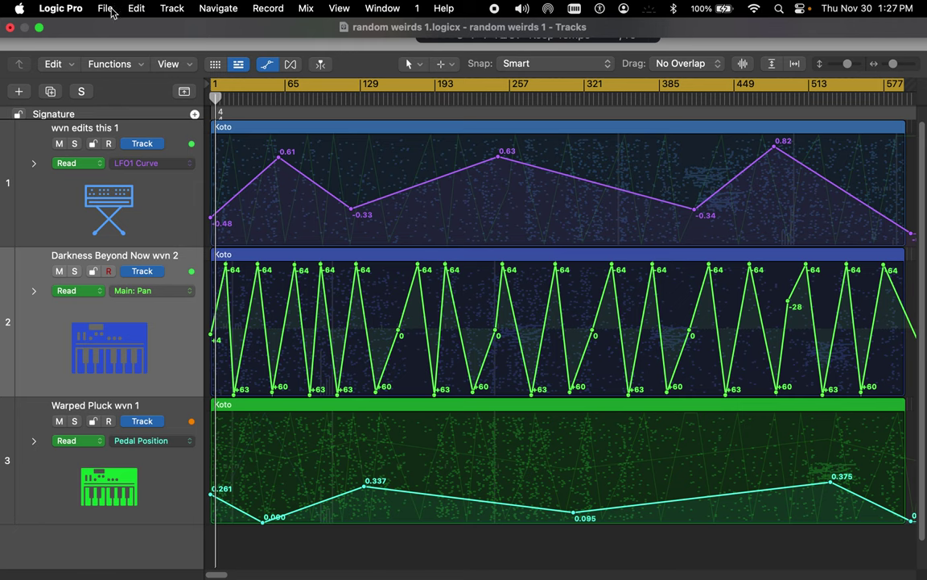
# Save the project under the new name "random weirds 2" in the logic folder.
pyautogui.click(105, 9)
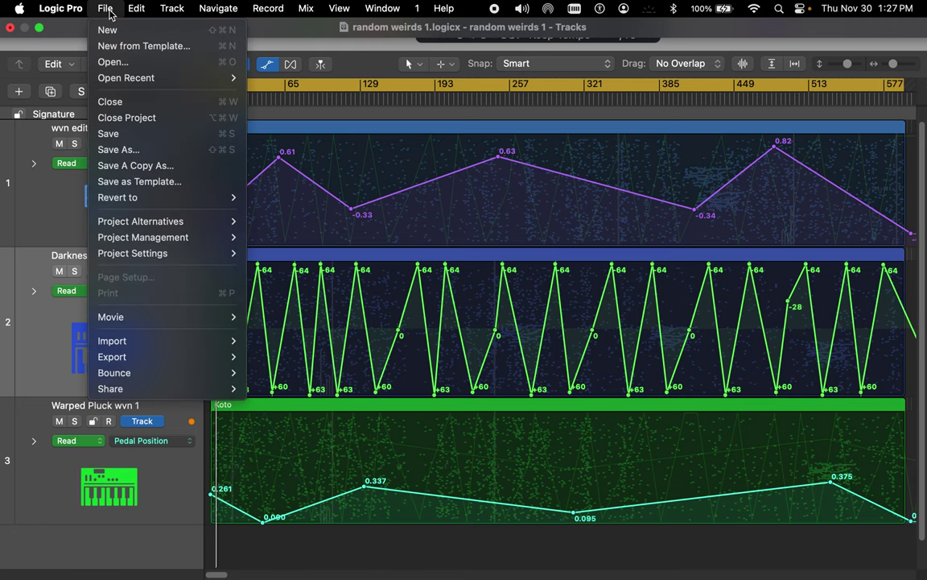
pyautogui.click(124, 155)
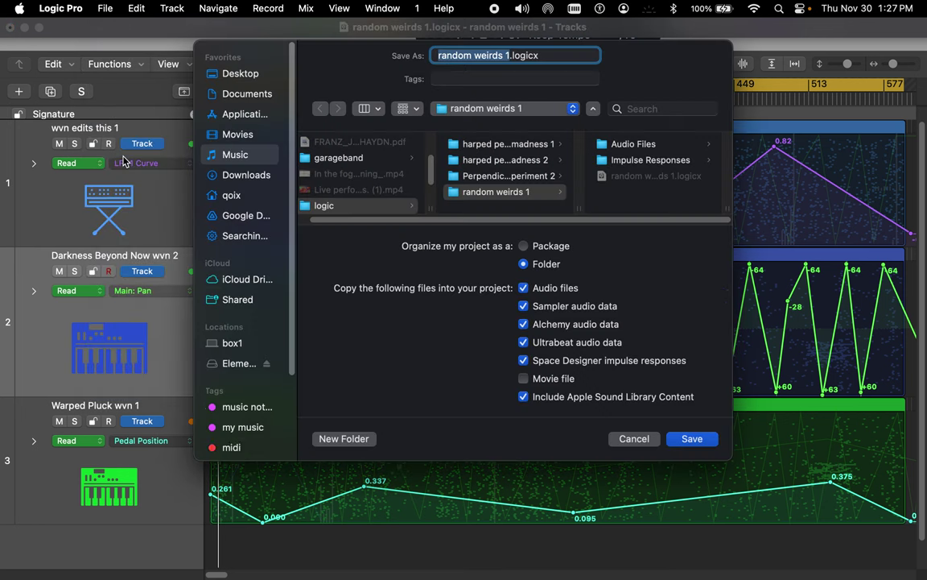
pyautogui.click(506, 55)
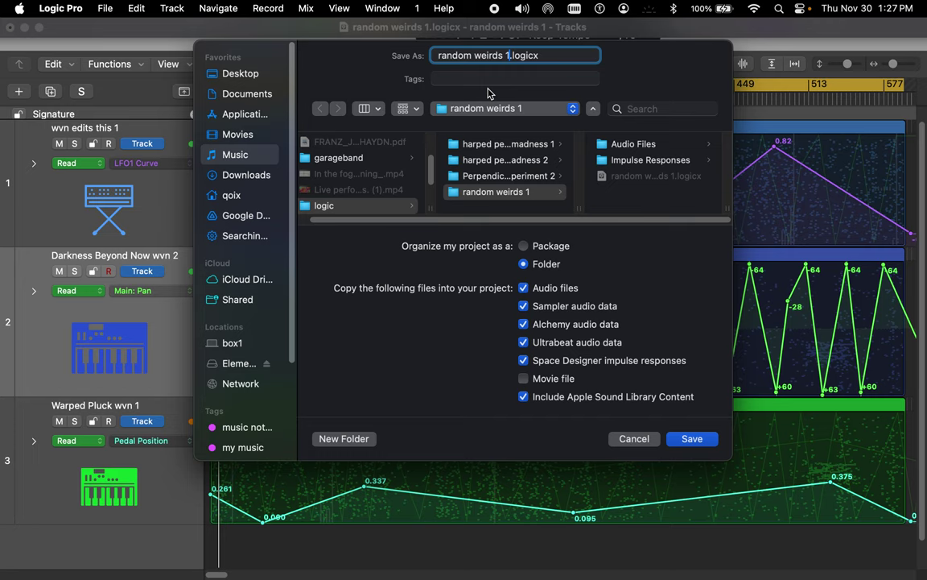
pyautogui.press('Delete')
pyautogui.write('2')
pyautogui.click(383, 207)
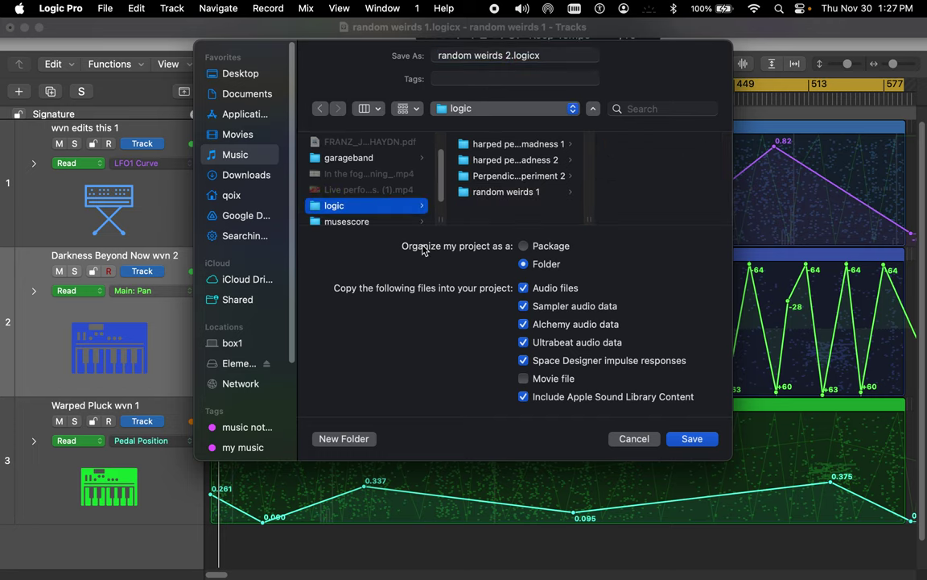
pyautogui.click(692, 439)
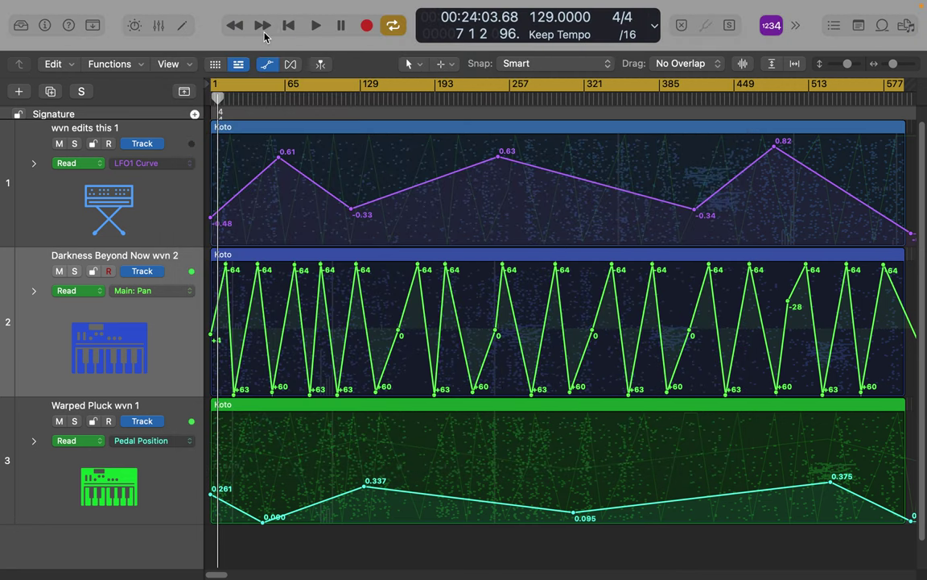
# Play the project from the beginning and select the Darkness Beyond Now wvn 2 track with its region.
pyautogui.click(286, 25)
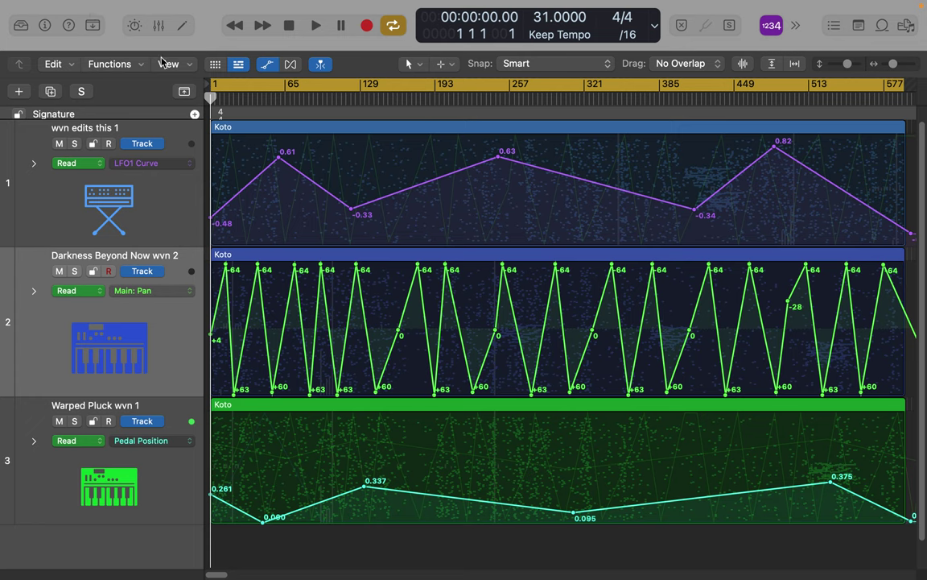
pyautogui.click(316, 26)
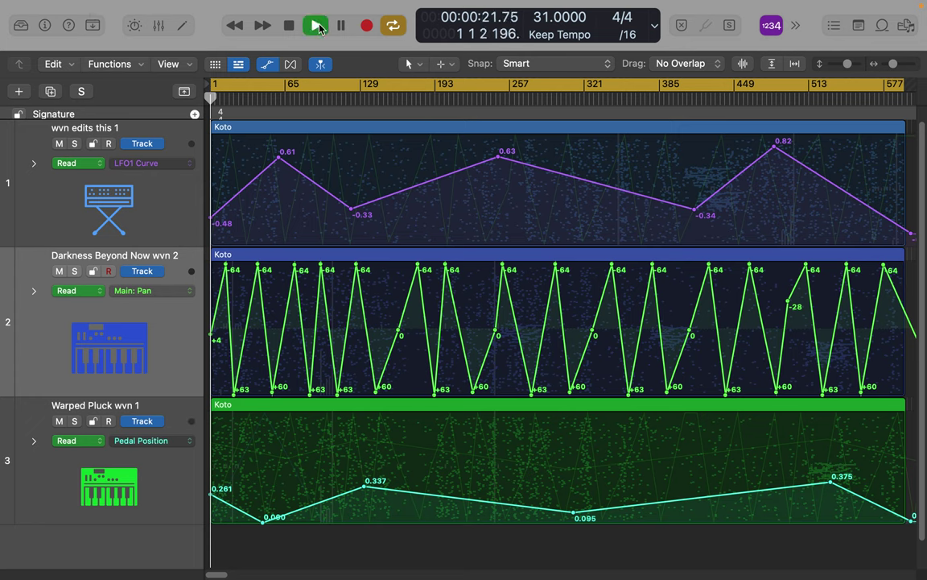
pyautogui.click(172, 324)
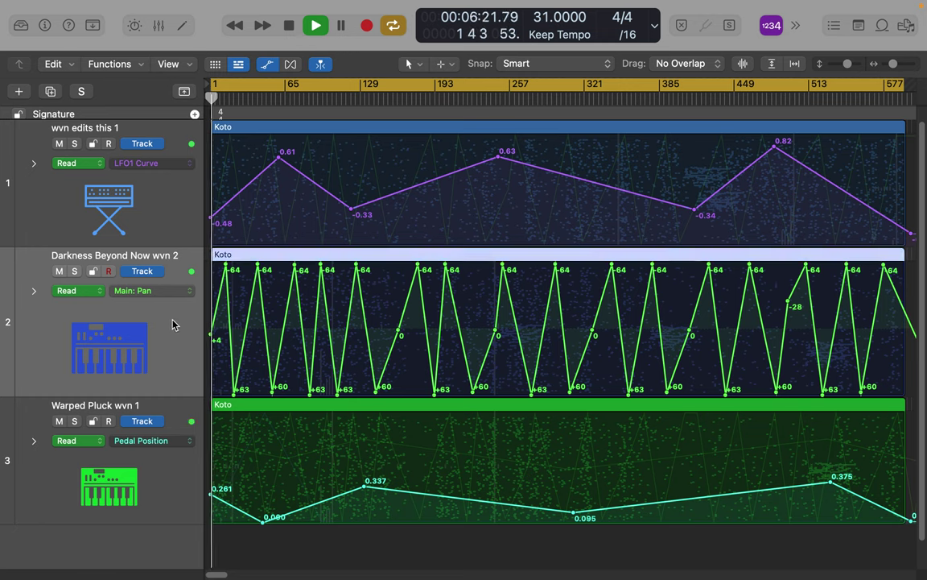
# Open the Mixer and lower the Warped Pluck wvn 1 channel's volume to -12.8 dB.
pyautogui.click(135, 25)
pyautogui.click(134, 26)
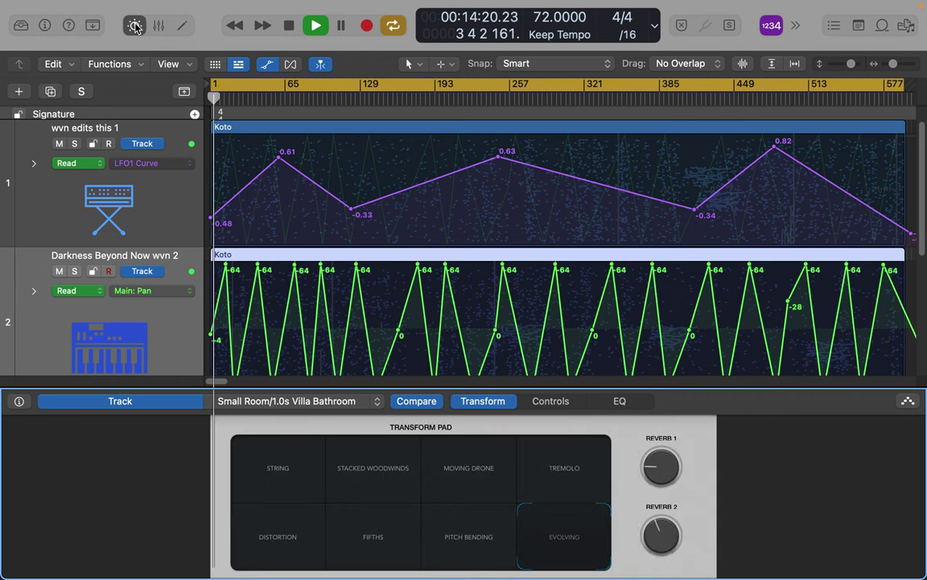
pyautogui.click(159, 25)
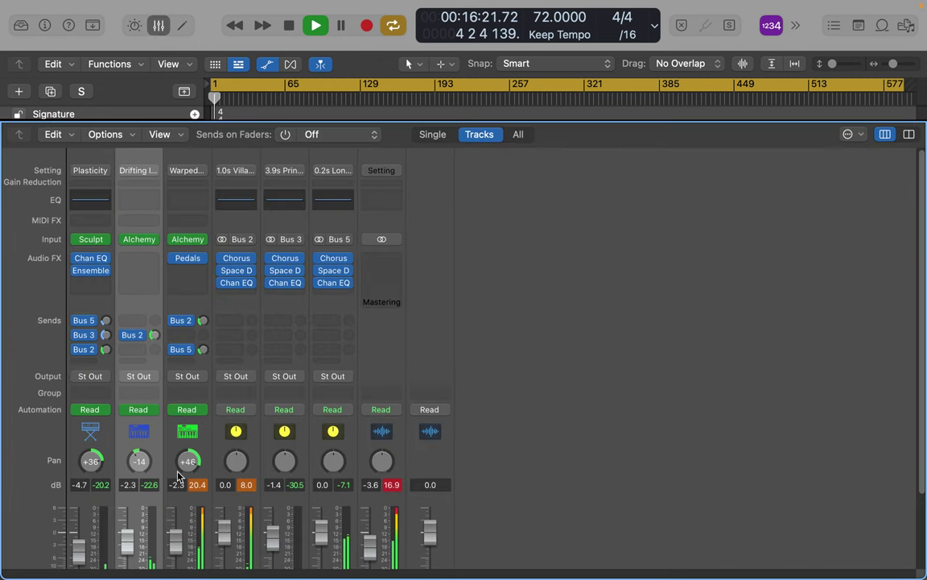
pyautogui.scroll(-3, 176, 472)
pyautogui.moveTo(175, 453); pyautogui.dragTo(171, 518)
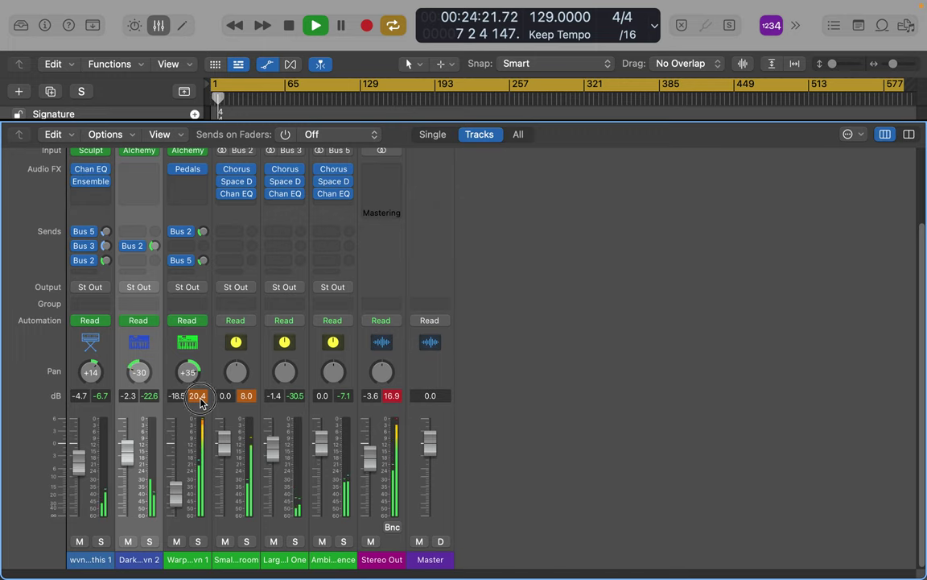
pyautogui.moveTo(173, 448)
pyautogui.mouseDown()
pyautogui.moveTo(177, 504)
pyautogui.moveTo(167, 429)
pyautogui.mouseUp()
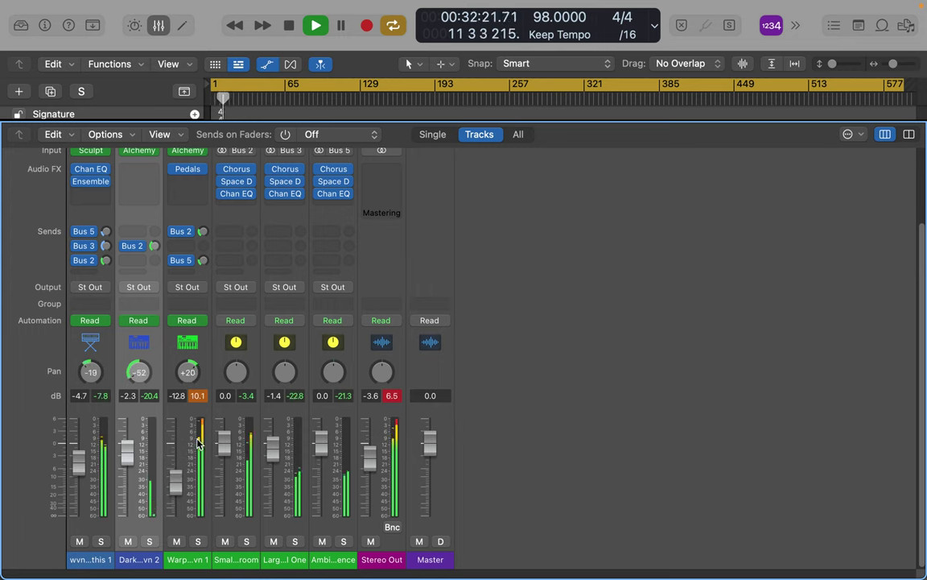
# Open the Pedalboard plug-in on Warped Pluck wvn 1 and bring the Modern Wah pedal fully into view.
pyautogui.scroll(4, 208, 244)
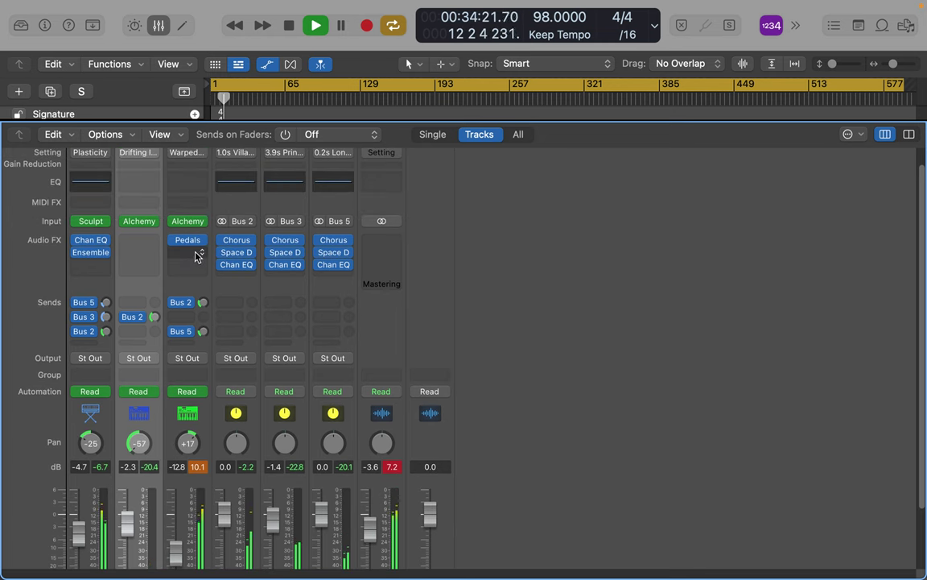
pyautogui.click(192, 245)
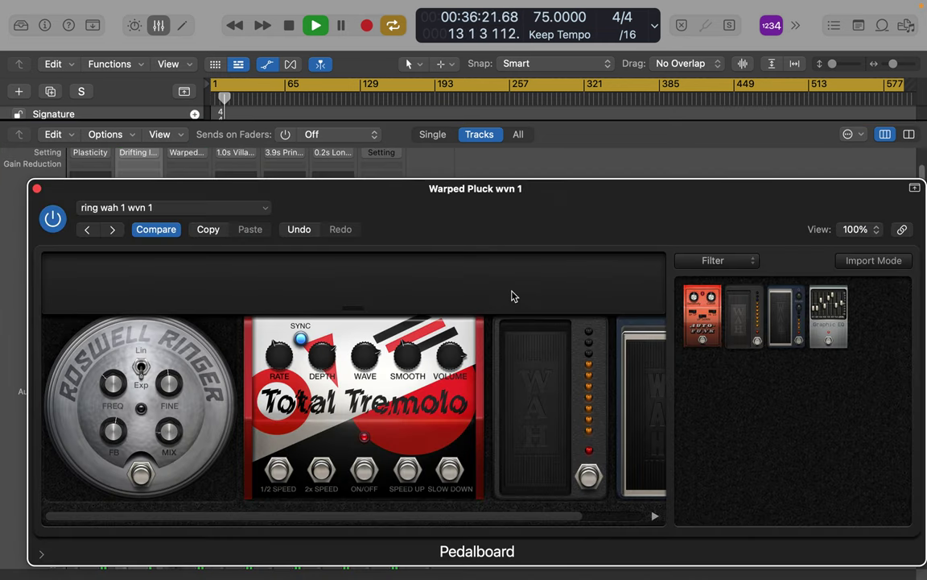
pyautogui.click(199, 390)
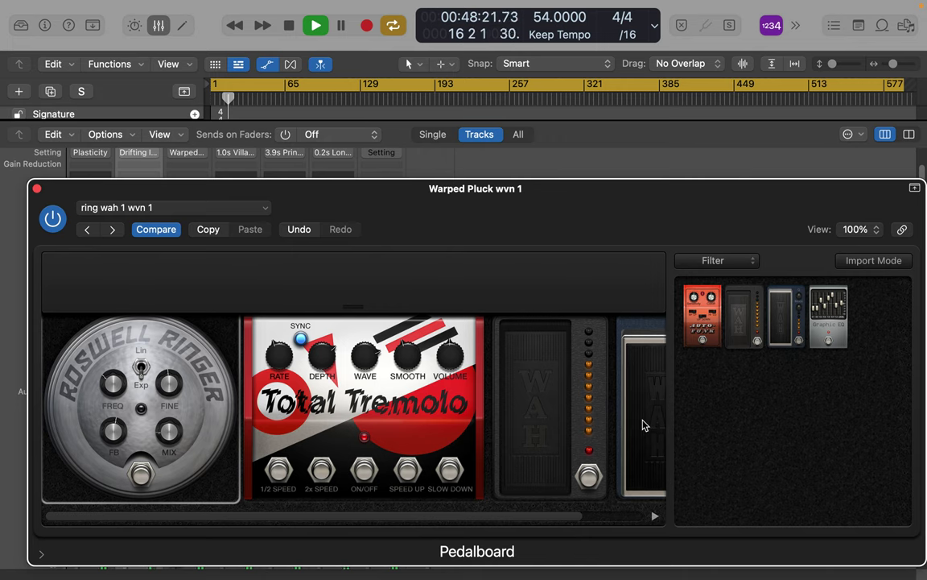
pyautogui.moveTo(546, 523); pyautogui.dragTo(632, 523)
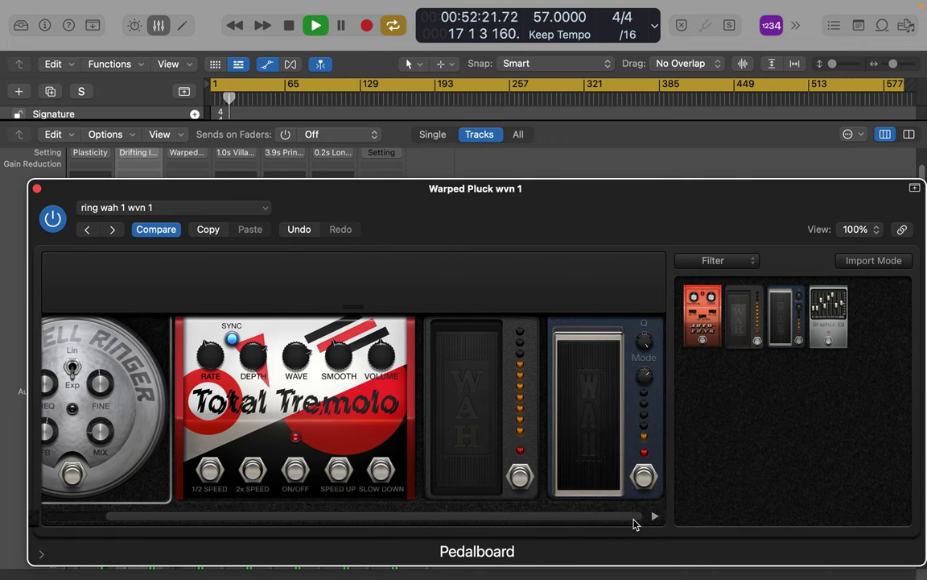
# Lower the Q of the blue wah pedal and save the Pedalboard setting as "ring wah 1 wvn 2".
pyautogui.moveTo(646, 346); pyautogui.dragTo(650, 389)
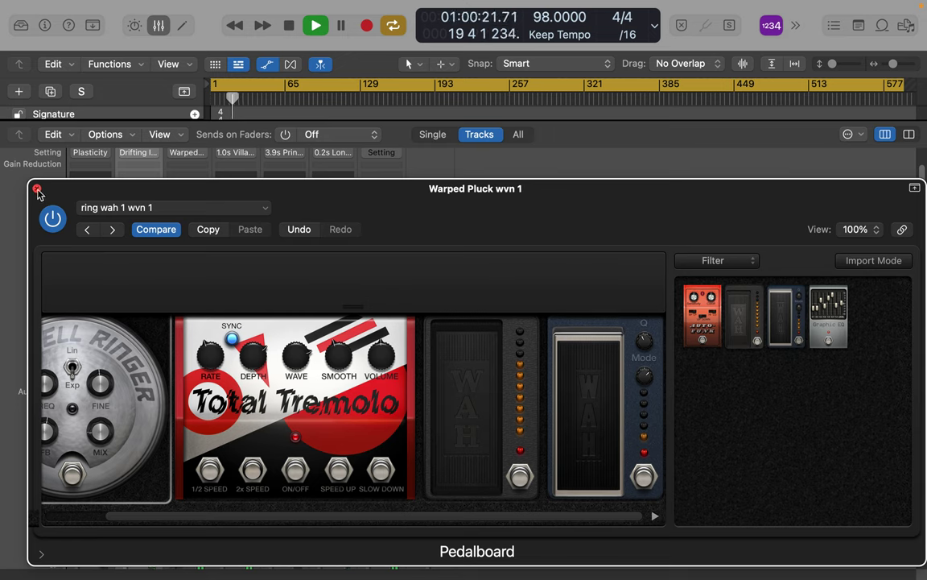
pyautogui.click(212, 211)
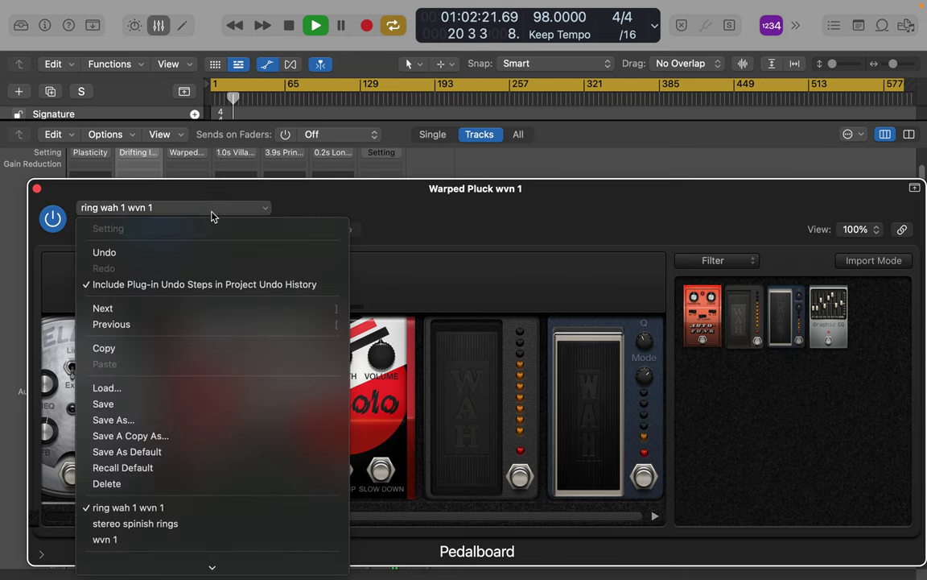
pyautogui.click(199, 419)
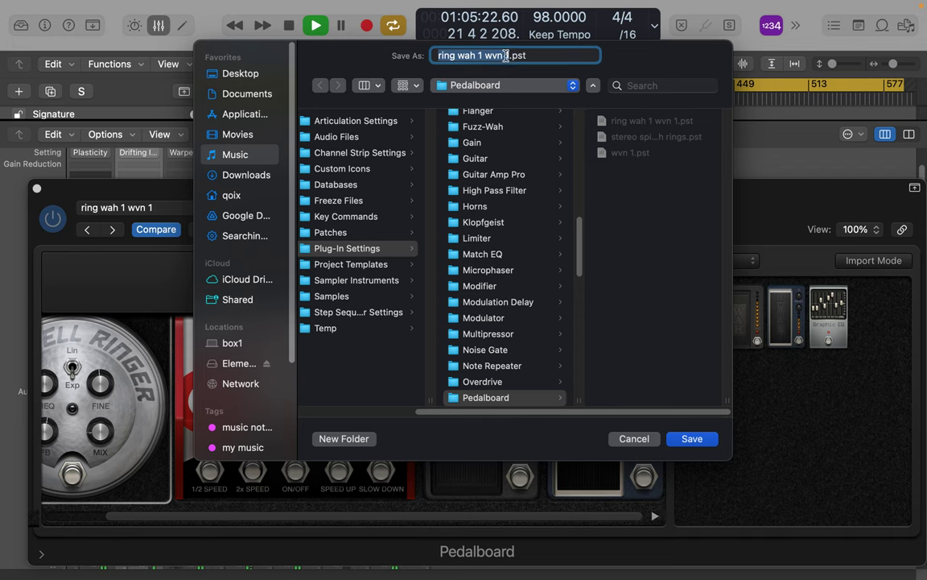
pyautogui.click(506, 55)
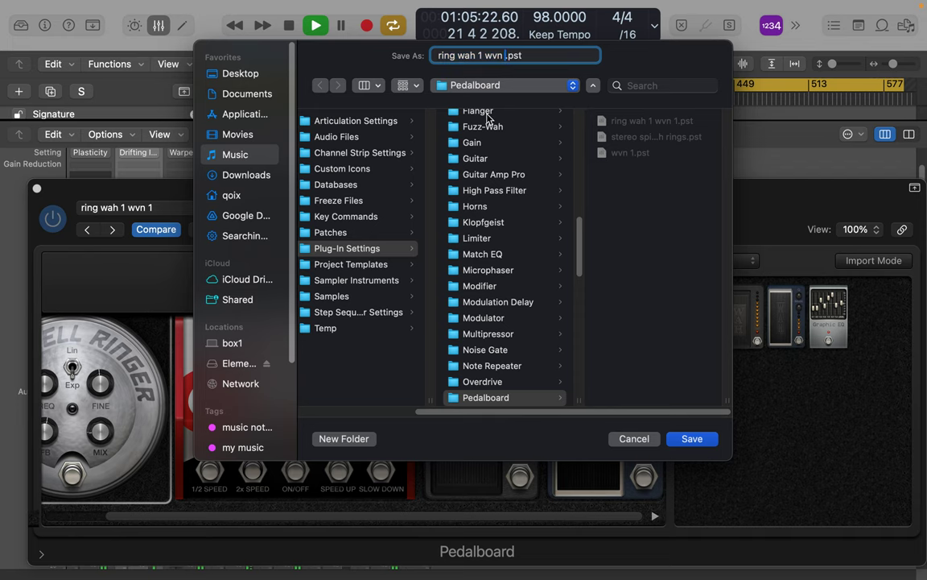
pyautogui.write('2')
pyautogui.press('Return')
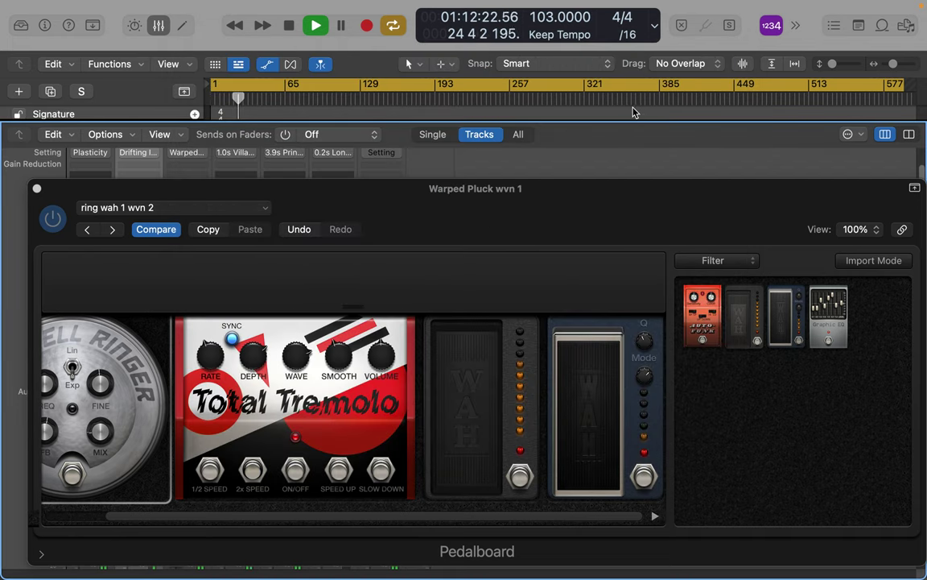
# Close the Pedalboard plug-in window and raise the Warped Pluck wvn 1 channel's volume to -7.2 dB.
pyautogui.click(158, 26)
pyautogui.click(157, 27)
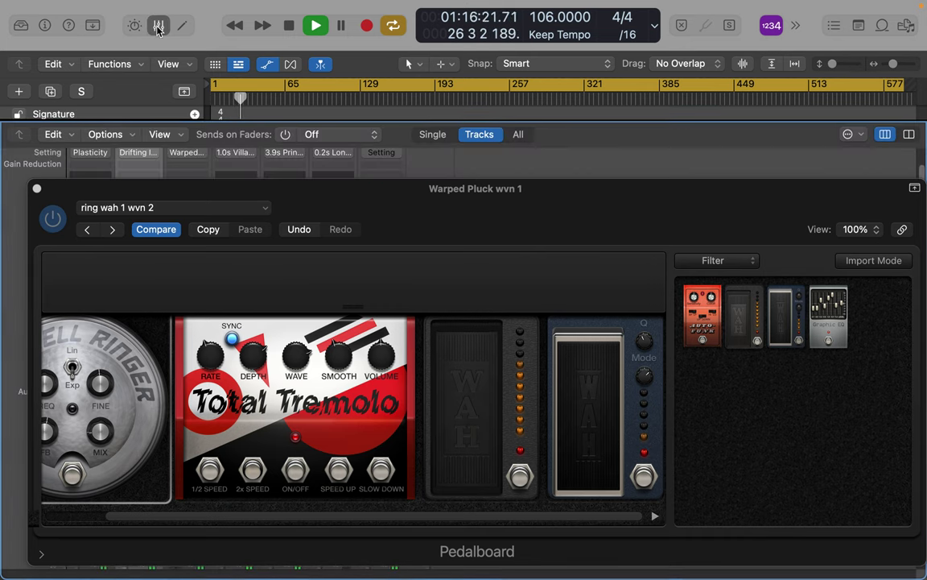
pyautogui.click(157, 27)
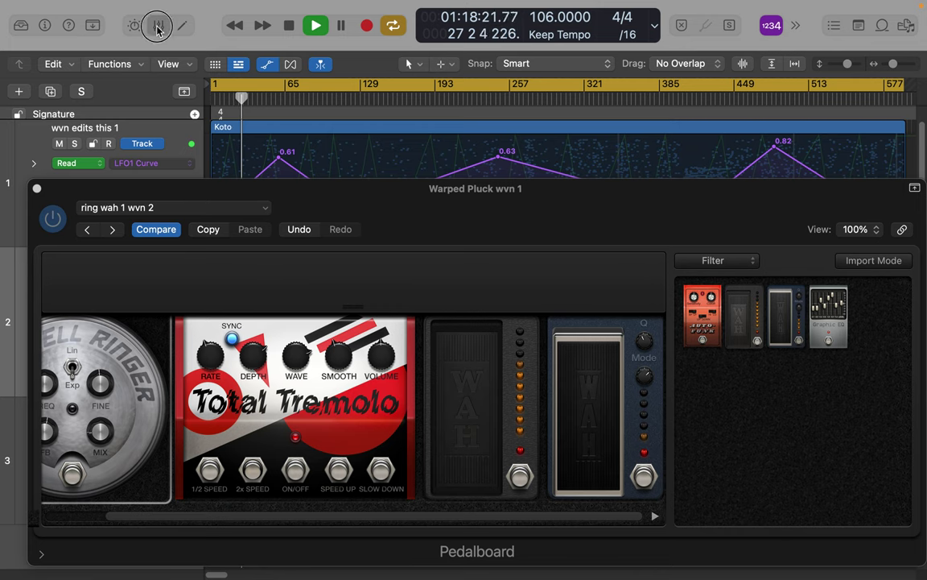
pyautogui.click(156, 26)
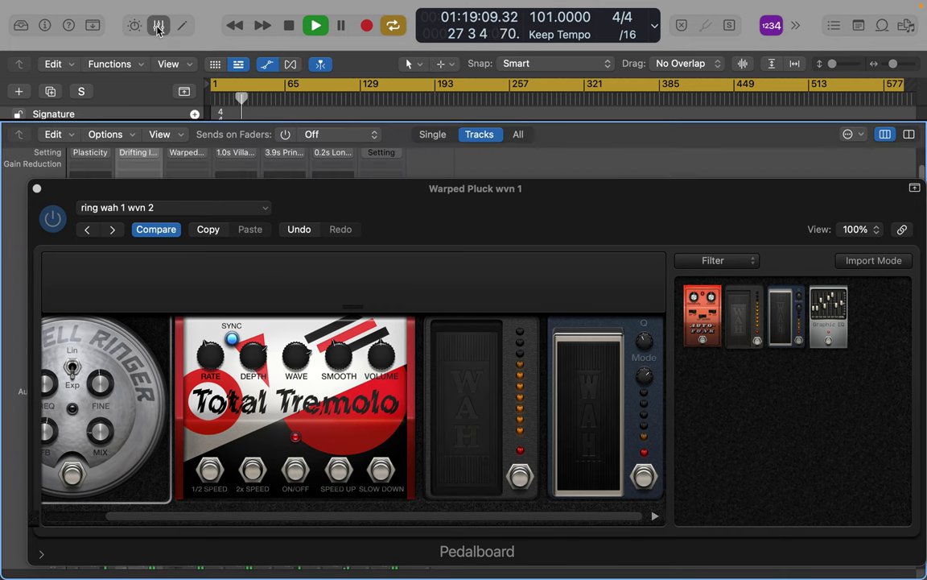
pyautogui.click(36, 189)
pyautogui.scroll(-3, 192, 428)
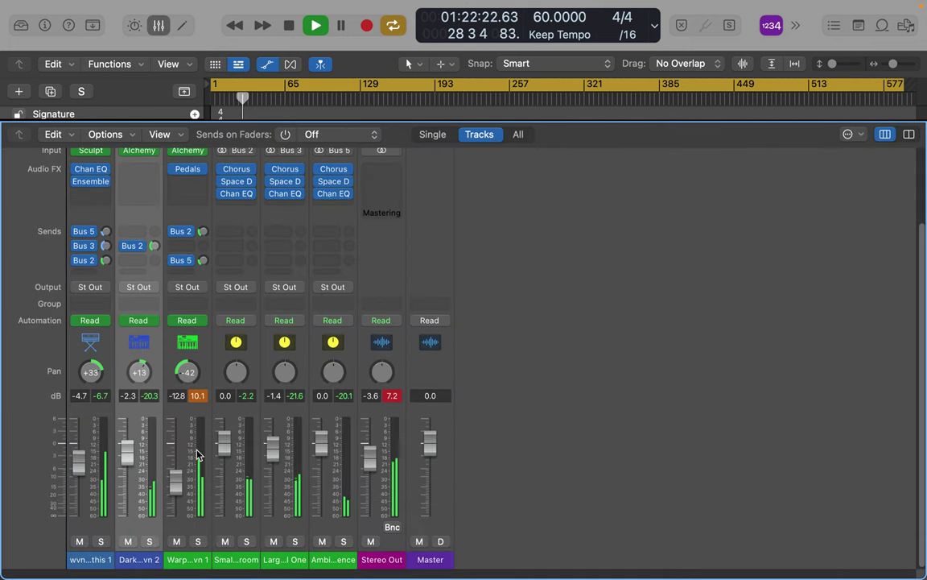
pyautogui.moveTo(181, 492); pyautogui.dragTo(175, 467)
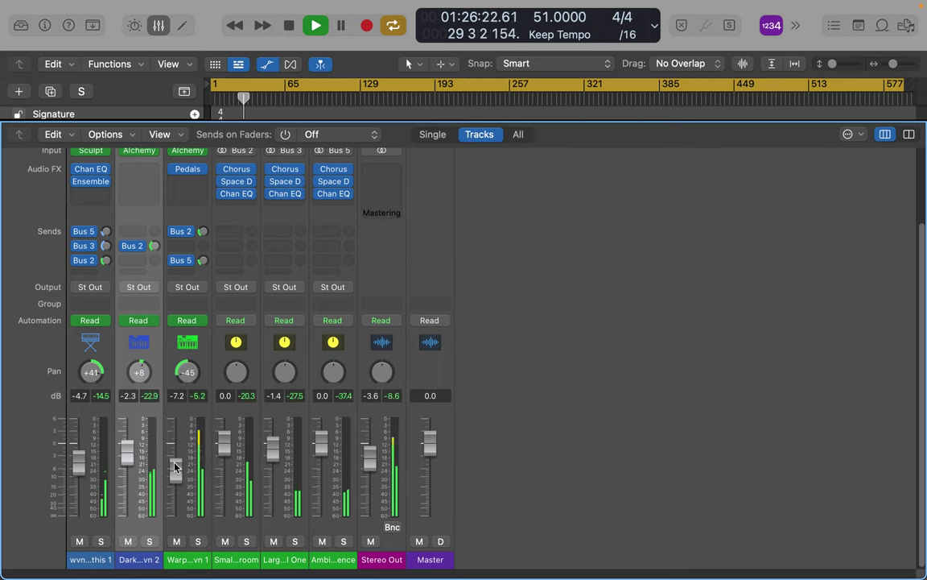
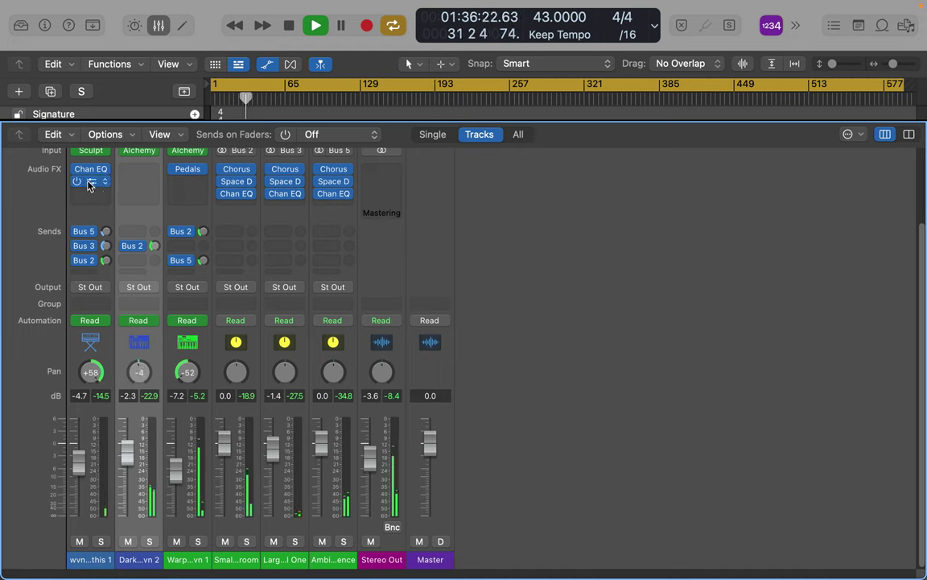
# Insert the Remix FX multi-effect after Ensemble on the "wvn edits this 1" channel and reposition its plug-in window.
pyautogui.click(92, 198)
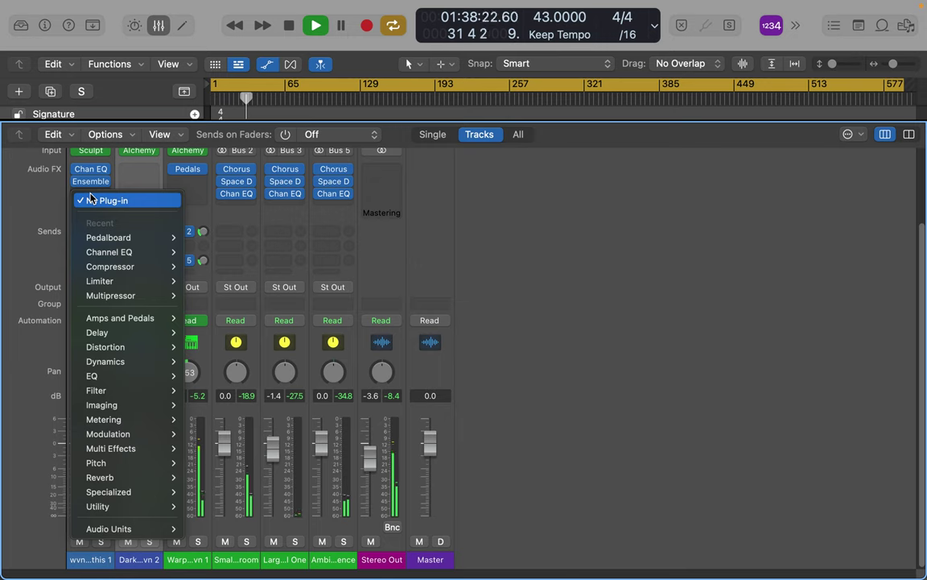
pyautogui.moveTo(108, 242)
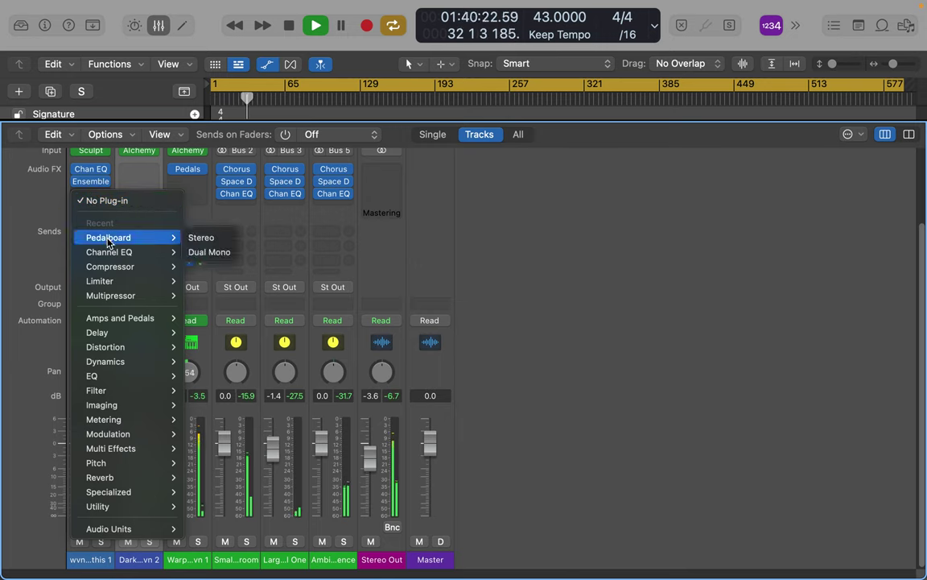
pyautogui.moveTo(122, 303)
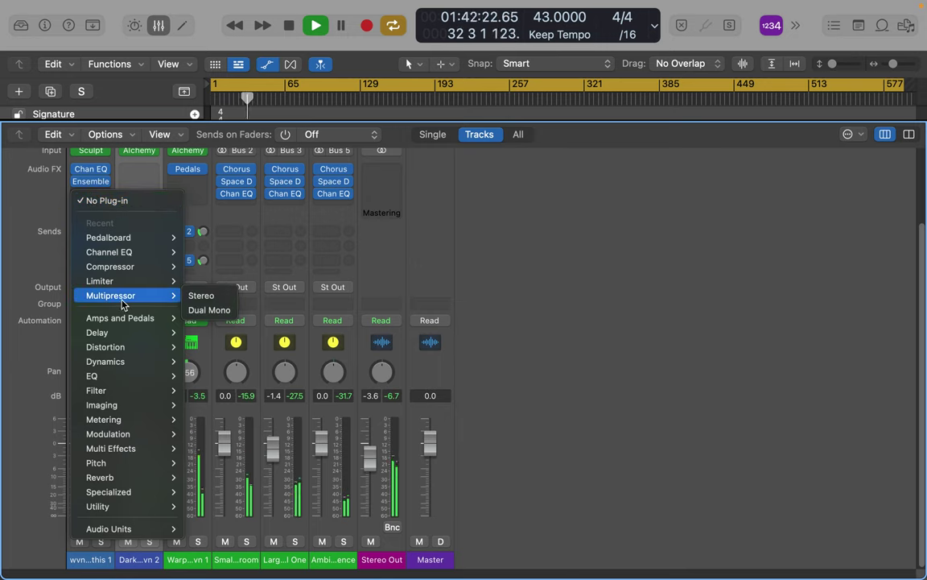
pyautogui.moveTo(125, 347)
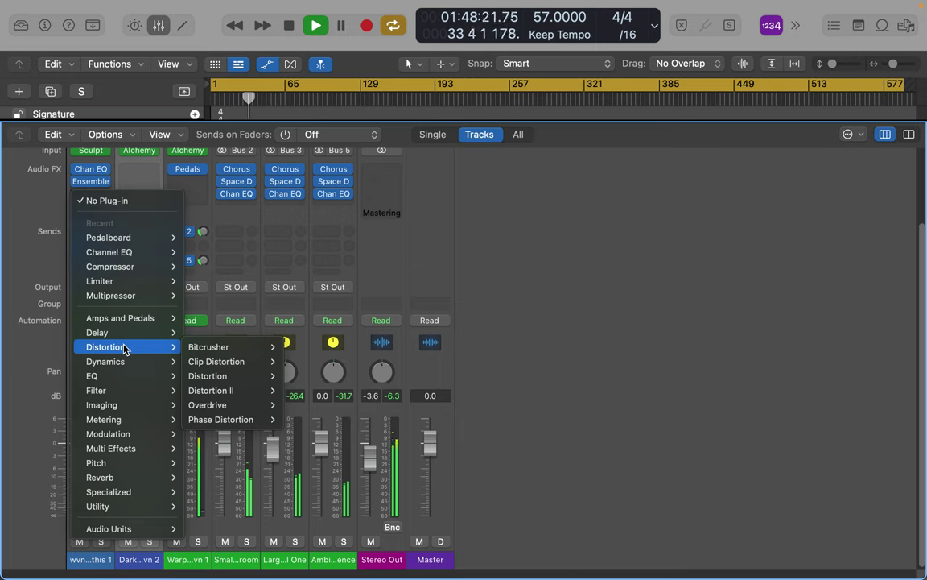
pyautogui.moveTo(123, 453)
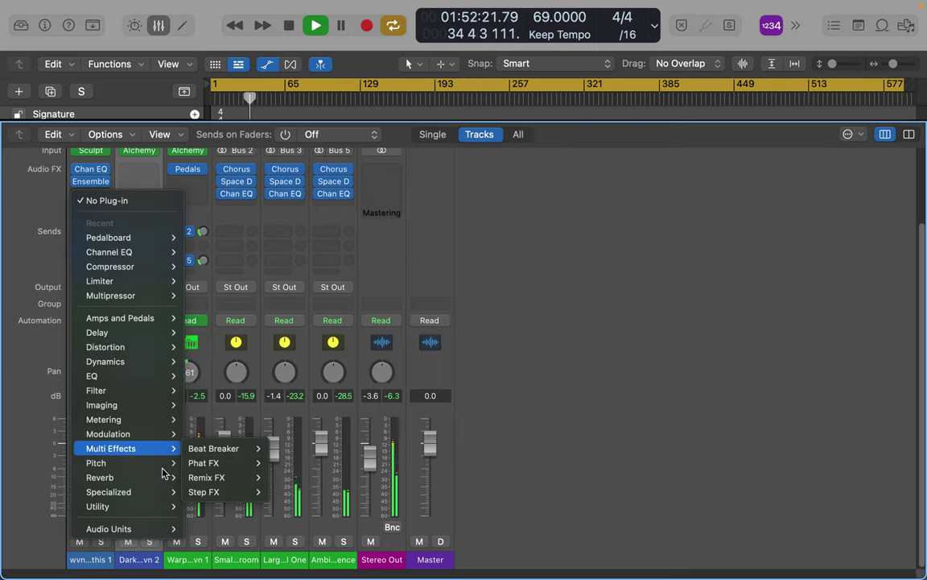
pyautogui.moveTo(203, 494)
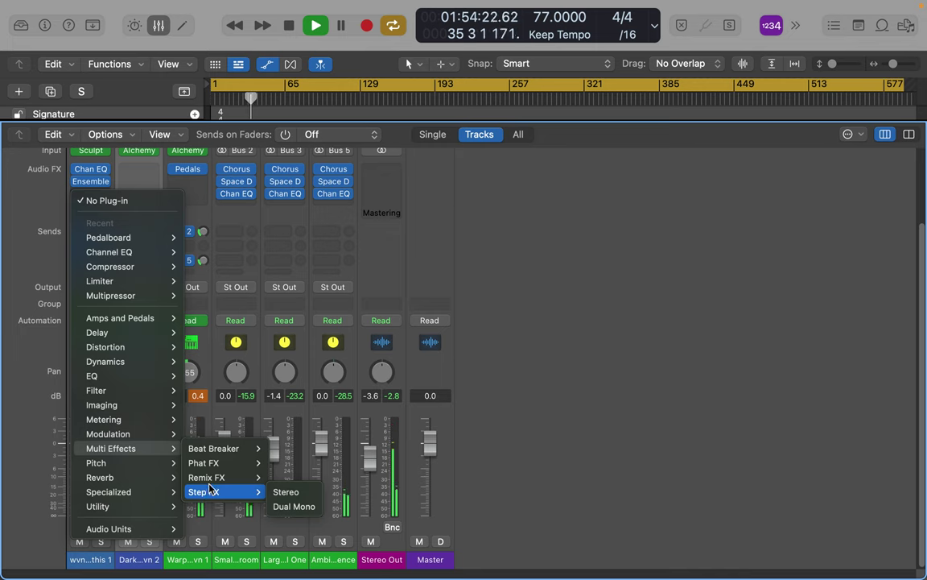
pyautogui.click(279, 481)
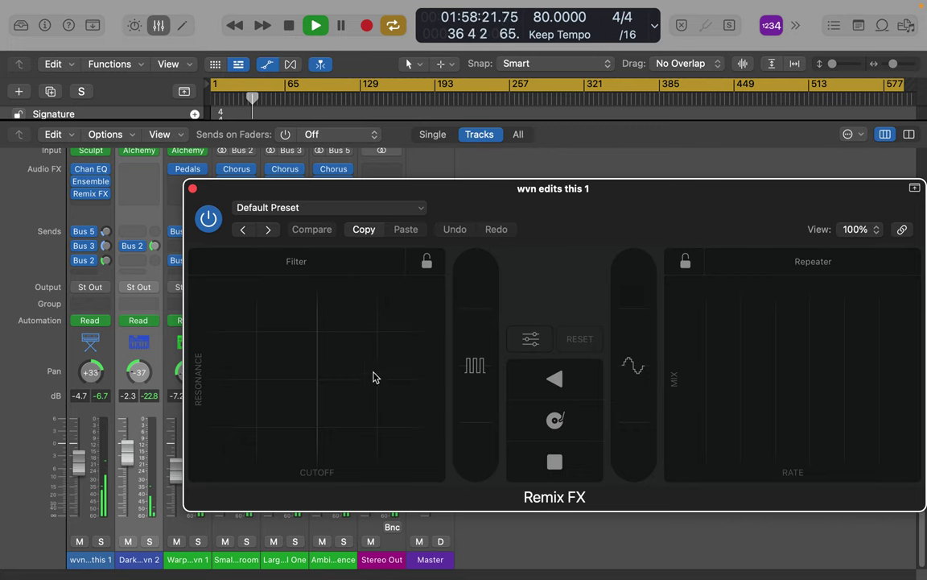
pyautogui.moveTo(585, 202); pyautogui.dragTo(547, 138)
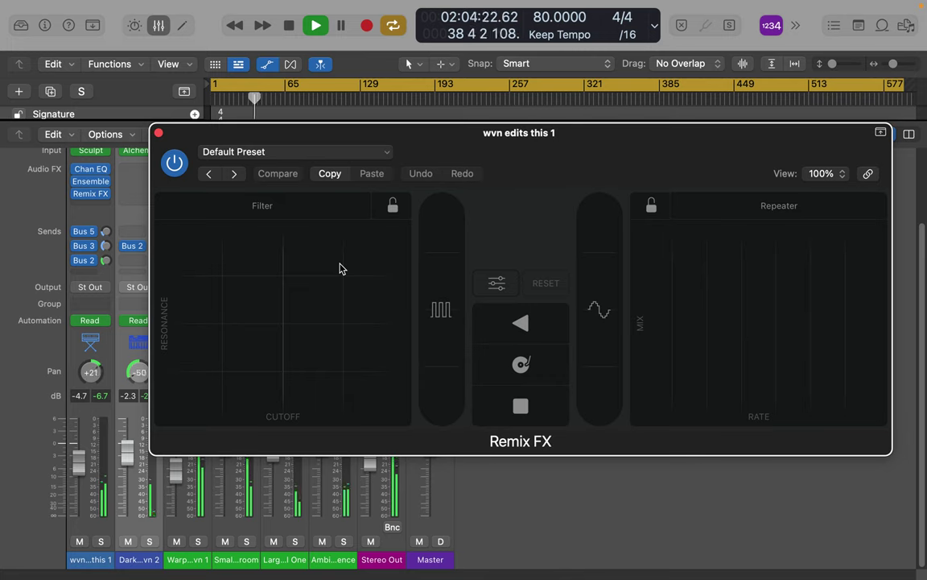
# Try out Remix FX's gater, Filter, Repeater and downsampler controls during playback, dismissing the system overload alert.
pyautogui.moveTo(440, 310); pyautogui.dragTo(458, 351)
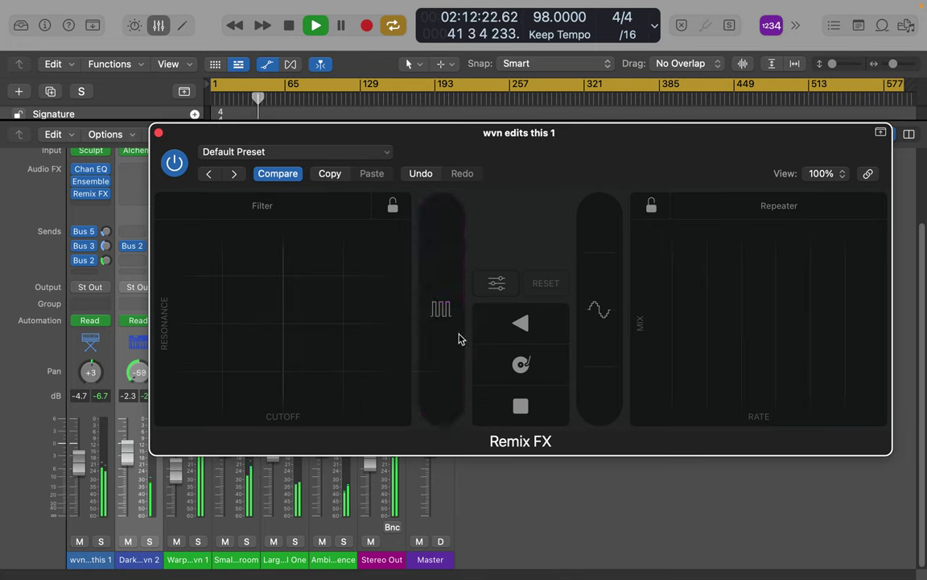
pyautogui.click(393, 209)
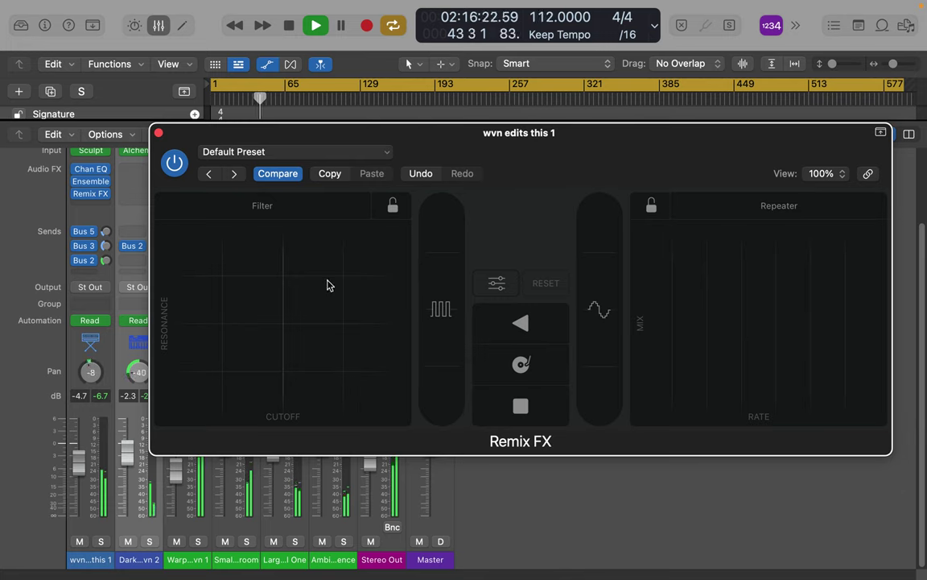
pyautogui.moveTo(317, 320); pyautogui.dragTo(193, 396)
pyautogui.moveTo(766, 317); pyautogui.dragTo(807, 282)
pyautogui.moveTo(853, 248); pyautogui.dragTo(666, 286)
pyautogui.moveTo(609, 330); pyautogui.dragTo(612, 264)
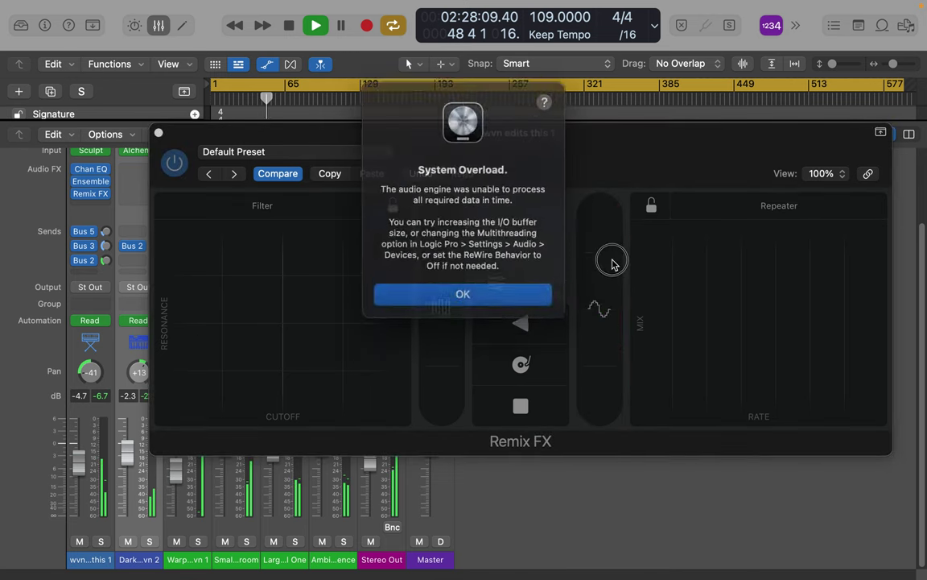
pyautogui.click(497, 292)
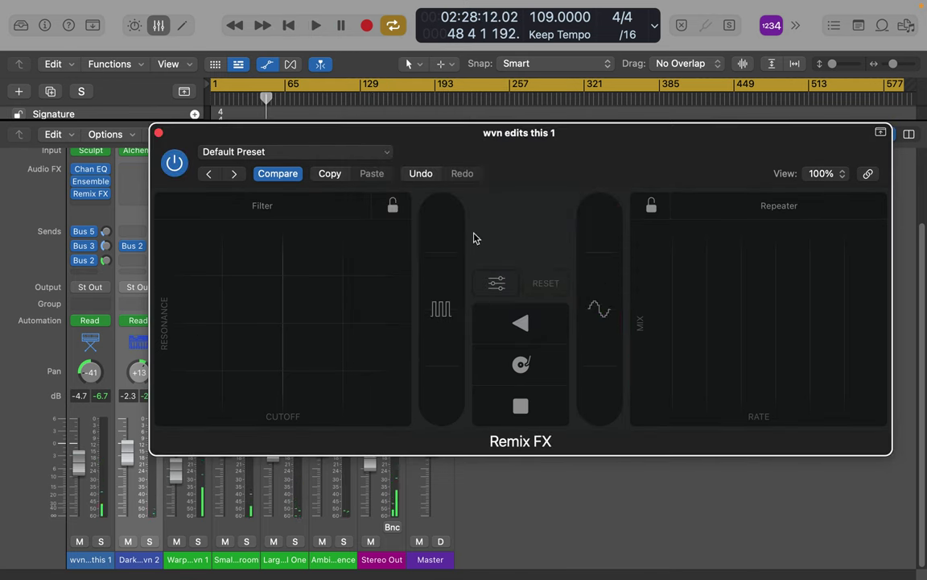
# Restart playback, lock the Filter and Repeater pads, and set the Repeater to a high rate and high mix.
pyautogui.click(320, 27)
pyautogui.moveTo(594, 321); pyautogui.dragTo(621, 346)
pyautogui.moveTo(678, 345); pyautogui.dragTo(842, 278)
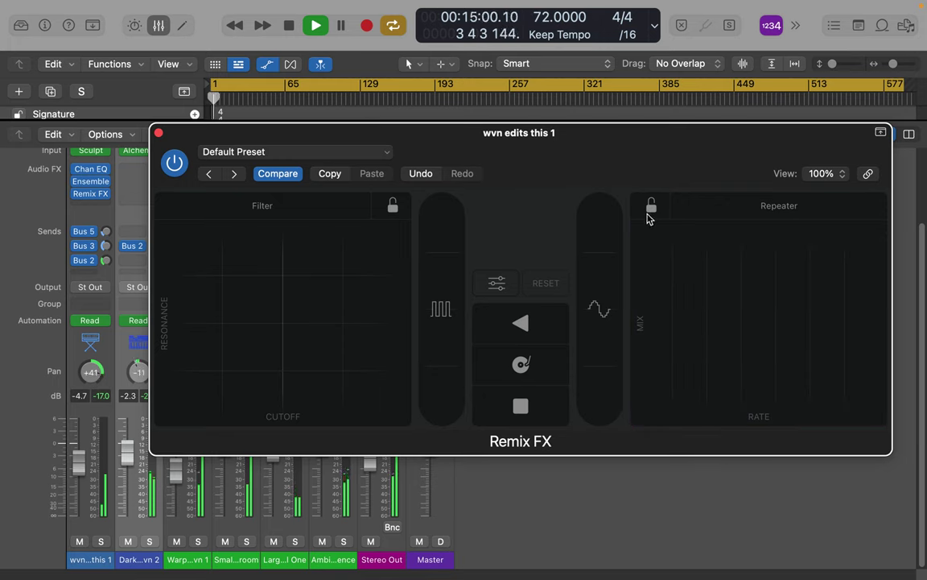
pyautogui.click(840, 256)
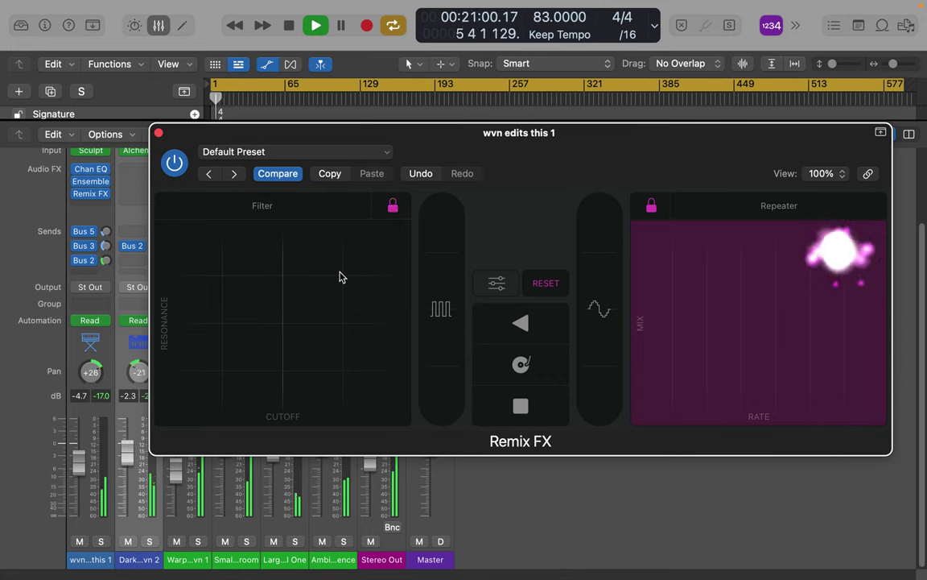
# Set the locked Filter pad to low cutoff and low resonance, dismissing the overload alert and resuming playback.
pyautogui.moveTo(322, 287); pyautogui.dragTo(201, 381)
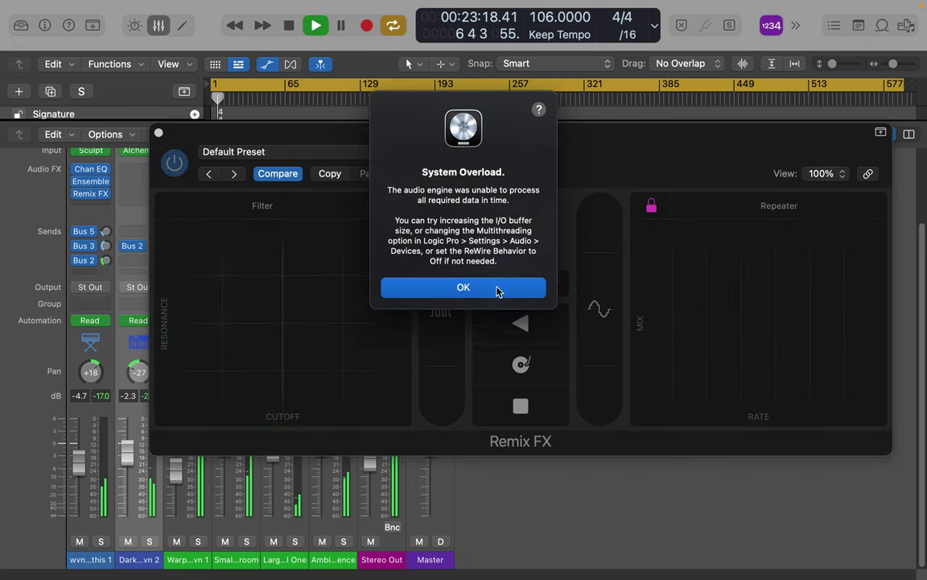
pyautogui.click(464, 288)
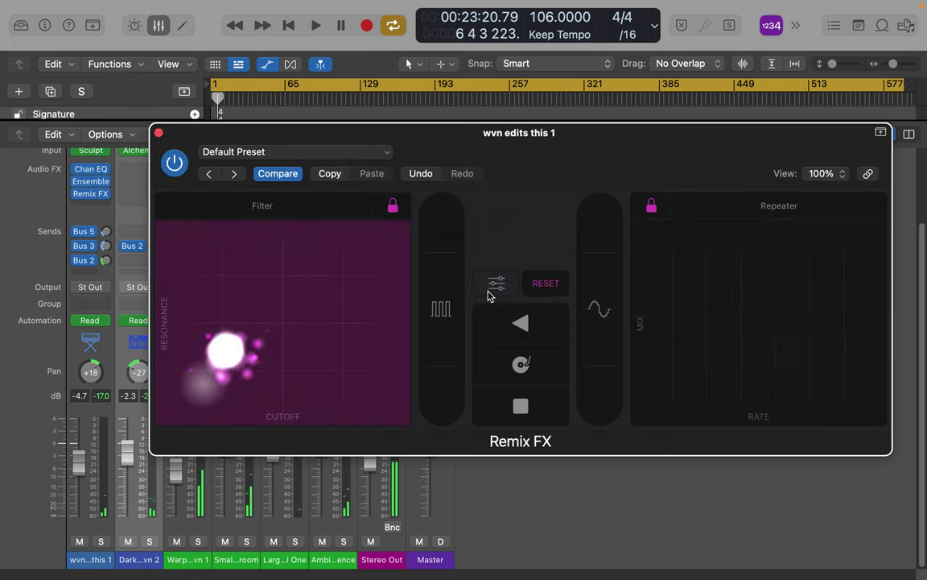
pyautogui.click(317, 26)
pyautogui.moveTo(224, 352)
pyautogui.mouseDown()
pyautogui.moveTo(374, 355)
pyautogui.moveTo(178, 367)
pyautogui.moveTo(205, 276)
pyautogui.moveTo(221, 257)
pyautogui.moveTo(342, 276)
pyautogui.moveTo(203, 384)
pyautogui.moveTo(348, 276)
pyautogui.moveTo(209, 362)
pyautogui.moveTo(214, 369)
pyautogui.mouseUp()
# Save the Remix FX setting as a new preset named "wvn 1 effects".
pyautogui.click(347, 153)
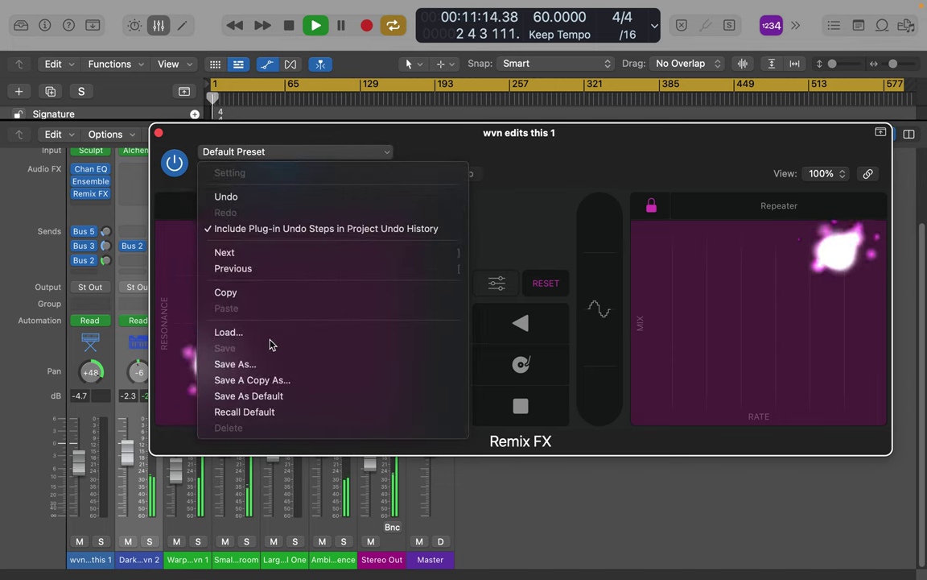
pyautogui.click(235, 363)
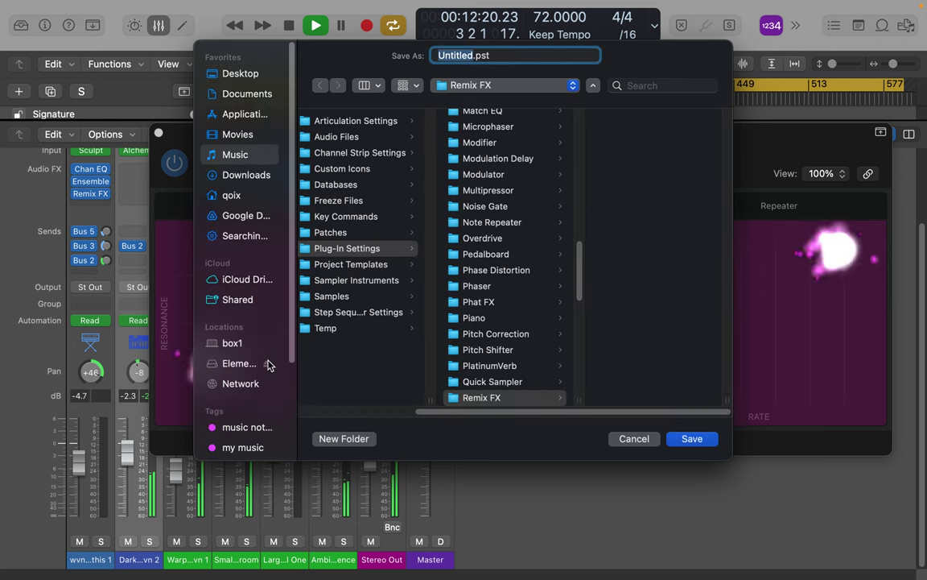
pyautogui.write('w')
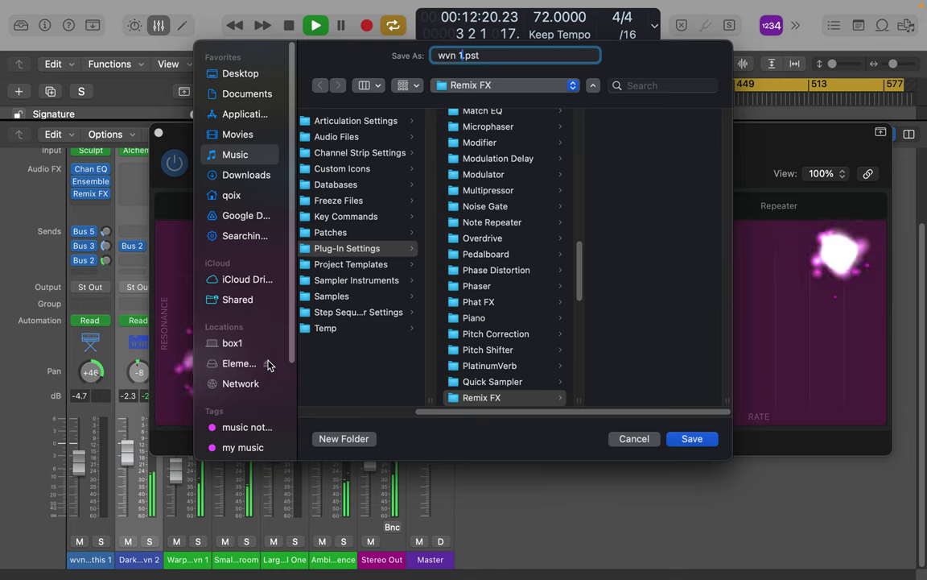
pyautogui.write('vn 1 effects')
pyautogui.press('Return')
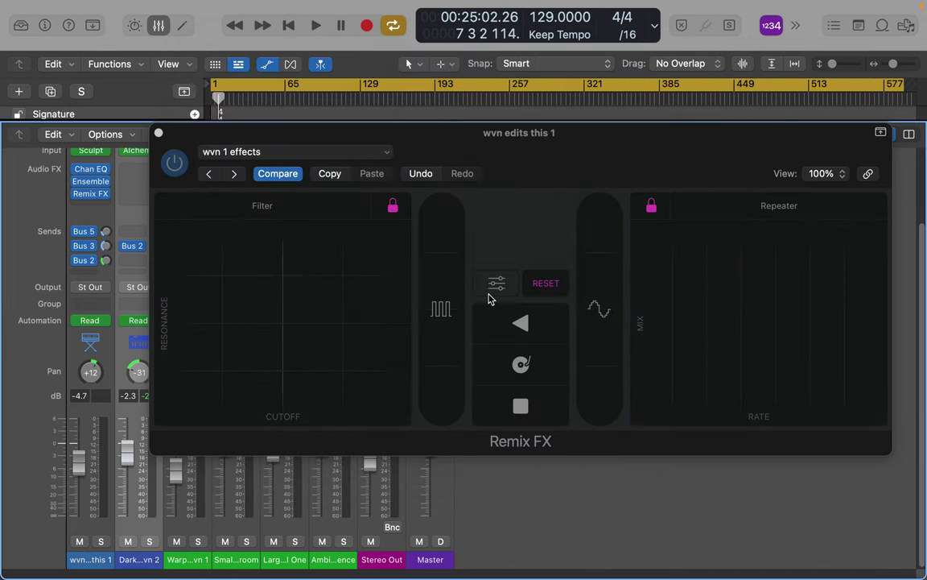
# Reload the "wvn 1 effects" preset in Remix FX and start playback from the beginning of the project.
pyautogui.click(258, 151)
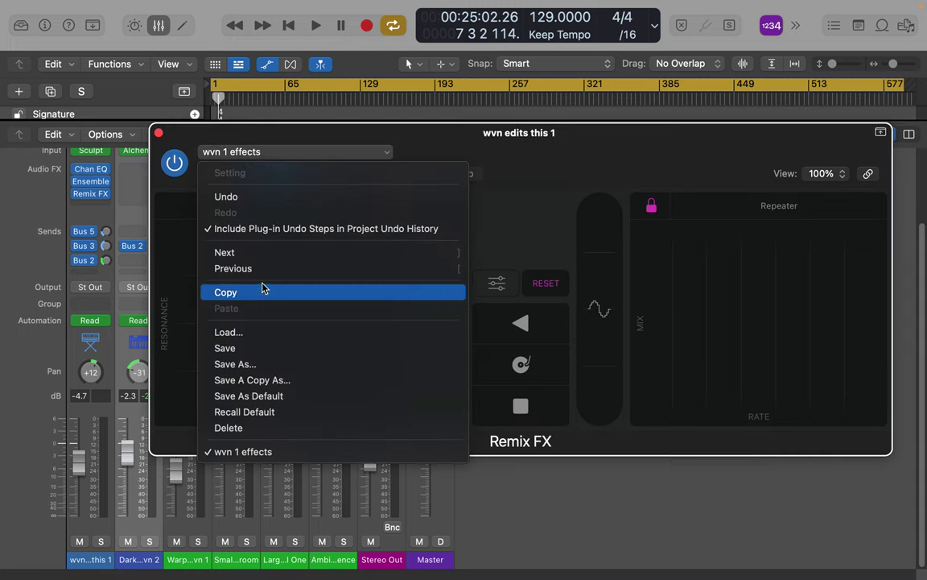
pyautogui.click(238, 452)
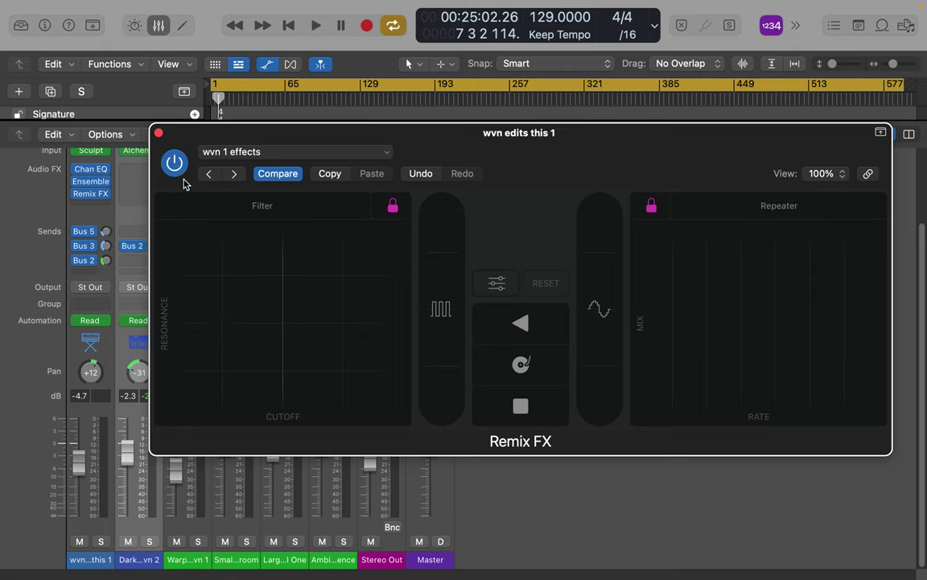
pyautogui.click(288, 25)
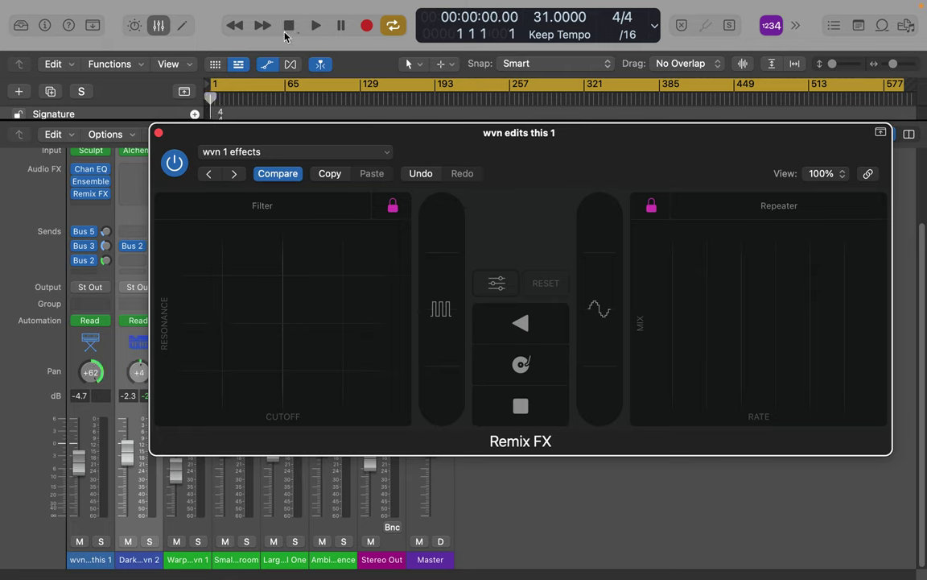
pyautogui.click(314, 26)
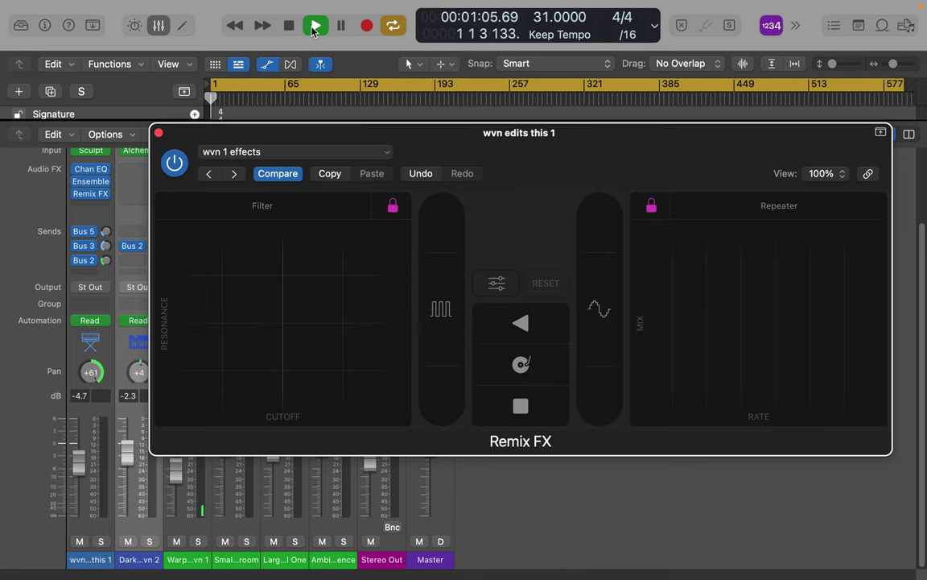
# Set the Remix FX Filter pad to low cutoff and low resonance, set the Repeater pad to high rate and high mix, and close the plug-in.
pyautogui.moveTo(345, 258); pyautogui.dragTo(347, 262)
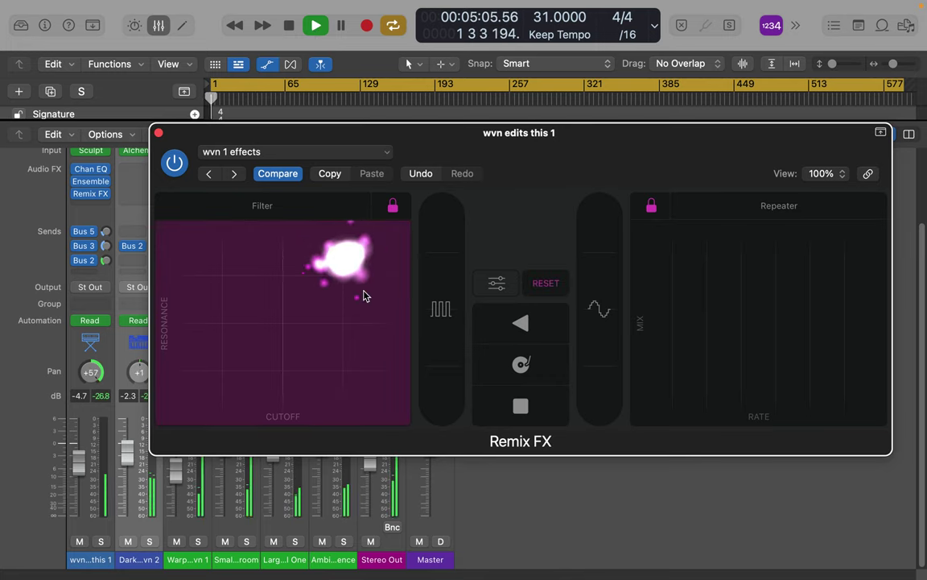
pyautogui.click(214, 372)
pyautogui.moveTo(745, 262); pyautogui.dragTo(808, 264)
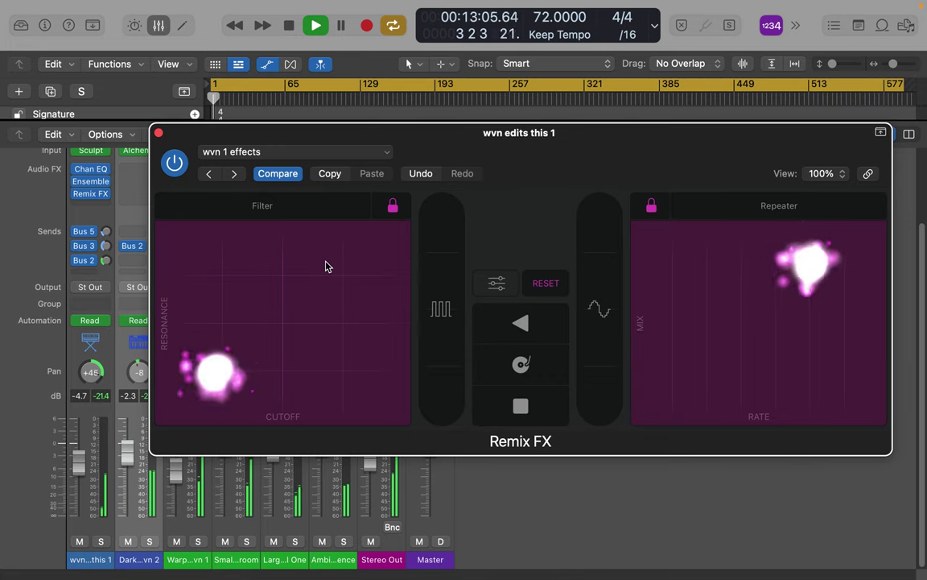
pyautogui.click(160, 134)
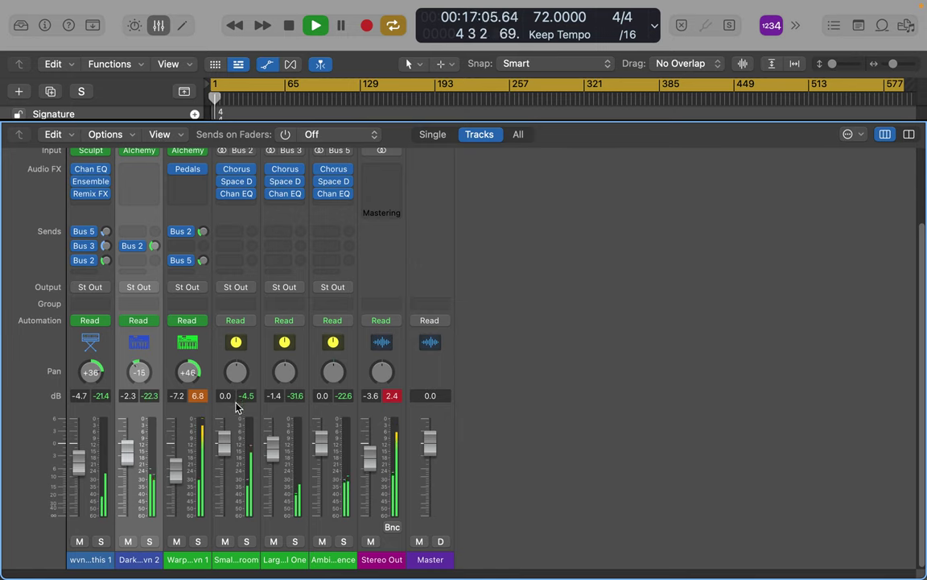
# Lower the Warped Pluck wvn 1 track's volume to -10.2 dB and reset its peak level reading.
pyautogui.click(199, 397)
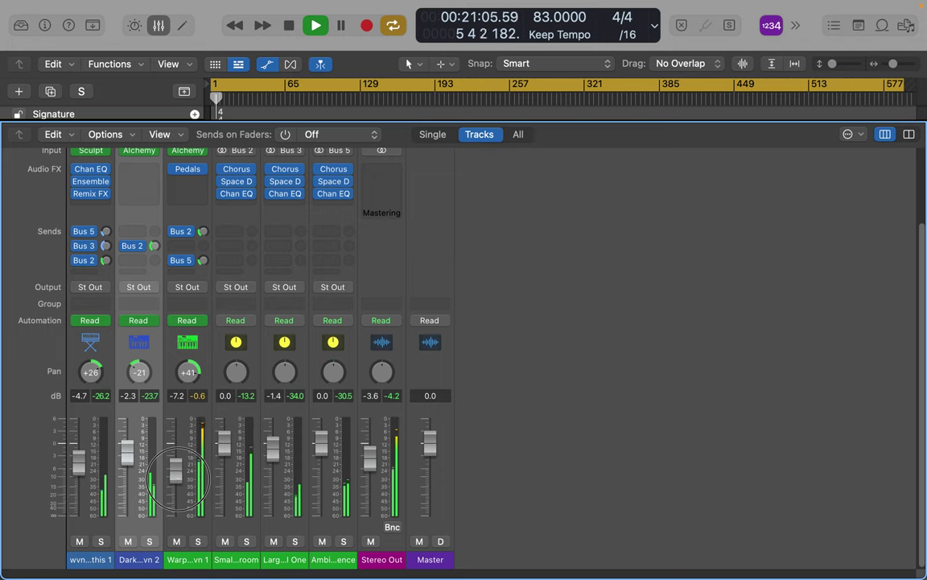
pyautogui.click(199, 397)
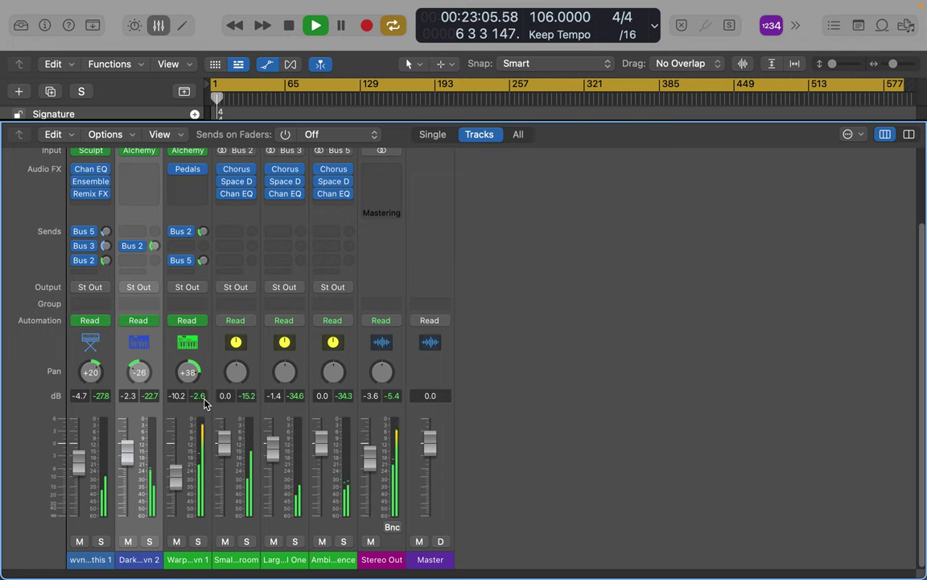
# Open the Pedalboard on the Warped Pluck wvn 1 track and adjust the blue wah's Q knob.
pyautogui.moveTo(187, 262)
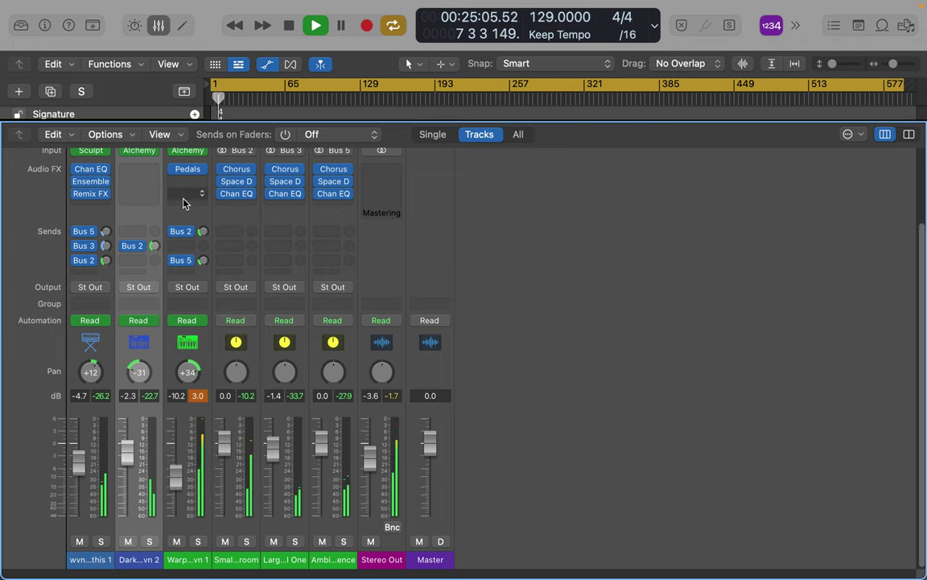
pyautogui.scroll(3, 184, 203)
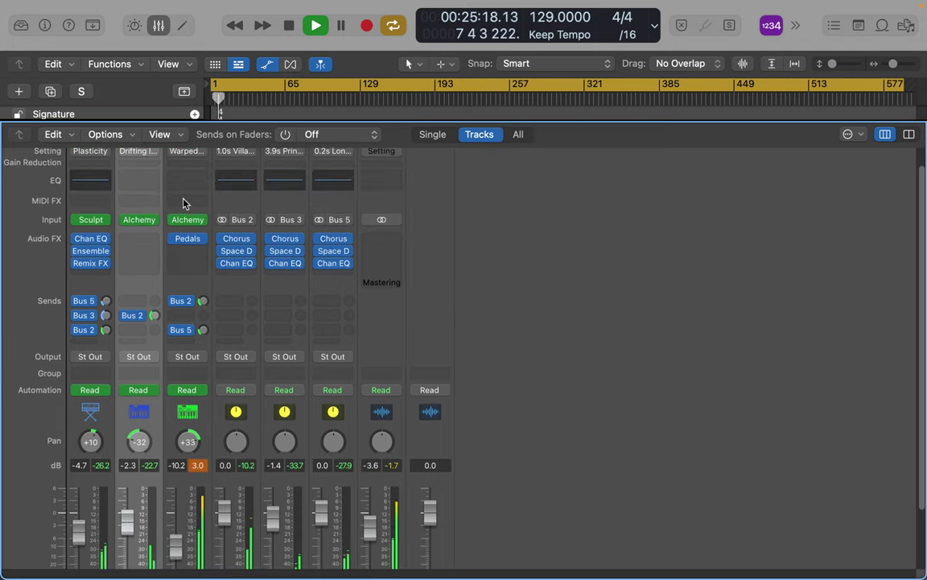
pyautogui.click(189, 240)
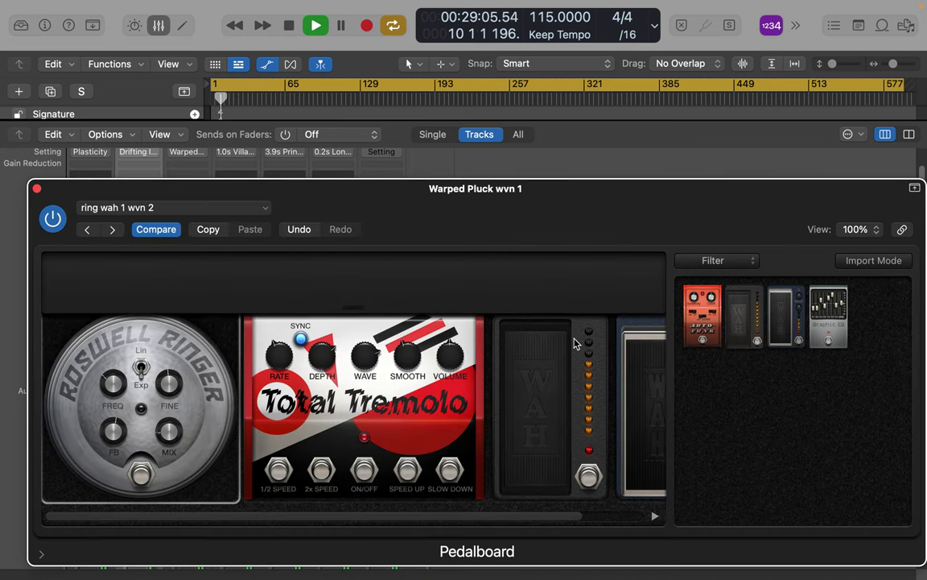
pyautogui.hscroll(3, 599, 394)
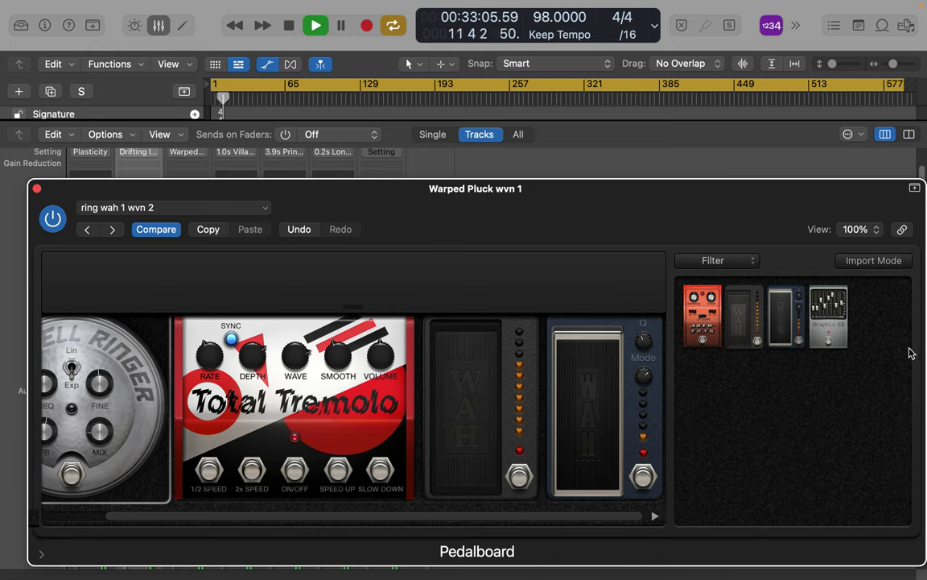
pyautogui.moveTo(644, 346); pyautogui.dragTo(648, 333)
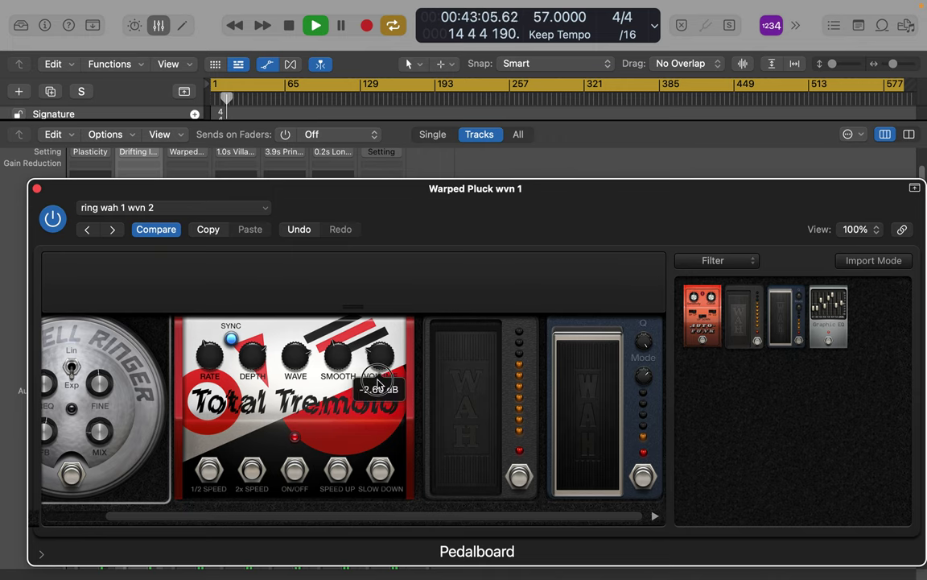
# Move the Total Tremolo pedal to the end of the chain after both wahs, and adjust its Volume, Wave and Smooth knobs.
pyautogui.moveTo(365, 342); pyautogui.dragTo(596, 370)
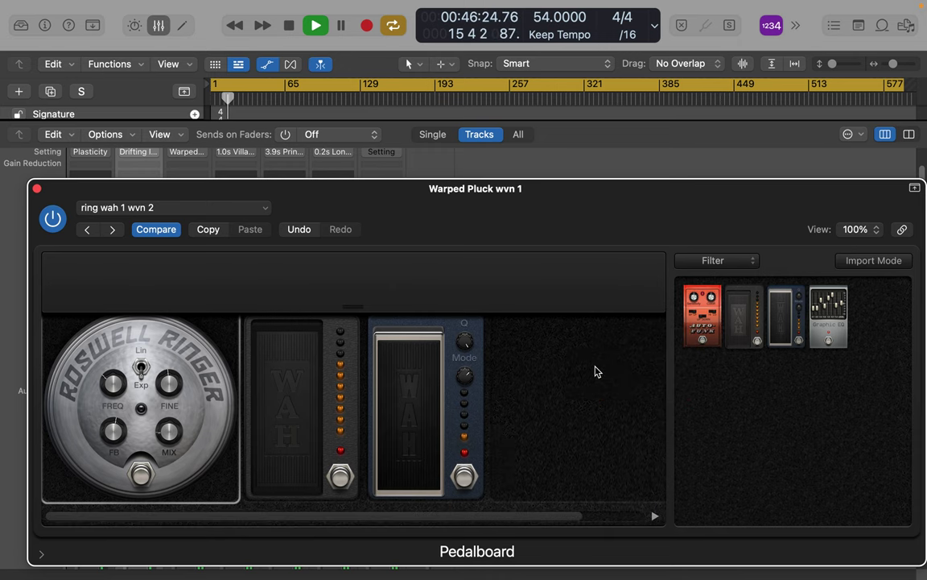
pyautogui.moveTo(627, 356); pyautogui.dragTo(626, 359)
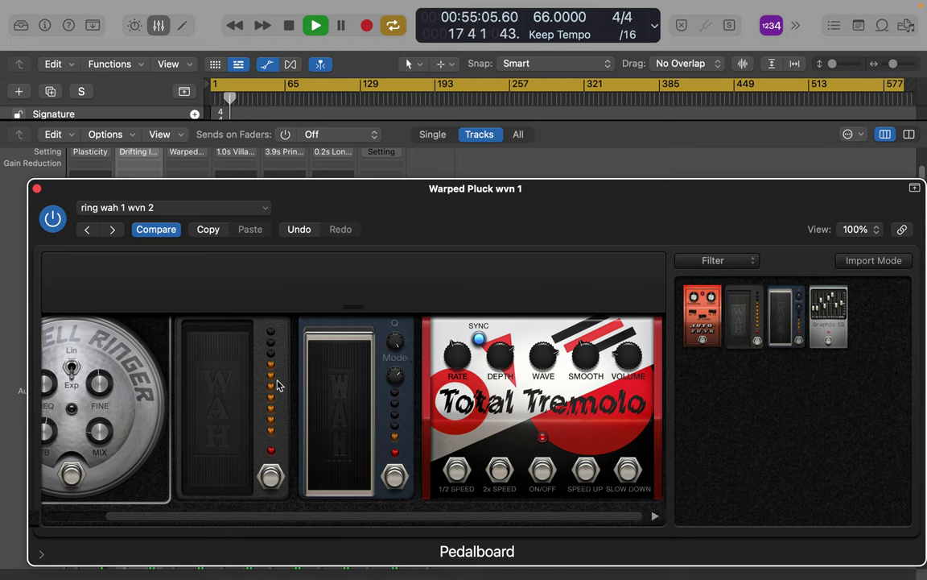
pyautogui.moveTo(541, 356); pyautogui.dragTo(542, 381)
pyautogui.moveTo(587, 356)
pyautogui.mouseDown()
pyautogui.moveTo(590, 318)
pyautogui.moveTo(591, 341)
pyautogui.mouseUp()
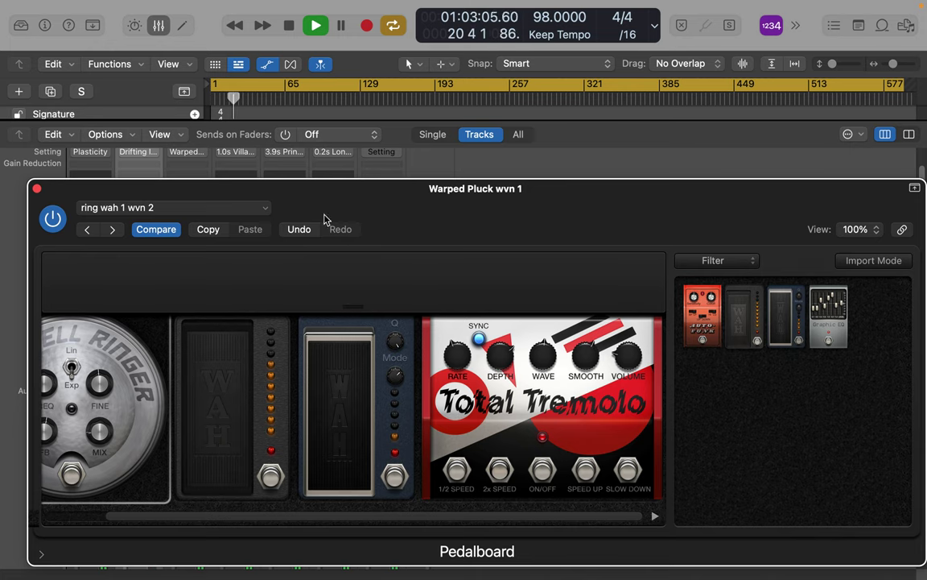
# Move the Pedalboard window clear of the mixer's track strips and reset the Warped Pluck wvn 1 track's peak level reading.
pyautogui.moveTo(60, 190); pyautogui.dragTo(320, 187)
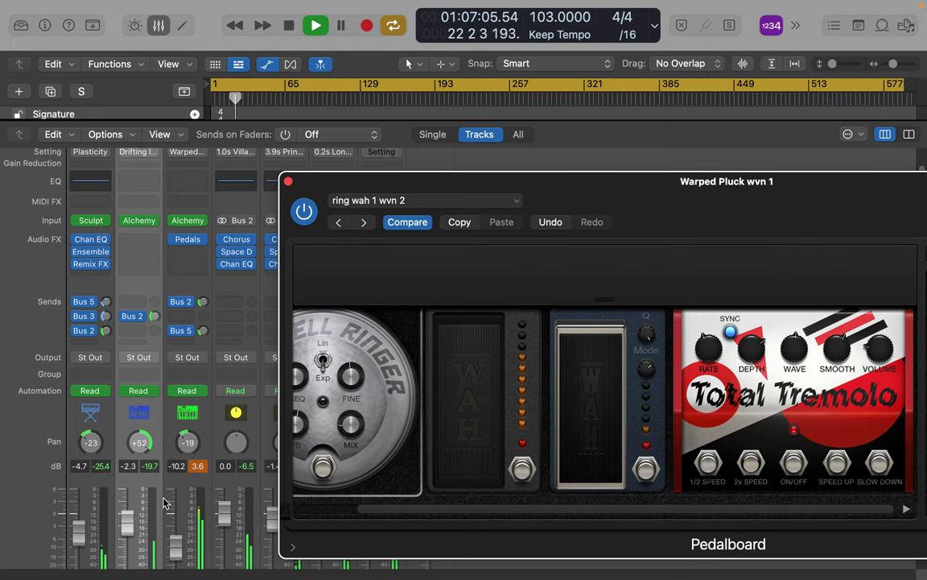
pyautogui.click(201, 467)
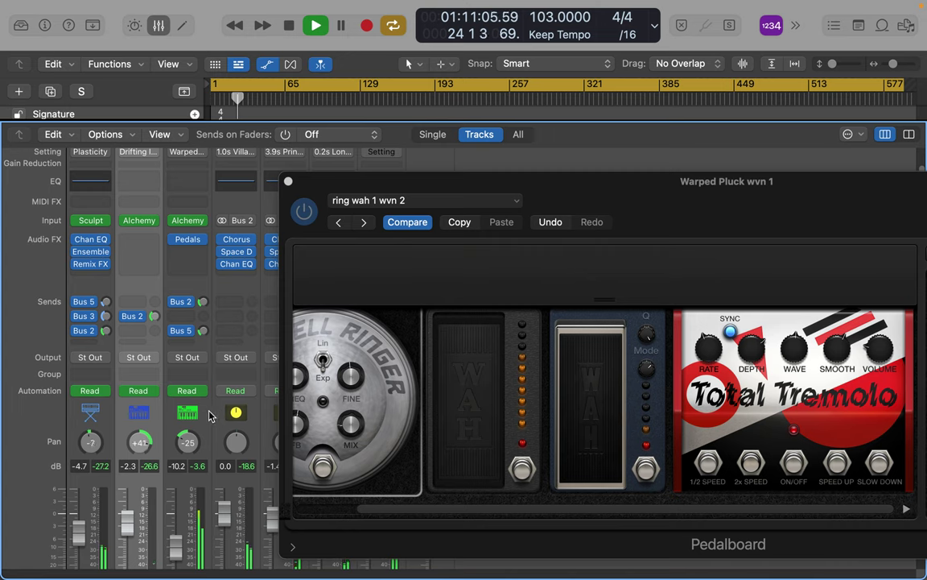
pyautogui.moveTo(572, 189); pyautogui.dragTo(571, 67)
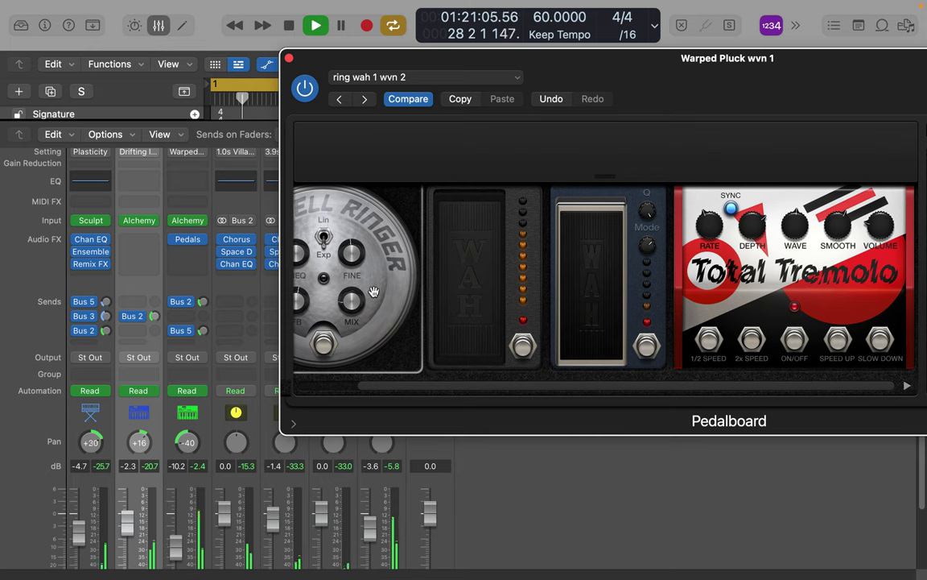
# Turn on the Roswell Ringer pedal and adjust its Mix knob, trying values up to 96 %.
pyautogui.moveTo(358, 316); pyautogui.dragTo(367, 229)
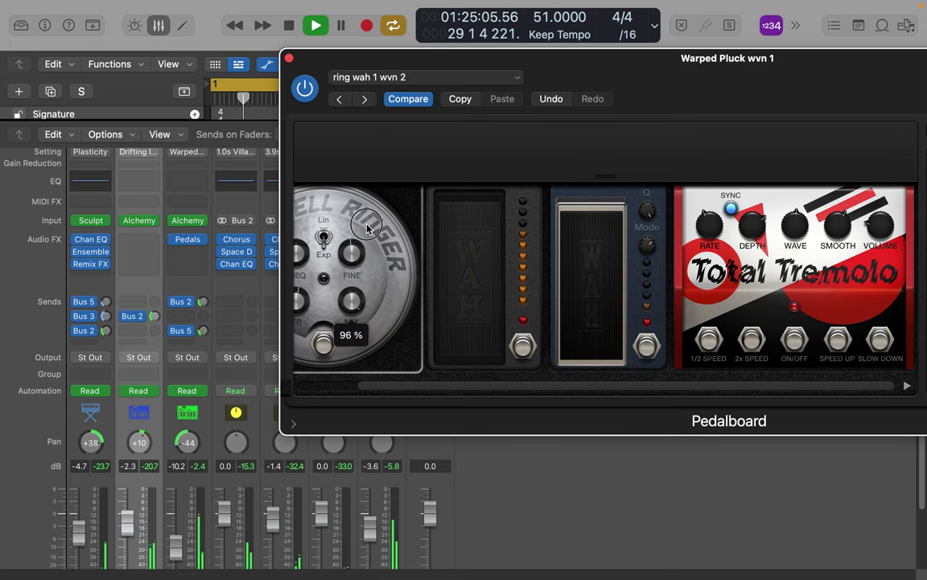
pyautogui.moveTo(366, 229); pyautogui.dragTo(355, 273)
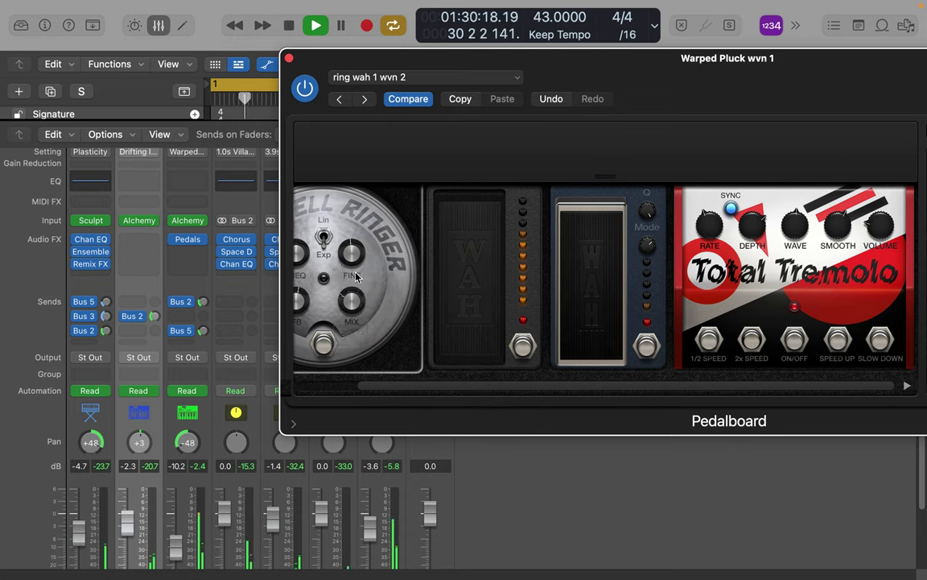
pyautogui.click(325, 344)
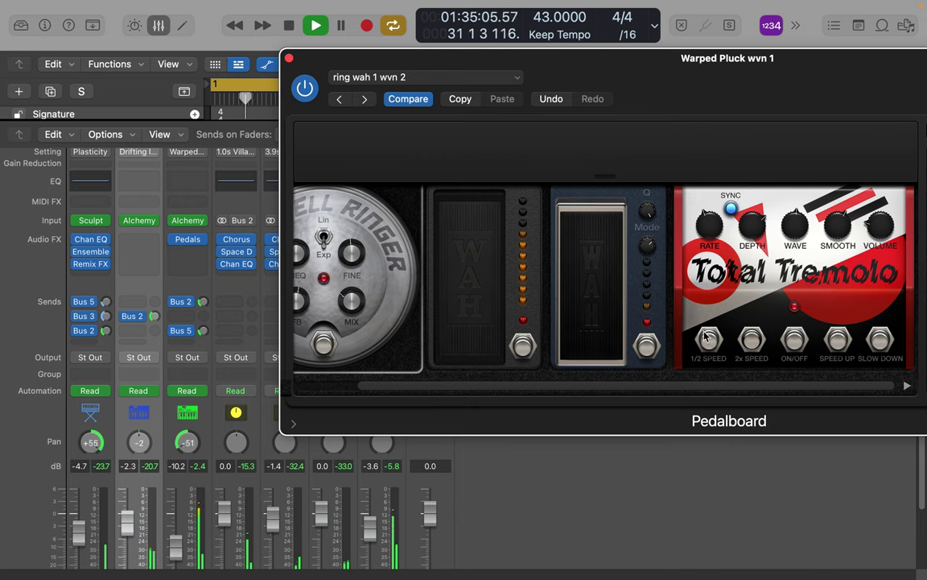
pyautogui.moveTo(370, 308)
pyautogui.mouseDown()
pyautogui.moveTo(364, 256)
pyautogui.moveTo(373, 321)
pyautogui.mouseUp()
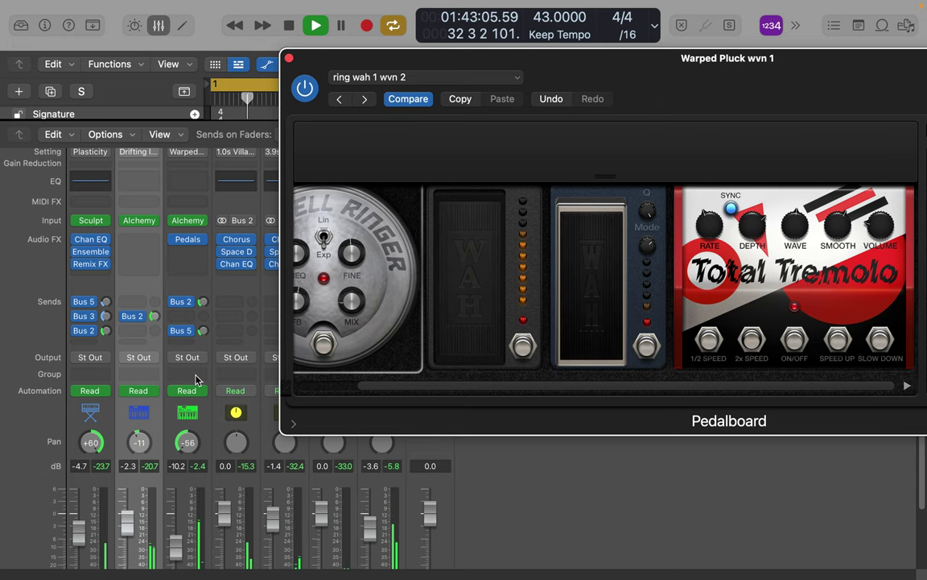
# Solo the Warped Pluck wvn 1 track, adjust the treadle positions of the blue and black wah pedals, and close the Pedalboard.
pyautogui.scroll(-3, 193, 470)
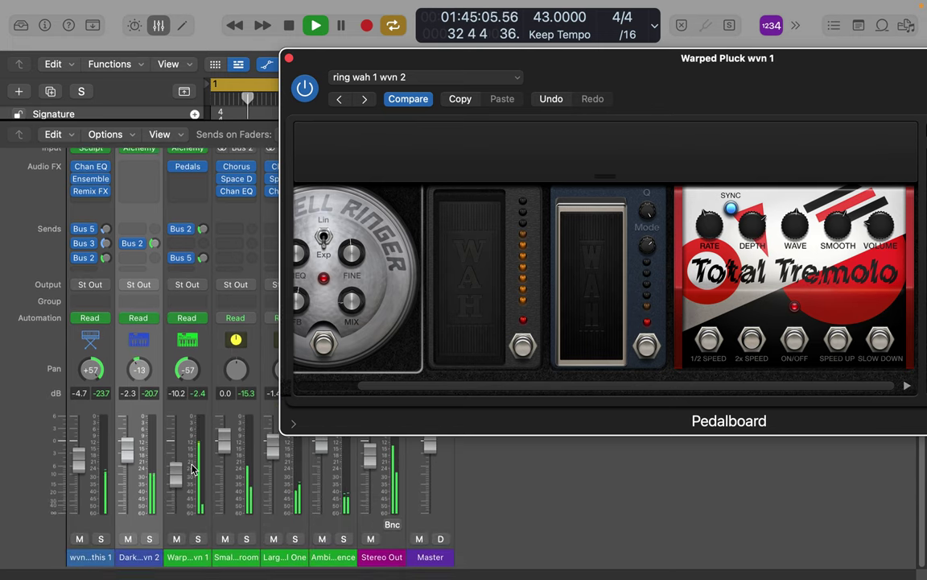
pyautogui.click(198, 541)
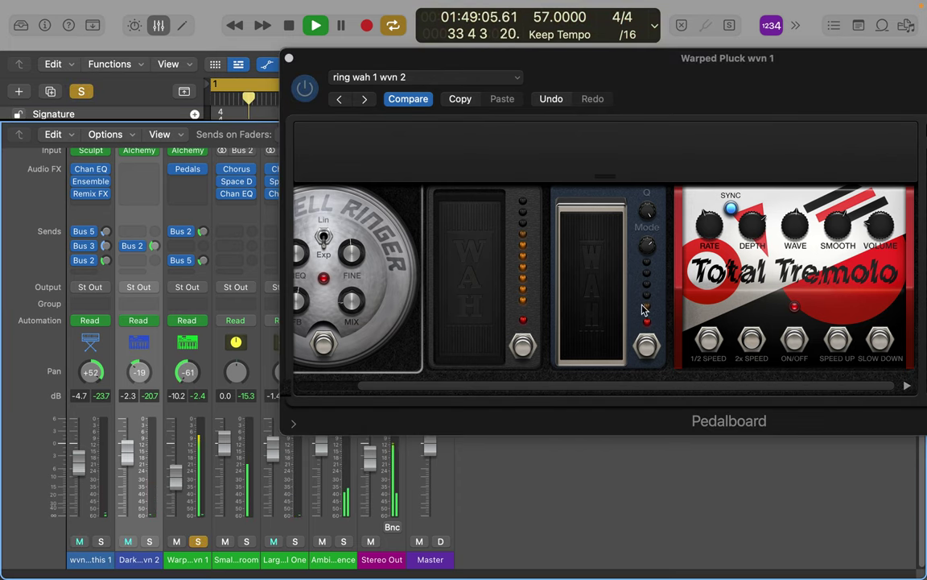
pyautogui.click(600, 278)
pyautogui.moveTo(600, 277); pyautogui.dragTo(602, 281)
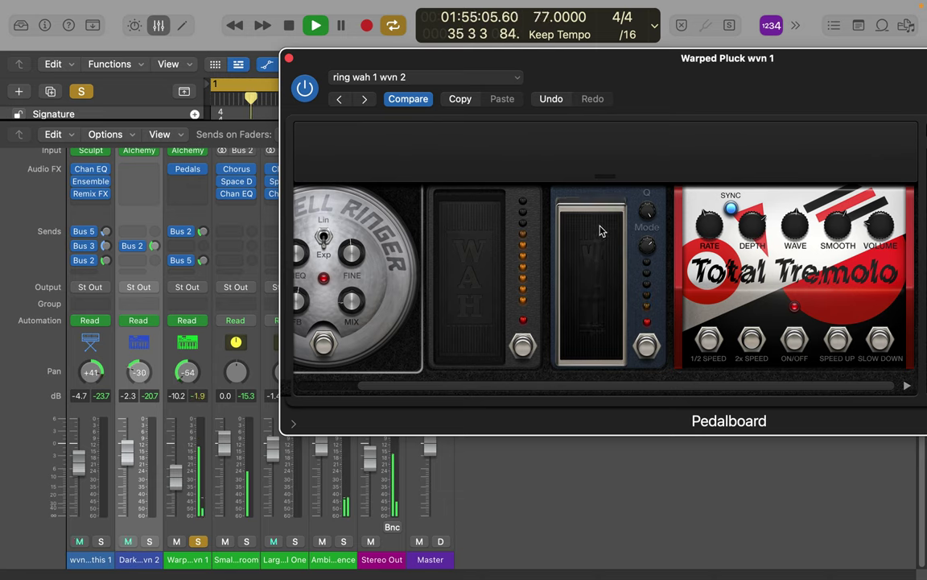
pyautogui.moveTo(601, 268); pyautogui.dragTo(602, 244)
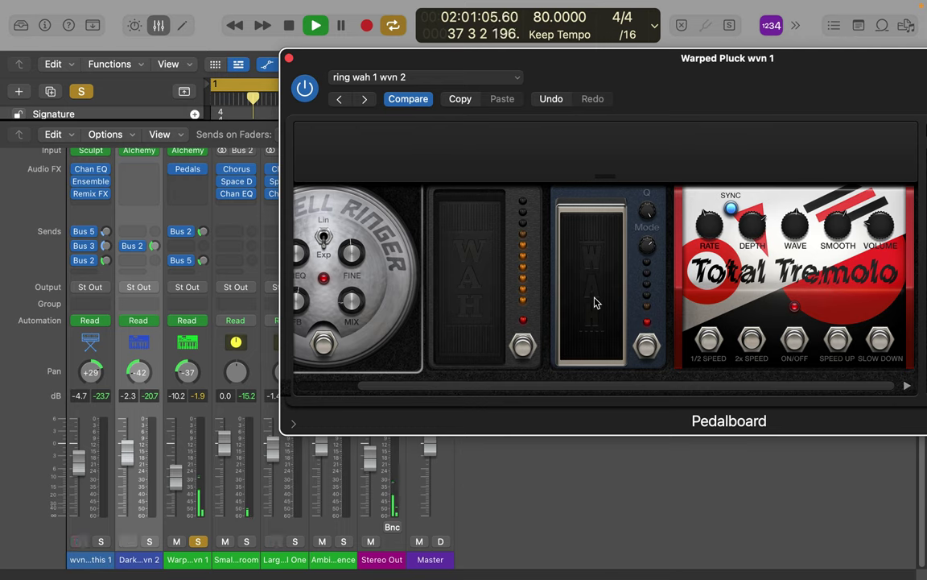
pyautogui.moveTo(485, 300); pyautogui.dragTo(501, 310)
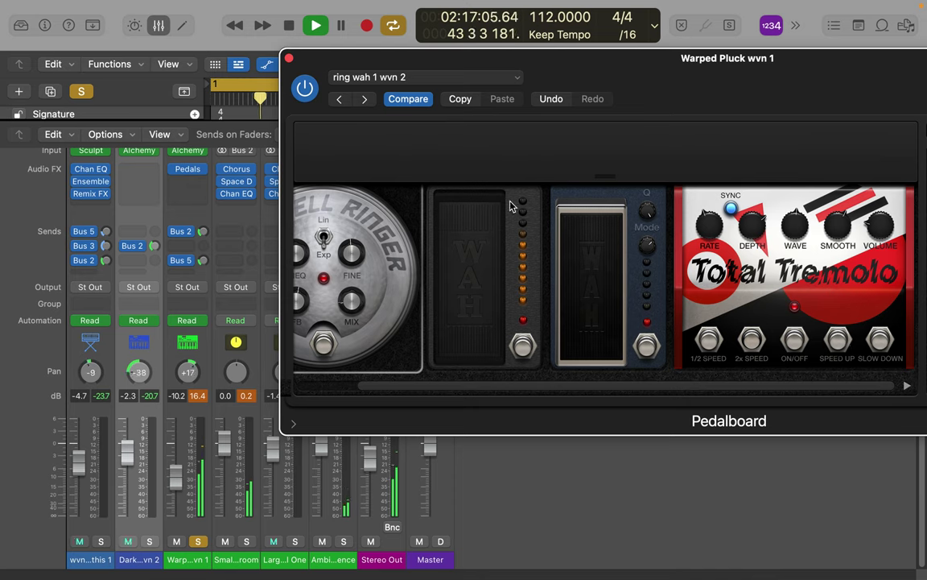
pyautogui.moveTo(447, 176)
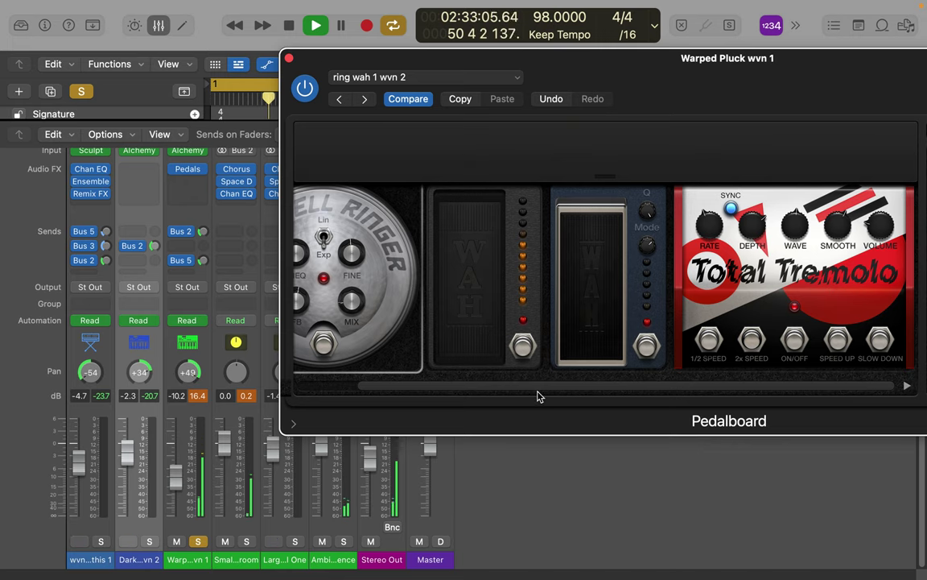
pyautogui.moveTo(431, 388); pyautogui.dragTo(326, 388)
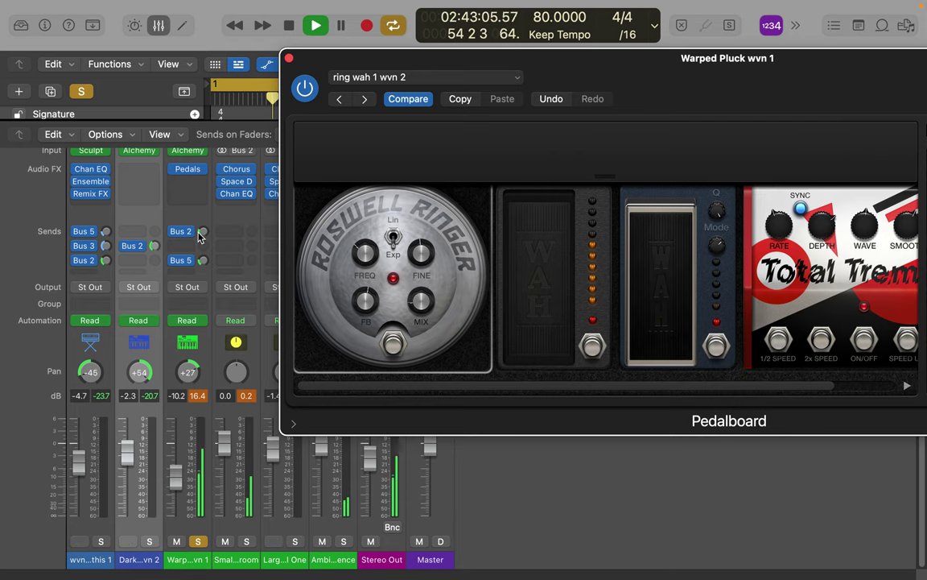
pyautogui.click(289, 60)
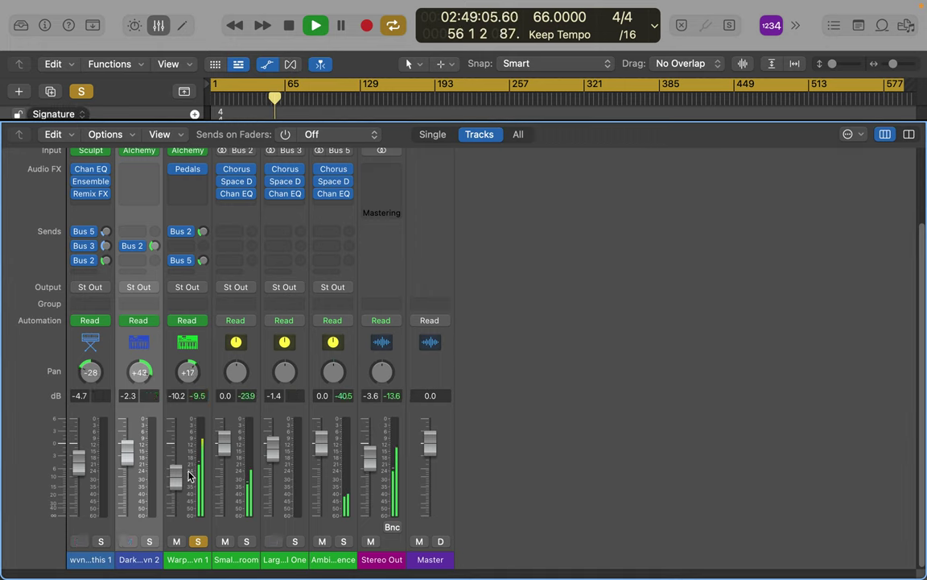
# Lower the Warped Pluck wvn 1 track's volume to -12.8 dB and turn off its solo.
pyautogui.moveTo(176, 484); pyautogui.dragTo(176, 490)
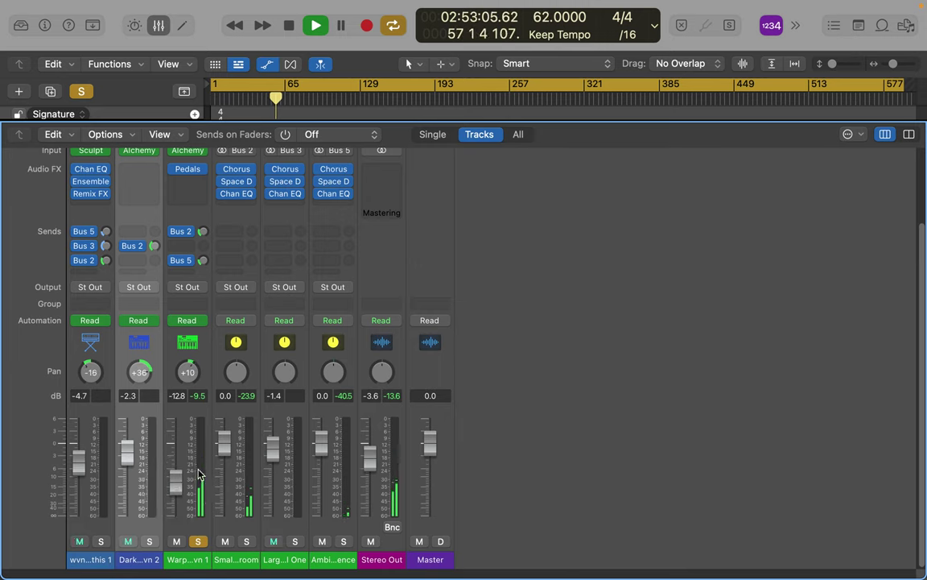
pyautogui.click(198, 541)
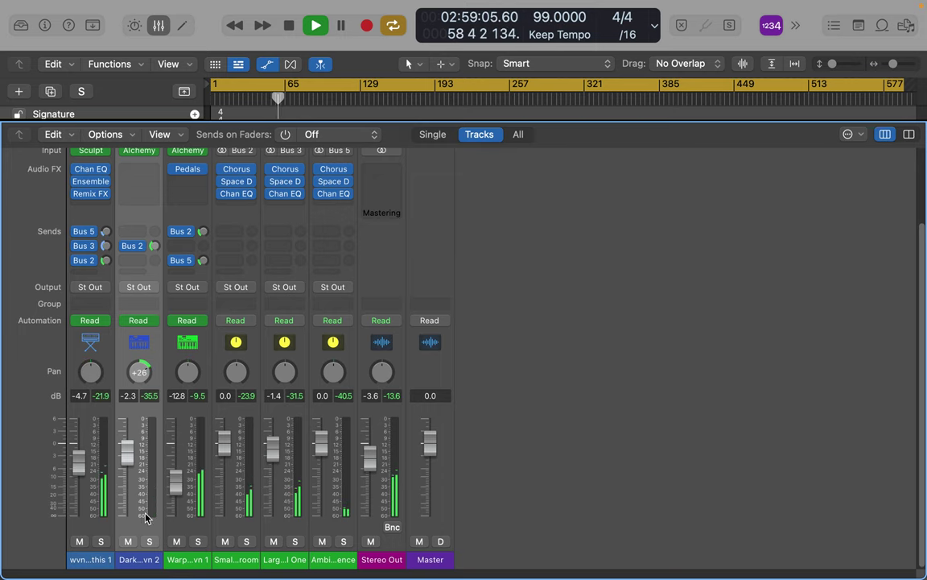
# Insert the Vocal Transformer pitch effect on the Darkness Beyond Now wvn 2 track.
pyautogui.scroll(5, 148, 515)
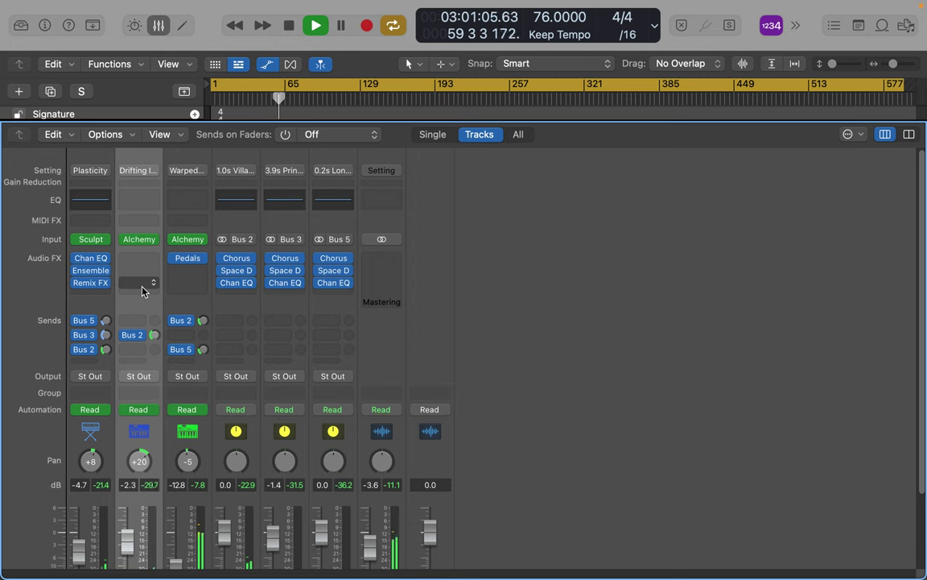
pyautogui.scroll(-3, 145, 414)
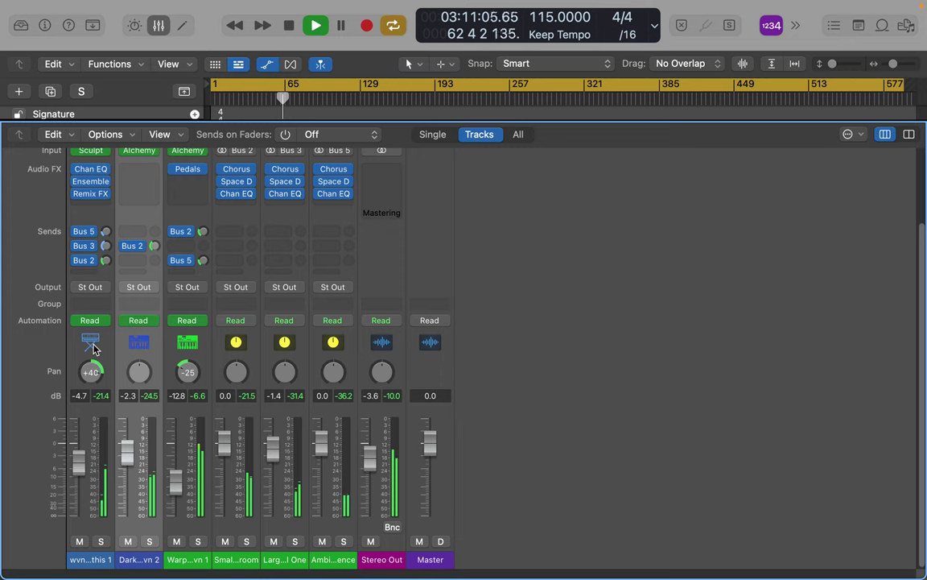
pyautogui.click(140, 170)
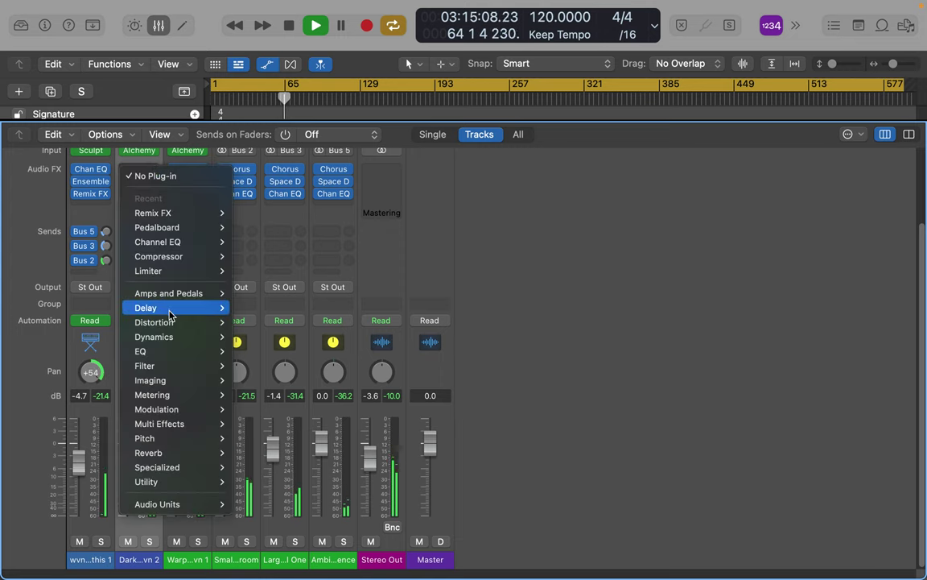
pyautogui.moveTo(171, 324)
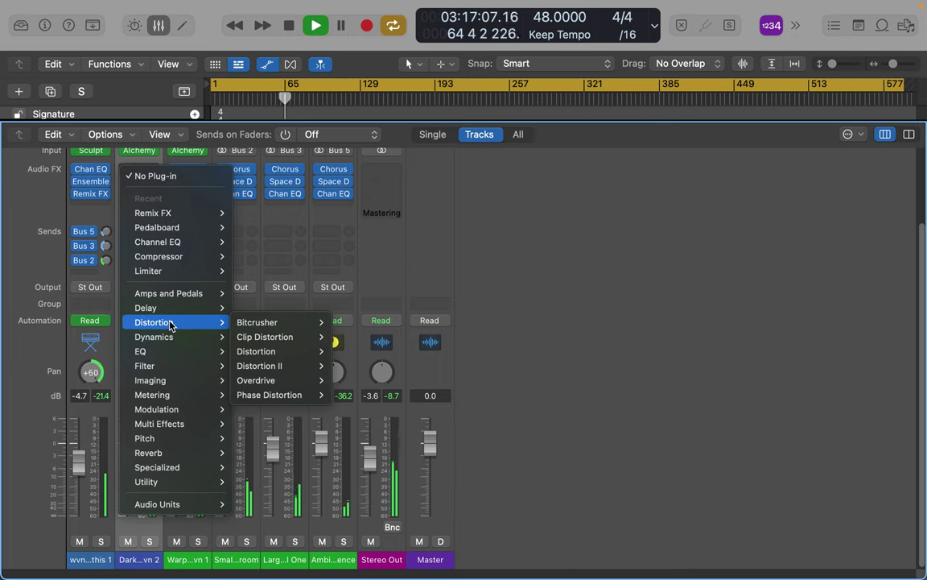
pyautogui.moveTo(170, 381)
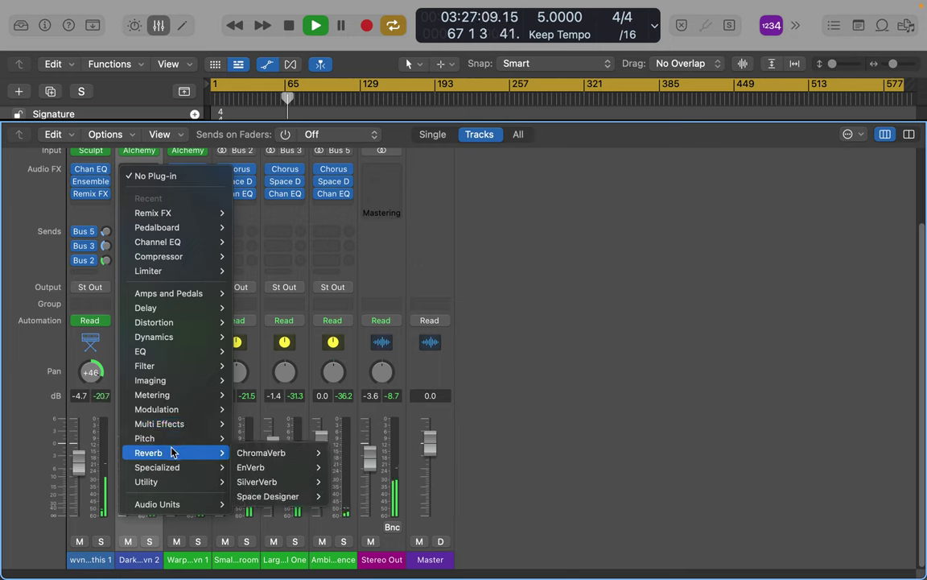
pyautogui.moveTo(173, 441)
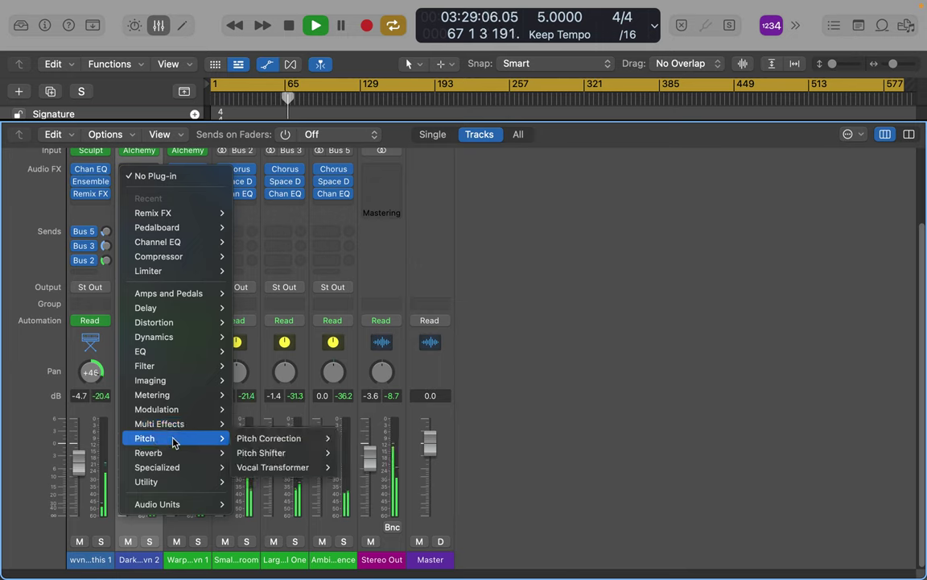
pyautogui.click(290, 469)
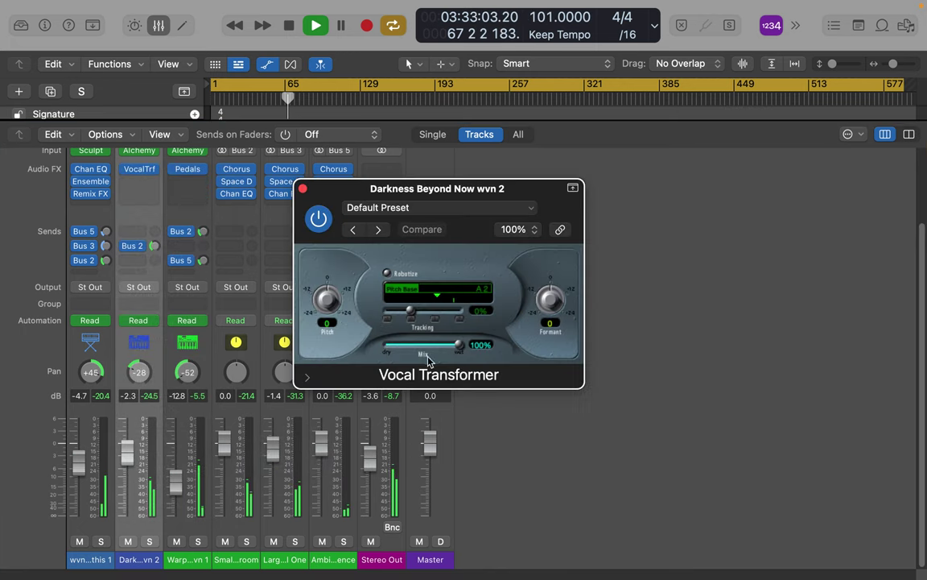
# Load the Female Rap Double High voice preset in the Vocal Transformer.
pyautogui.click(449, 209)
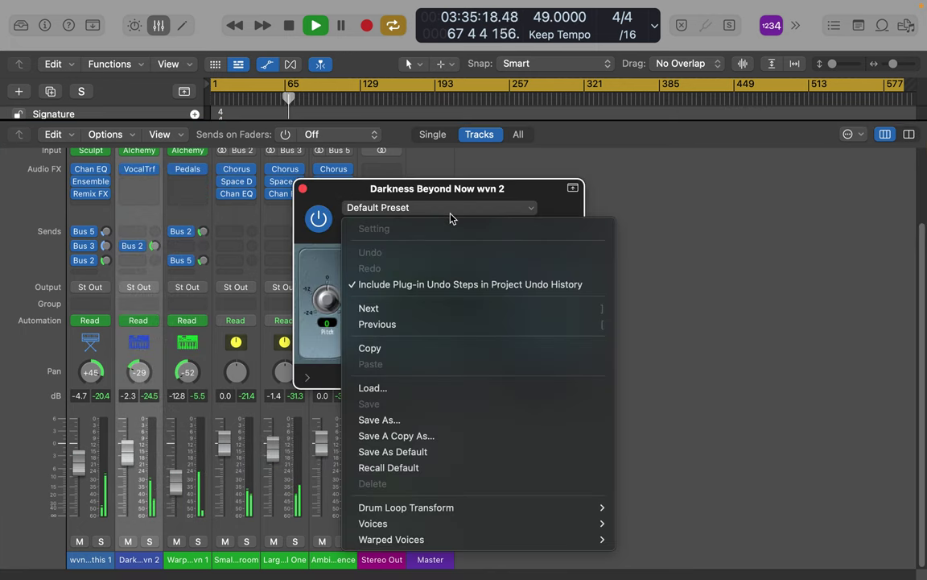
pyautogui.moveTo(428, 514)
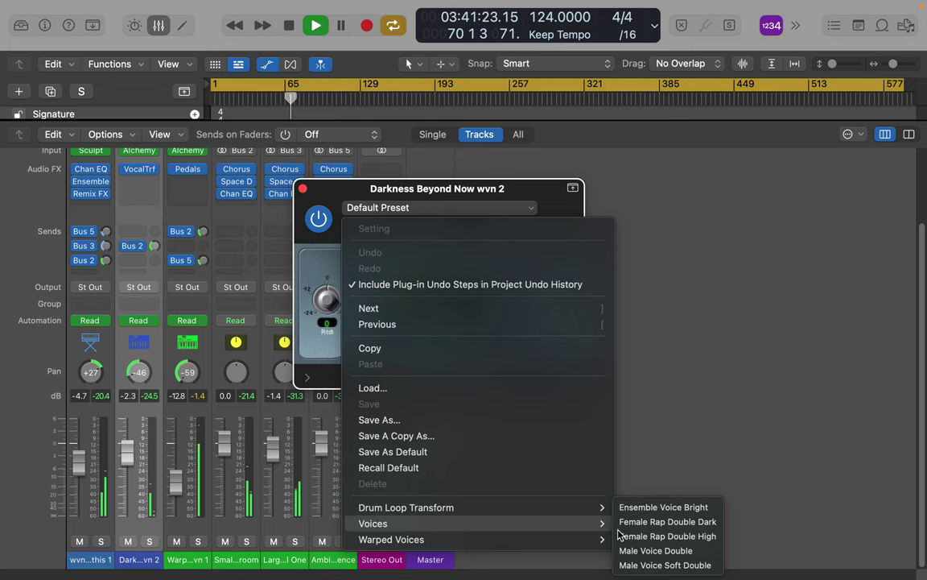
pyautogui.click(668, 536)
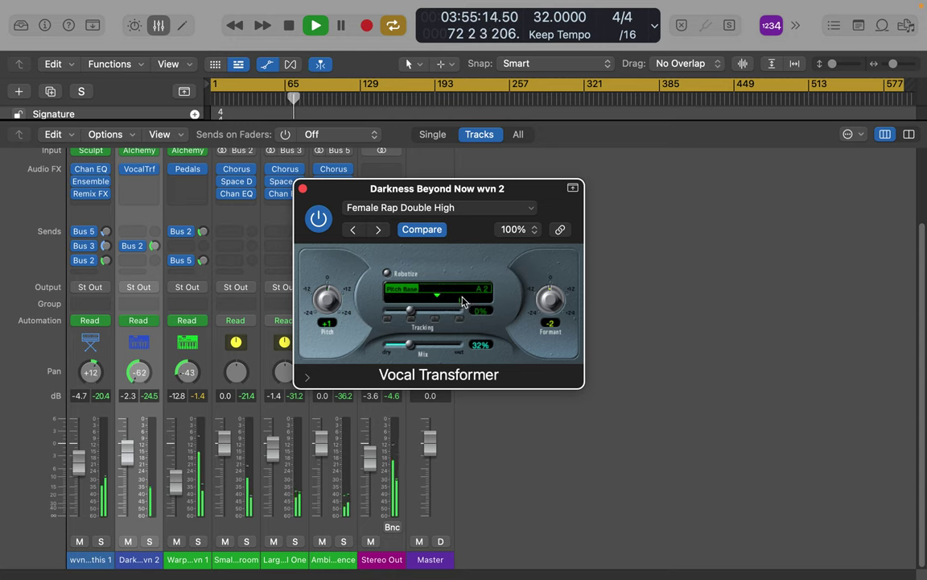
# Set the Vocal Transformer's formant to +3, its pitch to +8 and its mix to 51 %.
pyautogui.moveTo(552, 303); pyautogui.dragTo(499, 265)
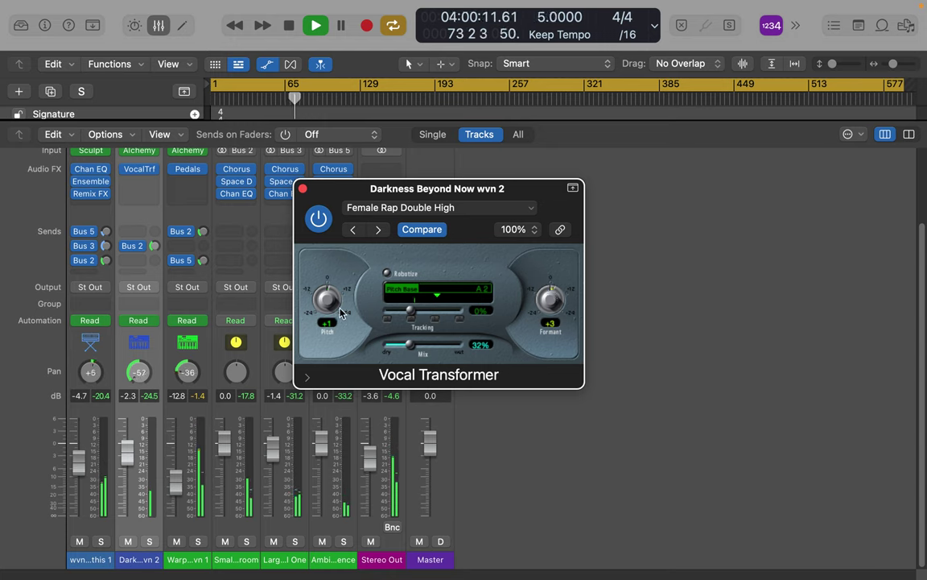
pyautogui.moveTo(326, 304); pyautogui.dragTo(326, 285)
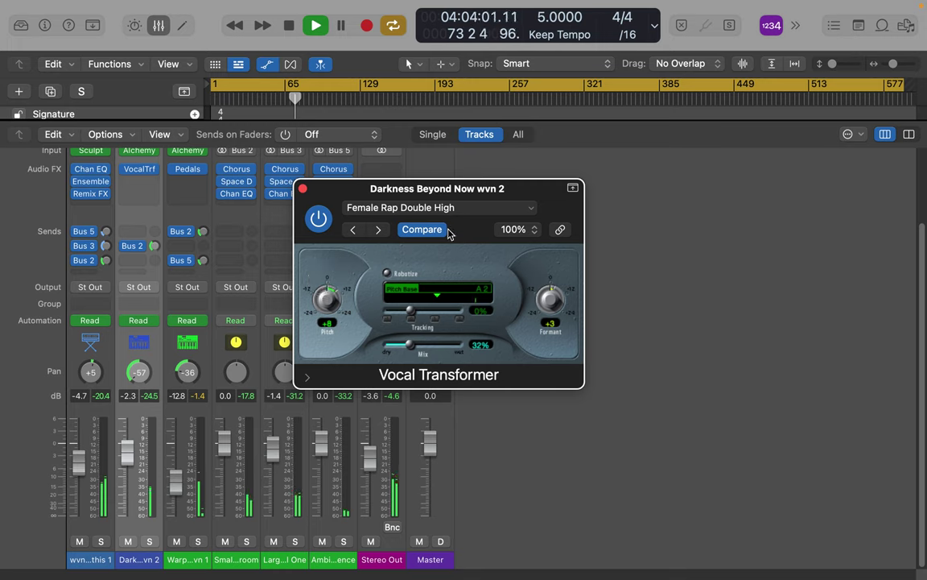
pyautogui.moveTo(423, 353); pyautogui.dragTo(427, 347)
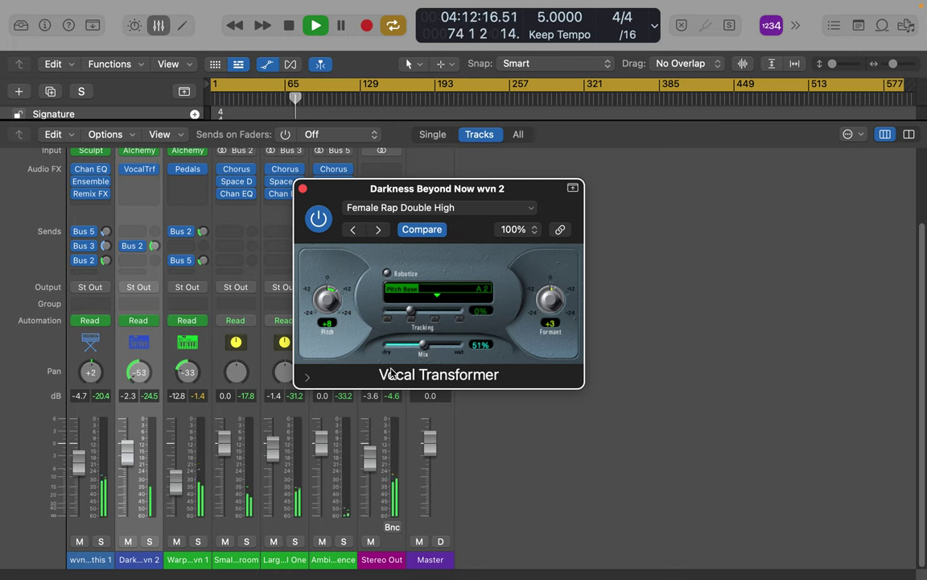
# Solo the Darkness Beyond Now wvn 2 track and set the Vocal Transformer's pitch to -8, formant to +15 and mix to 79 %.
pyautogui.click(149, 541)
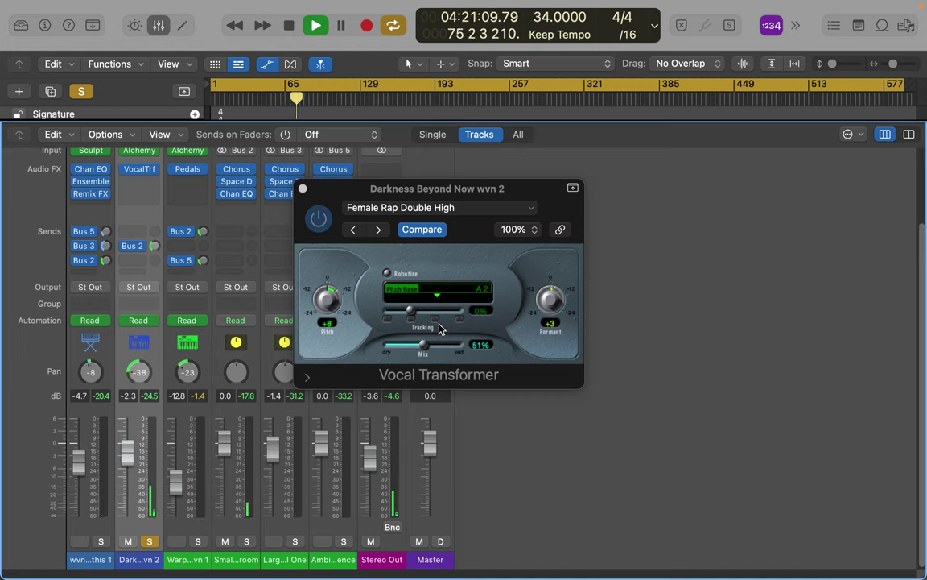
pyautogui.click(420, 313)
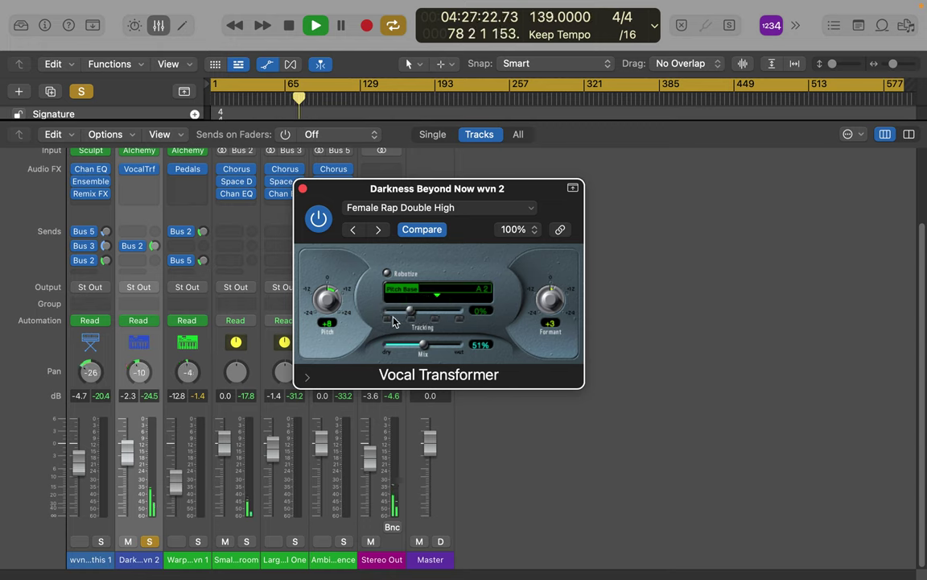
pyautogui.moveTo(331, 298); pyautogui.dragTo(340, 346)
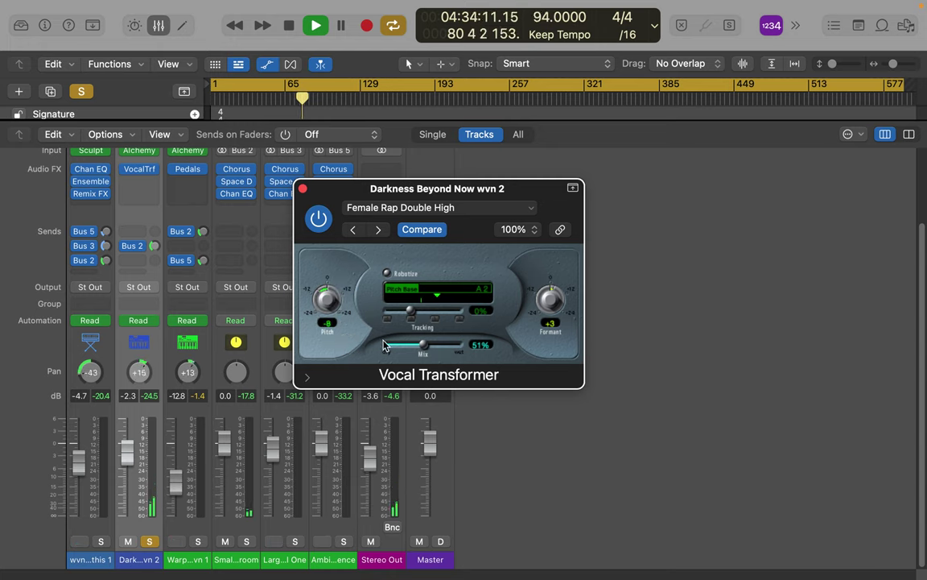
pyautogui.moveTo(553, 307); pyautogui.dragTo(498, 246)
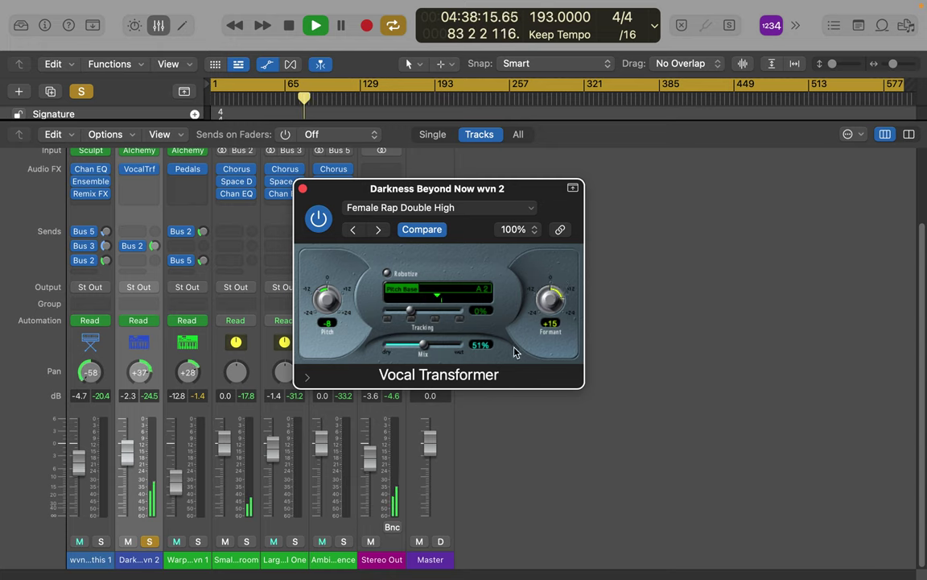
pyautogui.moveTo(424, 345); pyautogui.dragTo(448, 351)
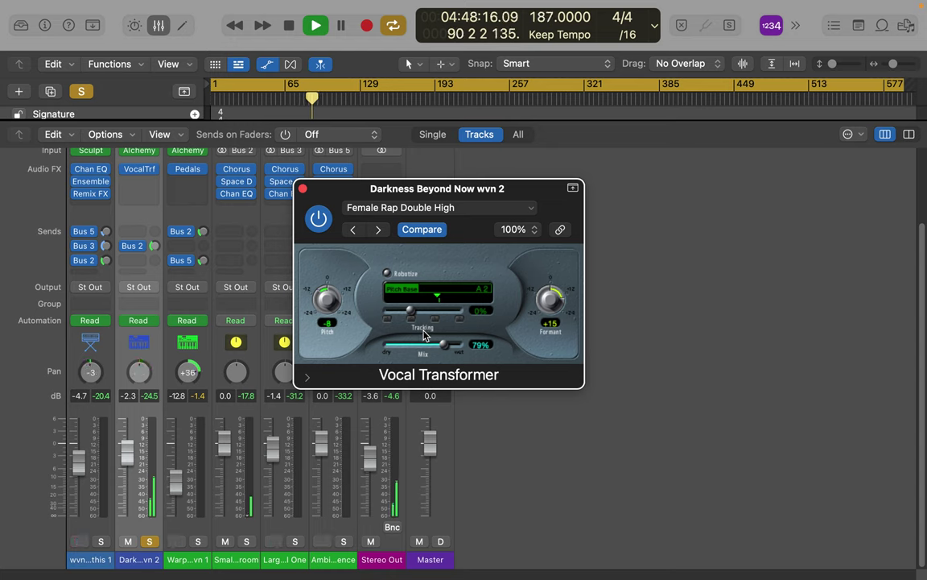
# Try to adjust the Vocal Transformer's tracking amount with Robotize off.
pyautogui.click(386, 324)
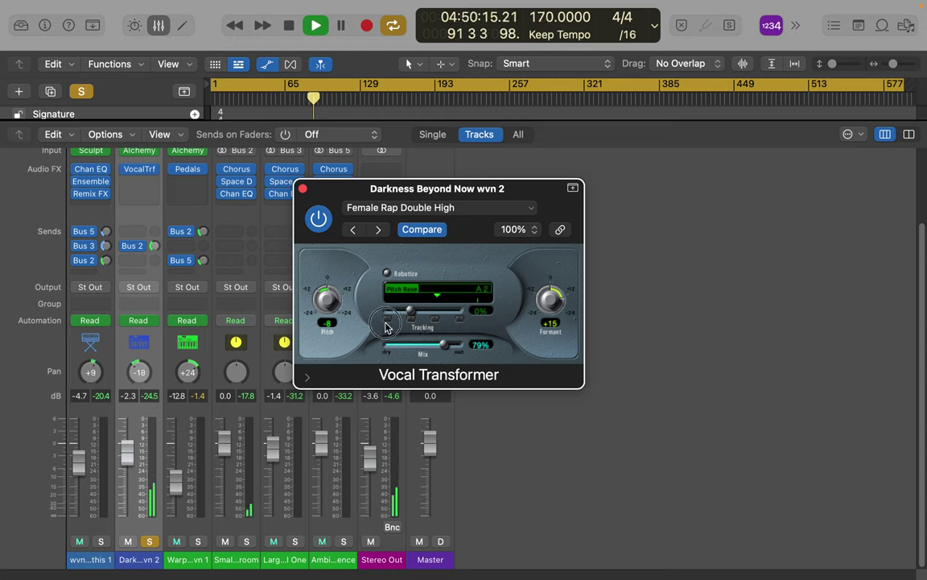
pyautogui.moveTo(410, 312)
pyautogui.mouseDown()
pyautogui.moveTo(403, 314)
pyautogui.moveTo(425, 314)
pyautogui.mouseUp()
pyautogui.moveTo(481, 316); pyautogui.dragTo(480, 298)
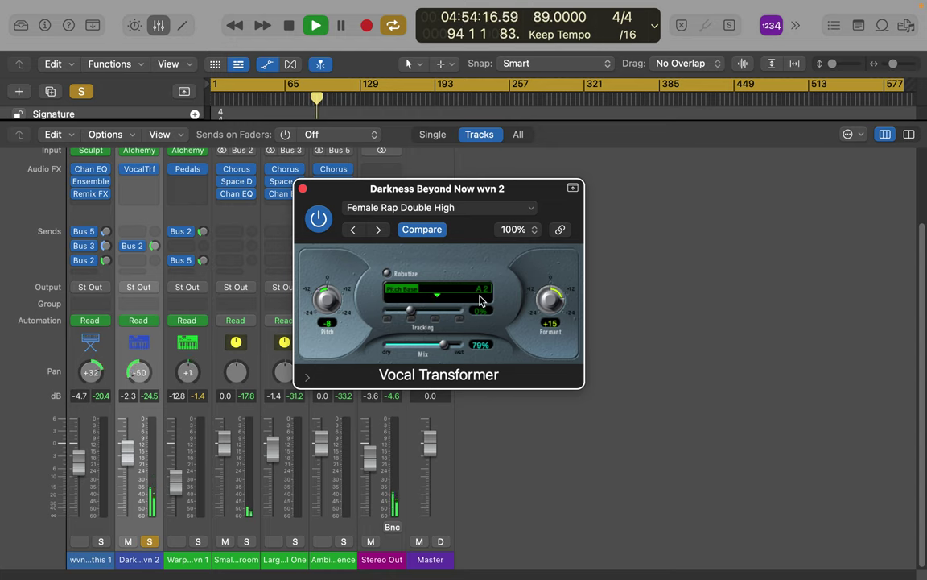
# Turn on Robotize in the Vocal Transformer and set tracking to -48 %, formant to +12 and pitch to F 3.
pyautogui.click(388, 274)
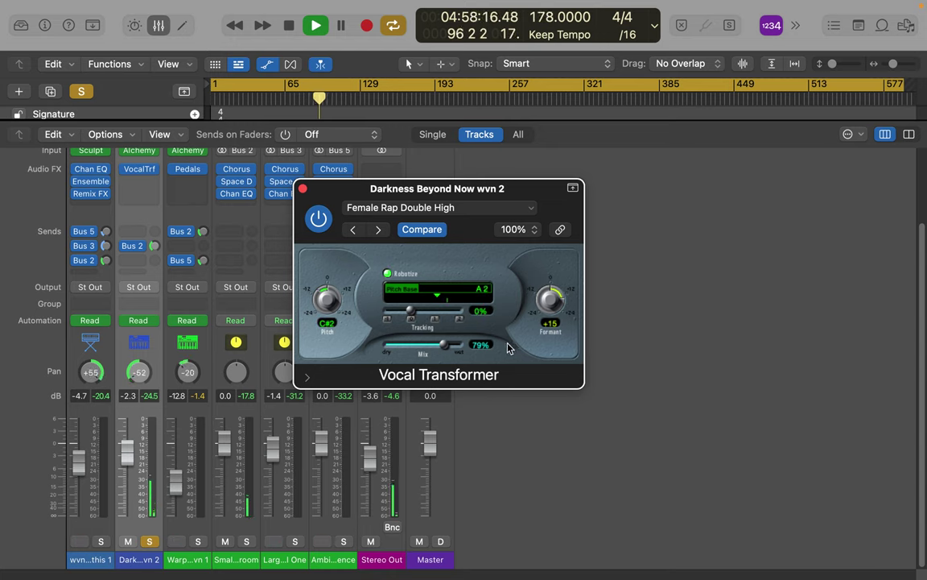
pyautogui.moveTo(411, 312)
pyautogui.mouseDown()
pyautogui.moveTo(460, 317)
pyautogui.moveTo(422, 291)
pyautogui.moveTo(362, 316)
pyautogui.moveTo(351, 283)
pyautogui.moveTo(368, 285)
pyautogui.moveTo(401, 320)
pyautogui.mouseUp()
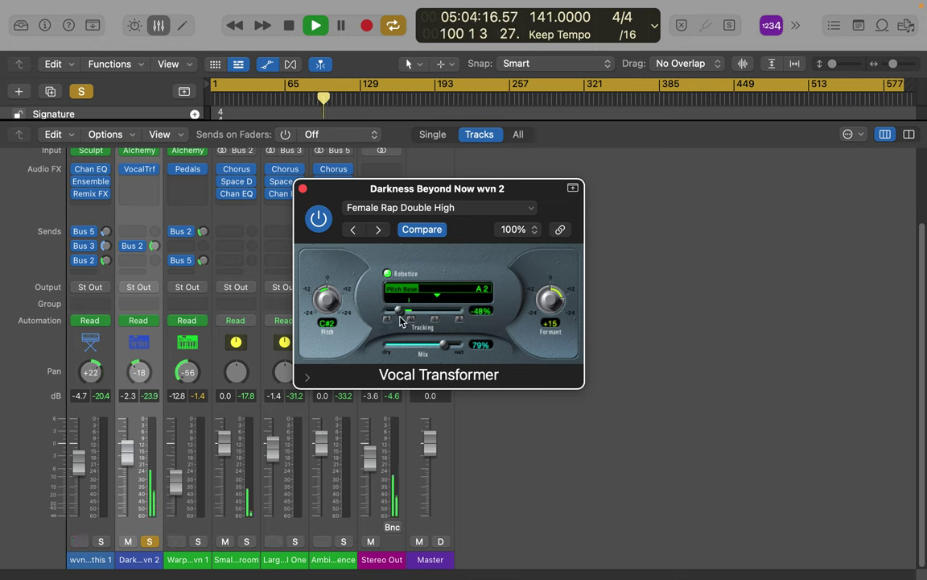
pyautogui.moveTo(549, 306); pyautogui.dragTo(551, 318)
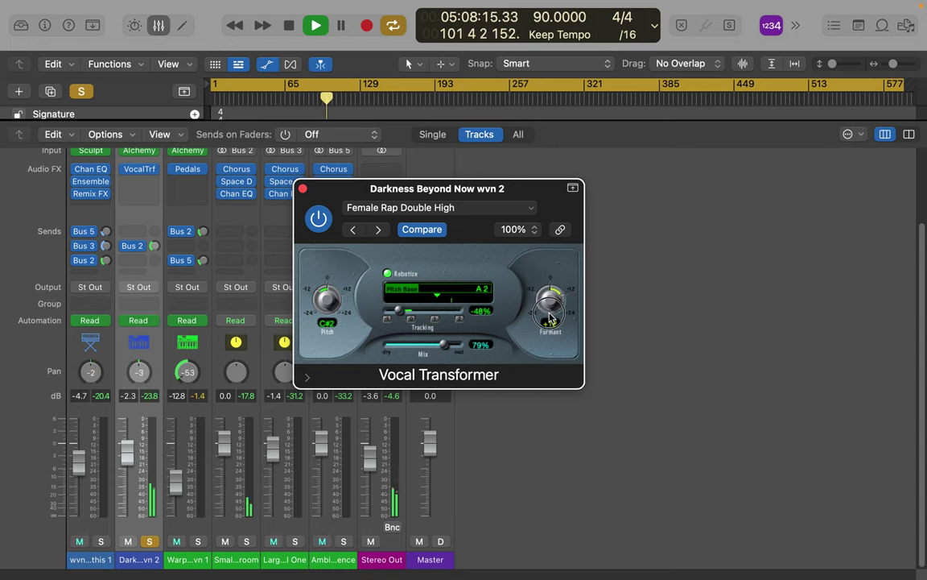
pyautogui.moveTo(330, 304); pyautogui.dragTo(339, 256)
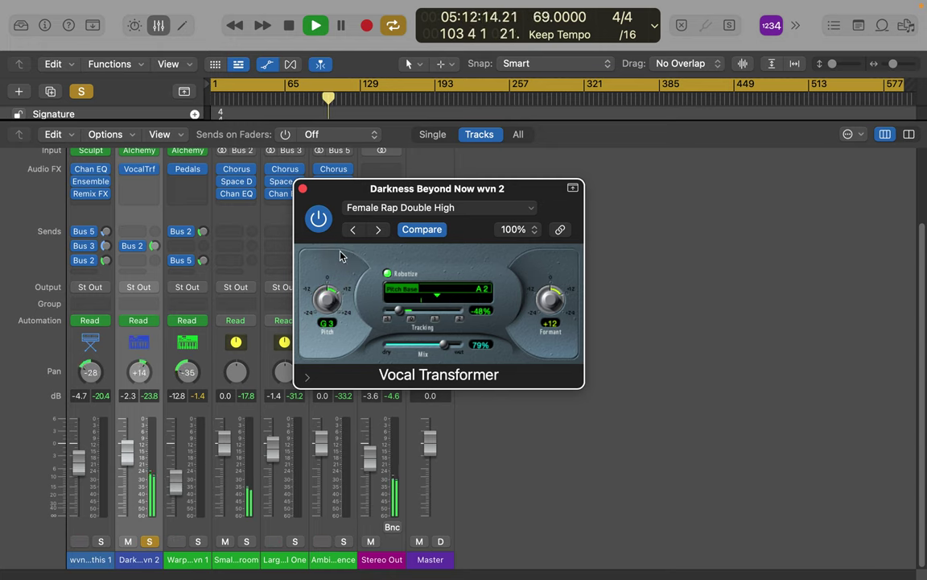
pyautogui.moveTo(331, 305); pyautogui.dragTo(326, 310)
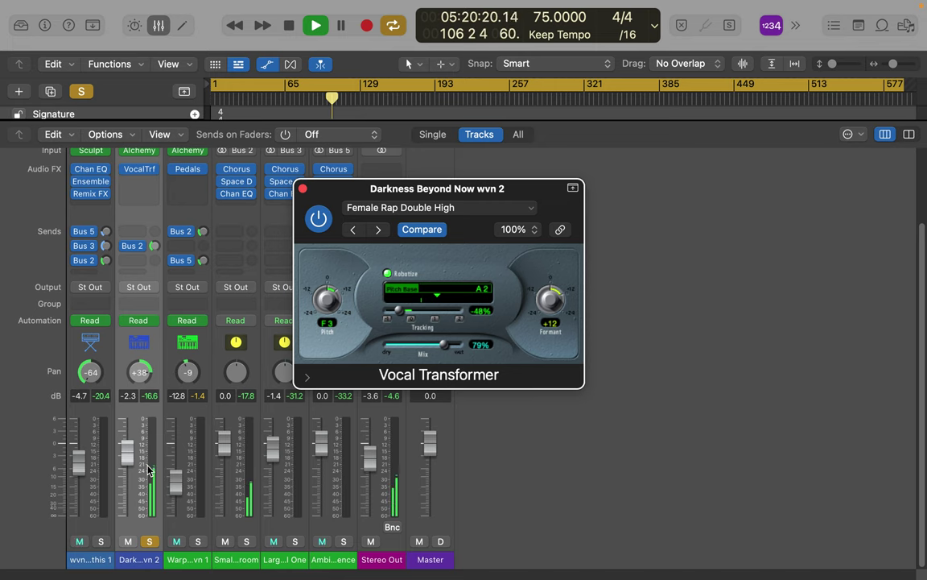
# Insert a stereo Sample Delay below the Vocal Transformer on the Darkness Beyond Now wvn 2 track and close its window.
pyautogui.click(139, 186)
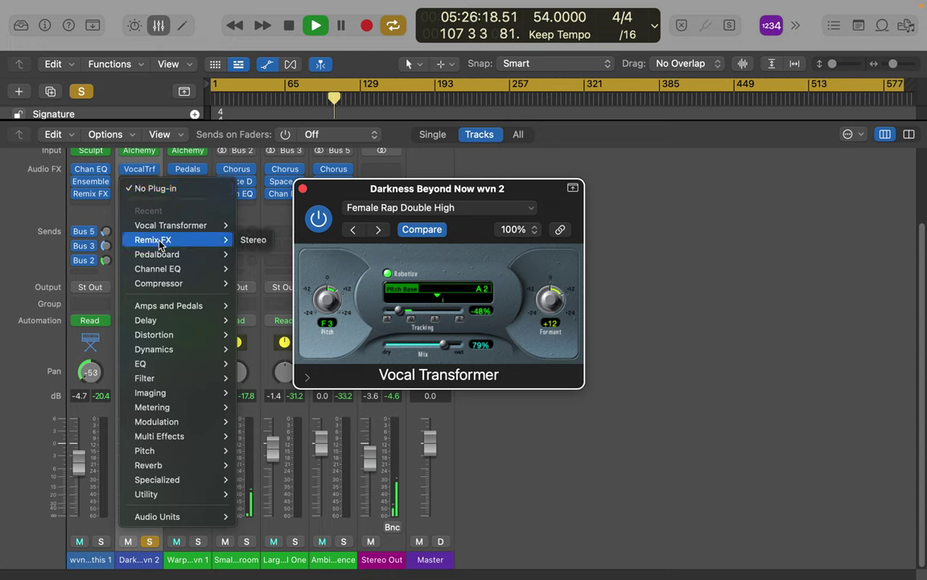
pyautogui.moveTo(161, 255)
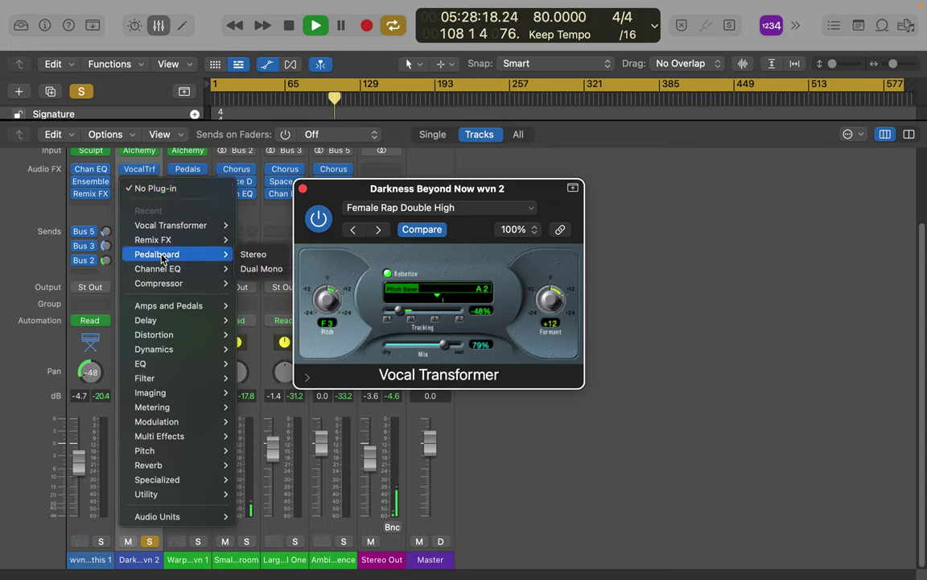
pyautogui.moveTo(179, 306)
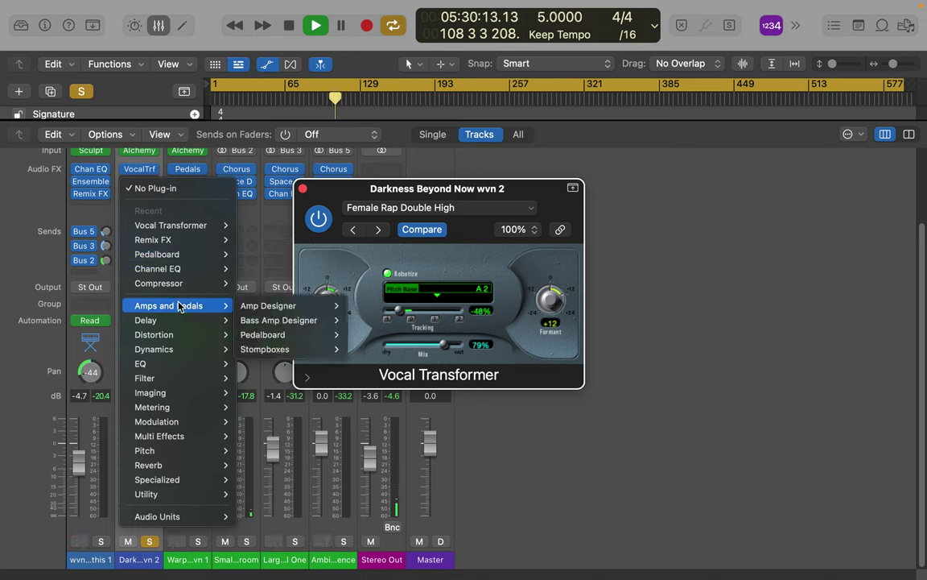
pyautogui.moveTo(295, 307)
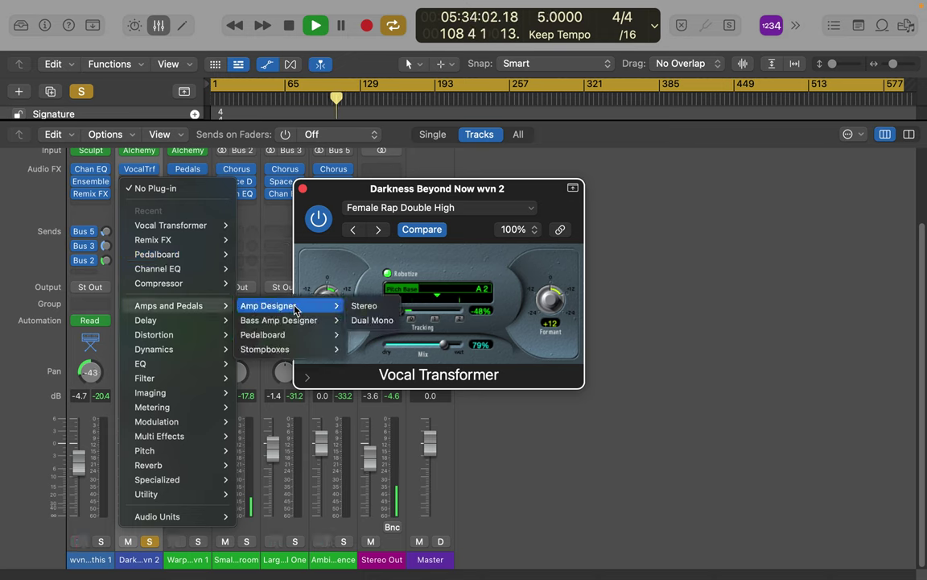
pyautogui.moveTo(294, 326)
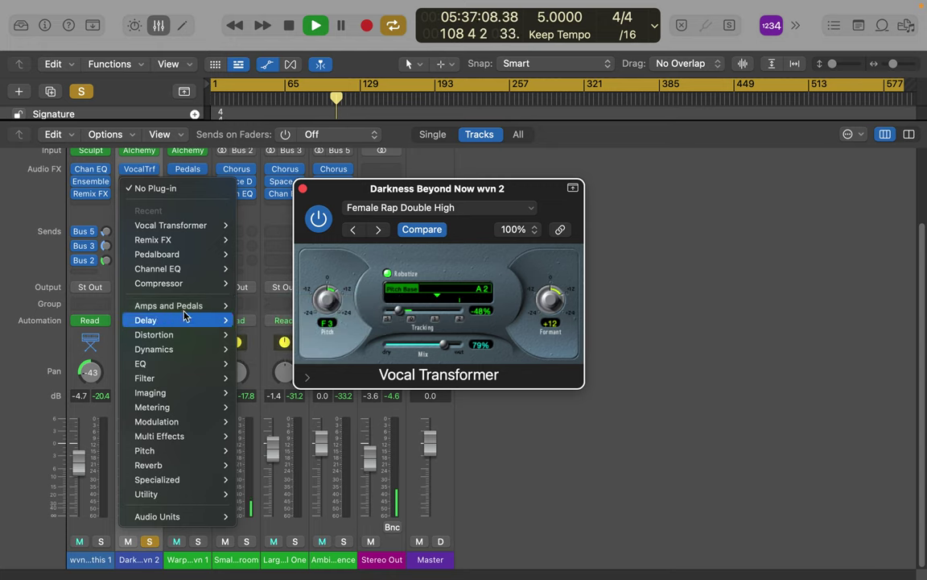
pyautogui.moveTo(258, 324)
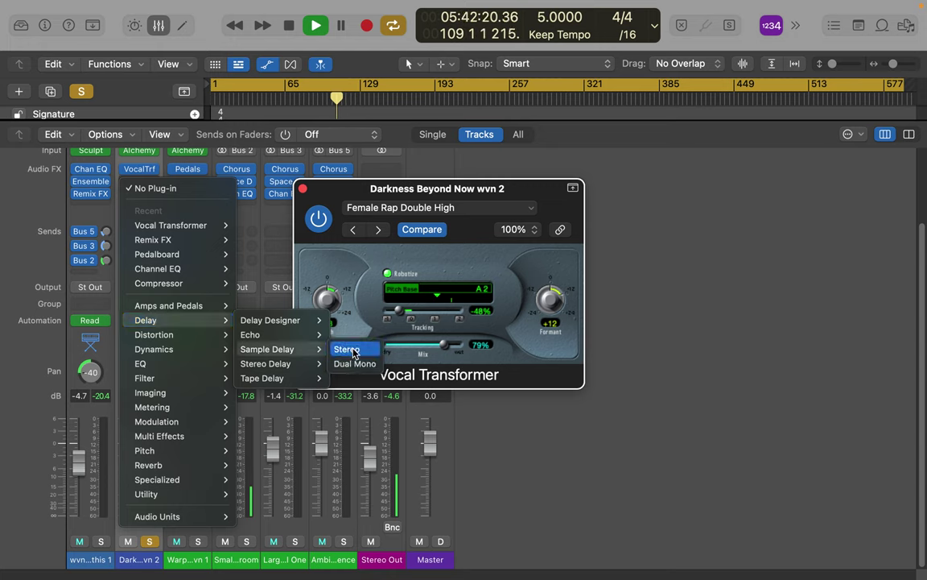
pyautogui.click(353, 352)
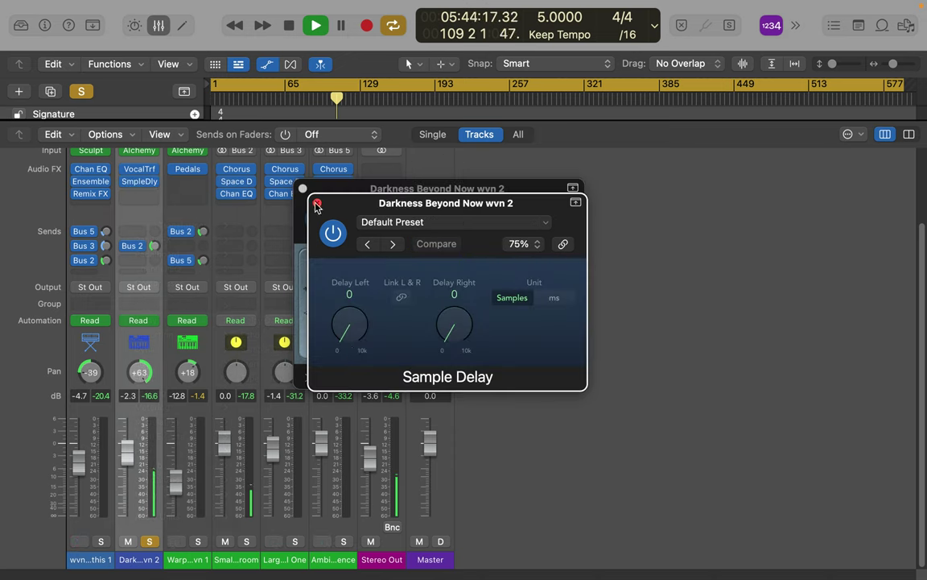
pyautogui.click(317, 204)
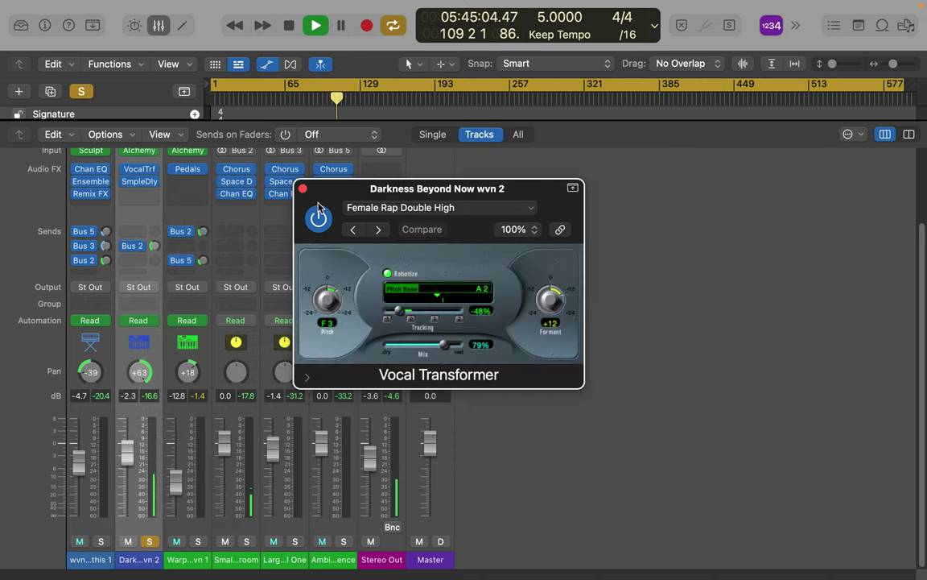
# Replace the Sample Delay on the Darkness Beyond Now wvn 2 track with a Stereo Delay.
pyautogui.click(140, 183)
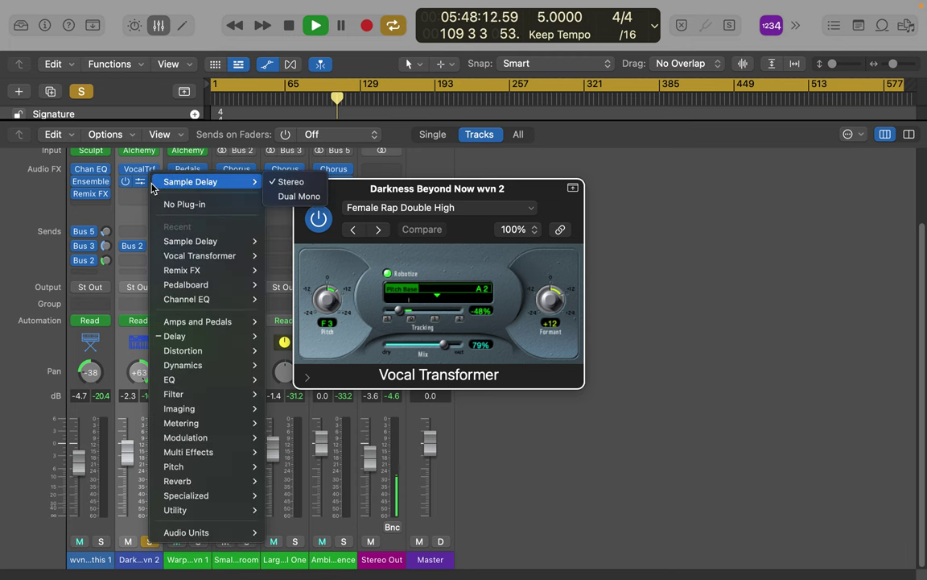
pyautogui.moveTo(188, 339)
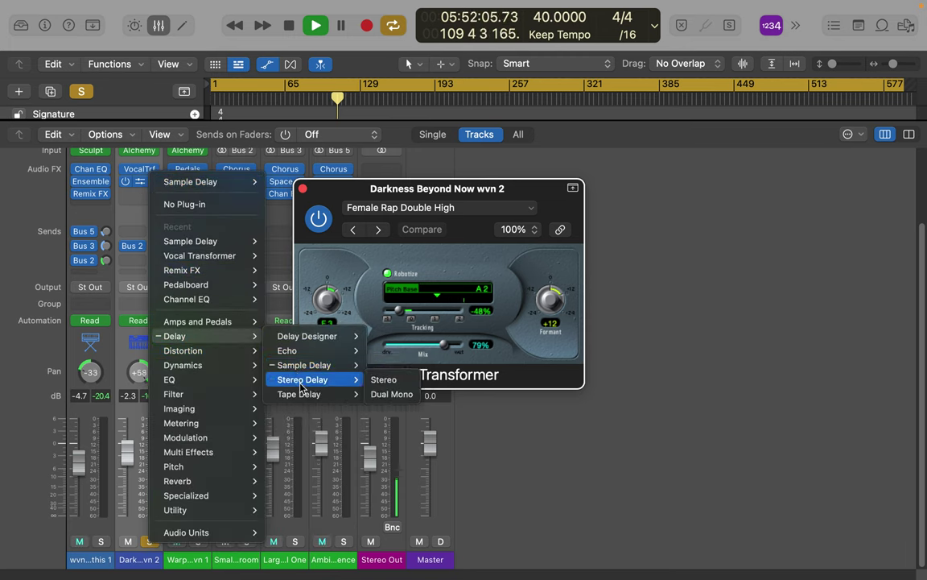
pyautogui.click(301, 379)
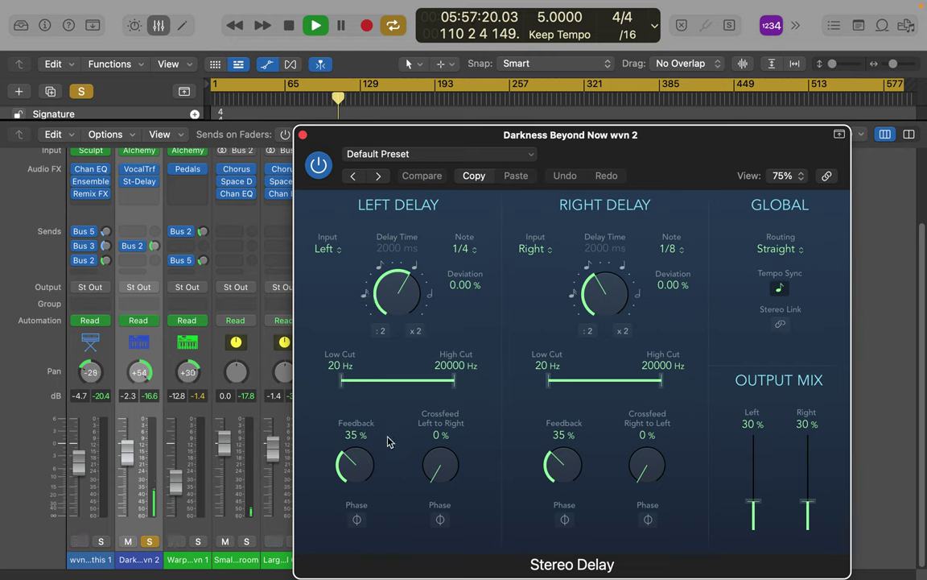
# Set the Stereo Delay's left feedback to 46 %, right feedback to 56 % and both output mix levels to 62 %.
pyautogui.moveTo(352, 465); pyautogui.dragTo(364, 435)
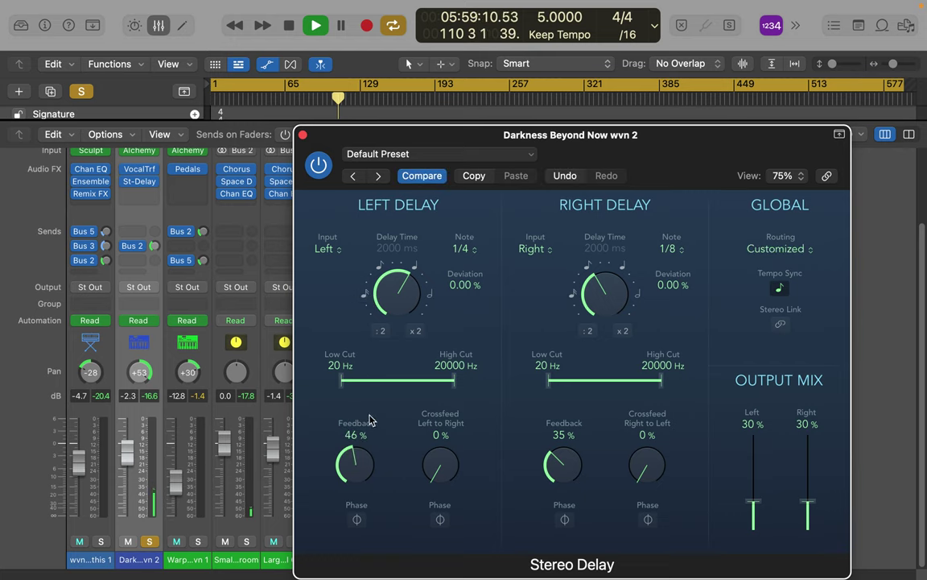
pyautogui.moveTo(561, 437); pyautogui.dragTo(575, 427)
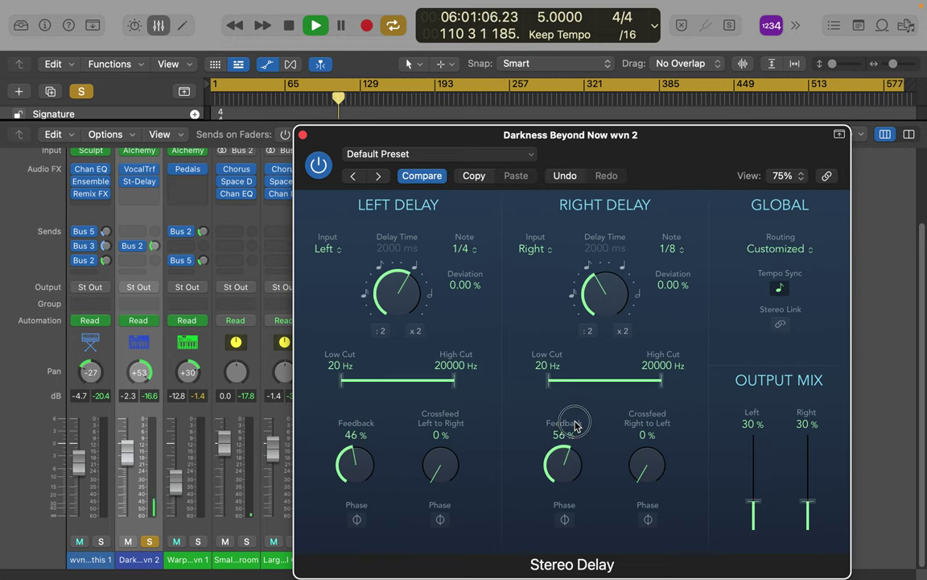
pyautogui.moveTo(754, 502); pyautogui.dragTo(754, 496)
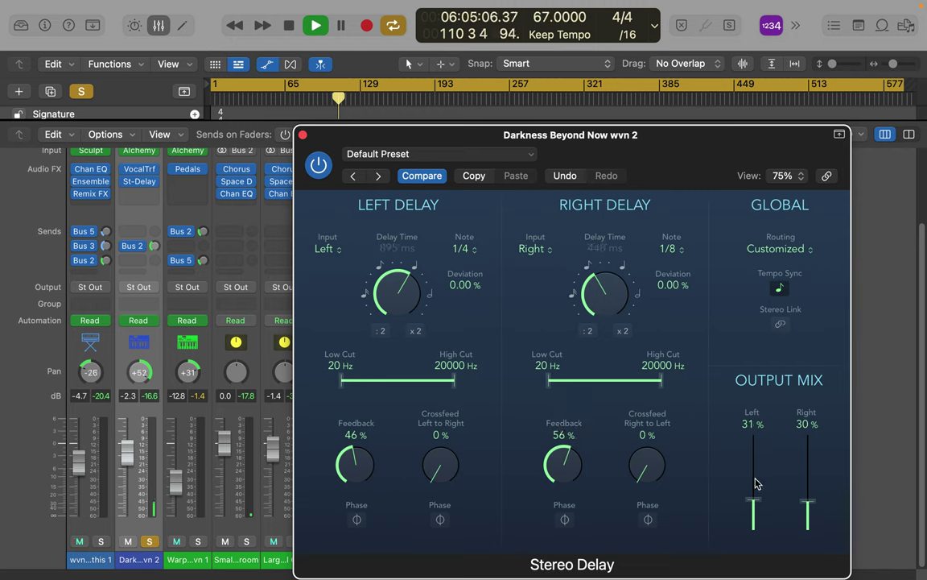
pyautogui.moveTo(757, 504); pyautogui.dragTo(759, 473)
pyautogui.moveTo(809, 506); pyautogui.dragTo(807, 475)
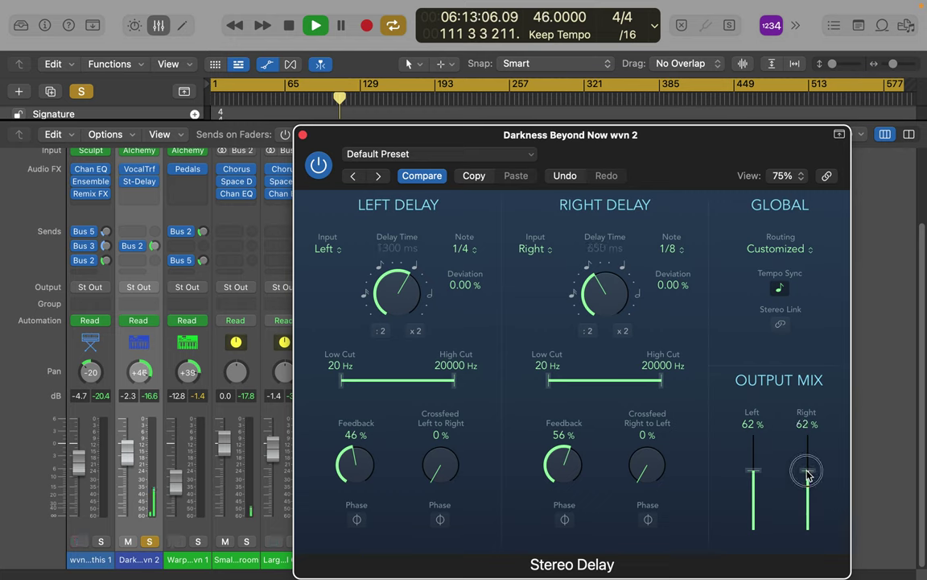
# Set the crossfeed to 26 % left to right and 23 % right to left, with notes of 1/8 dotted left and 1/16 dotted right.
pyautogui.moveTo(645, 476); pyautogui.dragTo(644, 424)
pyautogui.moveTo(437, 460); pyautogui.dragTo(441, 408)
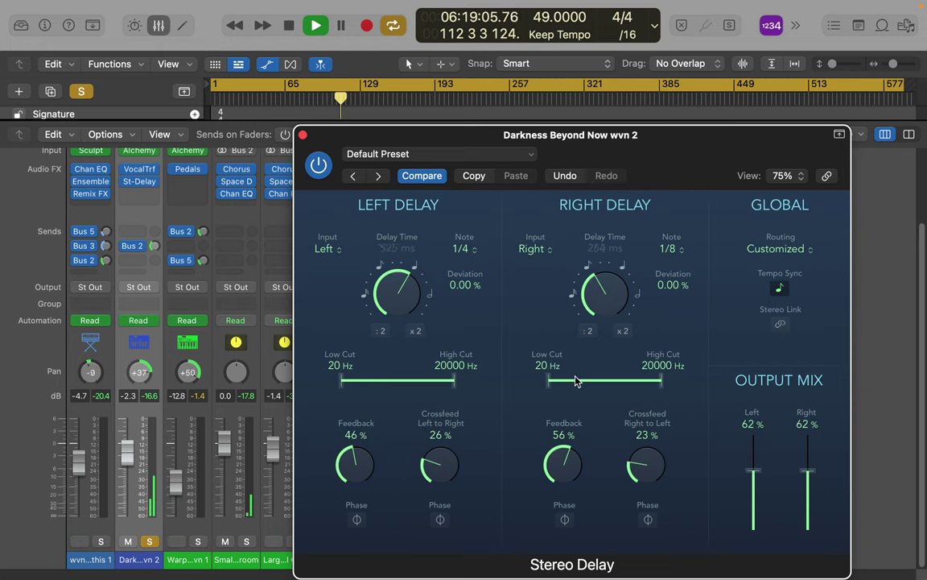
pyautogui.moveTo(595, 303); pyautogui.dragTo(591, 319)
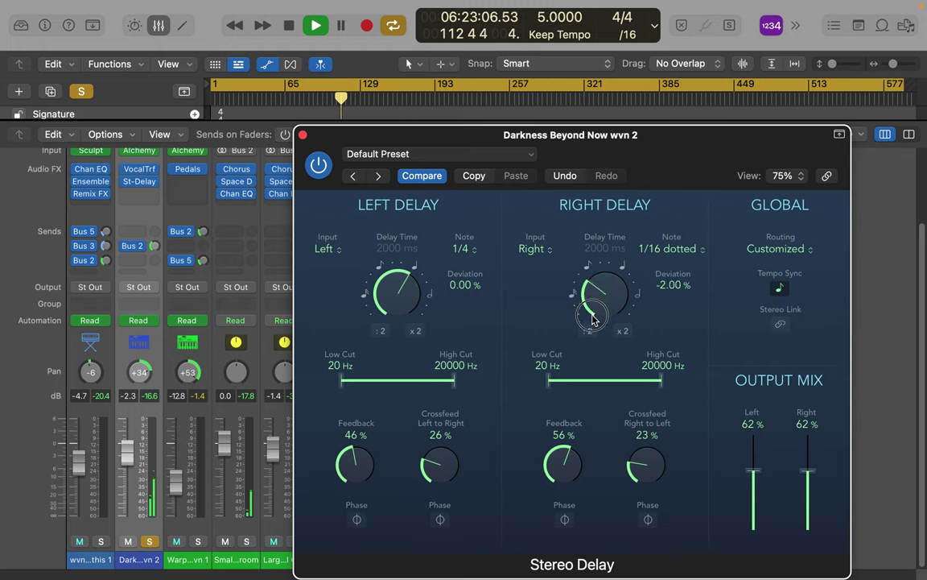
pyautogui.moveTo(403, 298); pyautogui.dragTo(406, 319)
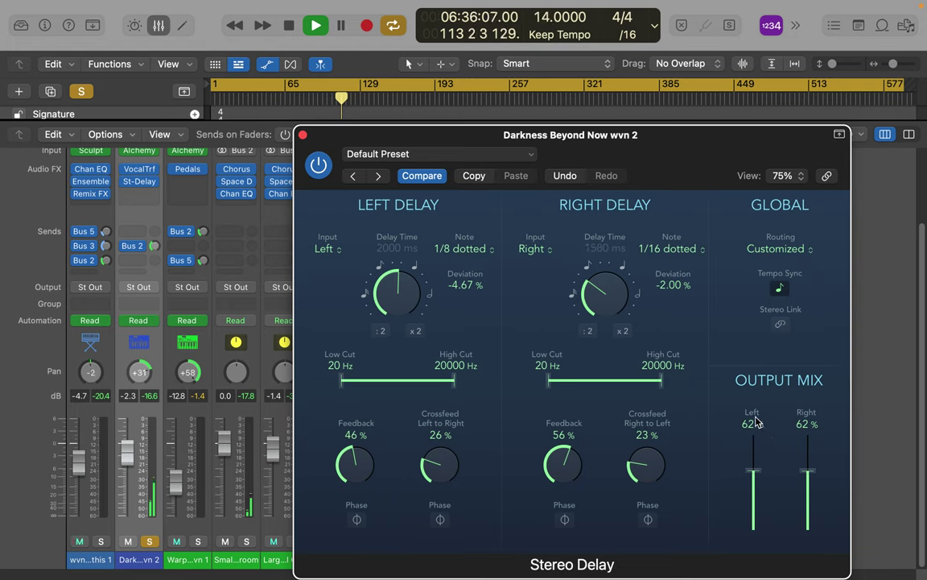
# Load the pongopass preset in the Stereo Delay, then set the left high cut to 20000 Hz and the right low cut to 230 Hz.
pyautogui.click(473, 173)
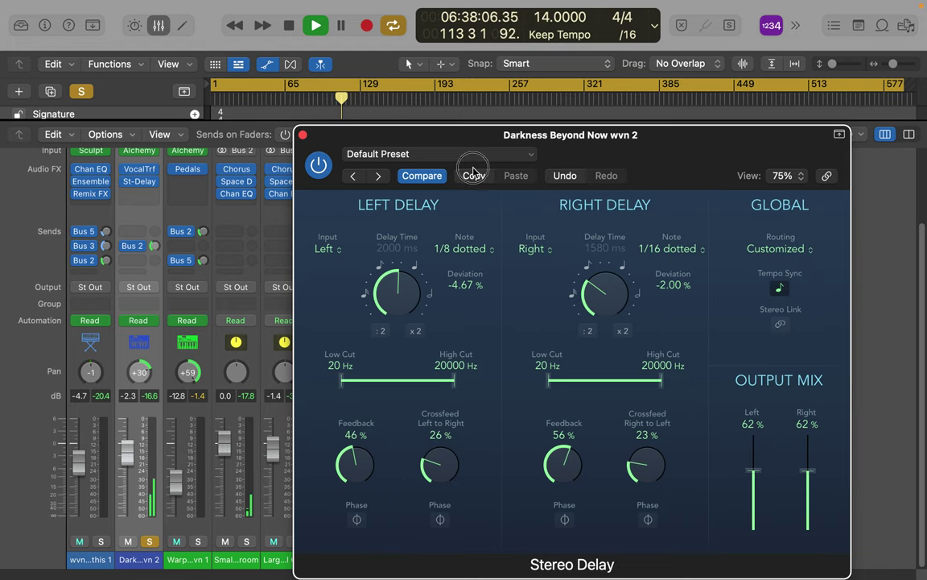
pyautogui.click(427, 152)
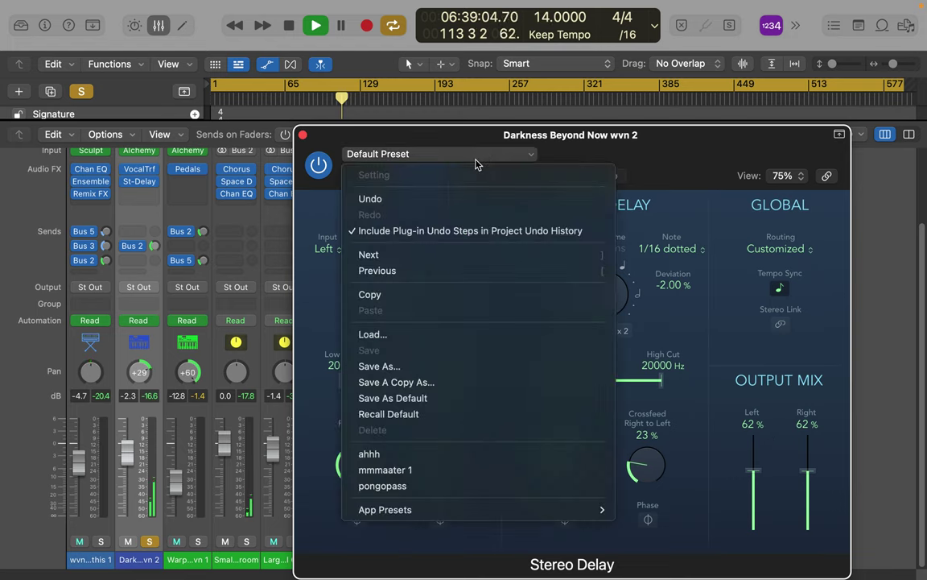
pyautogui.click(397, 488)
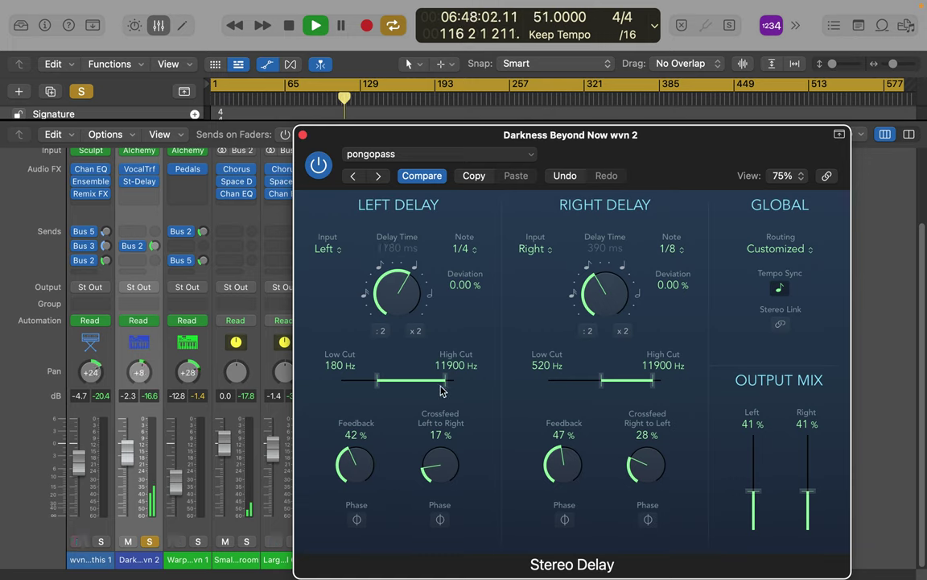
pyautogui.moveTo(443, 381); pyautogui.dragTo(463, 388)
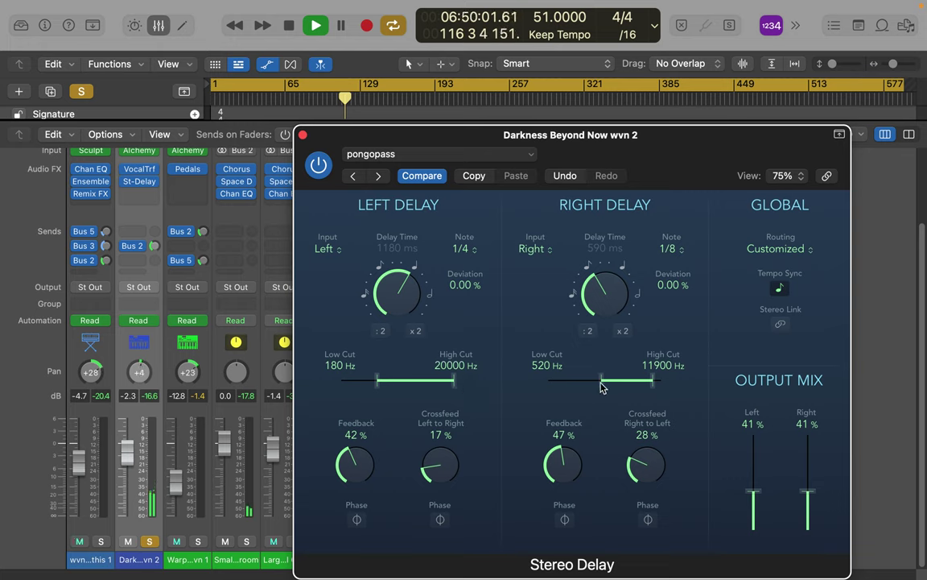
pyautogui.moveTo(602, 392); pyautogui.dragTo(588, 391)
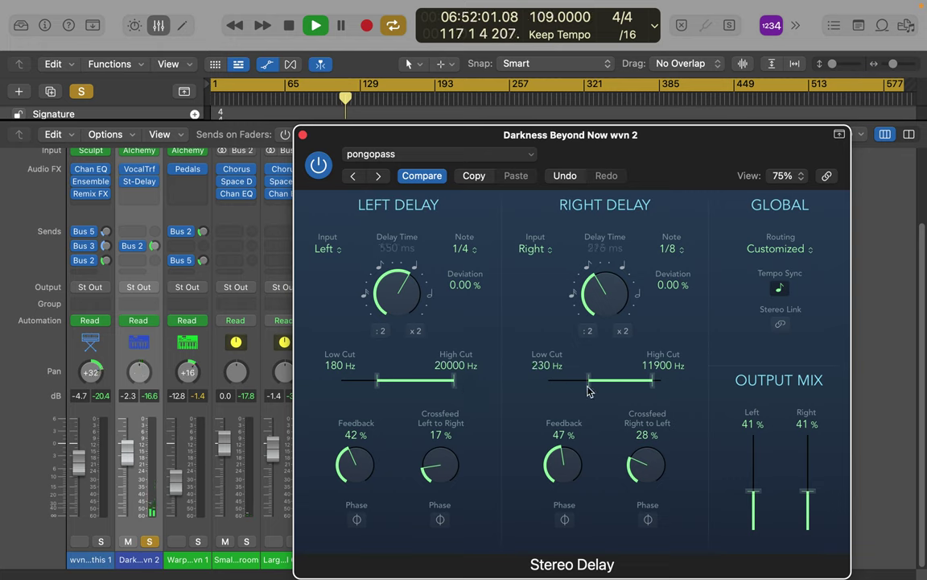
# Set both Stereo Delay feedback amounts to 50 % and the right-to-left crossfeed to 17 %.
pyautogui.moveTo(561, 463); pyautogui.dragTo(565, 457)
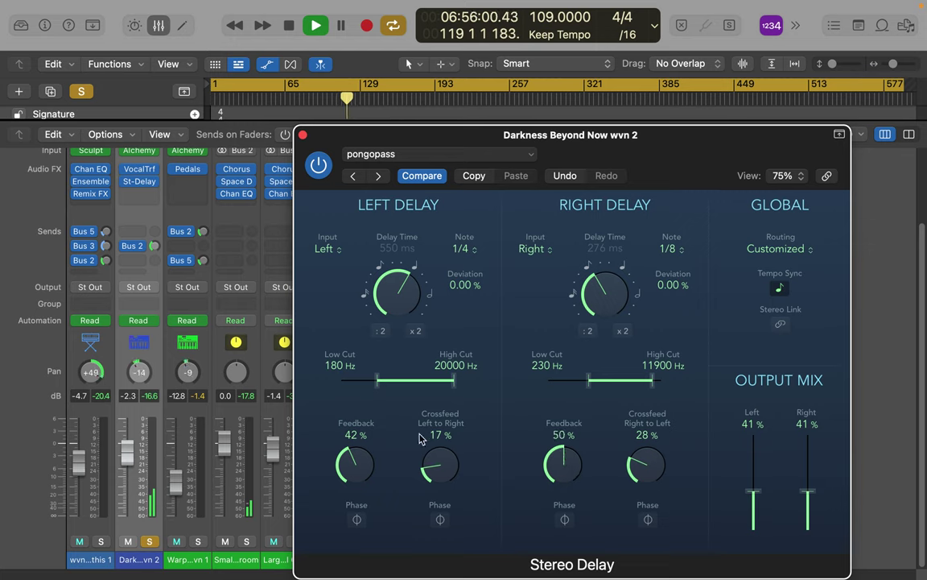
pyautogui.moveTo(359, 466); pyautogui.dragTo(366, 451)
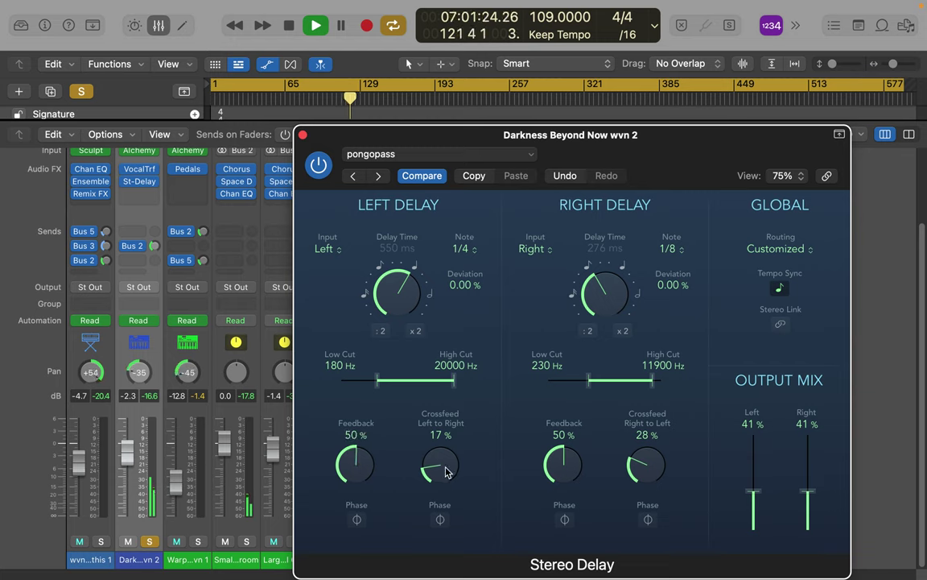
pyautogui.moveTo(644, 485)
pyautogui.mouseDown()
pyautogui.moveTo(650, 499)
pyautogui.moveTo(646, 474)
pyautogui.mouseUp()
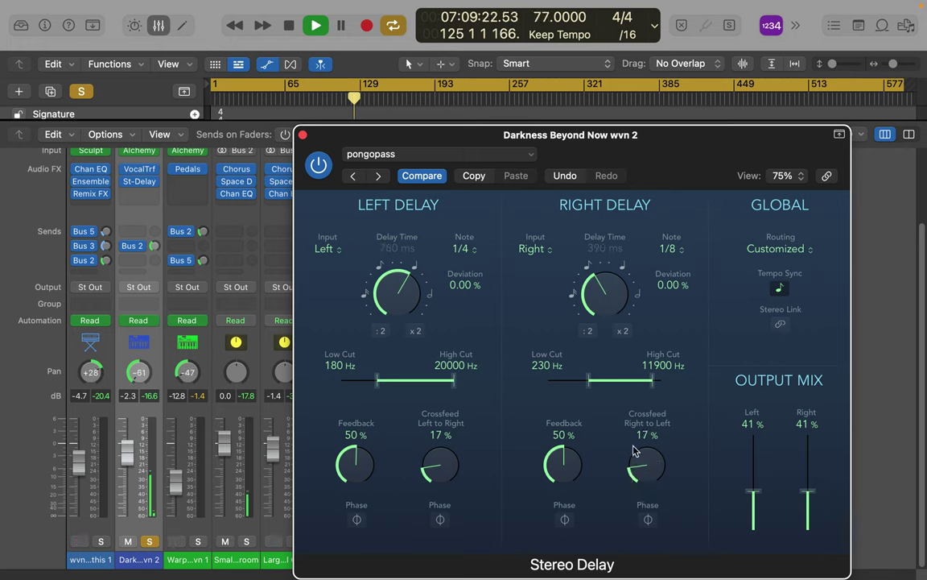
# Turn off the Stereo Delay's Tempo Sync and set the delay time to 304 ms left and 322 ms right.
pyautogui.click(779, 290)
pyautogui.moveTo(398, 291); pyautogui.dragTo(403, 332)
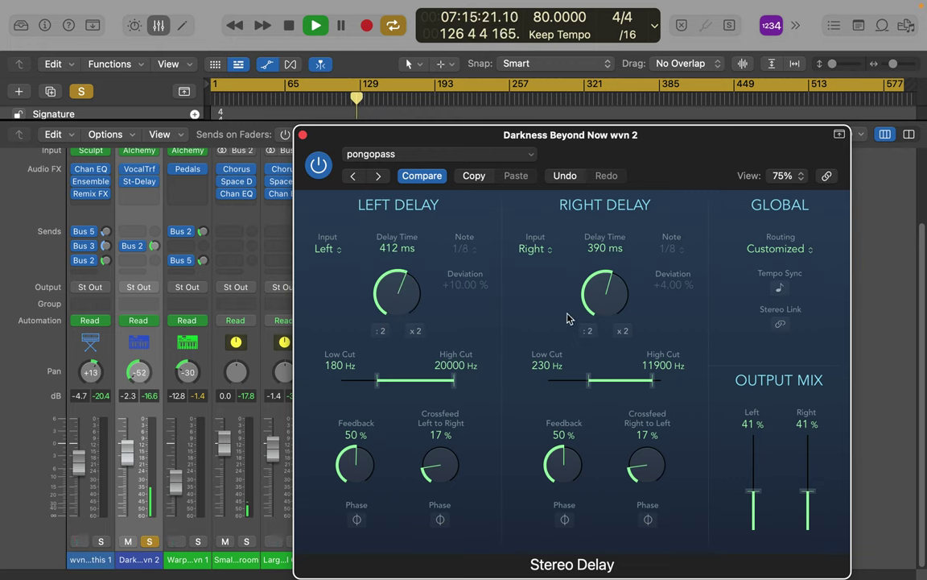
pyautogui.moveTo(606, 298); pyautogui.dragTo(605, 324)
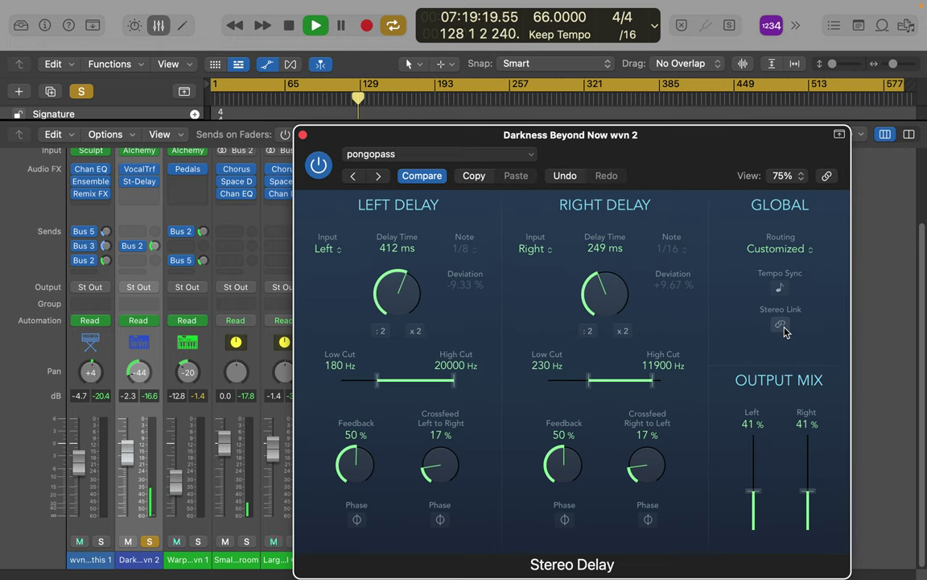
pyautogui.click(778, 293)
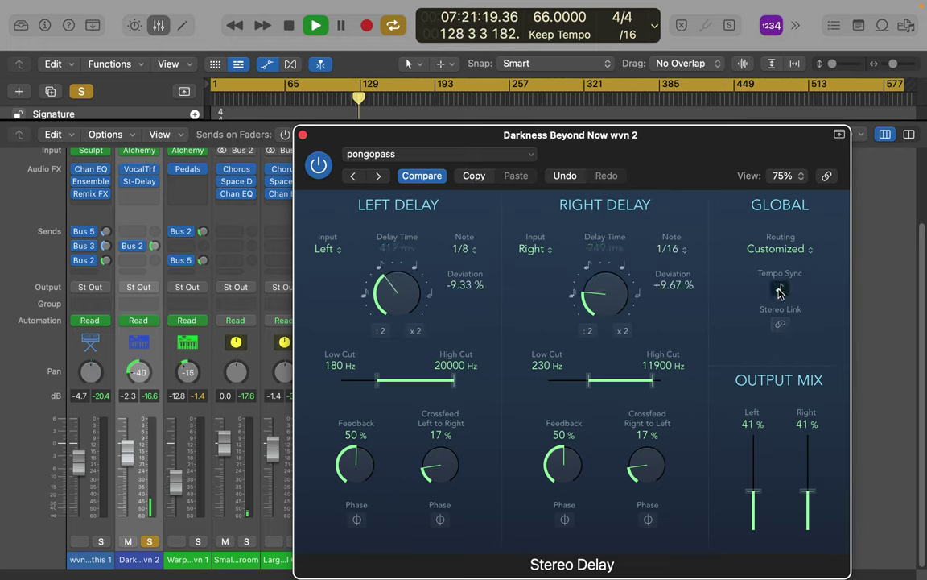
pyautogui.click(778, 293)
pyautogui.moveTo(395, 301); pyautogui.dragTo(400, 314)
pyautogui.moveTo(598, 305)
pyautogui.mouseDown()
pyautogui.moveTo(597, 314)
pyautogui.moveTo(602, 307)
pyautogui.mouseUp()
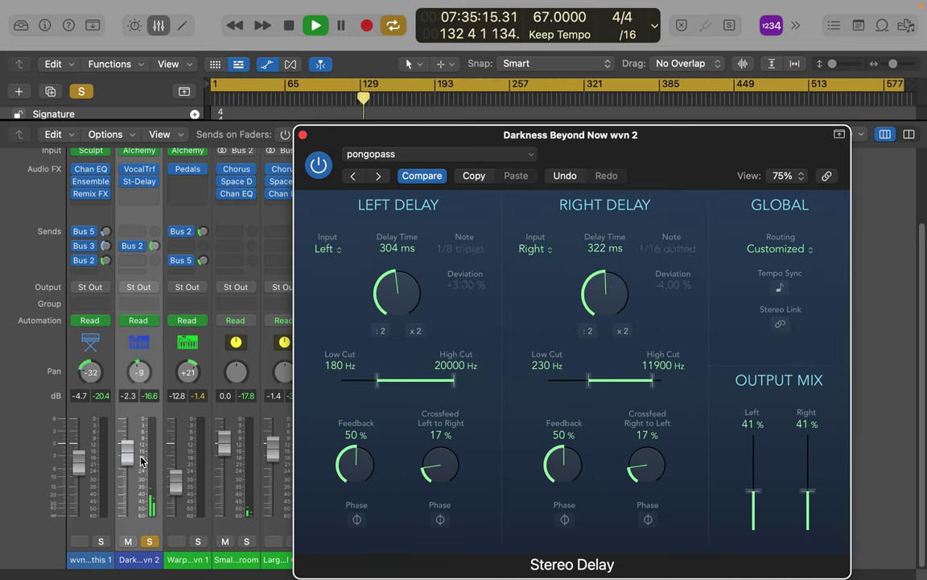
# Insert a stereo Expander below the Stereo Delay on the Darkness Beyond Now wvn 2 track.
pyautogui.click(135, 194)
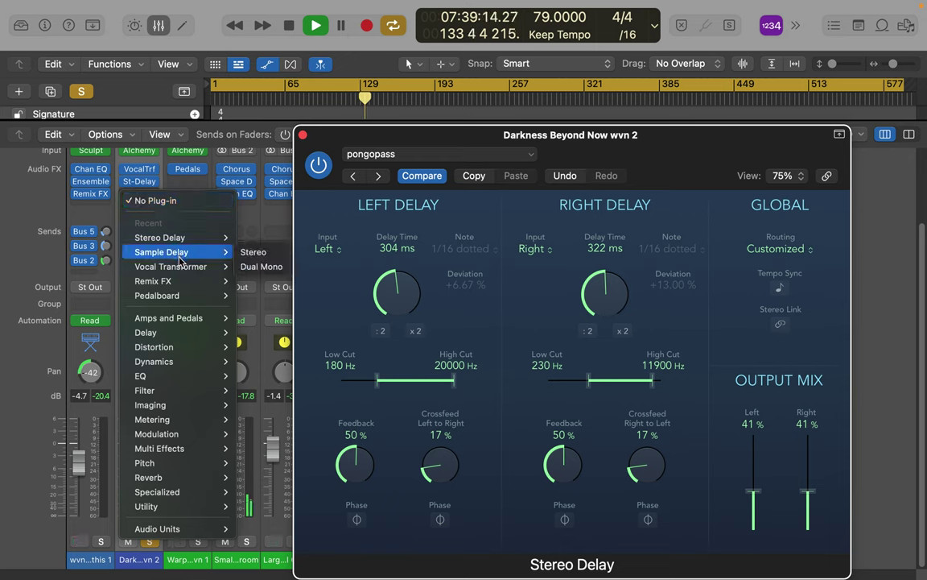
pyautogui.moveTo(177, 295)
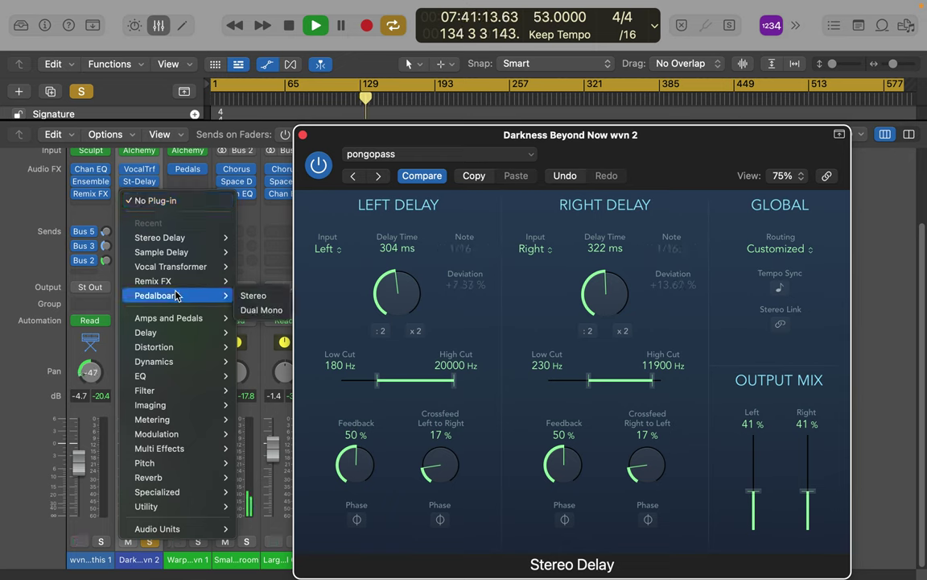
pyautogui.moveTo(180, 319)
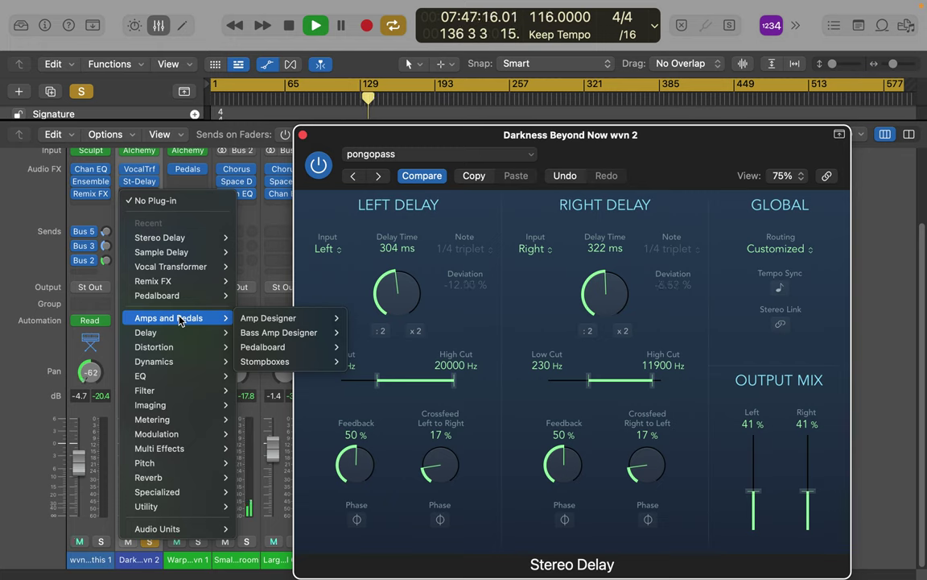
pyautogui.moveTo(172, 361)
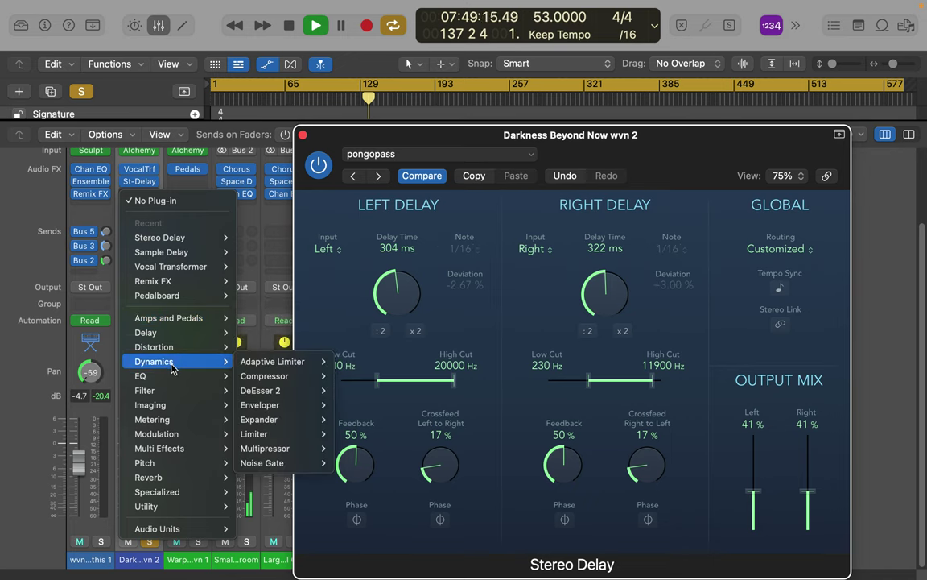
pyautogui.moveTo(291, 376)
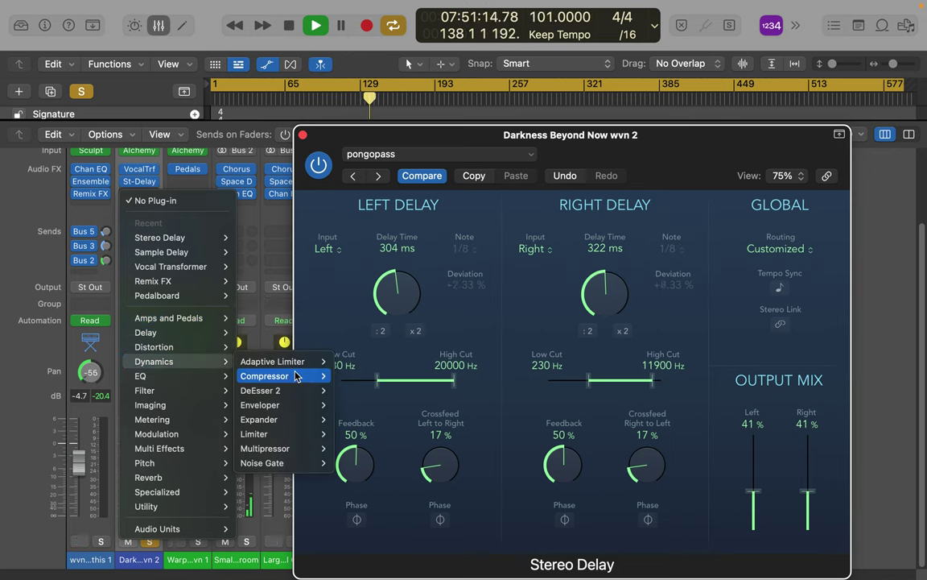
pyautogui.moveTo(291, 394)
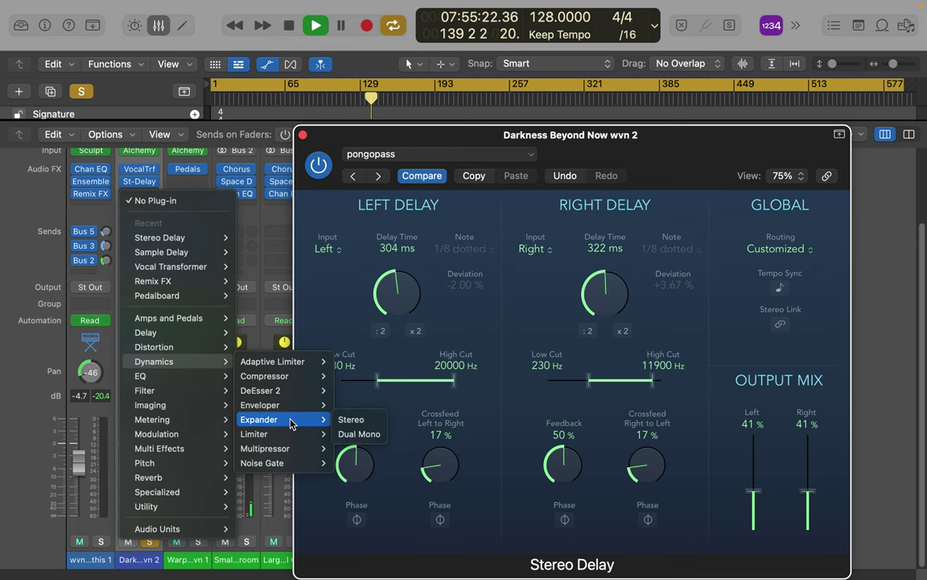
pyautogui.click(360, 420)
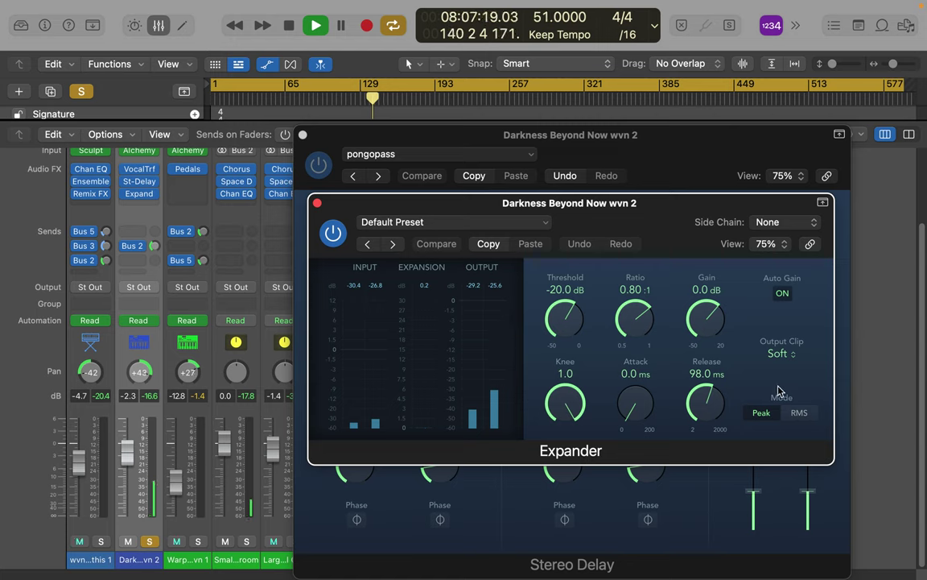
# Try the Expander's RMS mode, return it to Peak, and set the attack to 4.5 ms.
pyautogui.click(797, 415)
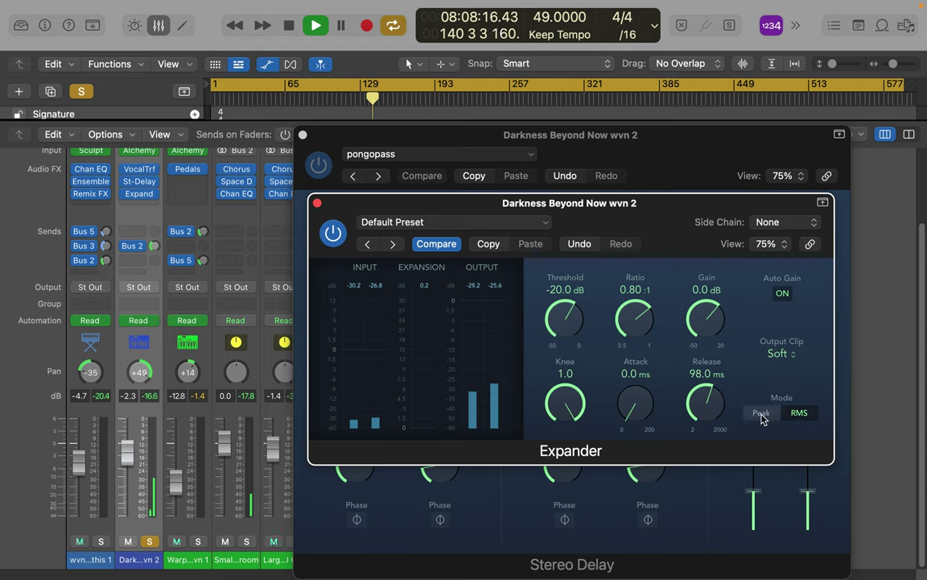
pyautogui.click(761, 414)
pyautogui.moveTo(632, 411); pyautogui.dragTo(635, 385)
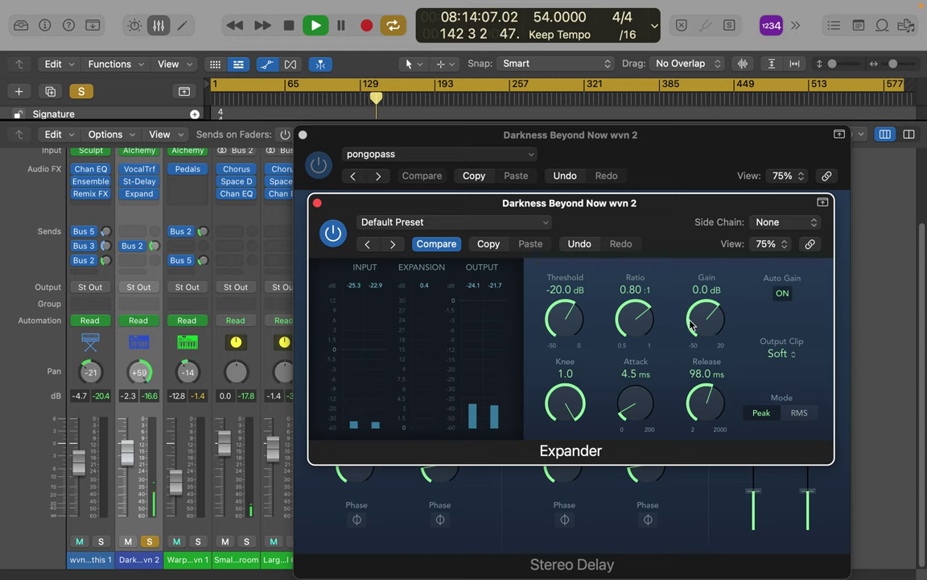
# Set the Expander's output clip to Off and its gain to +15.5 dB.
pyautogui.click(792, 356)
pyautogui.click(795, 377)
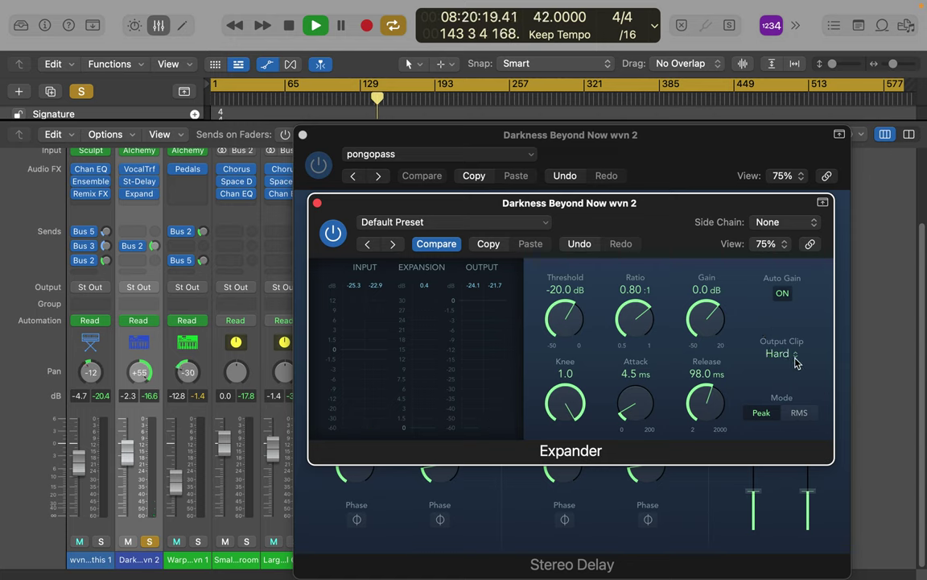
pyautogui.click(796, 359)
pyautogui.click(798, 327)
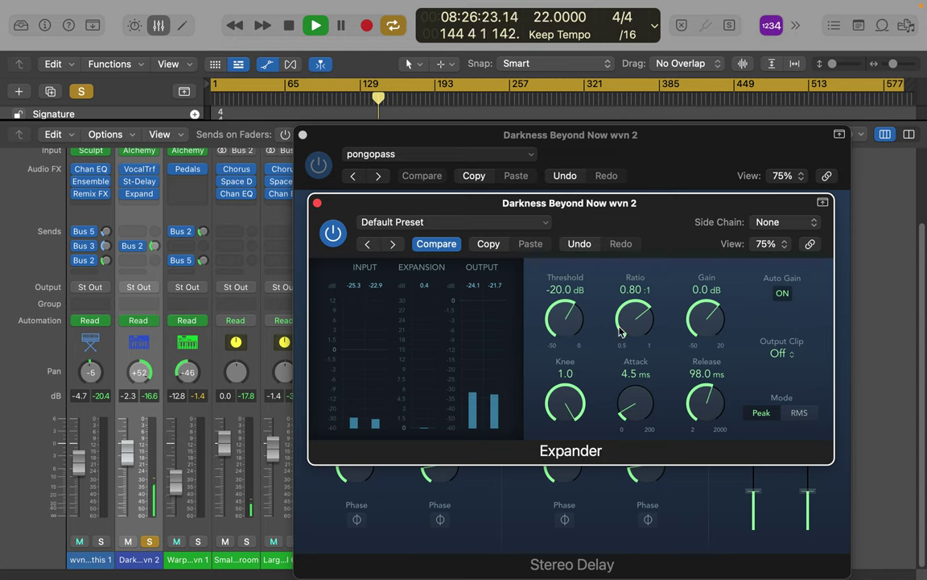
pyautogui.moveTo(697, 330); pyautogui.dragTo(686, 222)
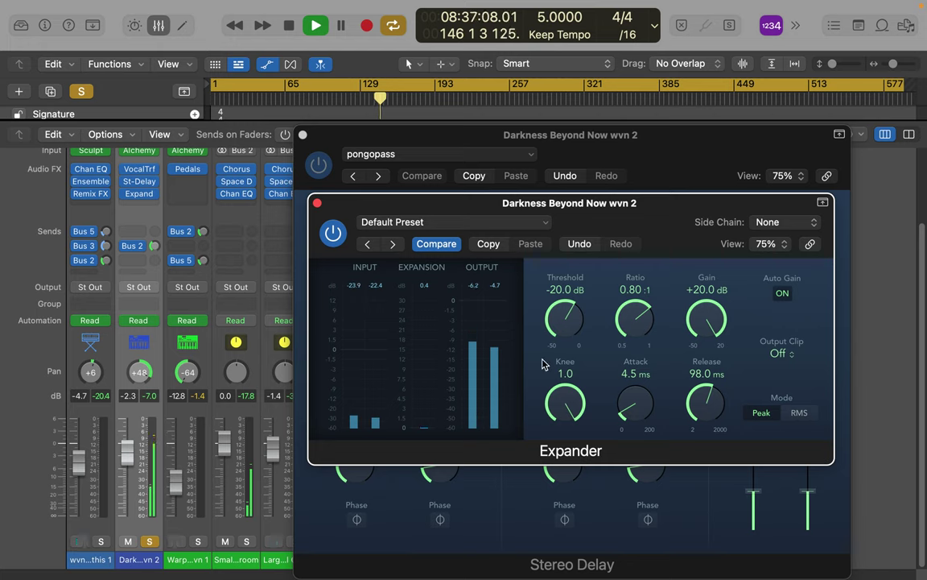
pyautogui.moveTo(693, 325); pyautogui.dragTo(702, 335)
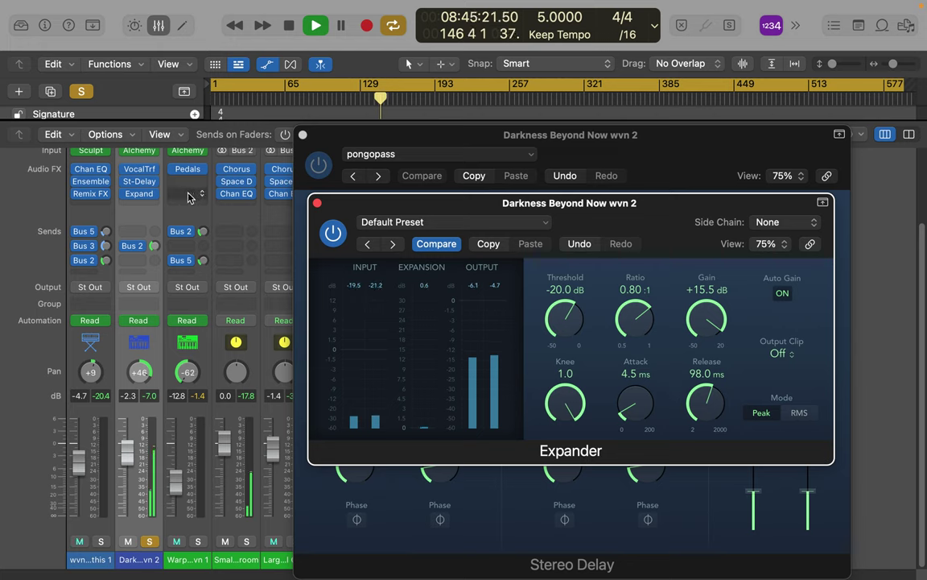
# Save the Expander's current settings as a preset named "svn 1 pong".
pyautogui.moveTo(147, 200)
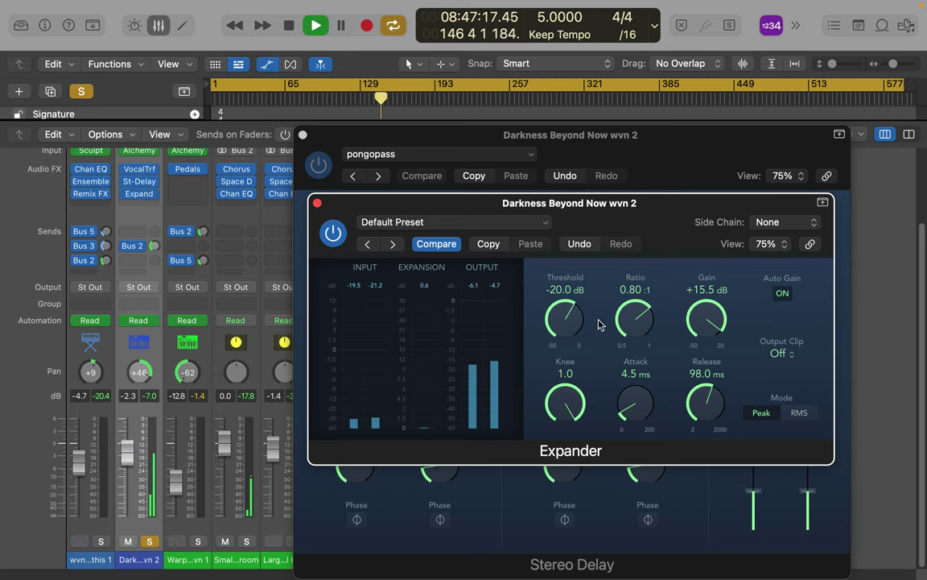
pyautogui.click(544, 226)
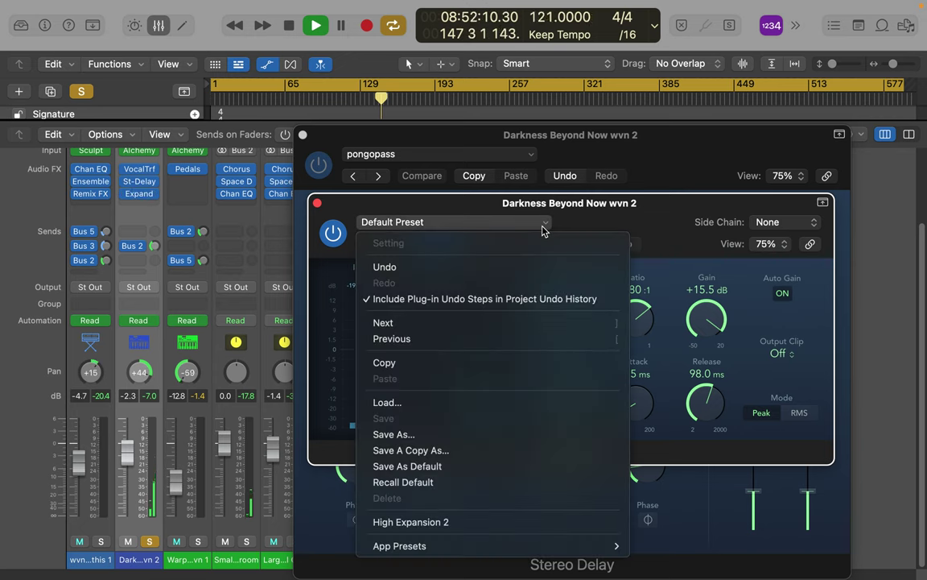
pyautogui.click(496, 442)
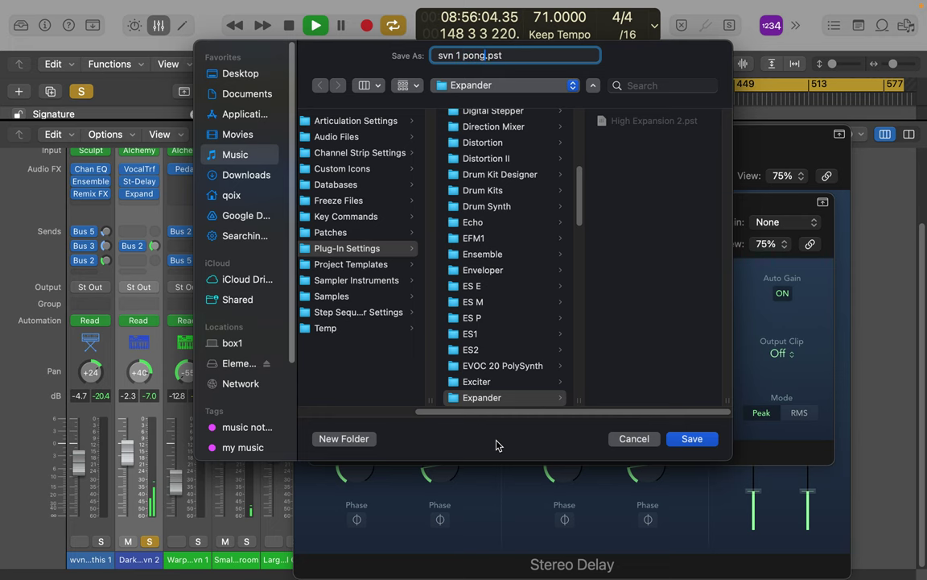
pyautogui.press('Return')
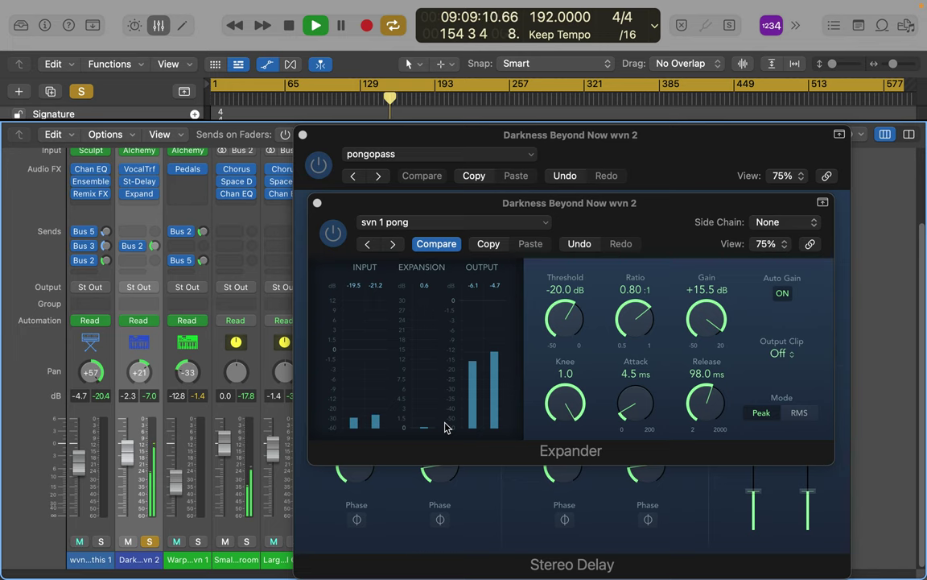
# Save the Stereo Delay's current settings as a new preset named "pongopass wvn 1".
pyautogui.click(462, 160)
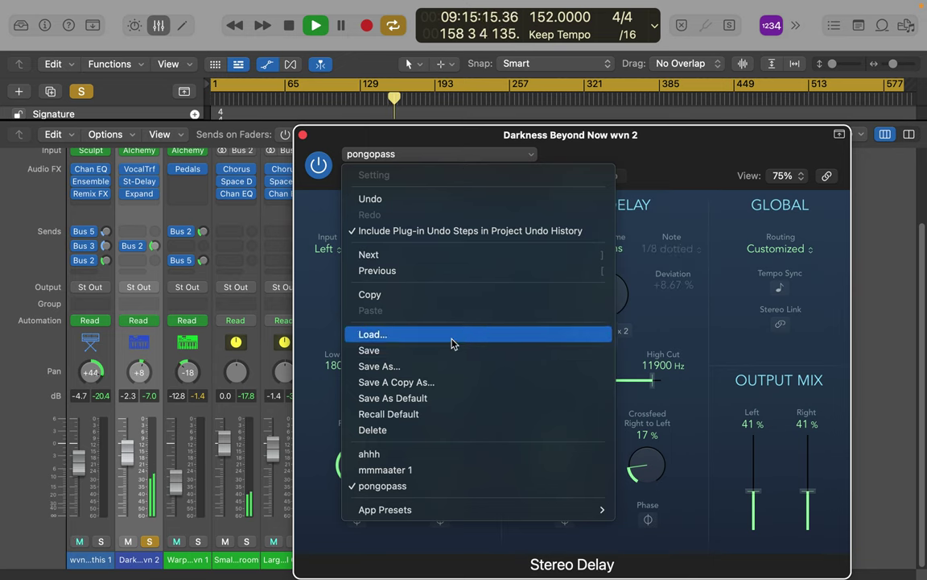
pyautogui.click(414, 373)
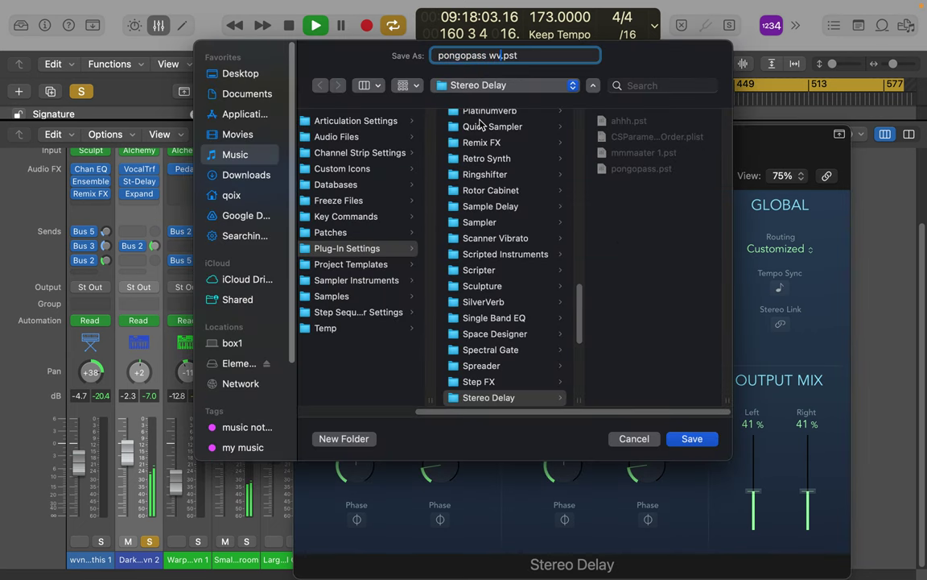
pyautogui.press('Return')
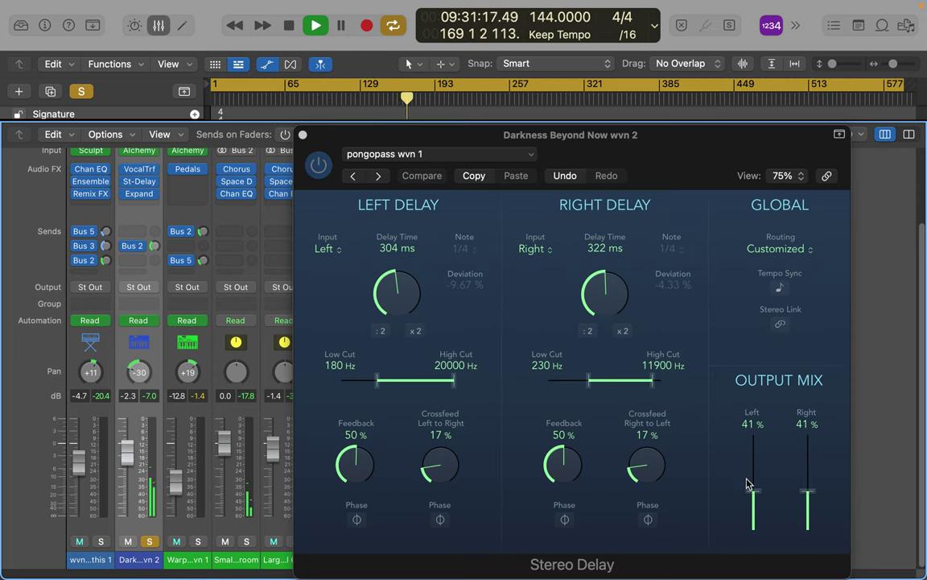
# Set the Stereo Delay's output mix to 57% on both sides and delay times to 386 ms left and 424 ms right, and unsolo the track.
pyautogui.moveTo(754, 500); pyautogui.dragTo(808, 478)
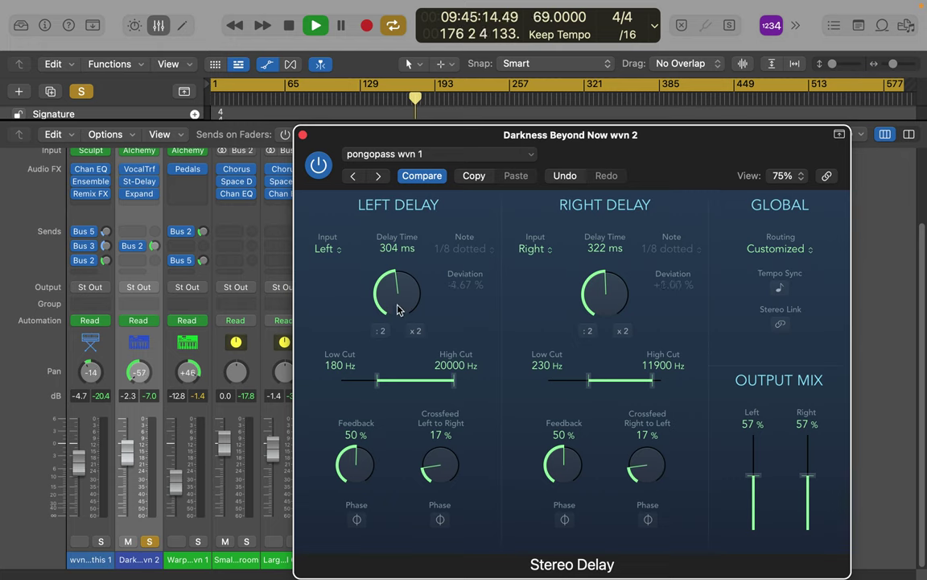
pyautogui.moveTo(397, 302); pyautogui.dragTo(392, 288)
pyautogui.moveTo(607, 290); pyautogui.dragTo(604, 278)
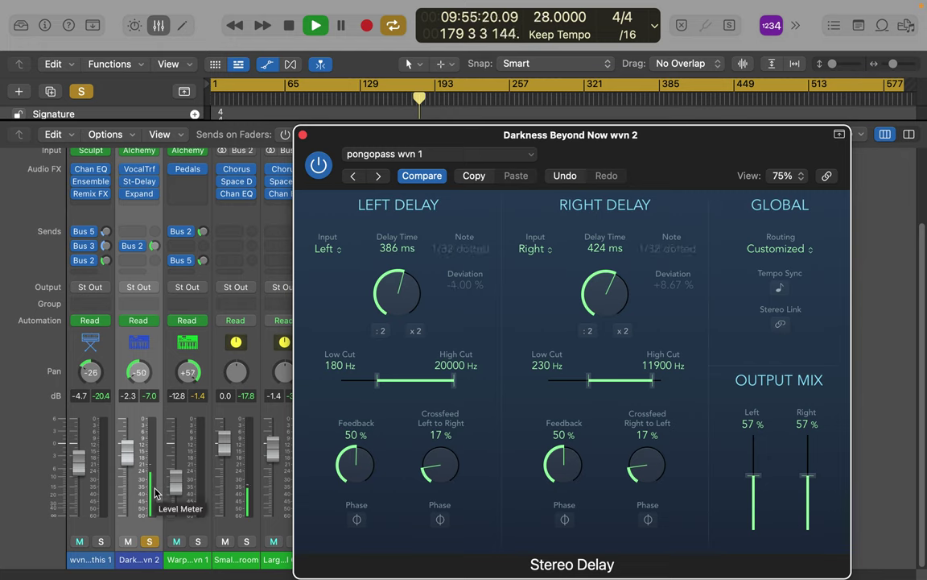
pyautogui.click(151, 543)
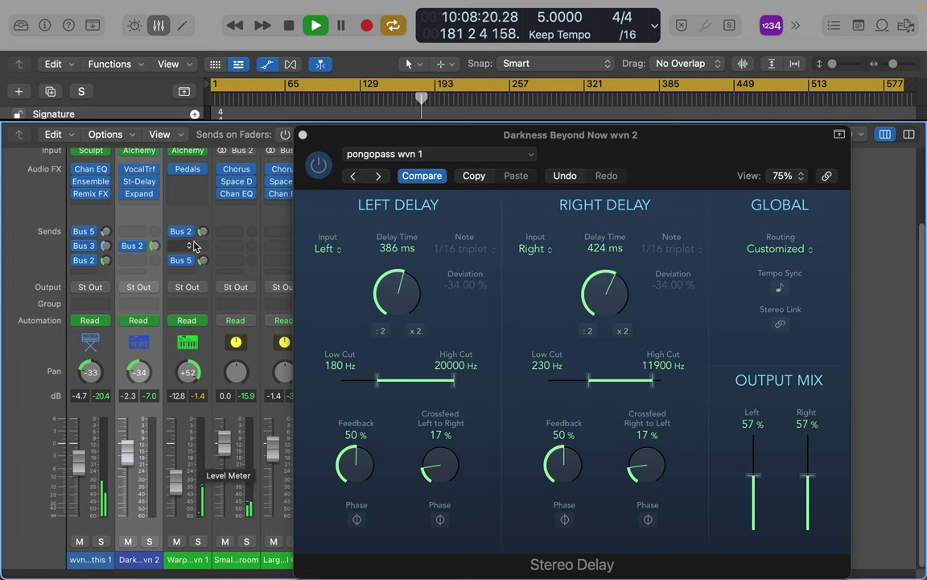
# Insert an Adaptive Limiter below the Pedalboard on the Warped Pluck wvn 1 track.
pyautogui.click(185, 189)
pyautogui.moveTo(210, 322)
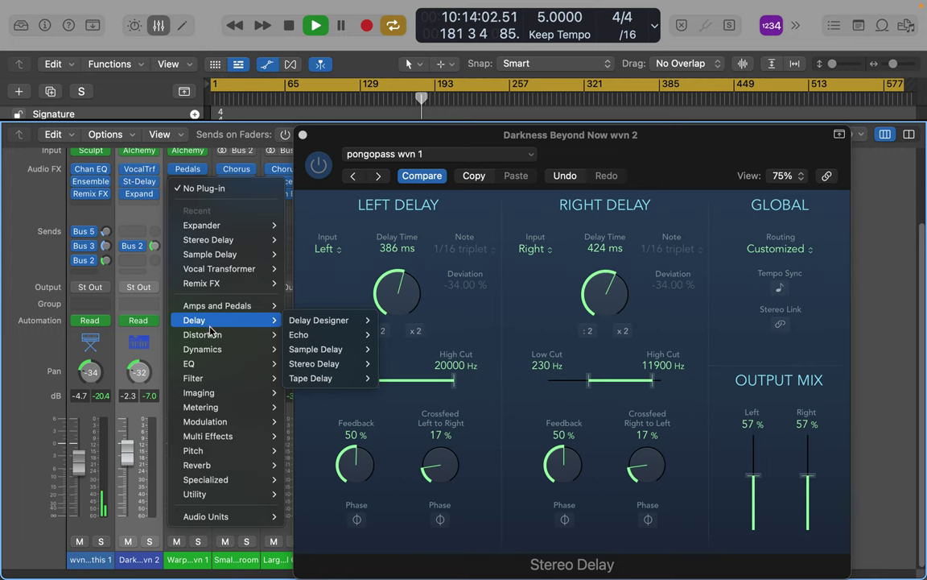
pyautogui.moveTo(208, 350)
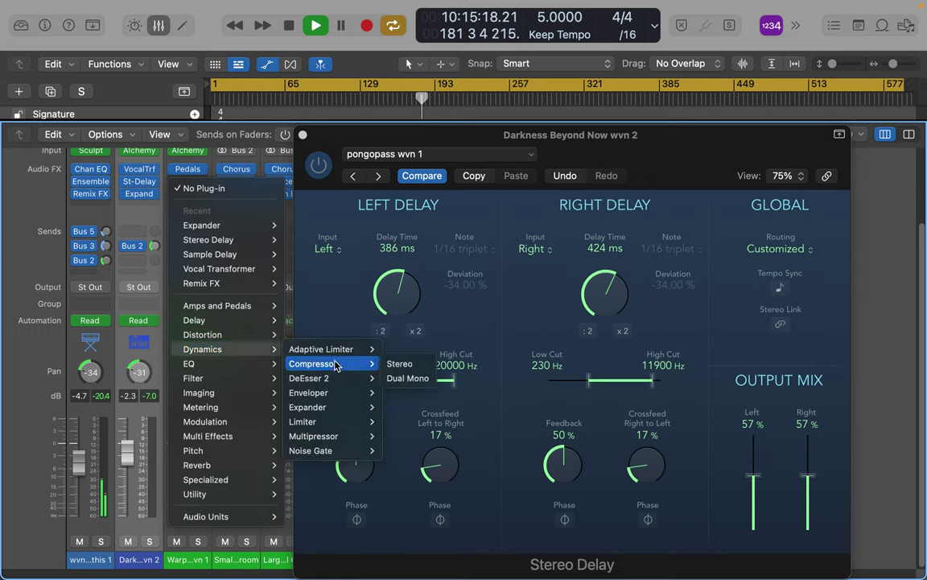
pyautogui.click(332, 349)
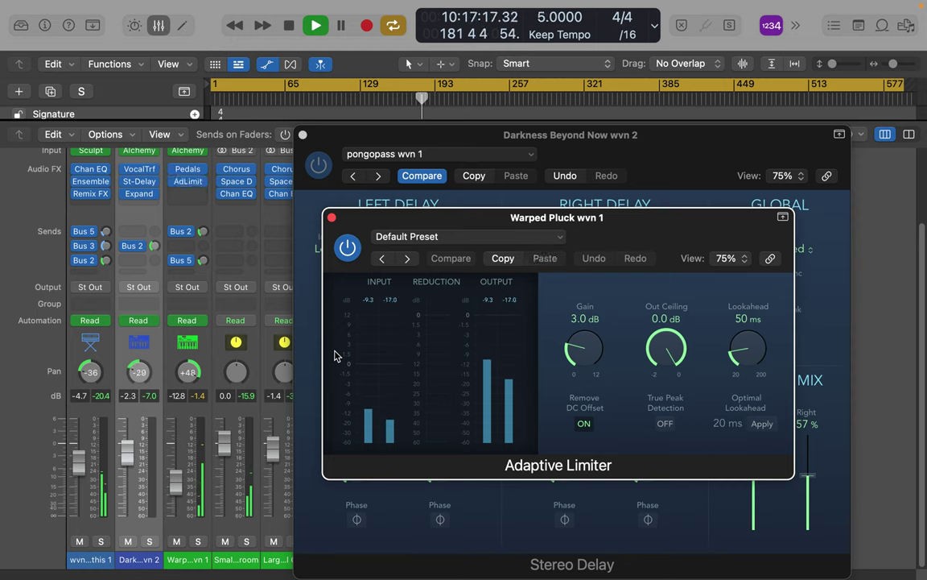
# Turn on the Adaptive Limiter's True Peak Detection and set its gain to 2.4 dB and lookahead to 98 ms.
pyautogui.moveTo(584, 363); pyautogui.dragTo(584, 368)
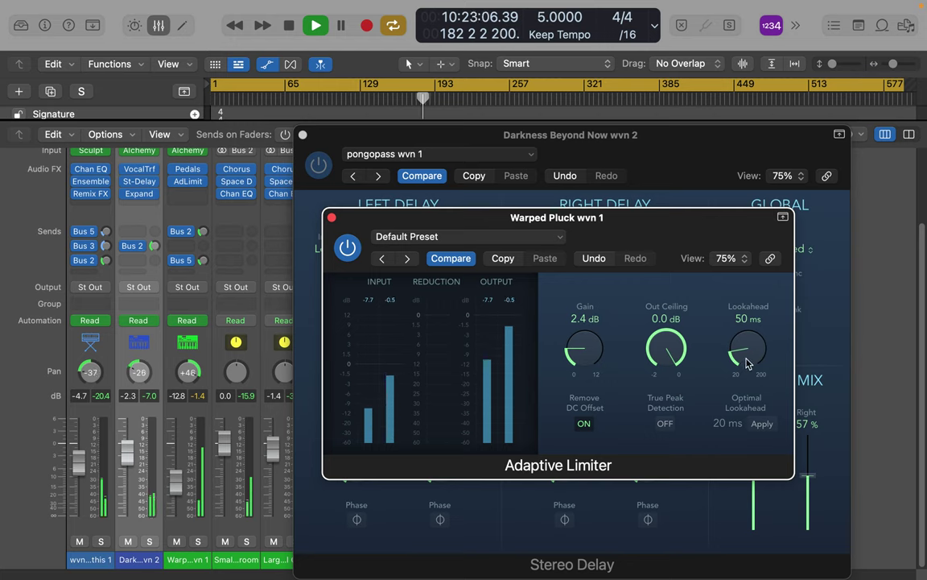
pyautogui.click(666, 424)
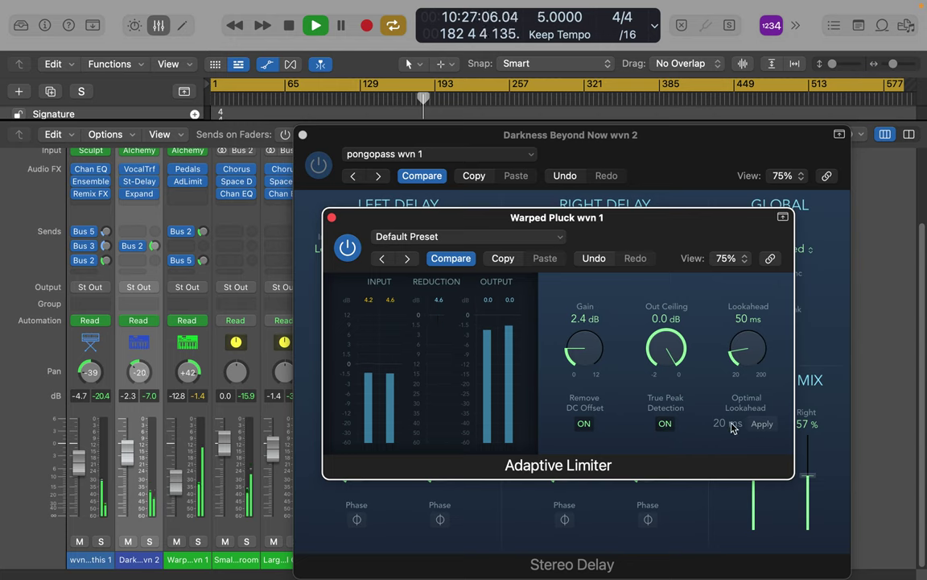
pyautogui.click(762, 424)
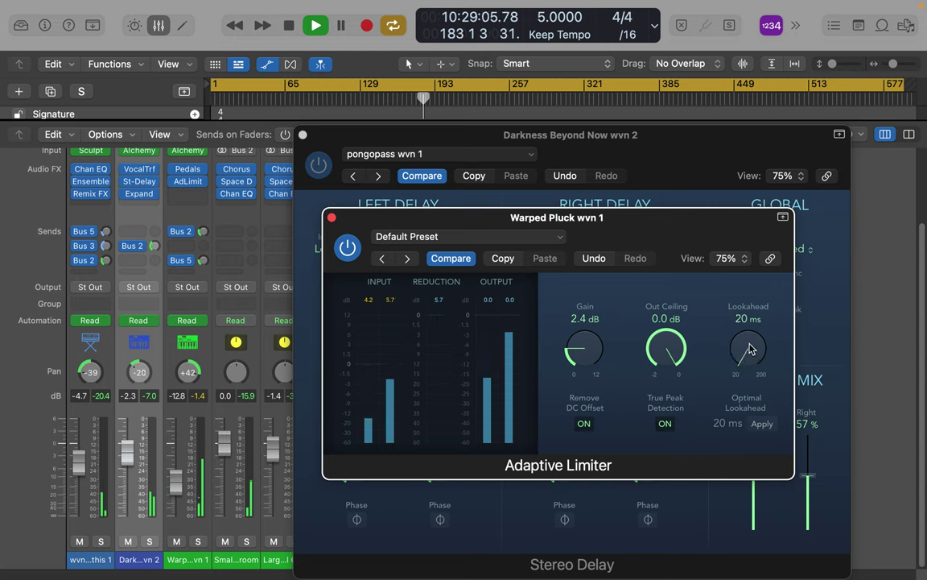
pyautogui.moveTo(747, 344); pyautogui.dragTo(758, 269)
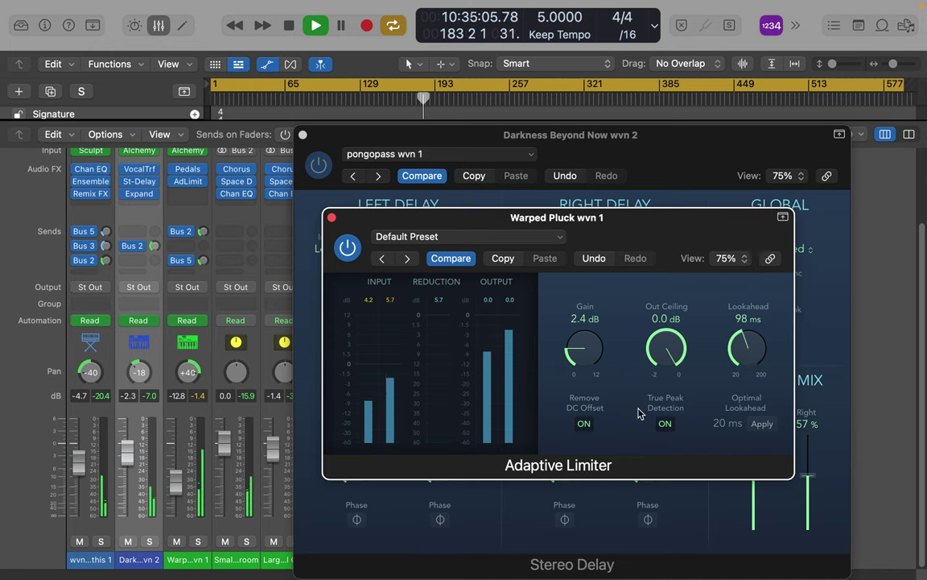
# Set the Adaptive Limiter's out ceiling to -1.2 dB and its gain to 0.8 dB.
pyautogui.moveTo(580, 354); pyautogui.dragTo(592, 396)
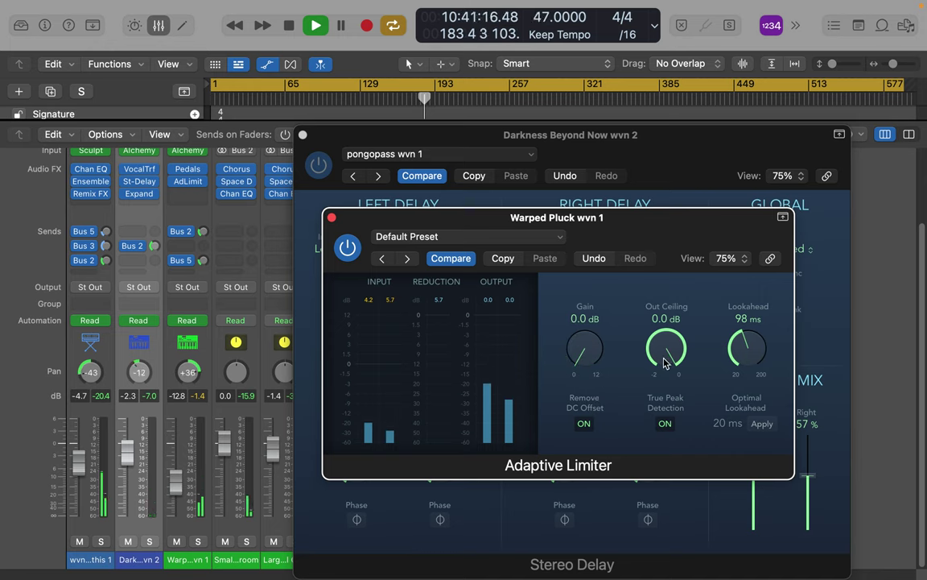
pyautogui.moveTo(664, 356); pyautogui.dragTo(620, 448)
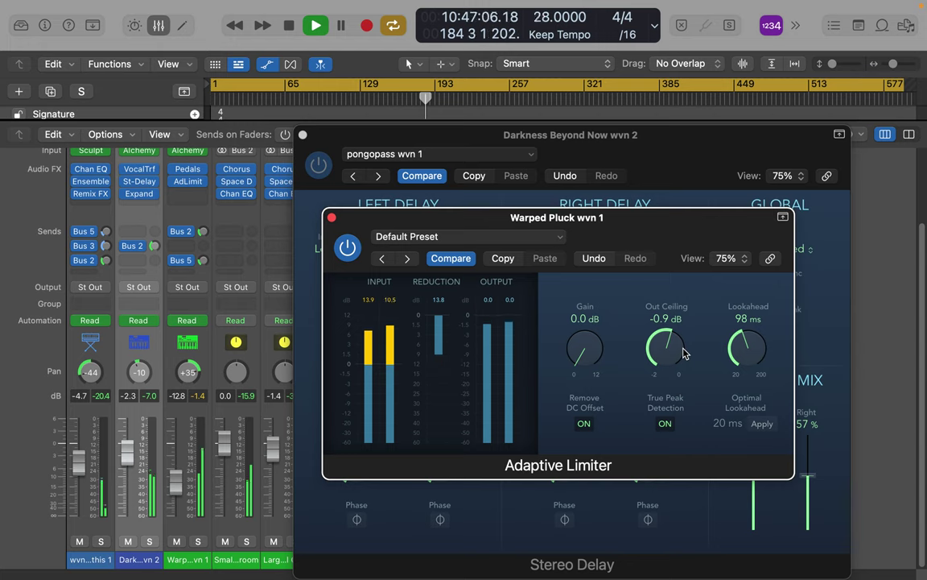
pyautogui.moveTo(666, 352); pyautogui.dragTo(671, 390)
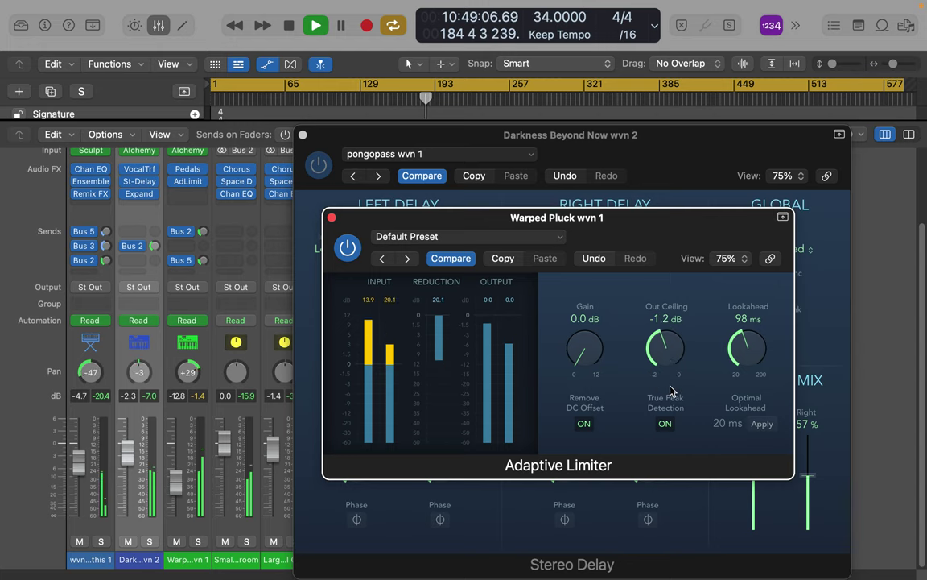
pyautogui.moveTo(584, 367); pyautogui.dragTo(584, 349)
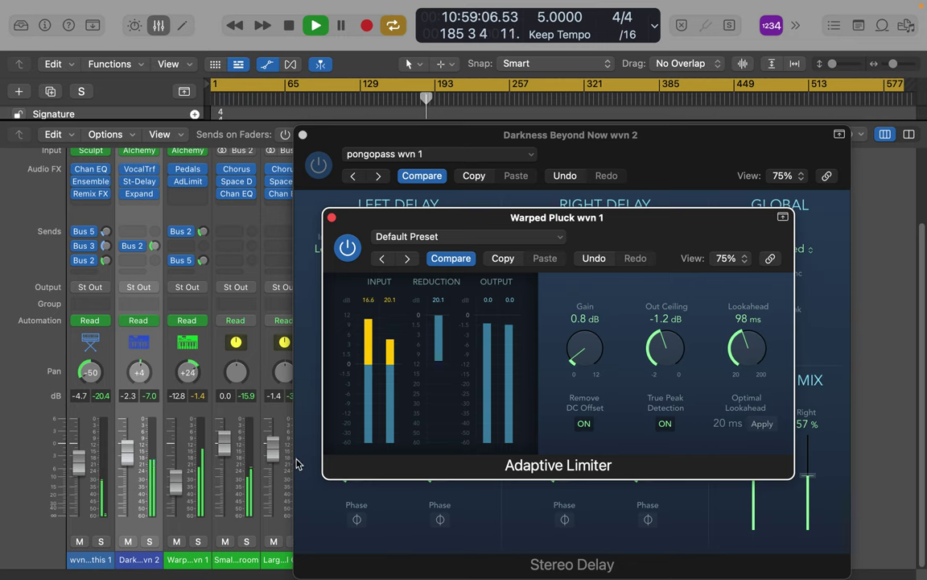
# Save the Adaptive Limiter's settings as a preset named "wvn 1 x".
pyautogui.click(442, 238)
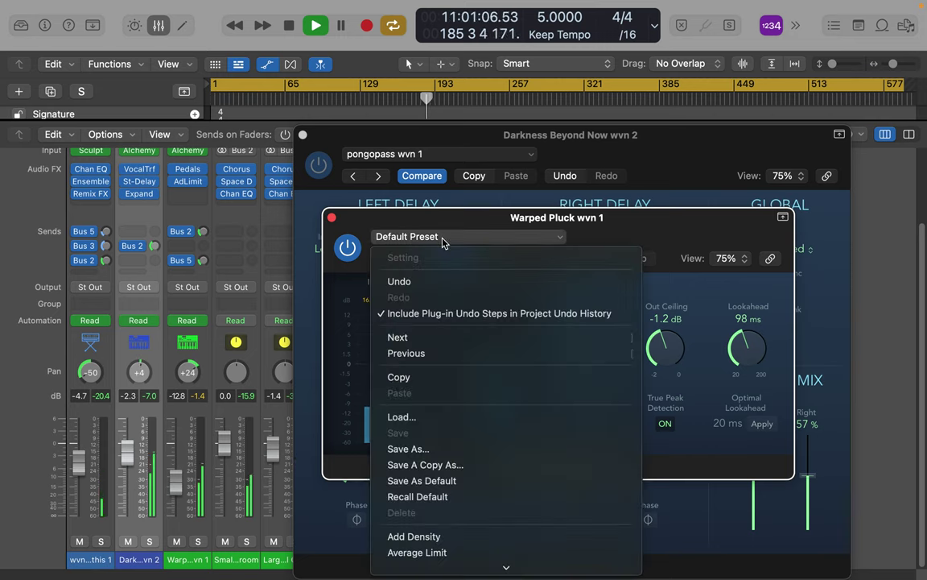
pyautogui.click(445, 450)
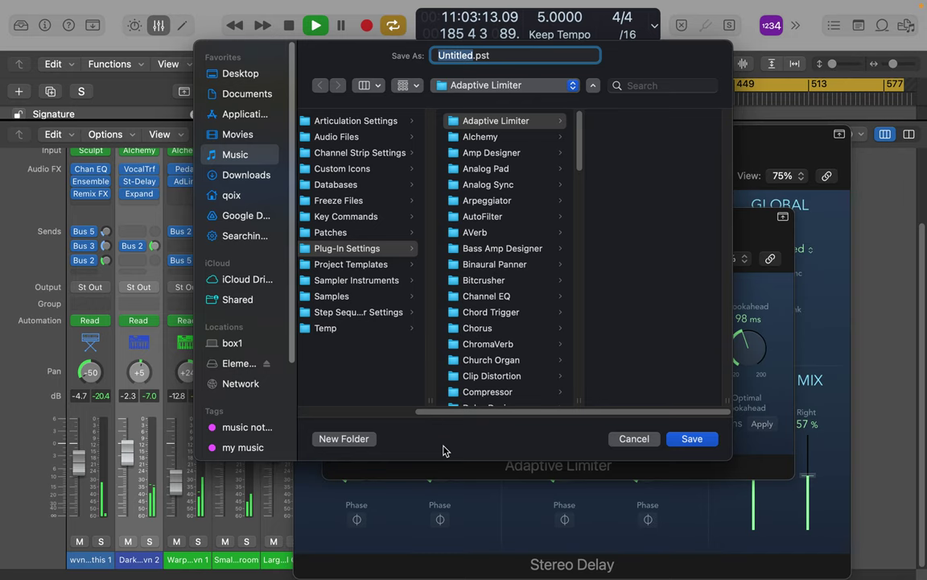
pyautogui.write('wvn 1 x')
pyautogui.press('Return')
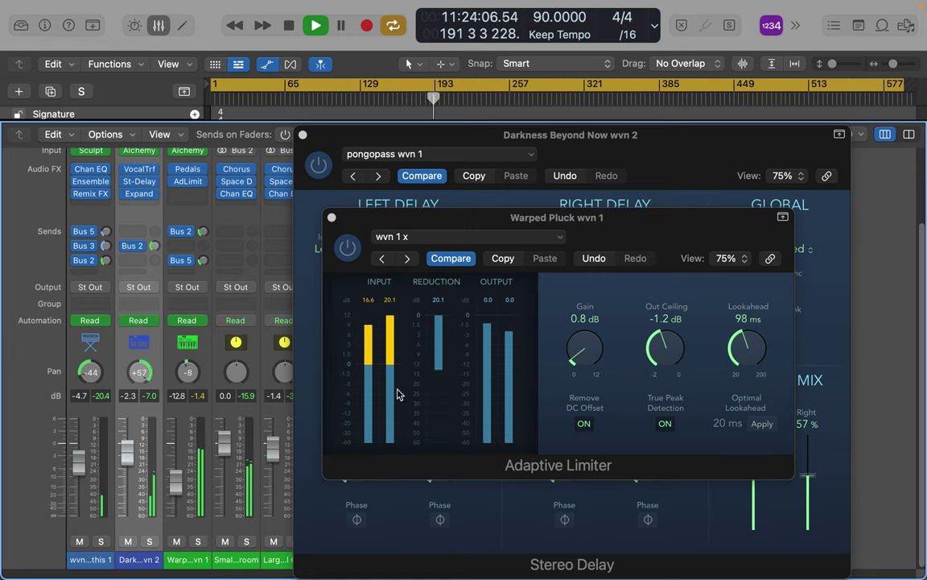
# Apply the limiter's optimal 20 ms lookahead and set the out ceiling to -1.7 dB and gain to 1.1 dB.
pyautogui.moveTo(658, 376)
pyautogui.mouseDown()
pyautogui.moveTo(662, 404)
pyautogui.moveTo(657, 379)
pyautogui.mouseUp()
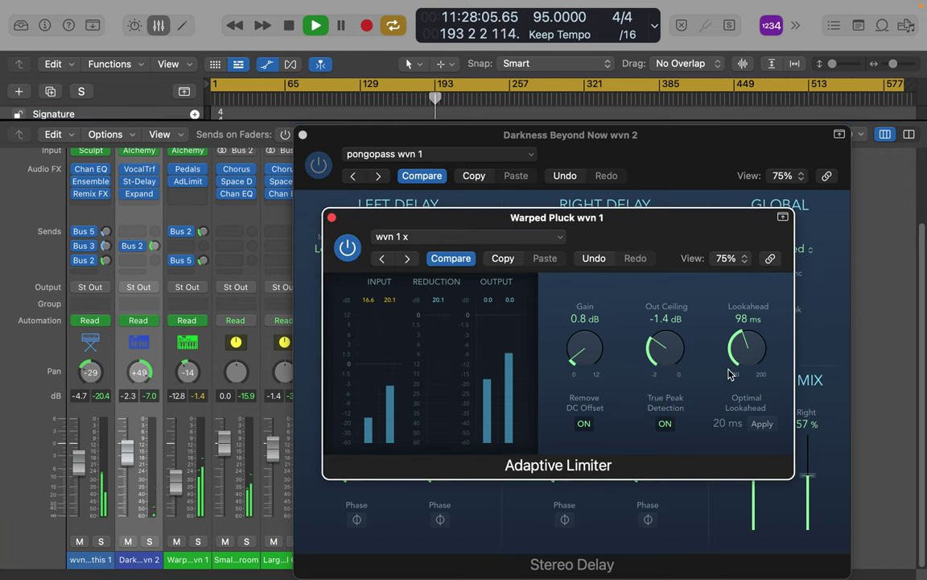
pyautogui.moveTo(738, 352); pyautogui.dragTo(733, 298)
pyautogui.click(763, 425)
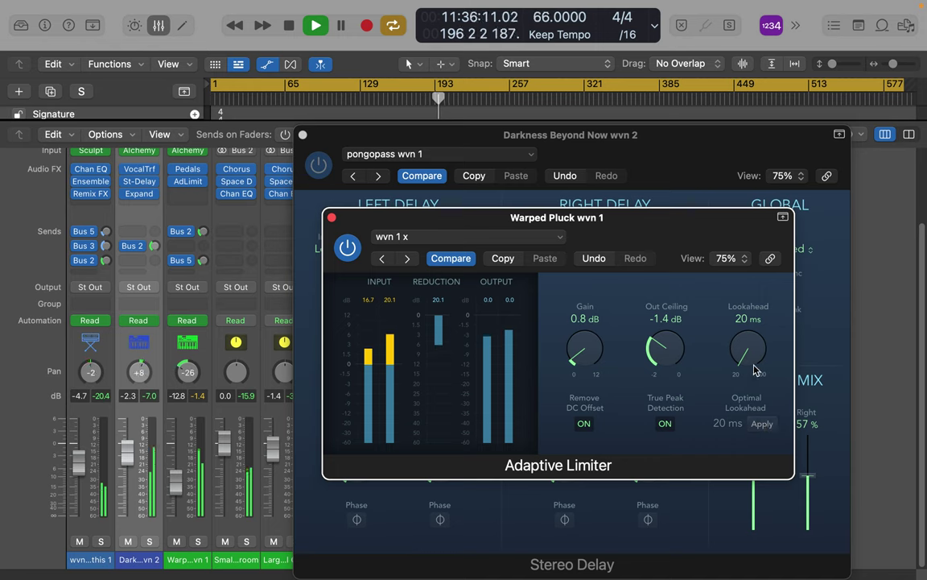
pyautogui.moveTo(658, 357); pyautogui.dragTo(659, 366)
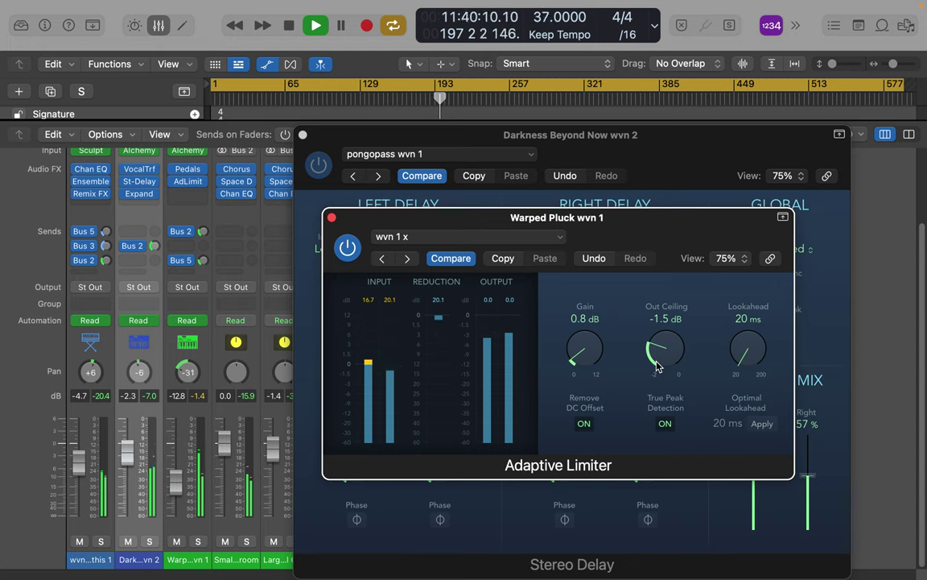
pyautogui.moveTo(658, 366); pyautogui.dragTo(666, 378)
pyautogui.moveTo(588, 364); pyautogui.dragTo(591, 355)
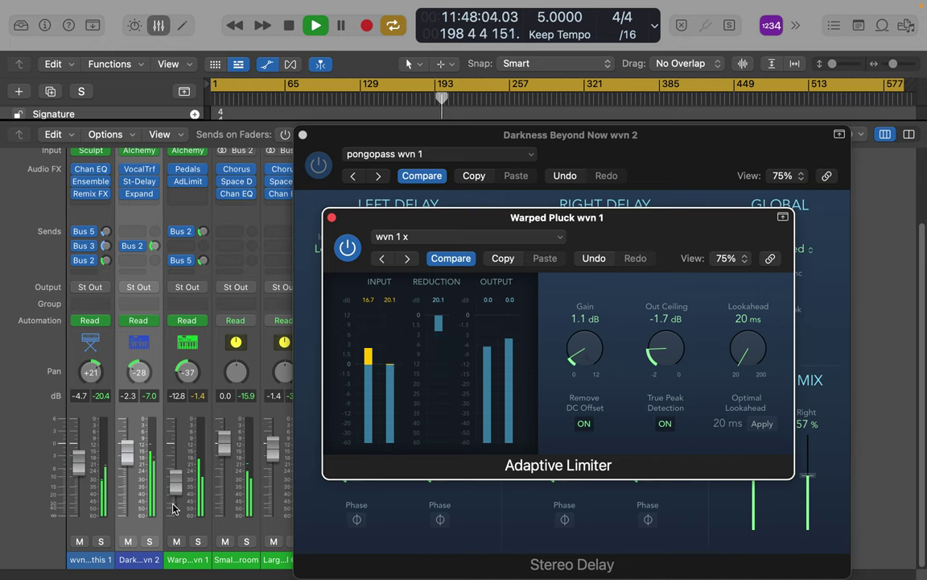
# Solo the Warped Pluck wvn 1 track and raise its volume to -8.4 dB.
pyautogui.click(198, 541)
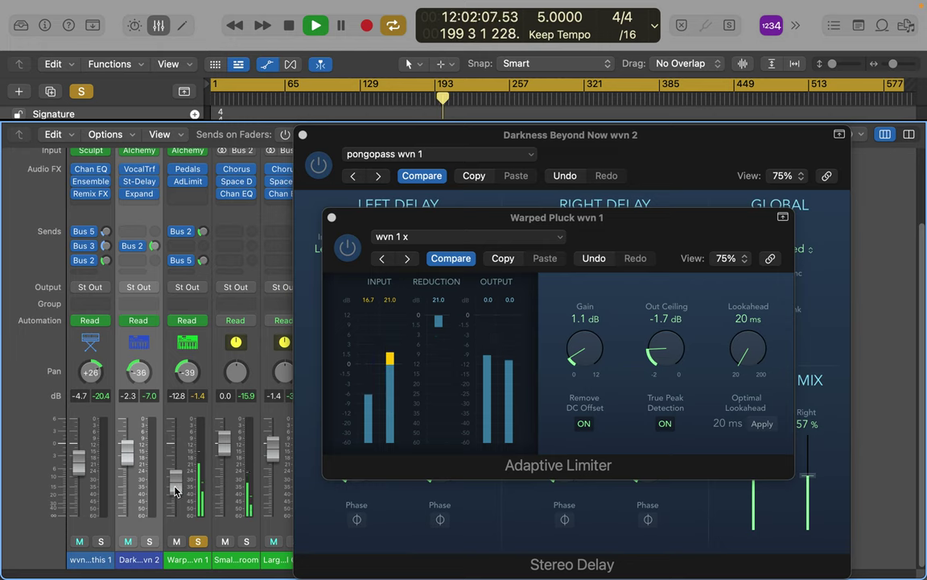
pyautogui.moveTo(176, 490); pyautogui.dragTo(175, 473)
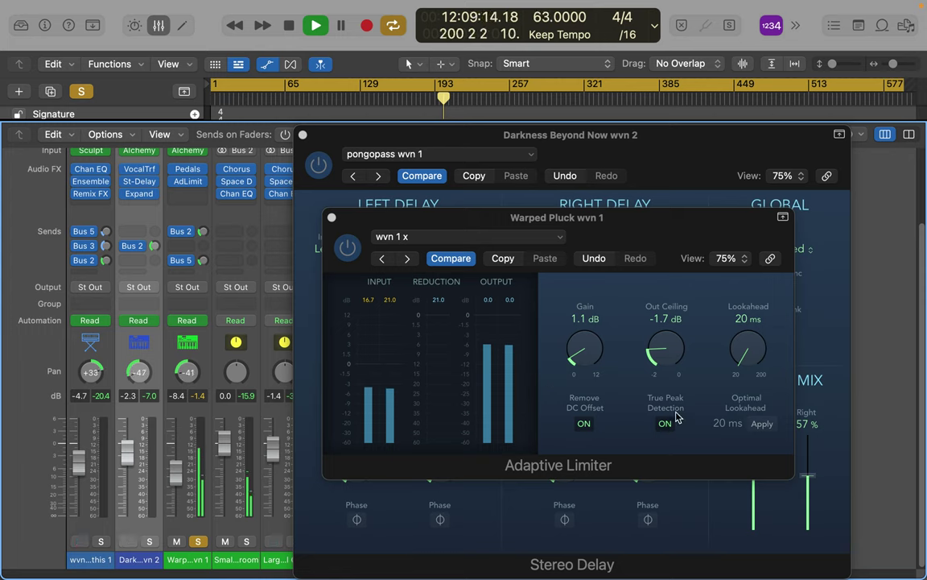
# Set the Adaptive Limiter's lookahead to 58 ms and its out ceiling to -1.0 dB.
pyautogui.moveTo(747, 360); pyautogui.dragTo(741, 314)
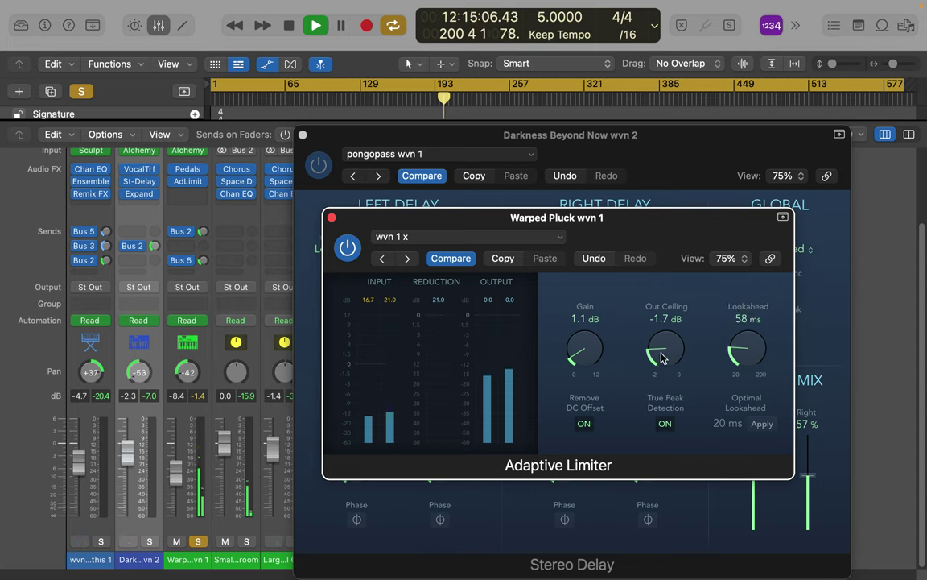
pyautogui.moveTo(658, 347); pyautogui.dragTo(662, 280)
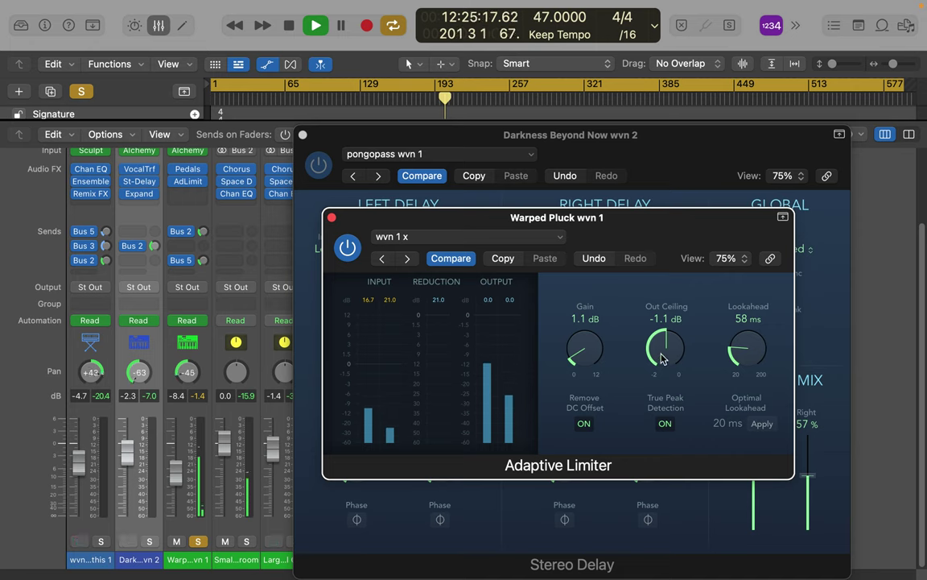
pyautogui.moveTo(660, 344); pyautogui.dragTo(661, 340)
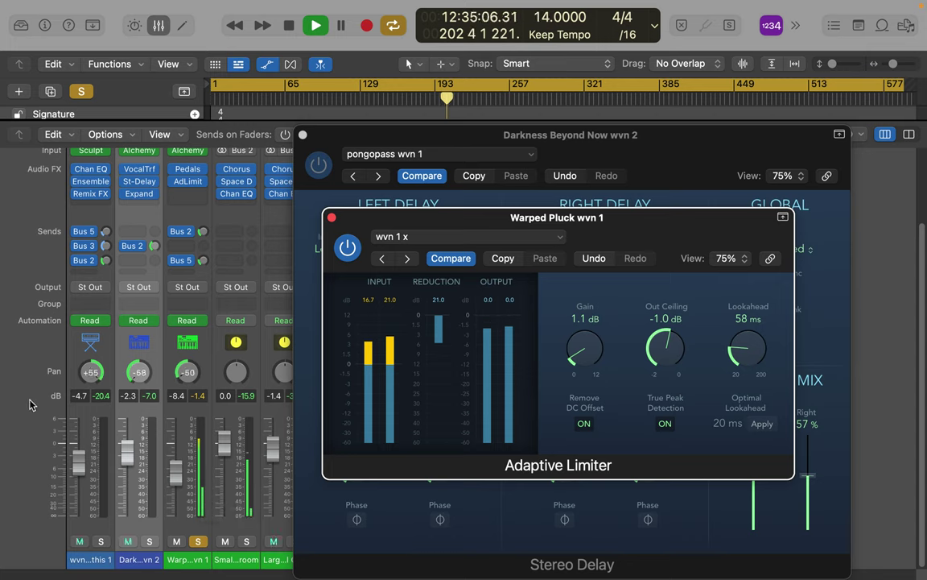
# Open the Pedalboard on the Warped Pluck wvn 1 track and switch off the Roswell Ringer pedal.
pyautogui.click(192, 169)
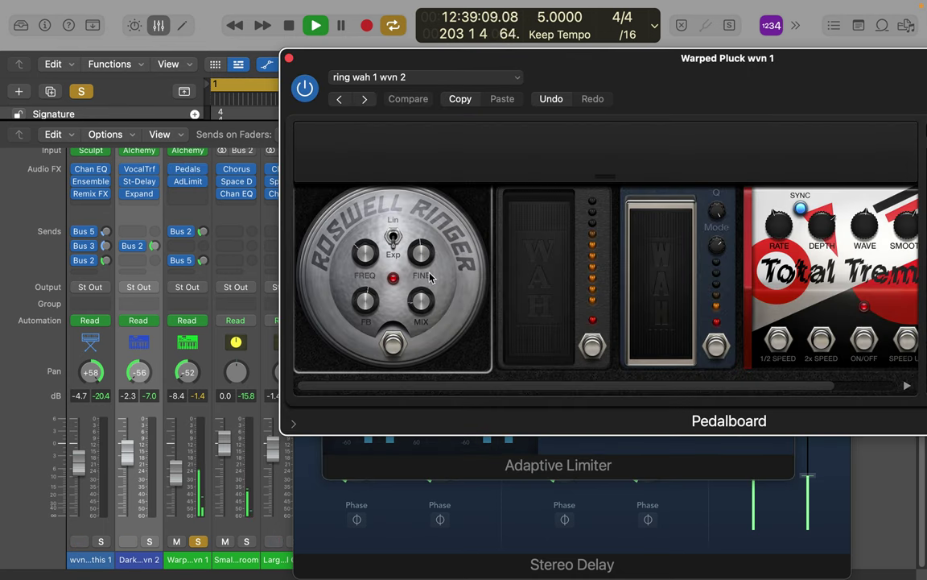
pyautogui.click(394, 346)
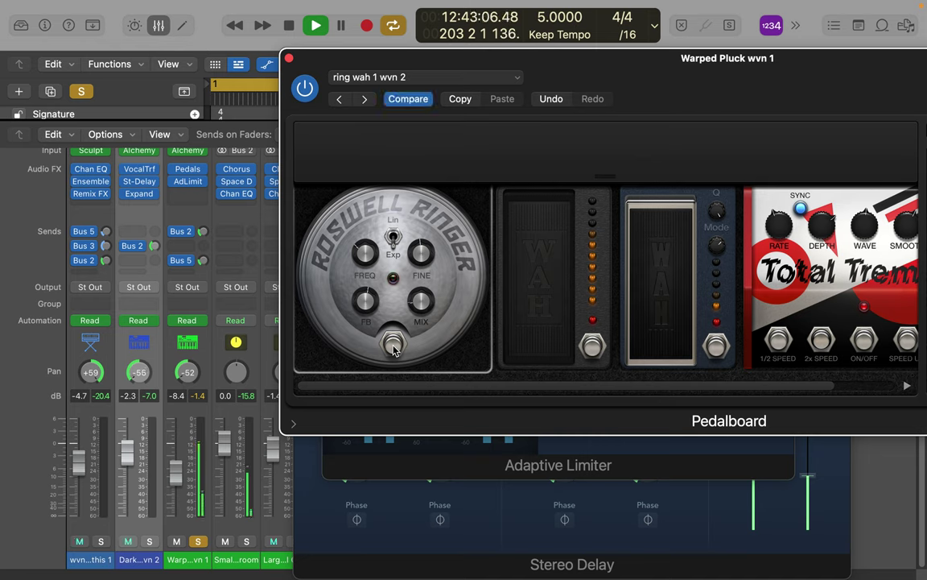
# Compare the sound by toggling the Roswell Ringer and both wah pedals, leaving the two wahs switched off.
pyautogui.click(396, 346)
pyautogui.click(591, 353)
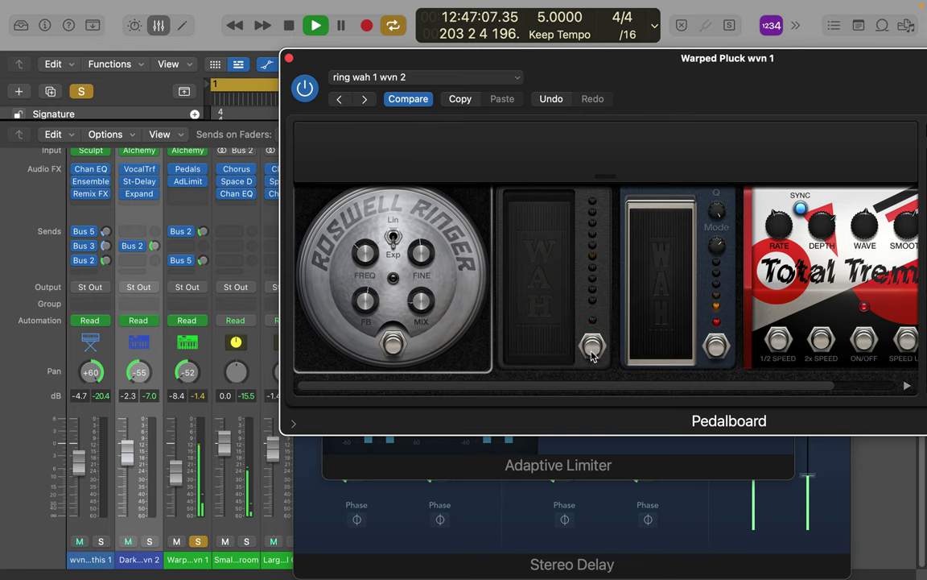
pyautogui.click(717, 347)
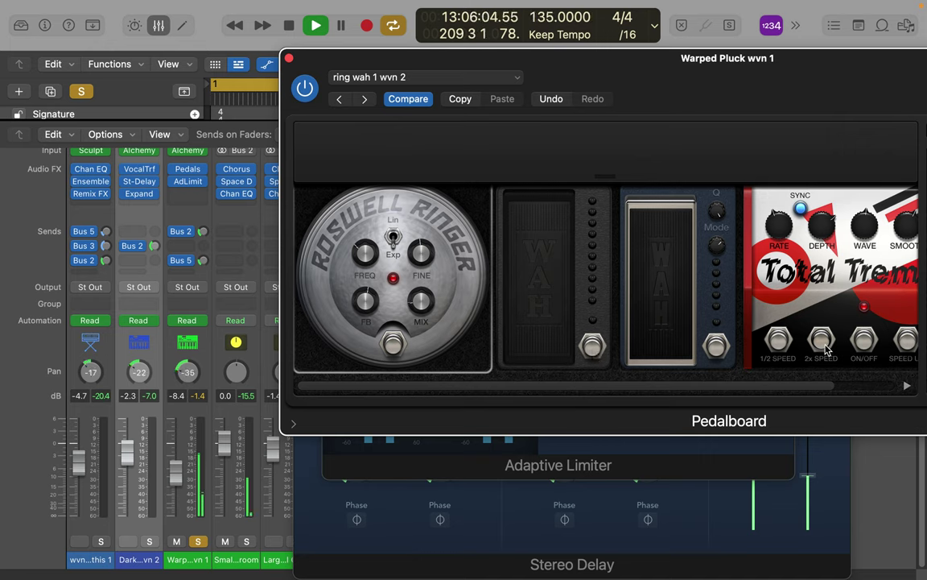
pyautogui.click(716, 340)
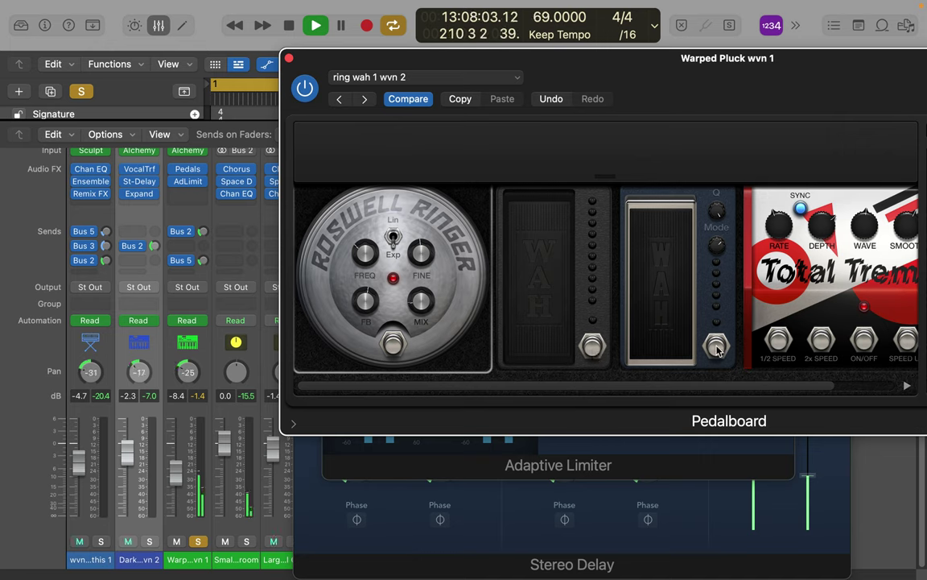
pyautogui.click(592, 348)
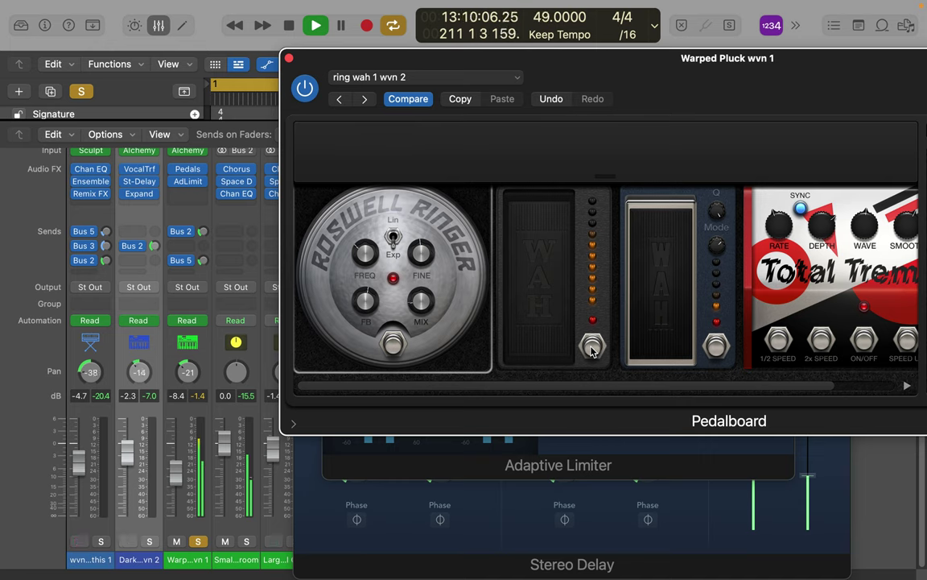
pyautogui.click(592, 348)
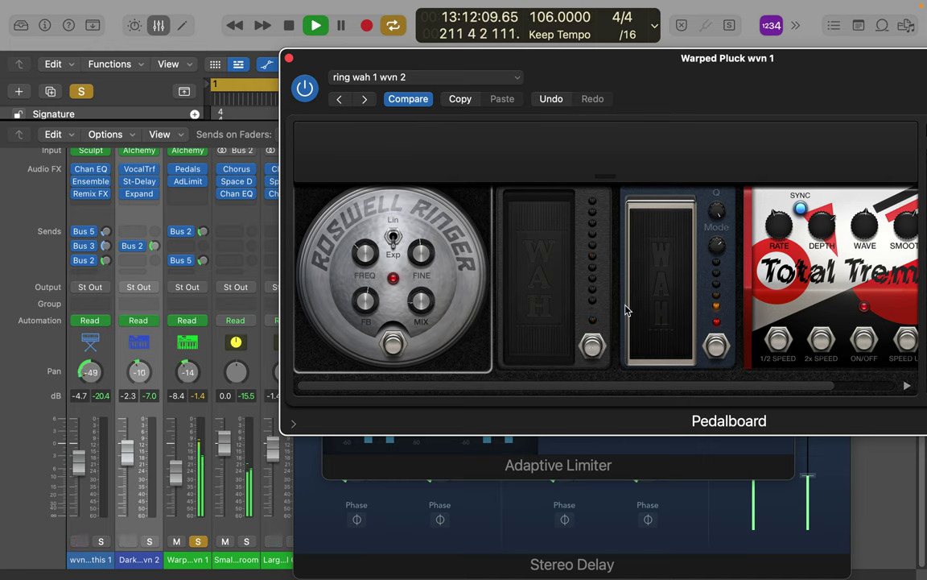
pyautogui.click(717, 346)
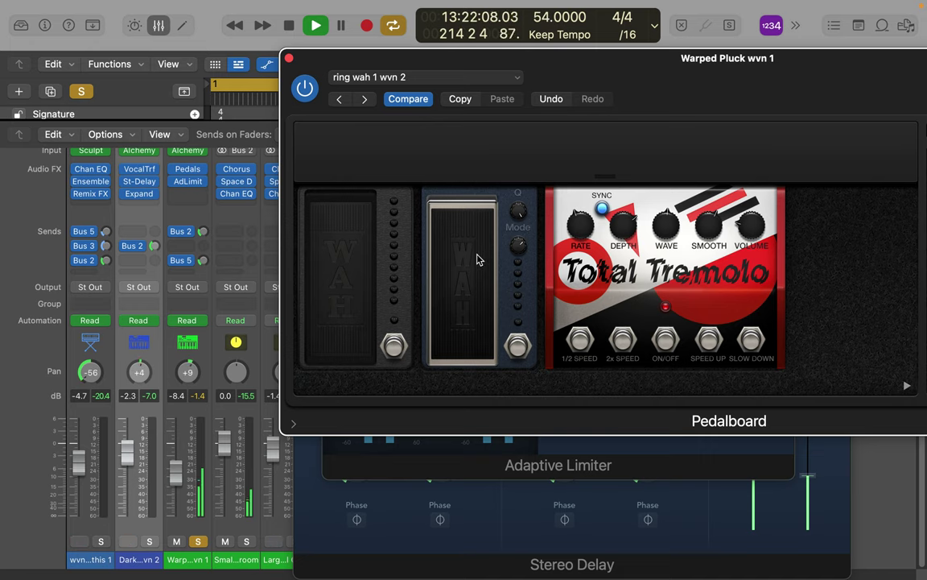
# Remove the blue wah pedal from the pedalboard and add the Wham pedal from the Pitch category after Total Tremolo.
pyautogui.moveTo(554, 66); pyautogui.dragTo(311, 65)
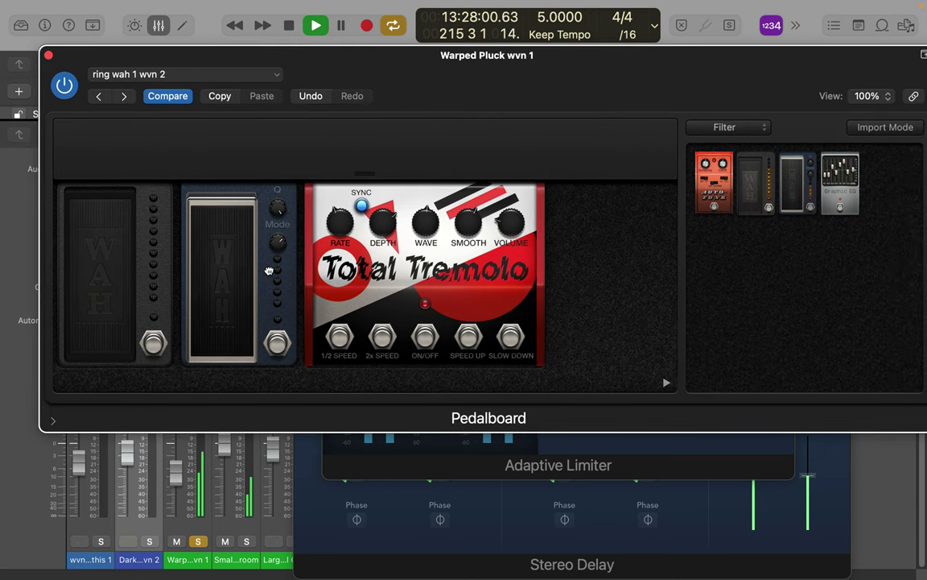
pyautogui.moveTo(269, 270); pyautogui.dragTo(768, 297)
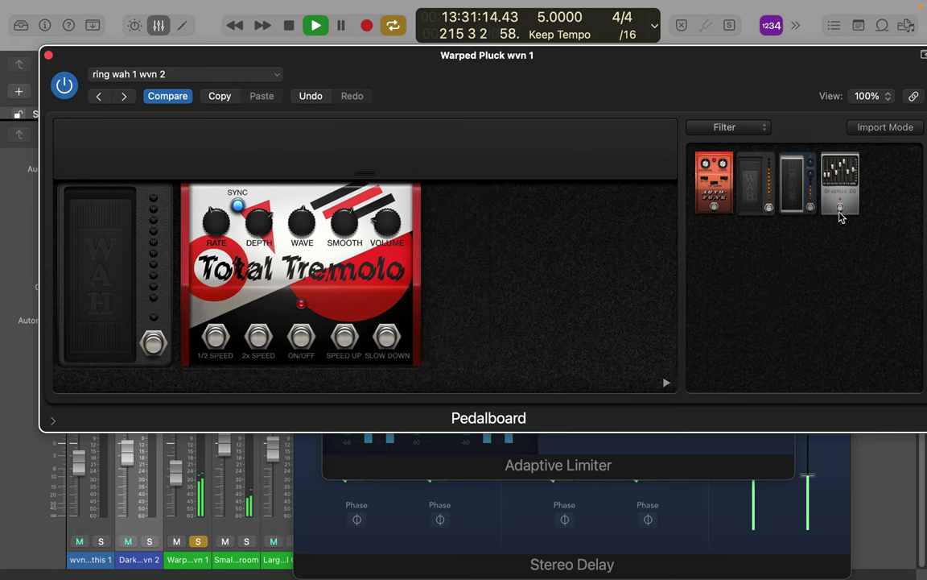
pyautogui.click(758, 132)
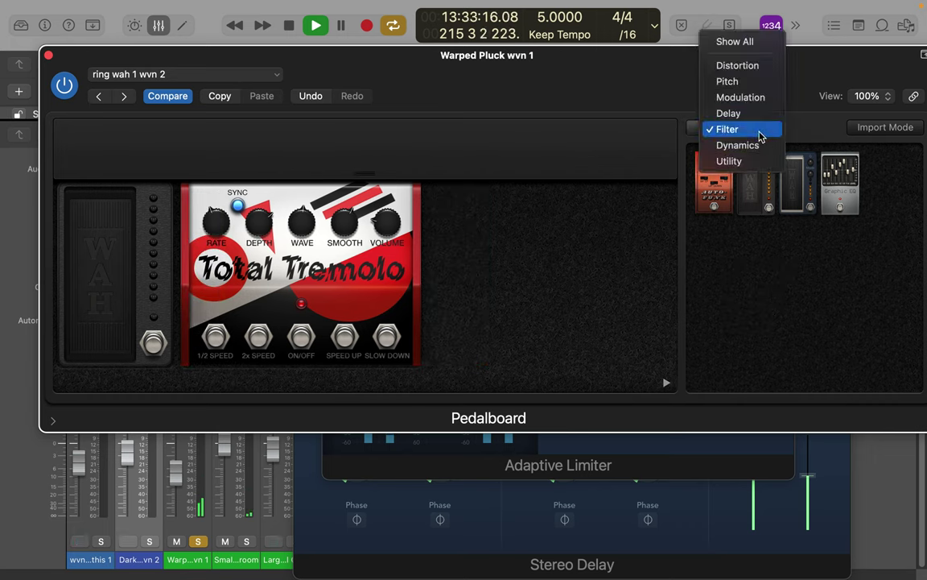
pyautogui.click(754, 84)
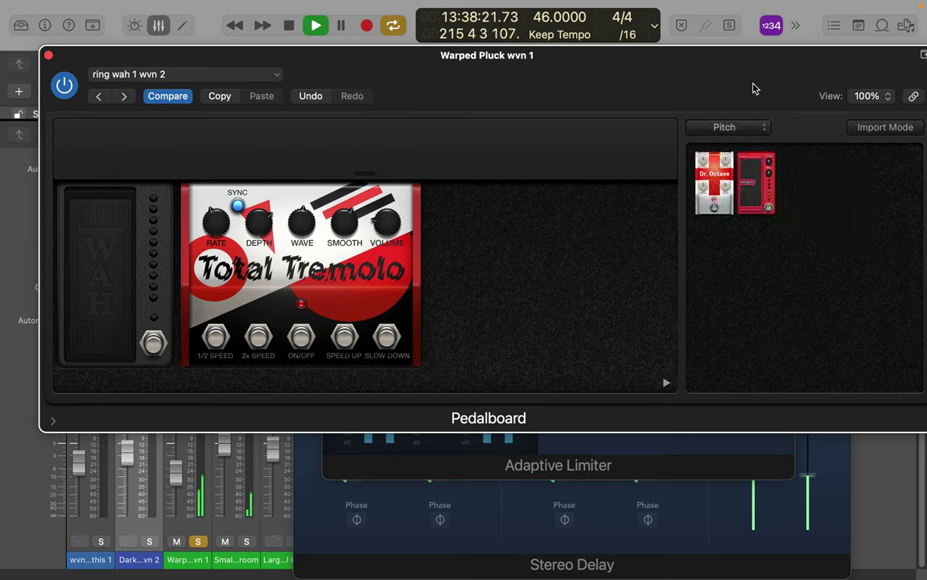
pyautogui.moveTo(759, 189); pyautogui.dragTo(472, 256)
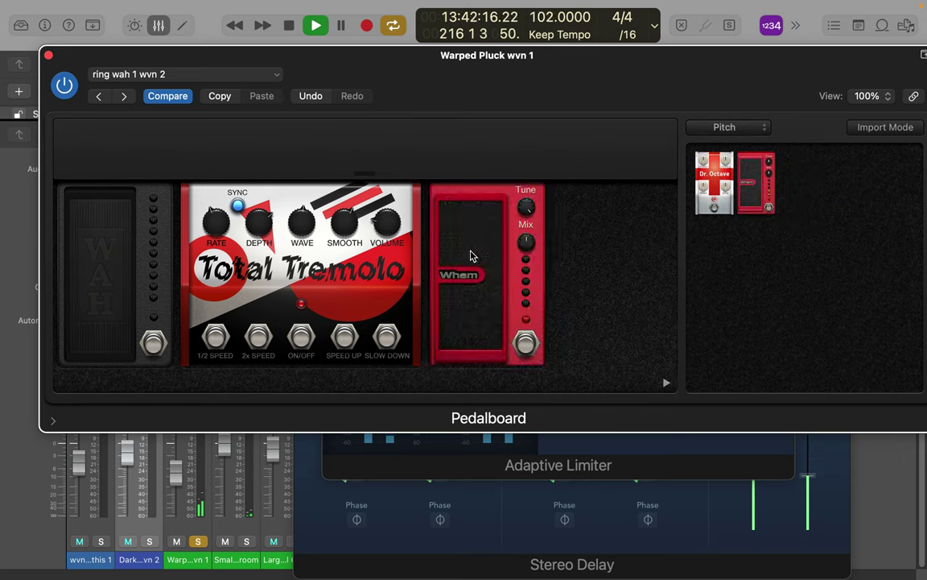
# Try the Wham pedal's treadle and raise its Mix to about maximum.
pyautogui.moveTo(481, 306); pyautogui.dragTo(493, 324)
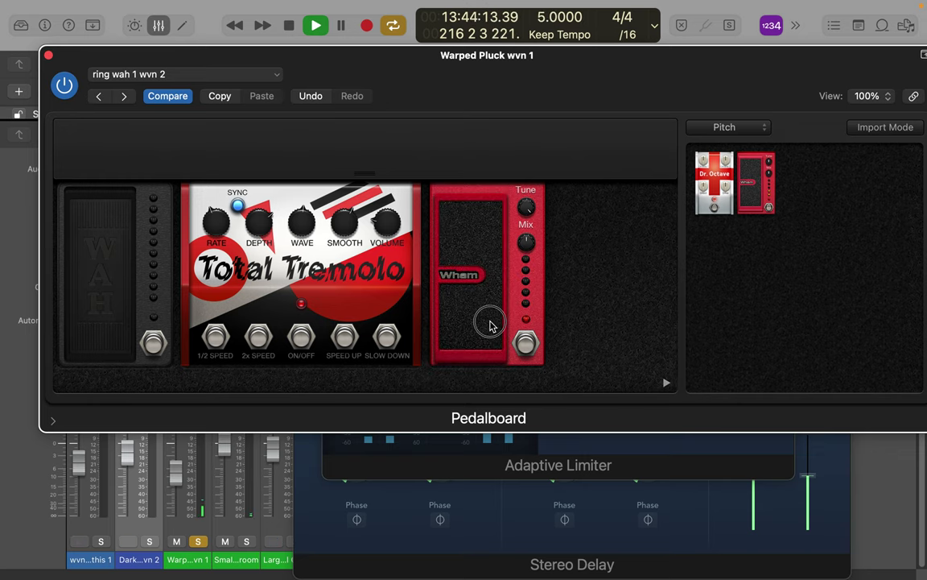
pyautogui.click(526, 210)
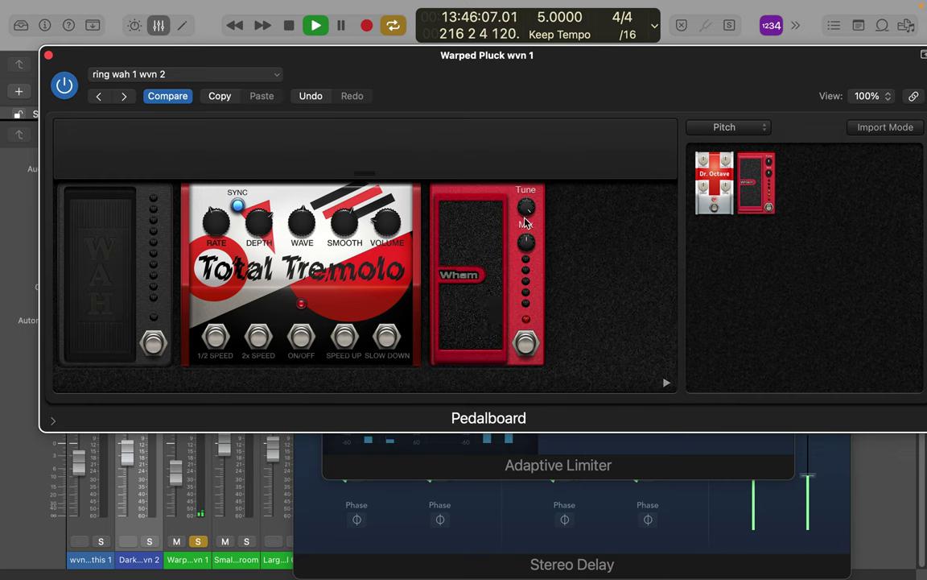
pyautogui.moveTo(526, 242); pyautogui.dragTo(523, 192)
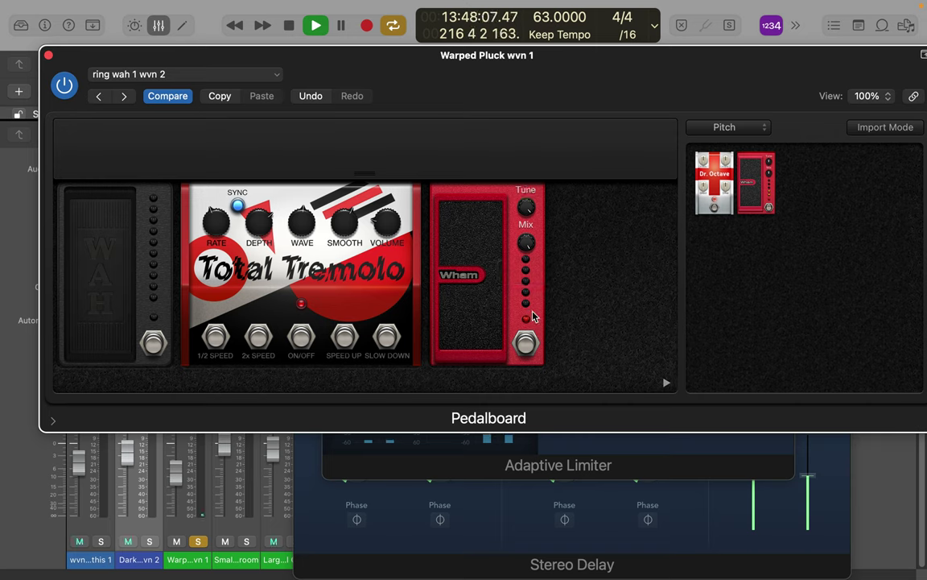
pyautogui.click(527, 346)
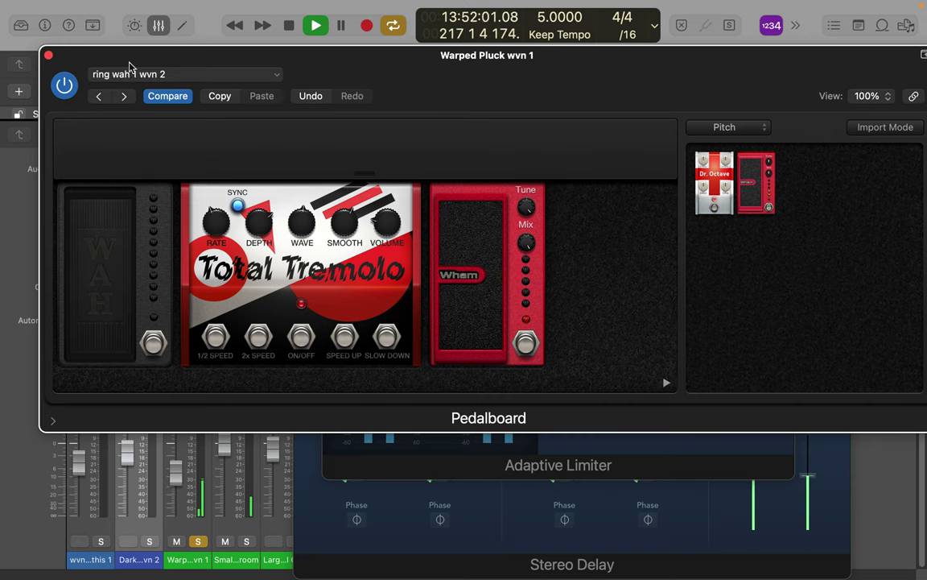
# Raise the Warped Pluck wvn 1 track's volume to -5.0 dB.
pyautogui.moveTo(132, 56); pyautogui.dragTo(420, 46)
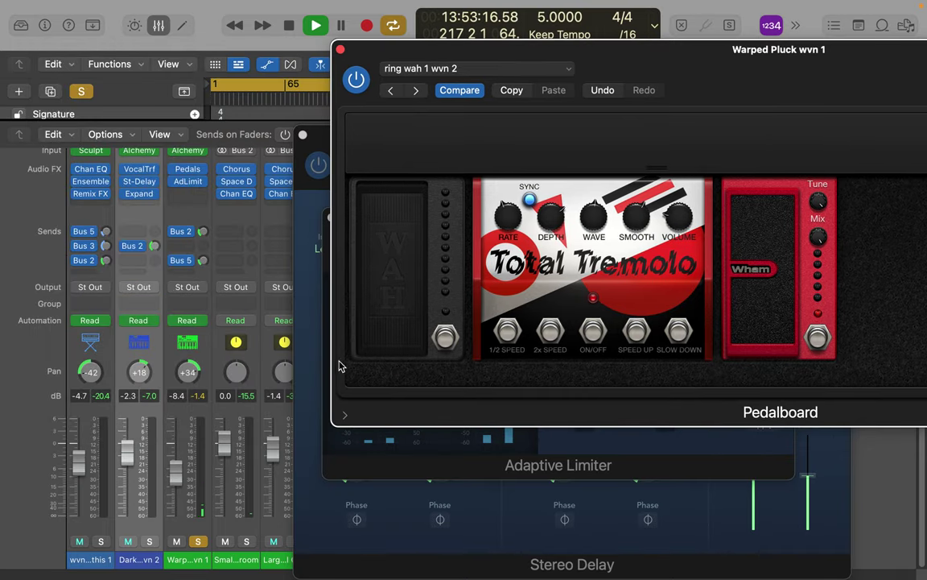
pyautogui.moveTo(178, 480); pyautogui.dragTo(178, 457)
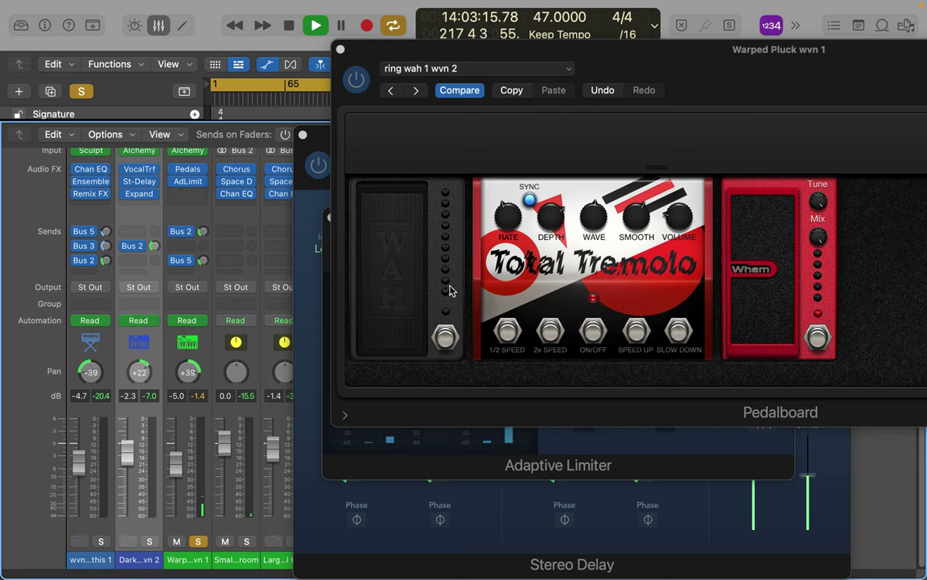
# Switch the remaining wah pedal on and shift the Wham pedal's treadle slightly.
pyautogui.click(445, 338)
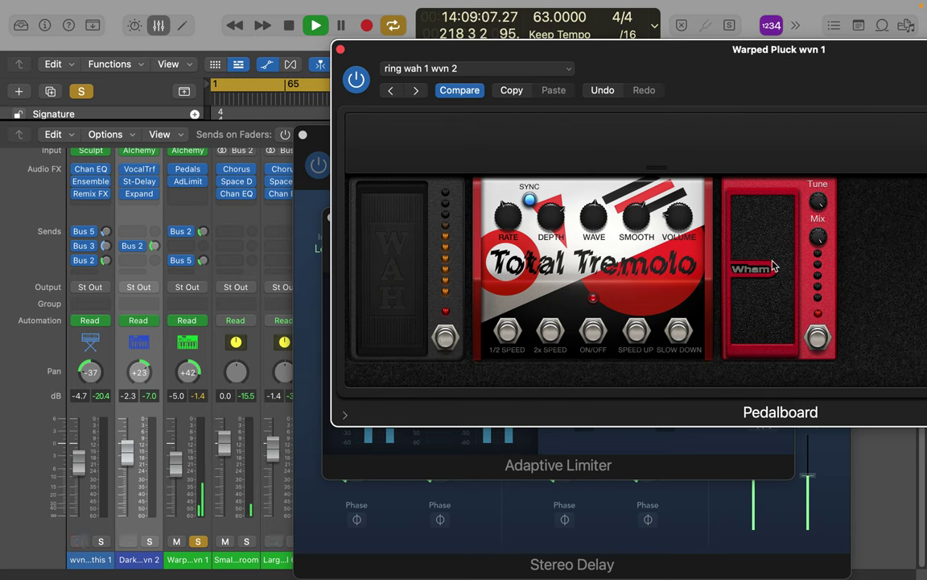
pyautogui.moveTo(773, 266); pyautogui.dragTo(761, 247)
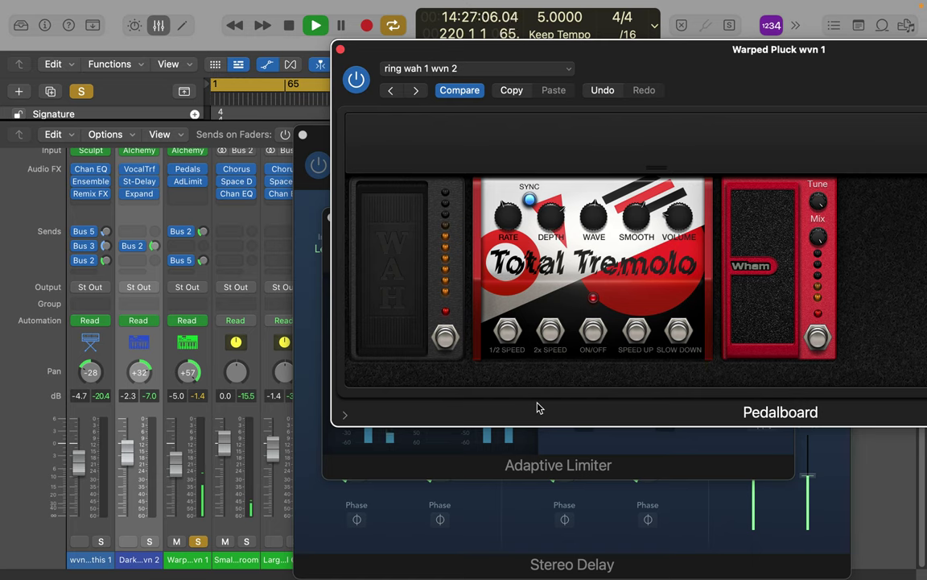
# Save the Pedalboard setting as a new preset named ring wah 1 wvn 3.
pyautogui.click(483, 74)
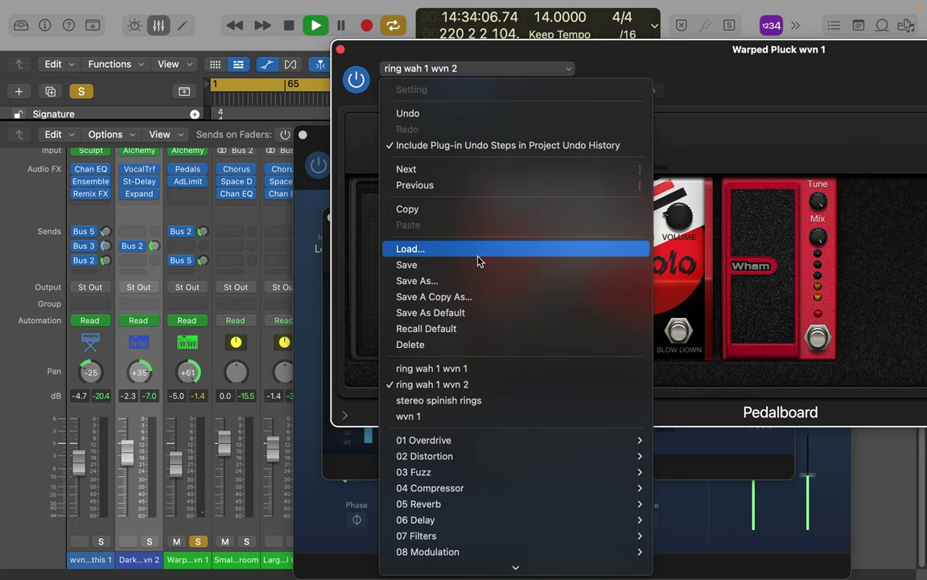
pyautogui.click(473, 282)
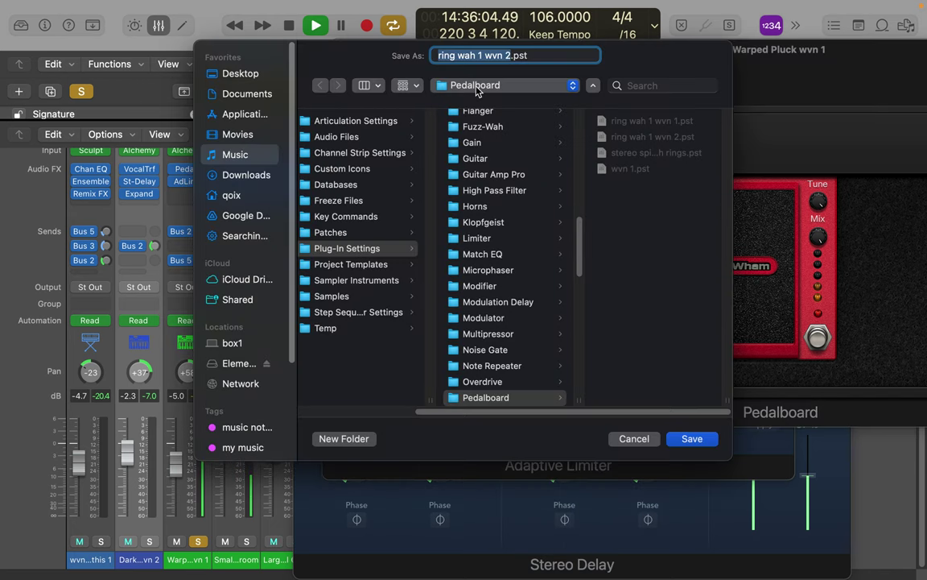
pyautogui.click(509, 54)
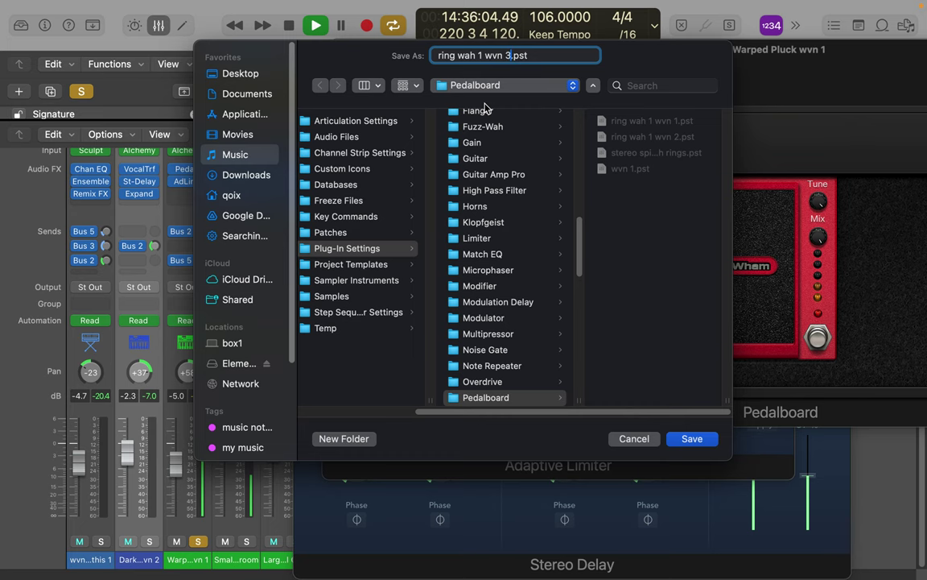
pyautogui.press('Return')
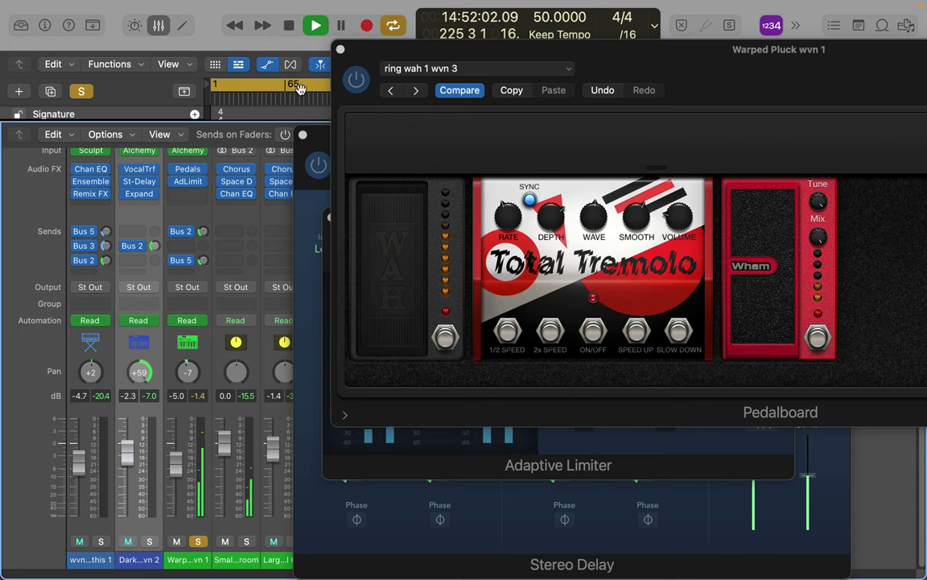
# Close all the open plug-in windows and unsolo the Warped Pluck wvn 1 track.
pyautogui.click(341, 49)
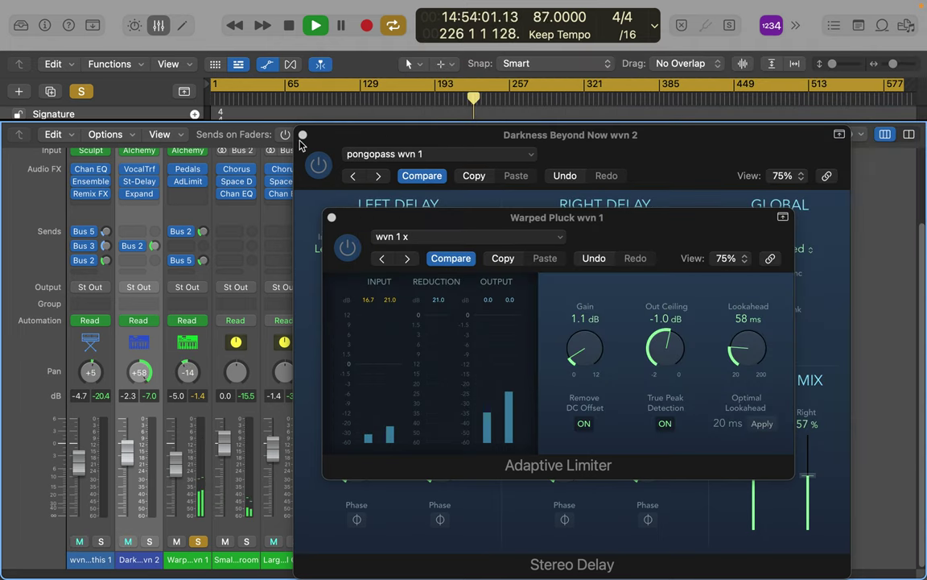
pyautogui.click(304, 137)
pyautogui.click(335, 216)
pyautogui.click(317, 202)
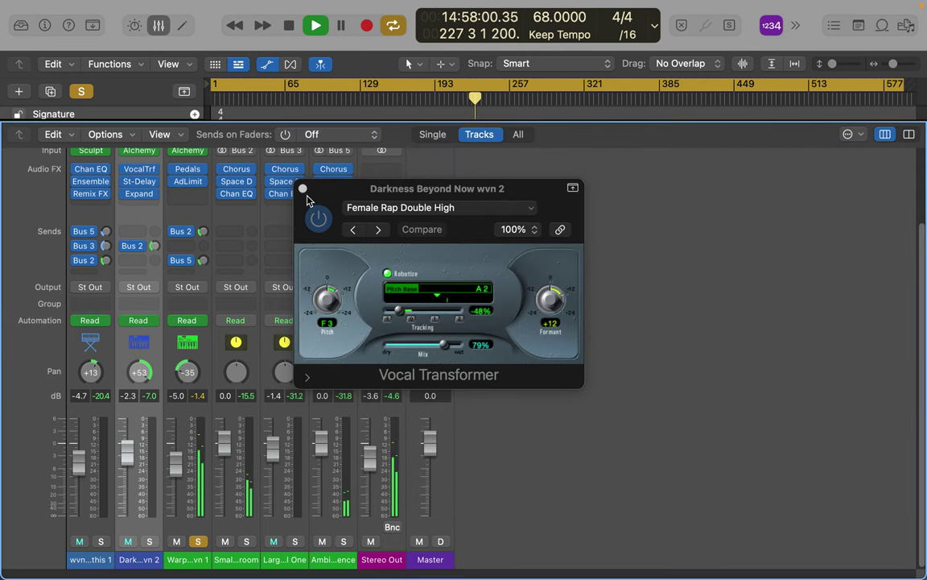
pyautogui.click(303, 189)
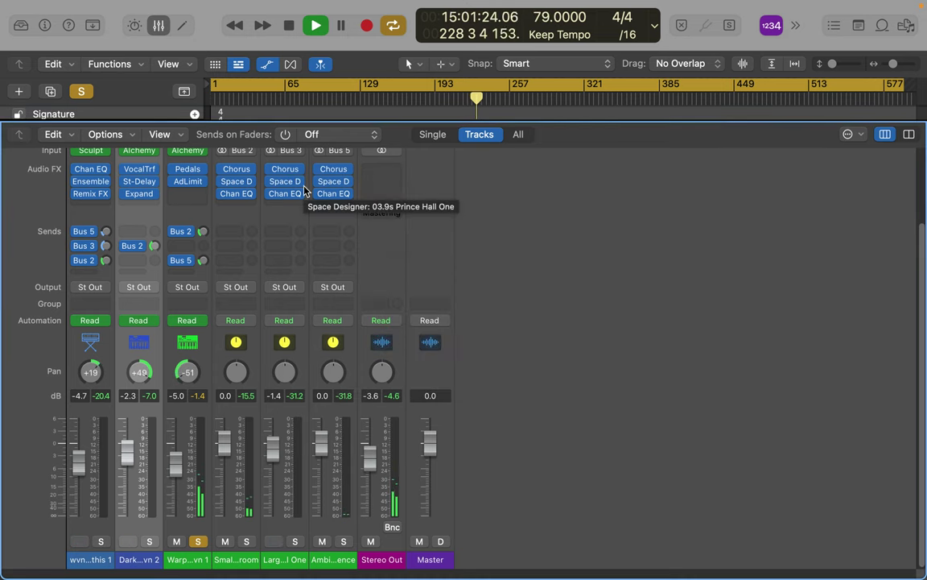
pyautogui.click(195, 542)
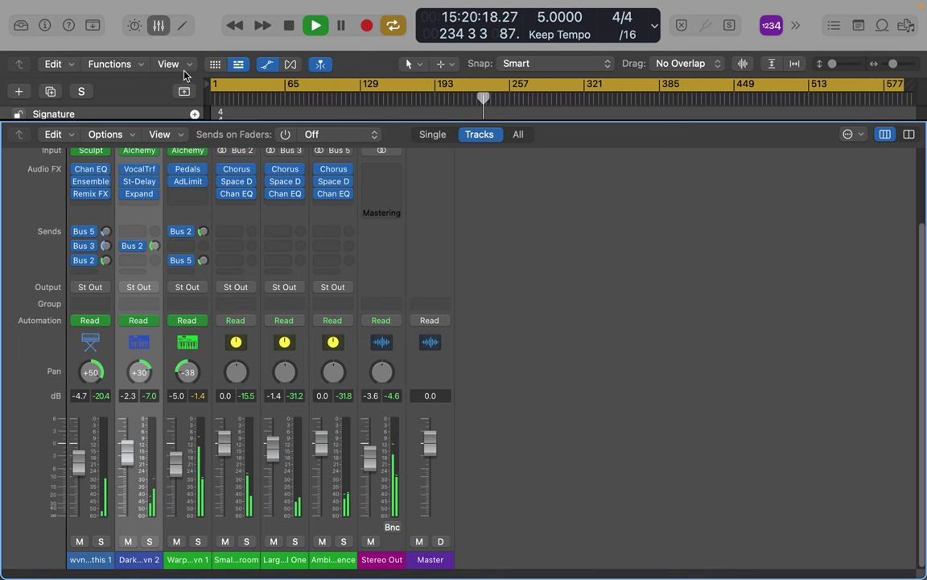
# Open the note editor, go up a level to show all tracks' parts, and display them in the Piano Roll.
pyautogui.click(184, 27)
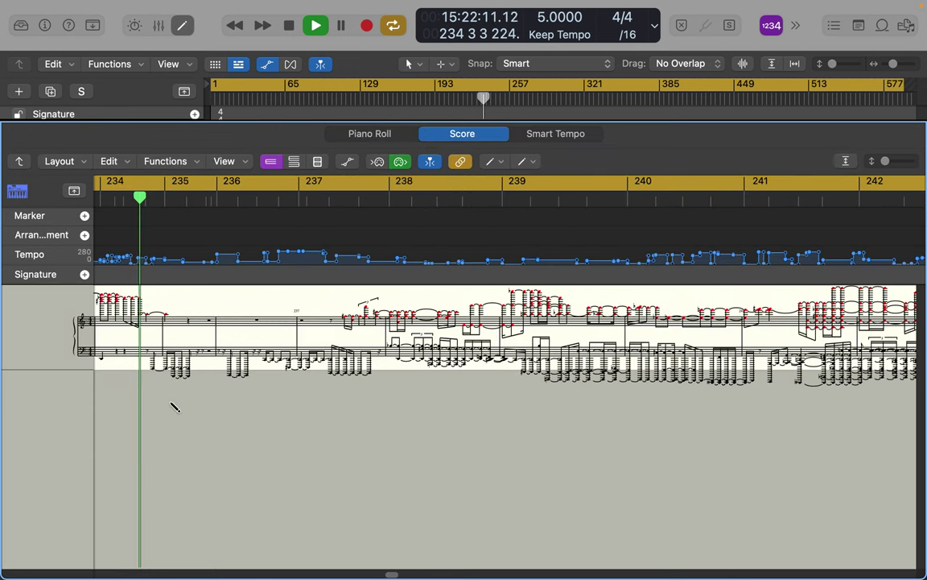
pyautogui.click(21, 161)
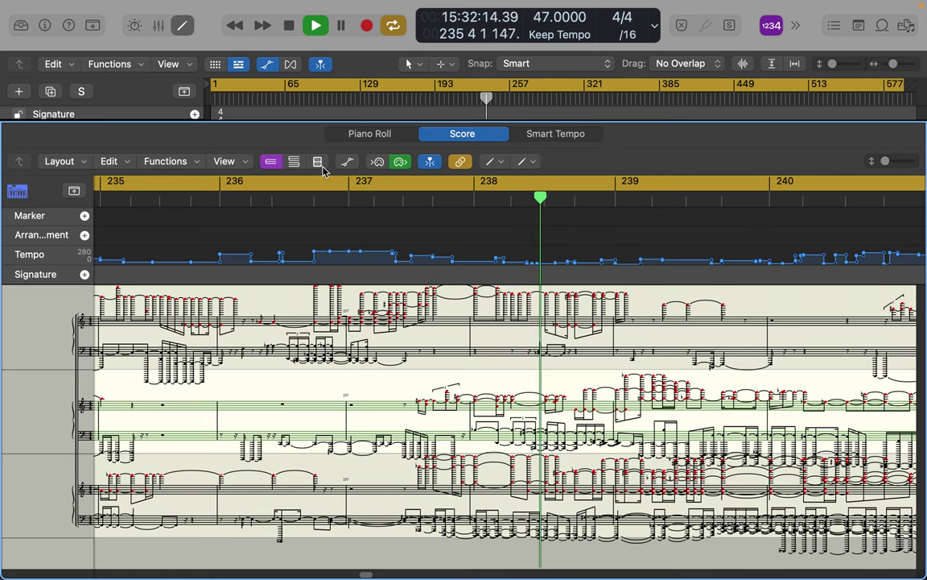
pyautogui.click(382, 140)
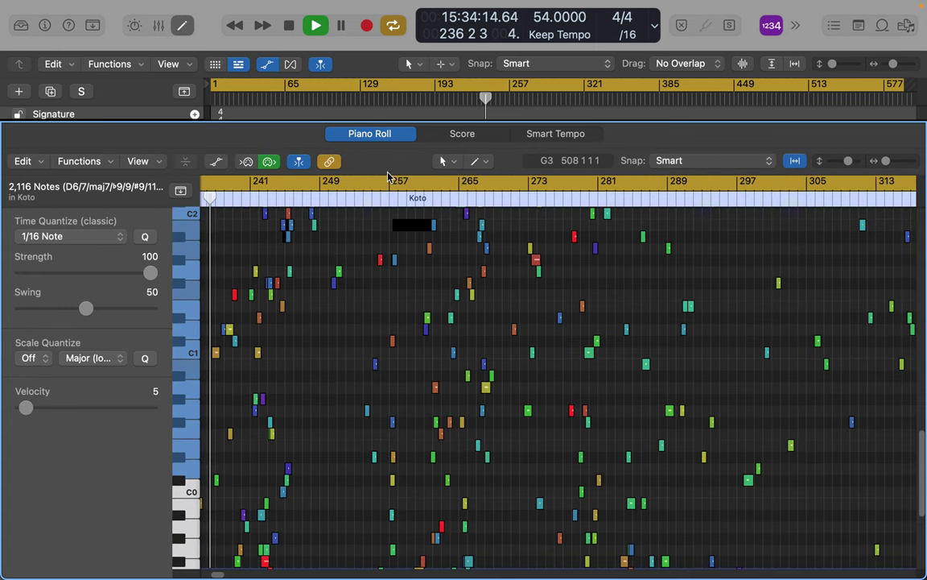
# Select the note cluster around bars 247 to 268 and move it down about six semitones and about one bar earlier.
pyautogui.scroll(2, 419, 364)
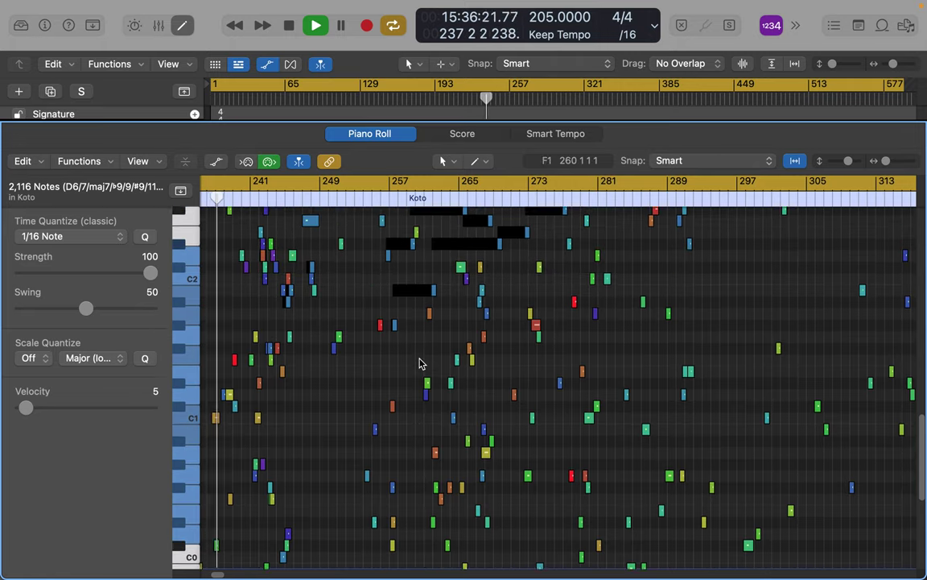
pyautogui.scroll(4, 419, 363)
pyautogui.scroll(2, 421, 365)
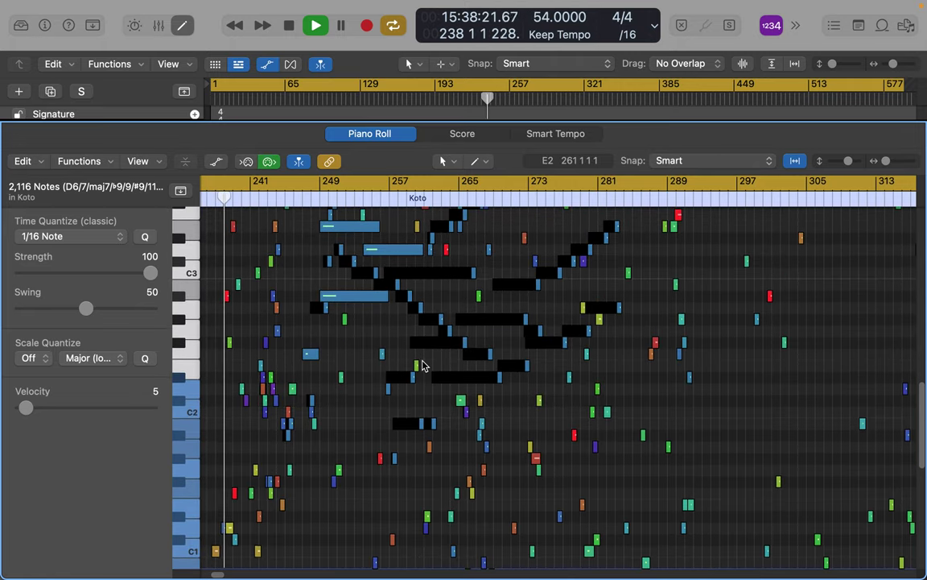
pyautogui.scroll(4, 422, 367)
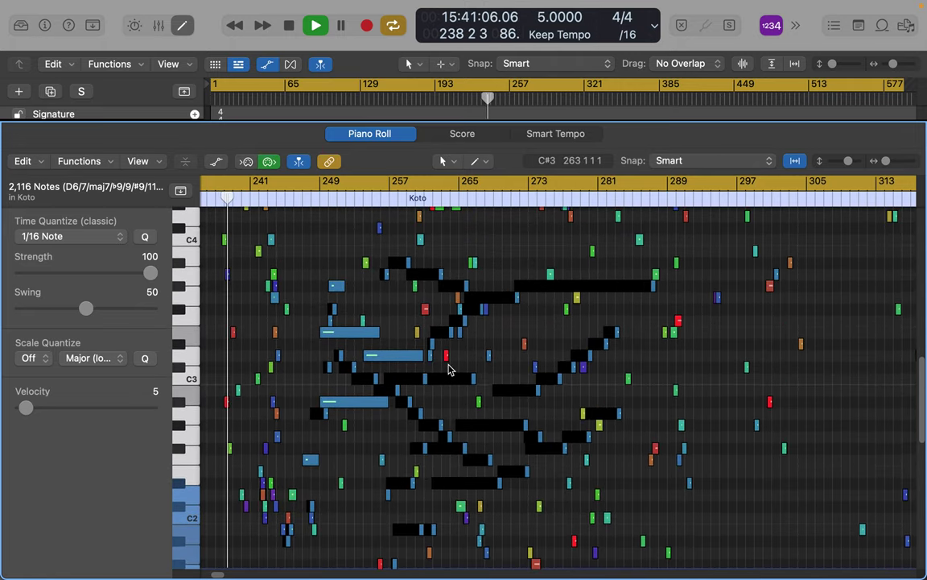
pyautogui.moveTo(489, 322); pyautogui.dragTo(292, 443)
pyautogui.moveTo(349, 403); pyautogui.dragTo(341, 479)
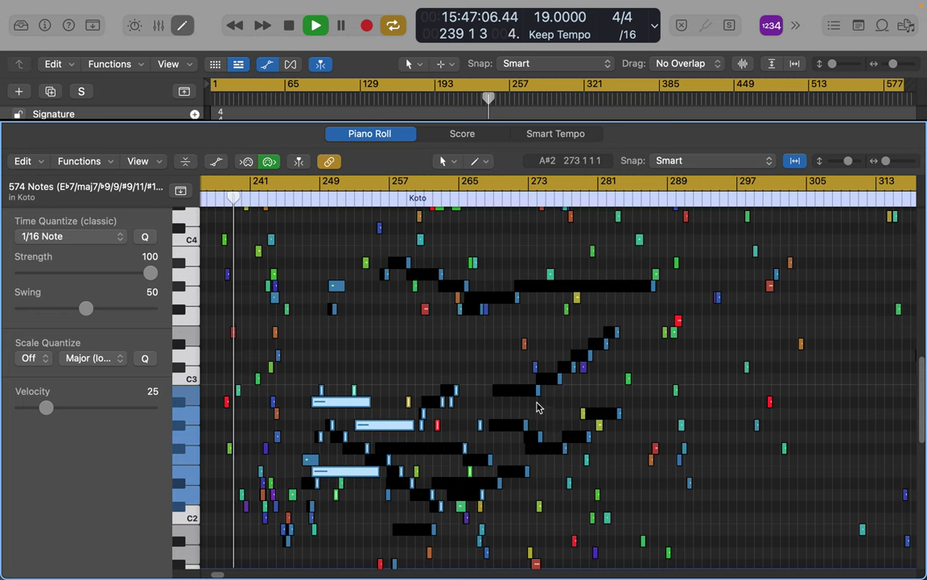
# Move the playhead ahead to about bar 288 in the Piano Roll.
pyautogui.hscroll(10, 607, 383)
pyautogui.scroll(-2, 607, 383)
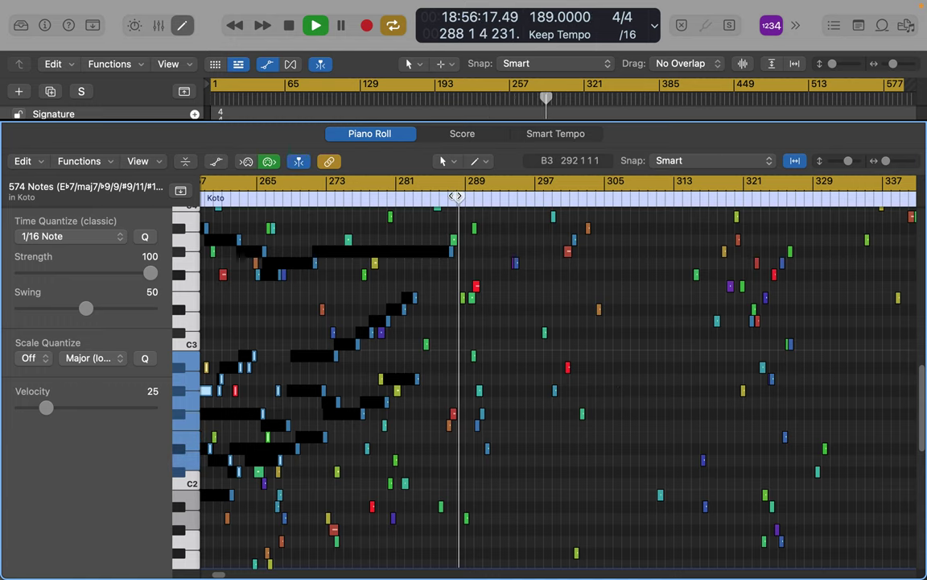
# Paste the copied note cluster at about bar 289 and move it down seven semitones and about six bars later.
pyautogui.press('super+v')
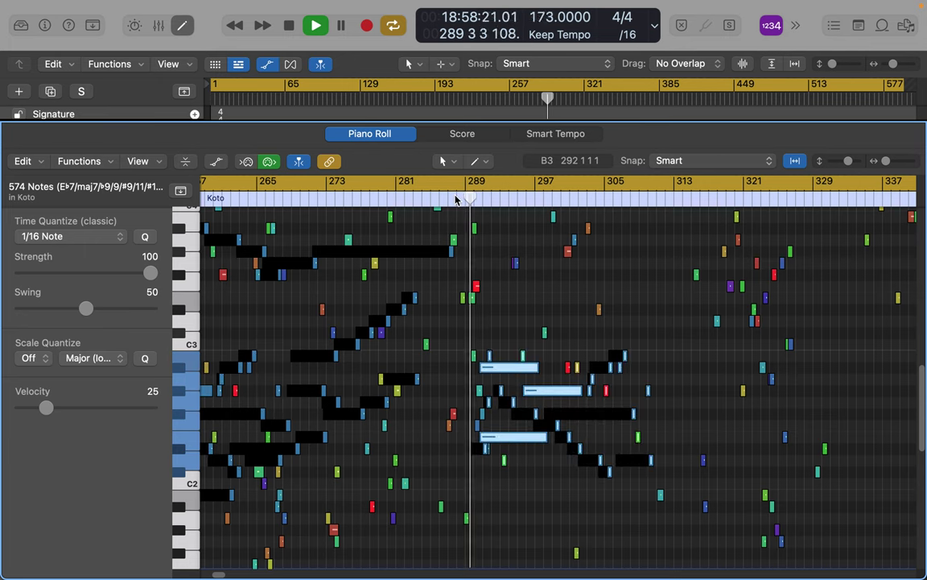
pyautogui.moveTo(600, 415); pyautogui.dragTo(658, 492)
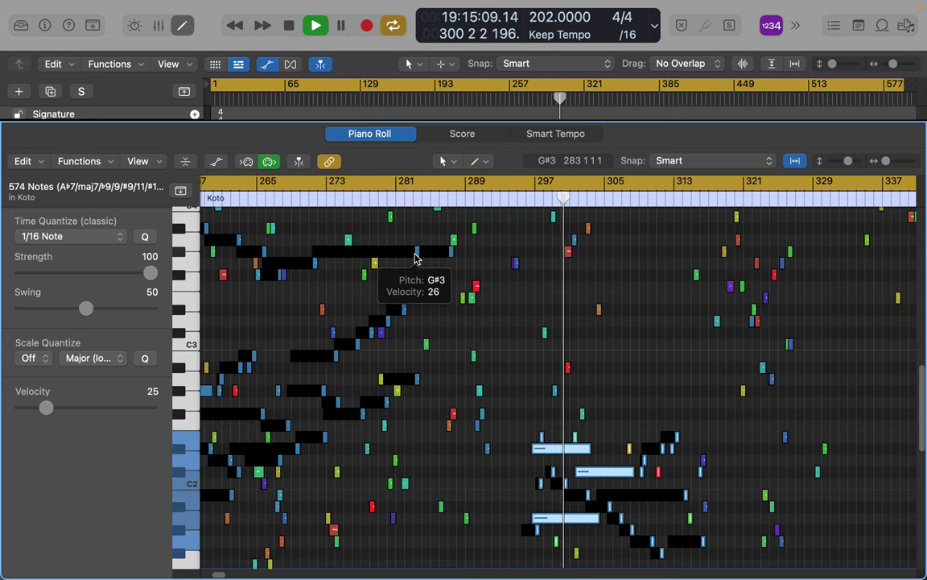
# Save the project and close the note editor.
pyautogui.moveTo(197, 5)
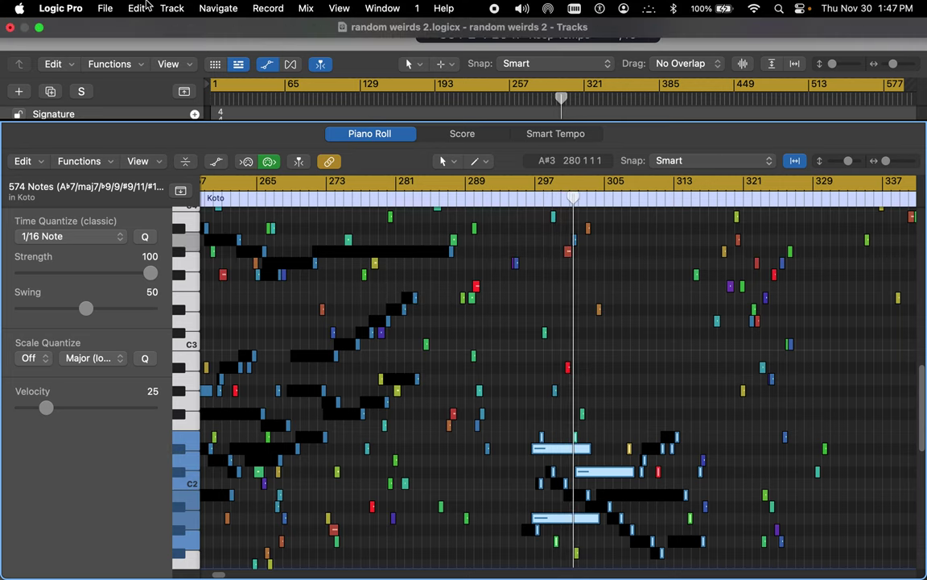
pyautogui.click(105, 9)
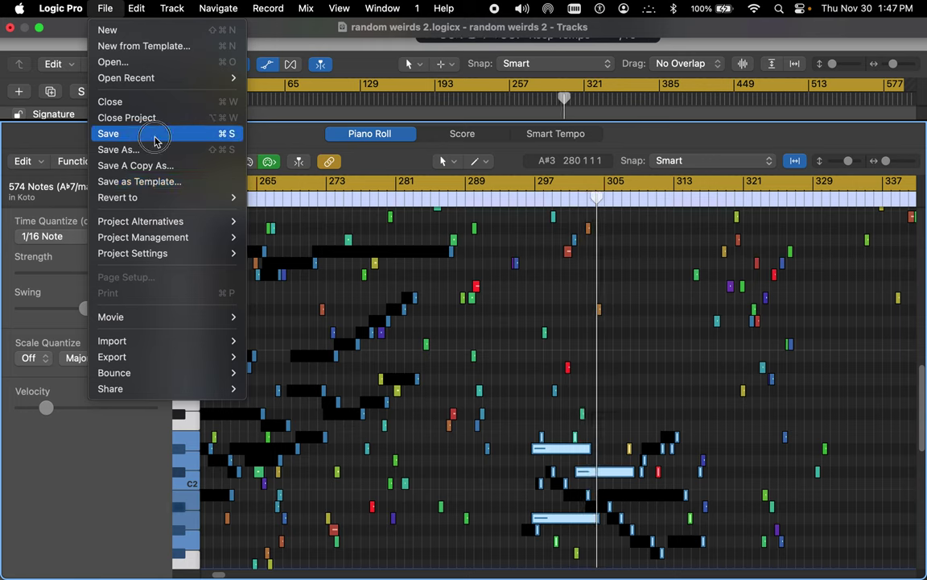
pyautogui.click(240, 135)
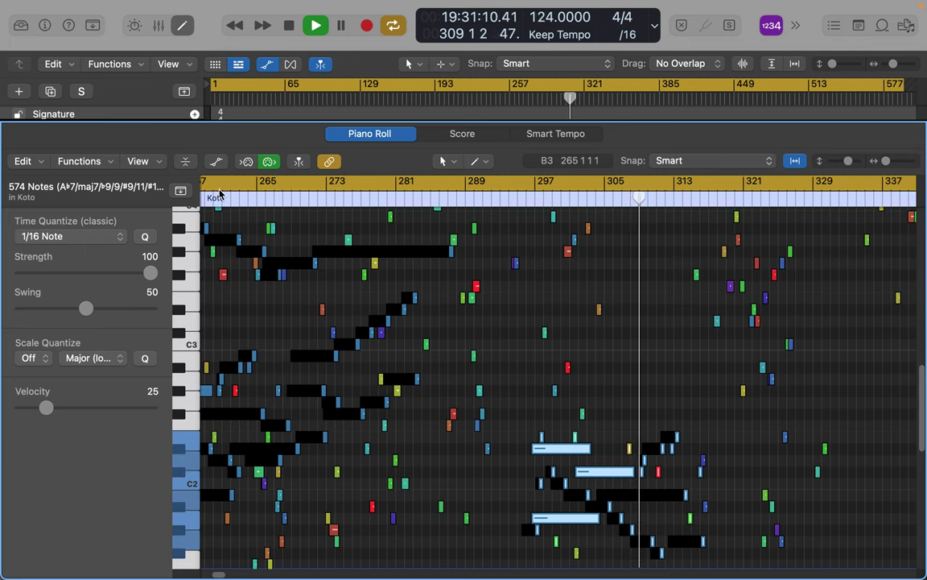
pyautogui.click(182, 30)
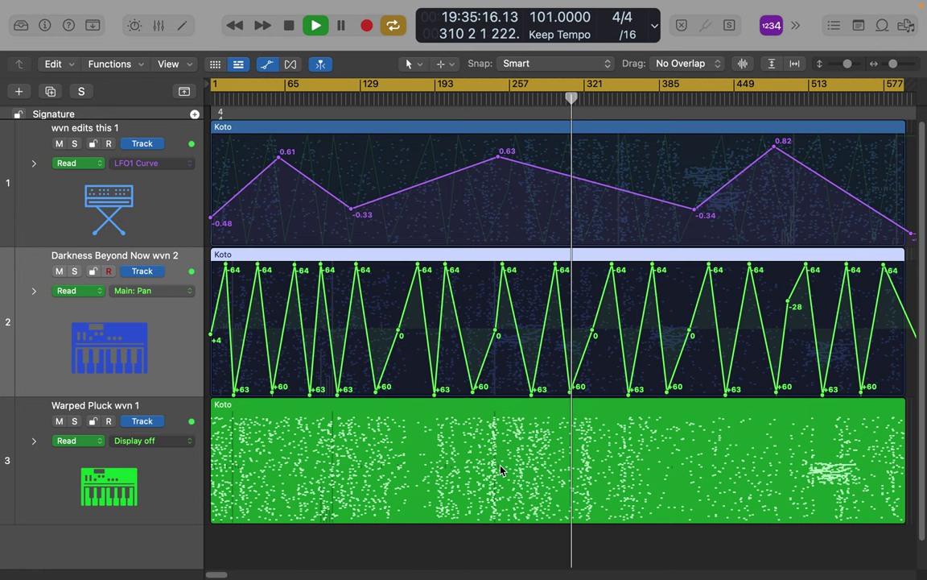
# View the Pan automation of the Warped Pluck wvn 1 track, followed by its Pedalboard Pedal Position automation.
pyautogui.scroll(-1, 161, 453)
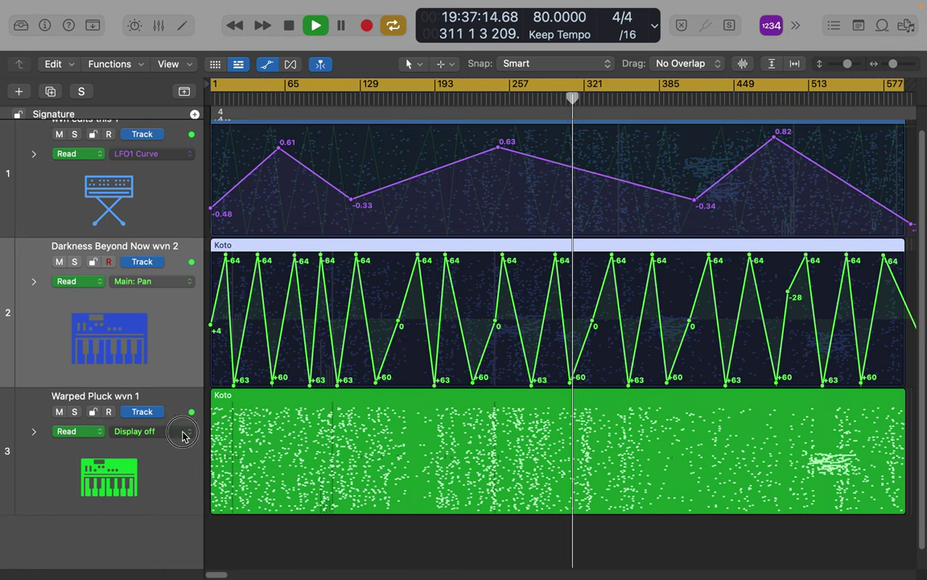
pyautogui.click(182, 434)
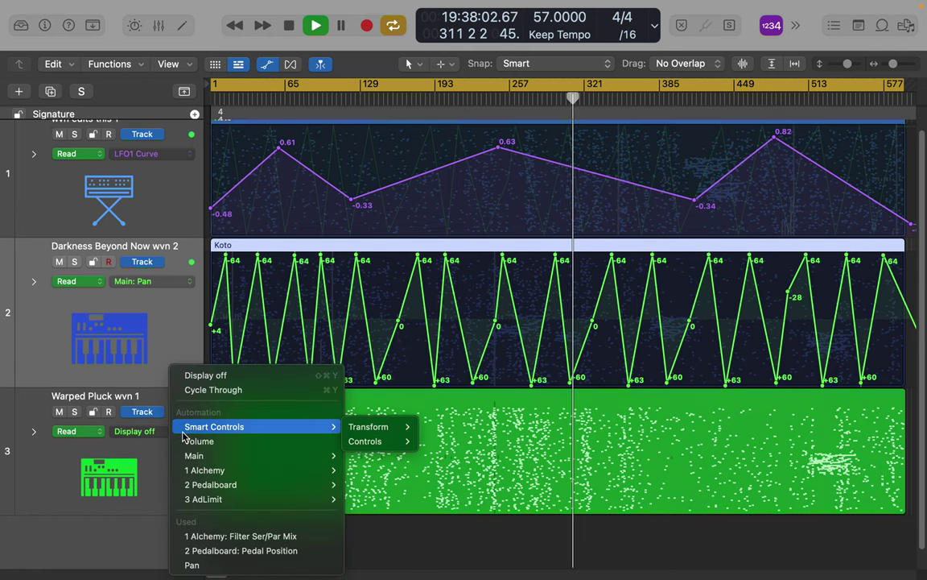
pyautogui.click(192, 563)
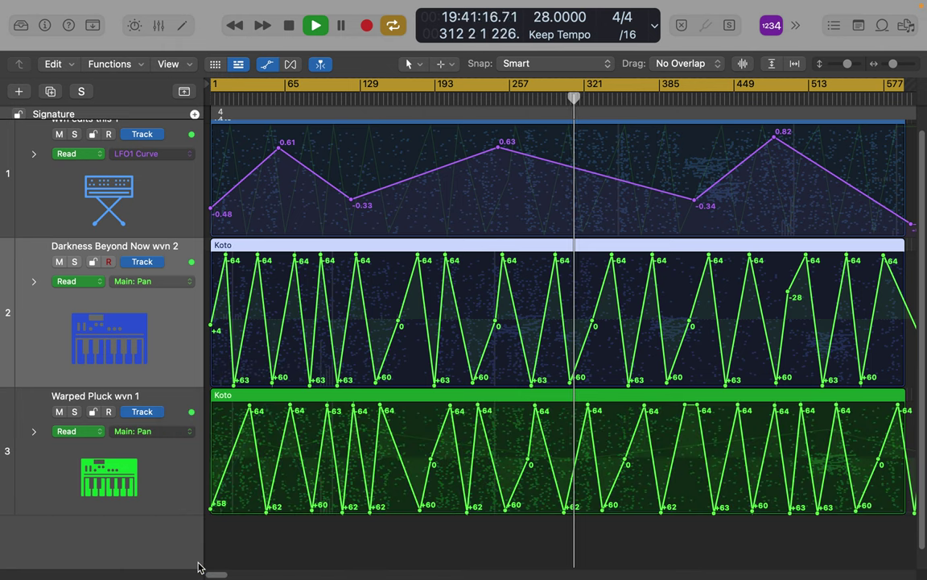
pyautogui.click(179, 436)
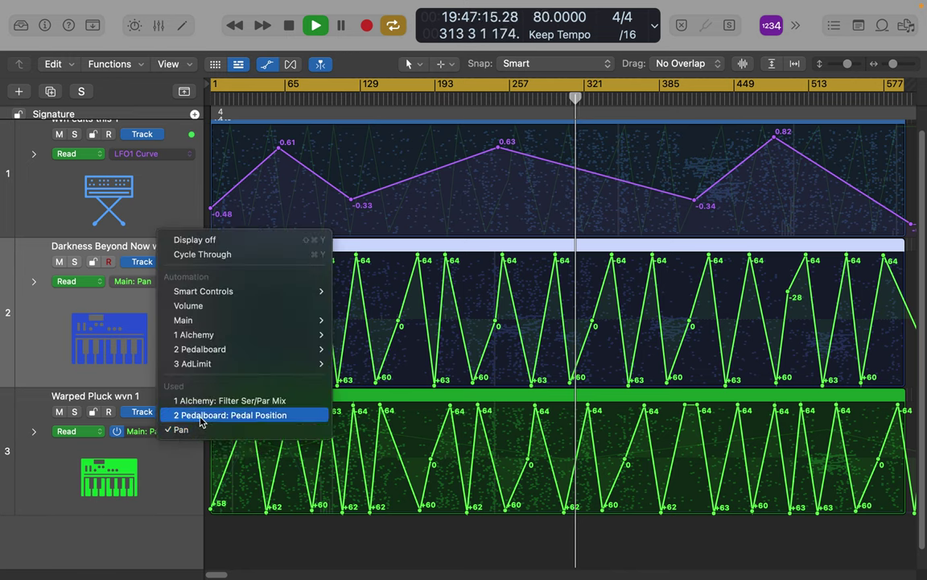
pyautogui.click(193, 415)
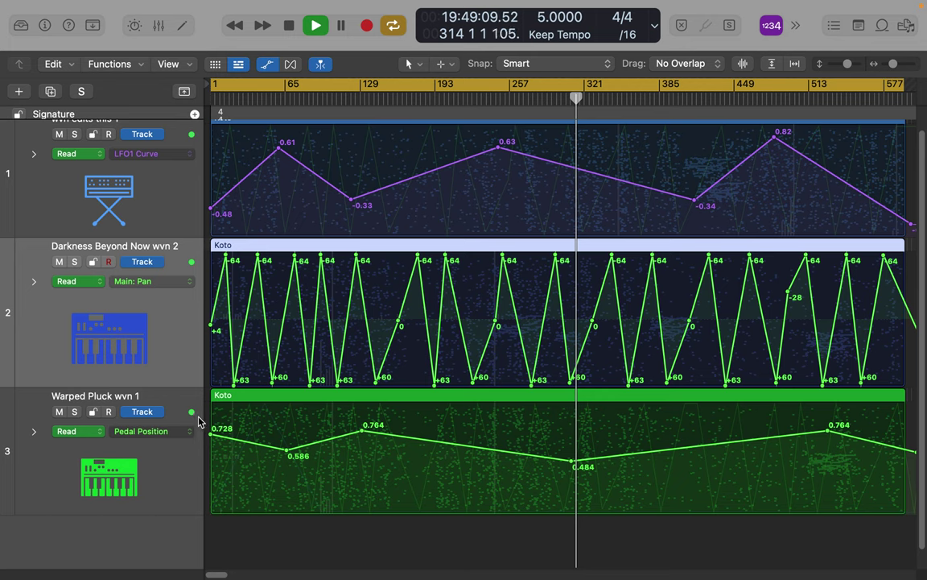
# Display the Mix automation of the Pedalboard's Slot 3 - Wham pedal on the Warped Pluck wvn 1 track.
pyautogui.click(186, 435)
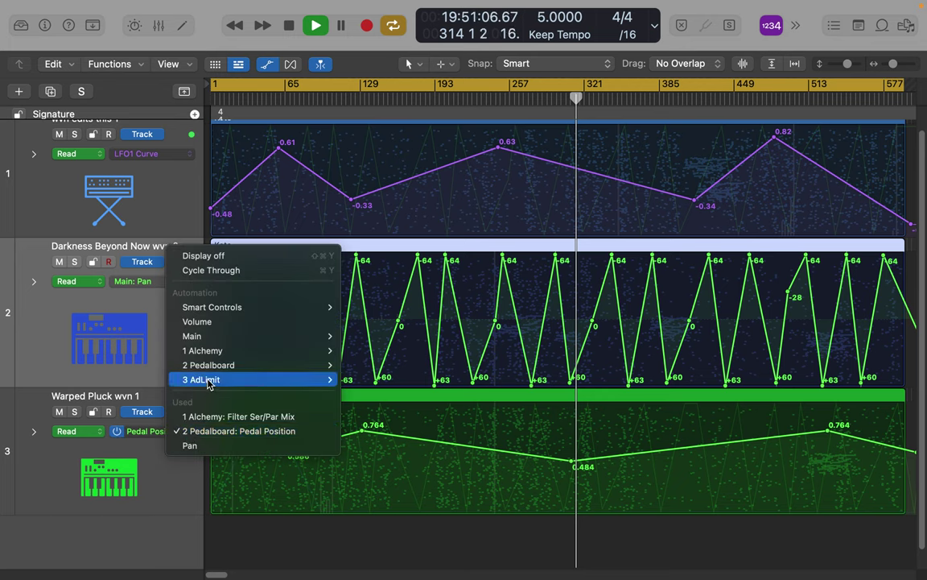
pyautogui.moveTo(214, 371)
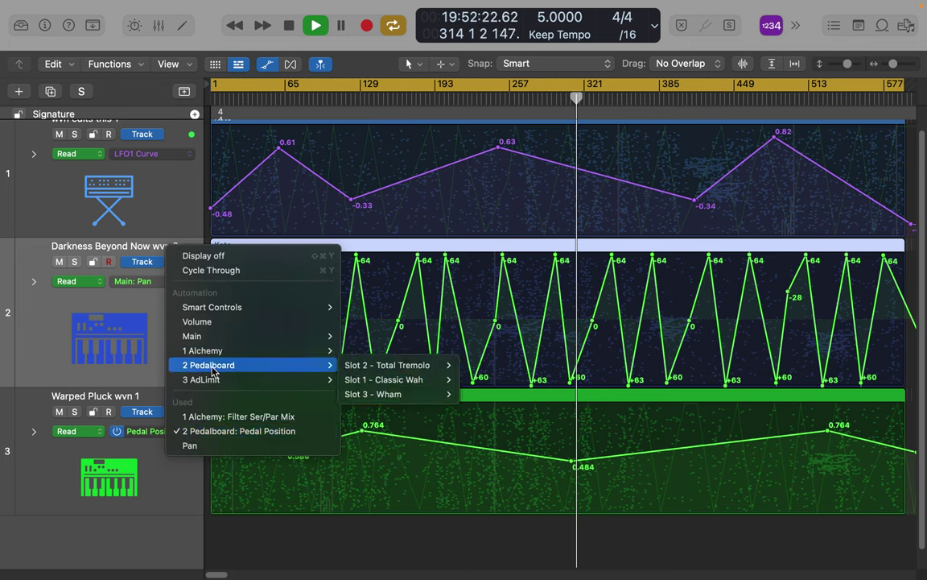
pyautogui.moveTo(396, 380)
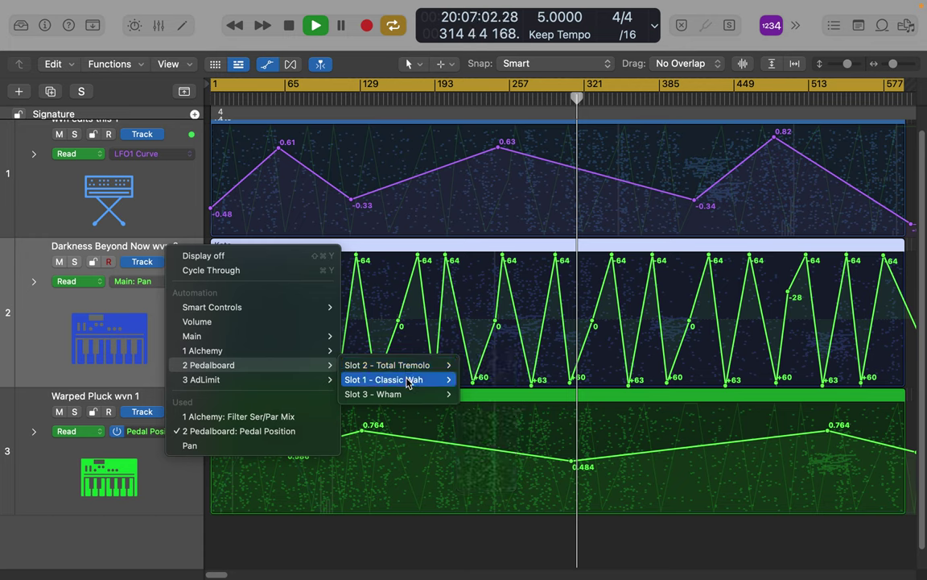
pyautogui.moveTo(409, 400)
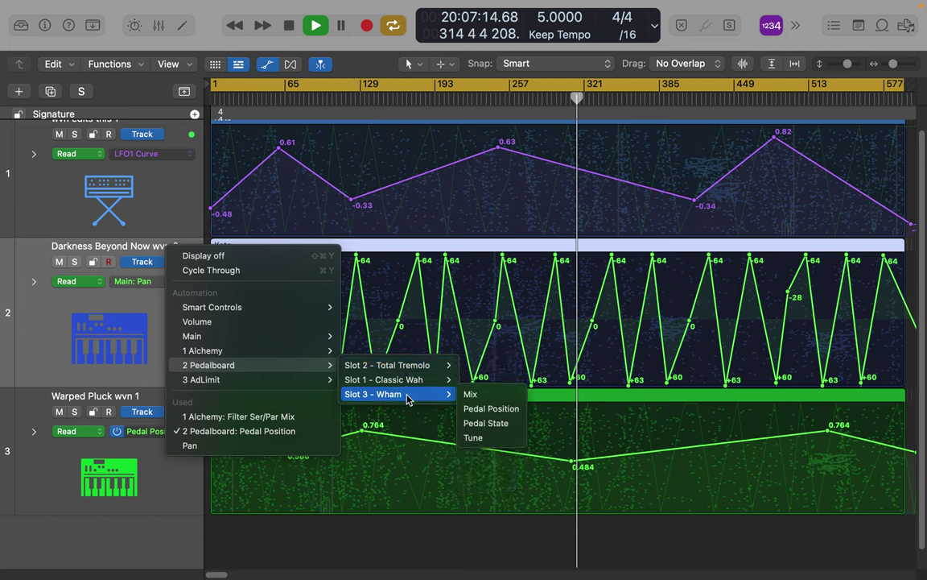
pyautogui.click(470, 396)
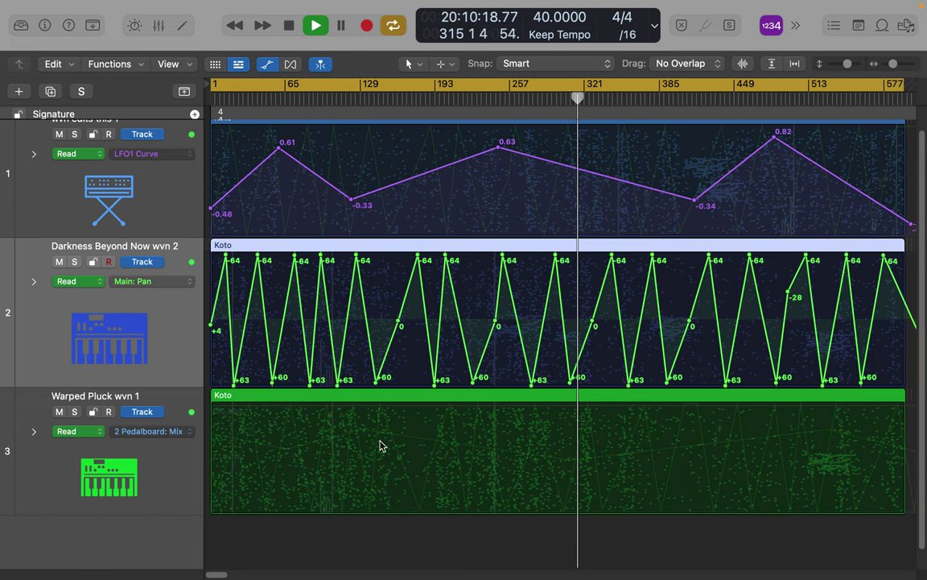
# Draw a Wham Mix automation curve with points of 64.9, 18.4, 59.2, 10.8, 64.9 and about 12.1 across the Warped Pluck wvn 1 track.
pyautogui.click(367, 447)
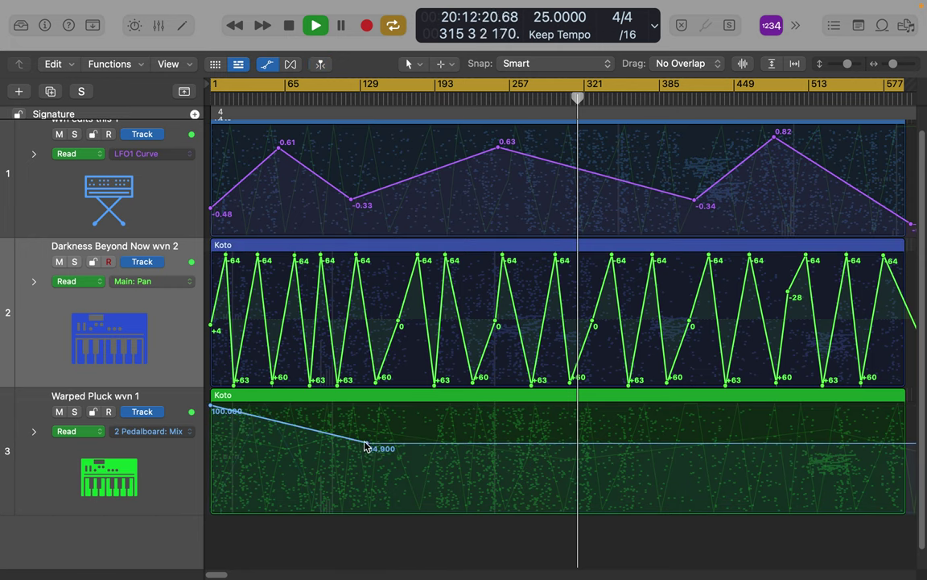
pyautogui.click(675, 502)
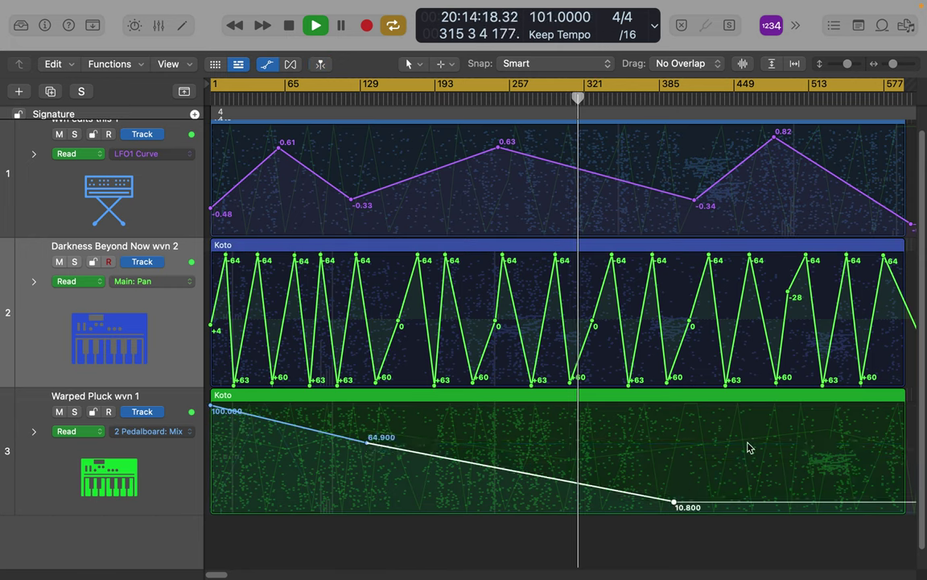
pyautogui.click(762, 444)
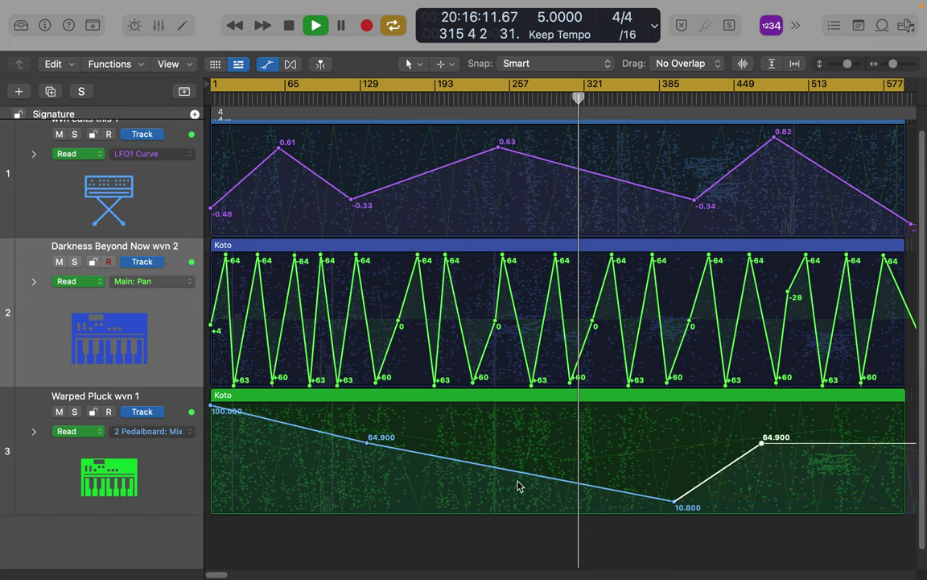
pyautogui.click(419, 494)
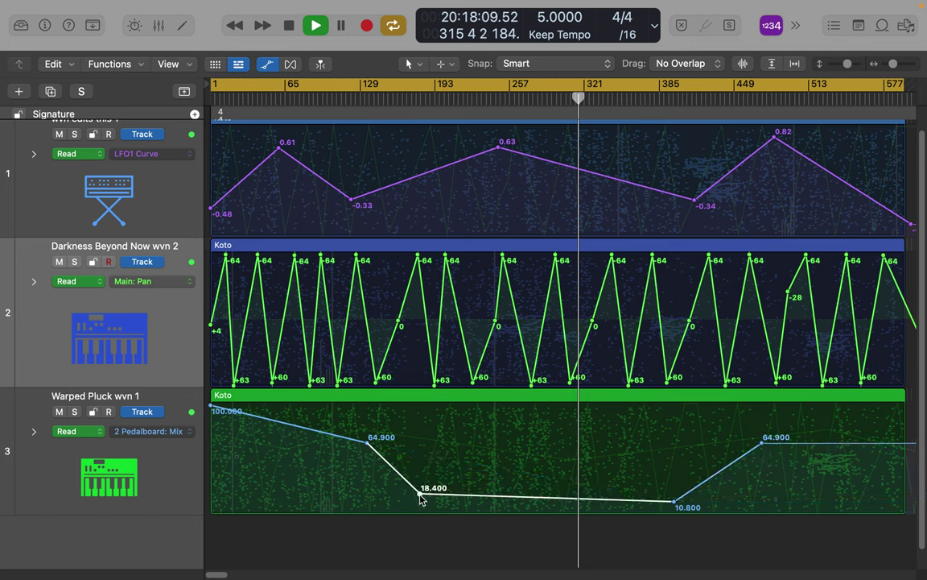
pyautogui.rightClick(531, 457)
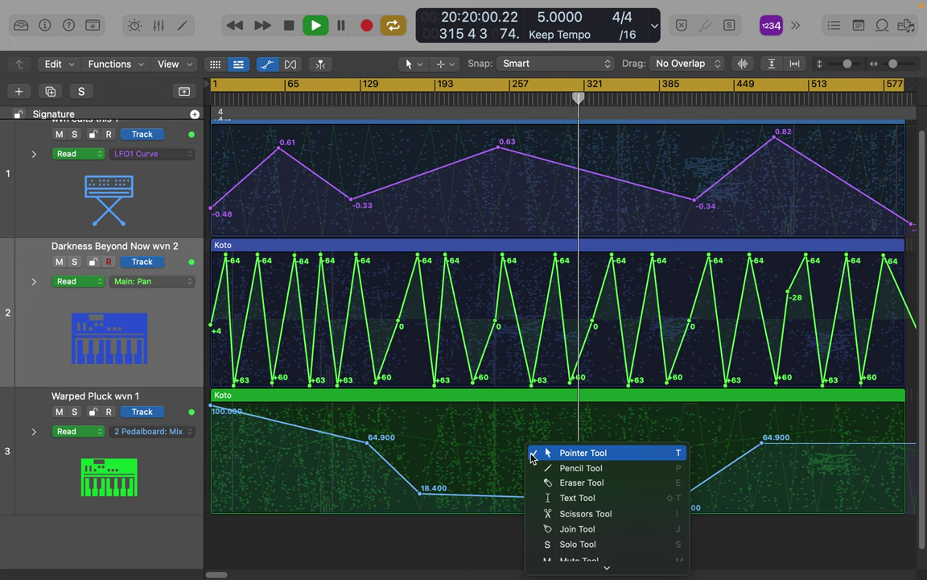
pyautogui.click(516, 451)
pyautogui.click(517, 451)
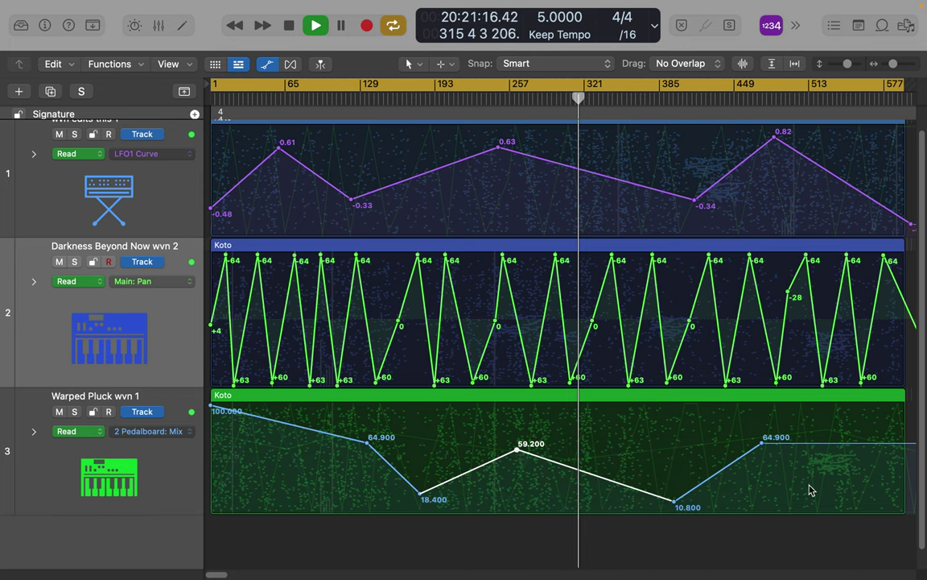
pyautogui.click(900, 502)
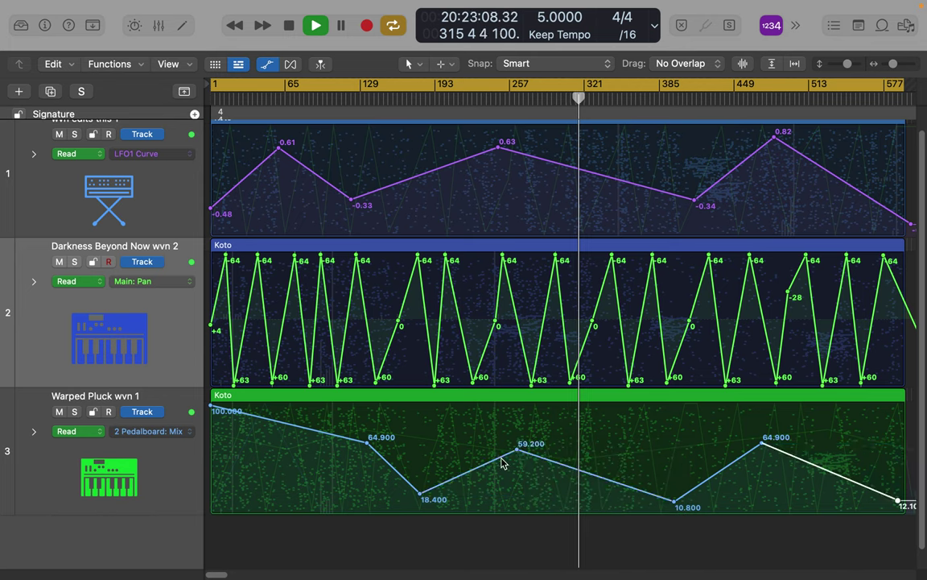
# Switch the Warped Pluck wvn 1 track's automation lane back to the Pedalboard's Pedal Position.
pyautogui.click(164, 437)
pyautogui.click(179, 418)
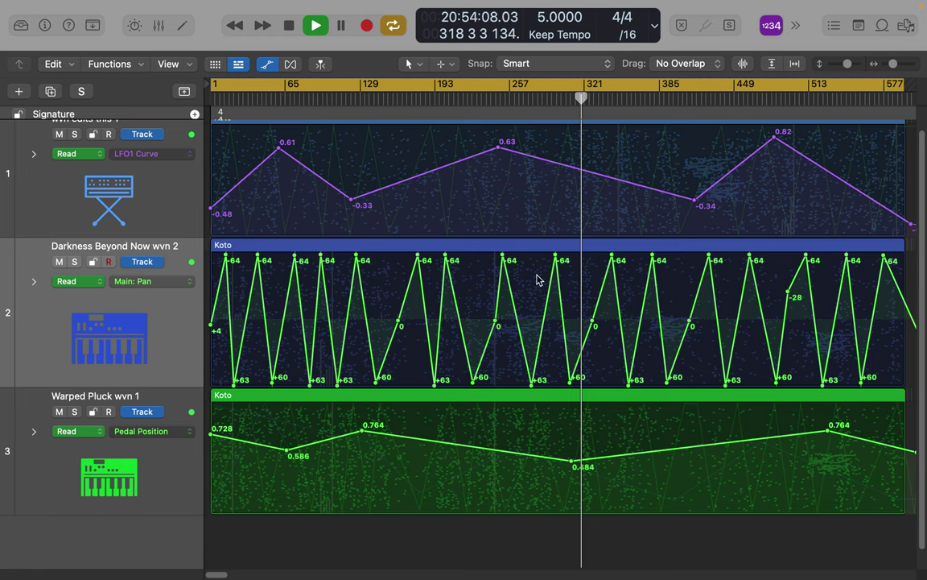
pyautogui.scroll(1, 451, 165)
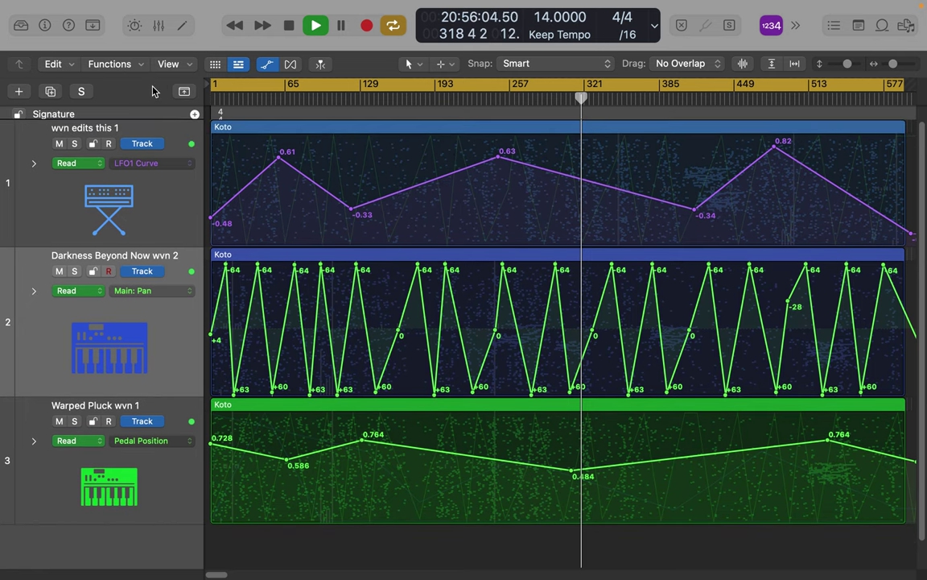
# Hide the global tracks, show them again enlarged, and examine the tempo changes around bars 325 to 331.
pyautogui.click(184, 92)
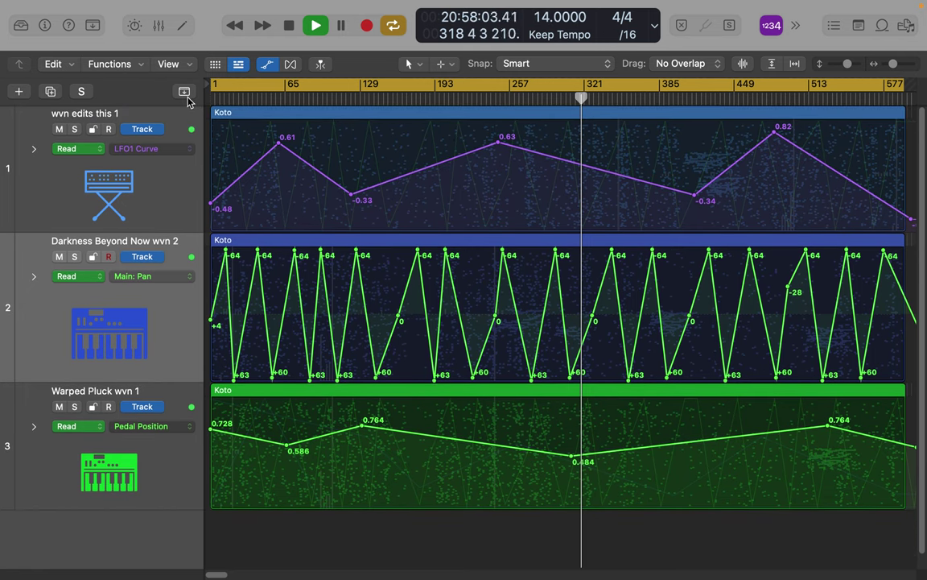
pyautogui.click(185, 94)
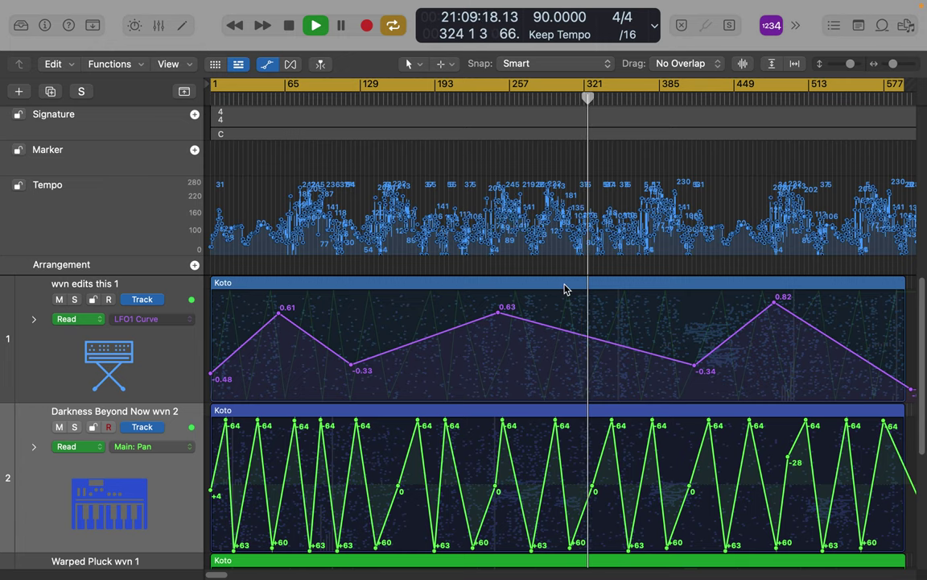
pyautogui.scroll(5, 564, 290)
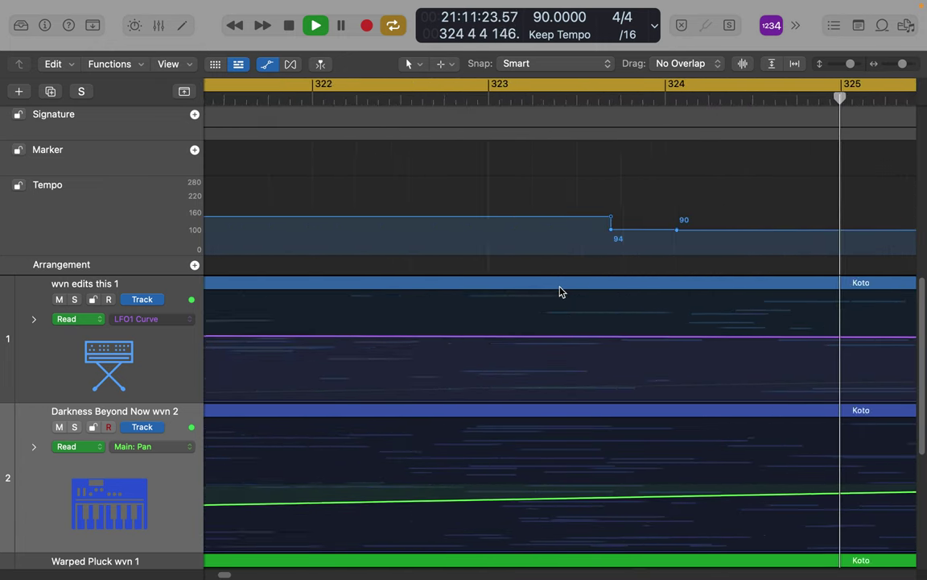
pyautogui.scroll(-3, 564, 291)
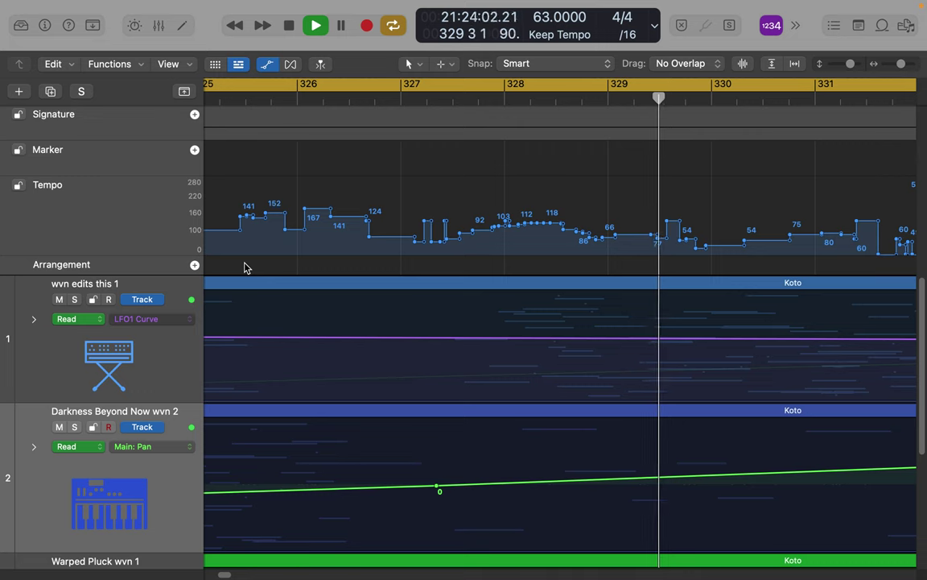
# Save the project with the new Mix automation.
pyautogui.moveTo(105, 6)
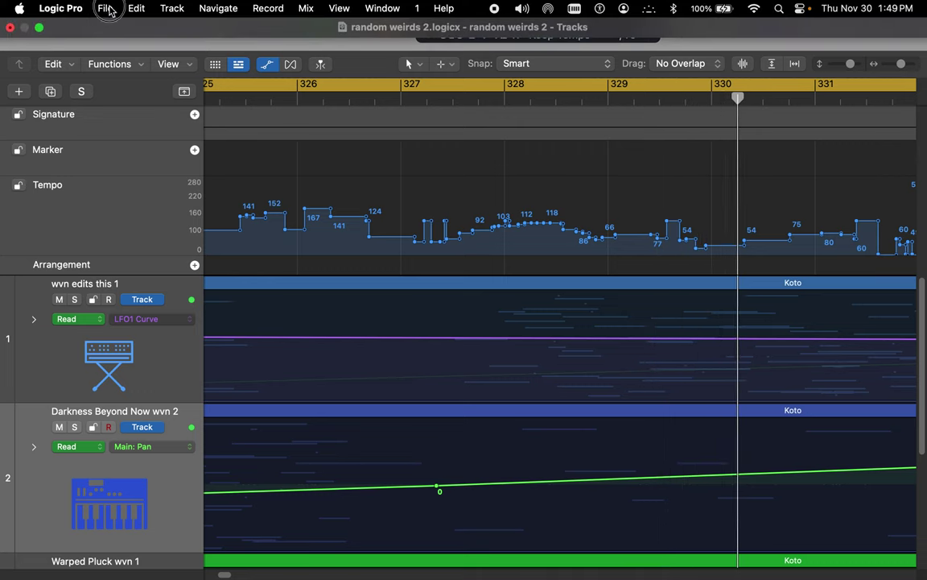
pyautogui.click(104, 8)
pyautogui.click(124, 134)
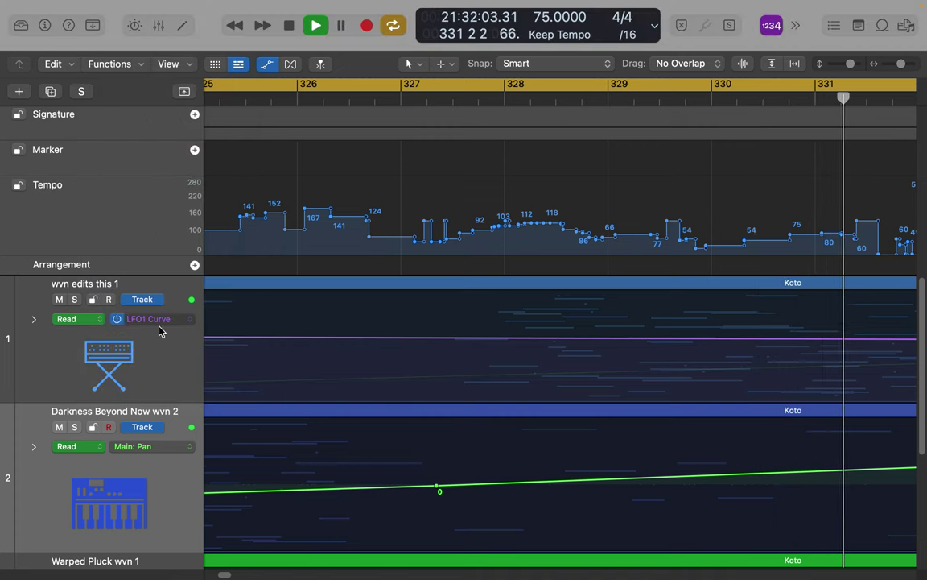
# Select everything in the project and set up an export of the selection as an audio file with the audio tail included.
pyautogui.click(158, 367)
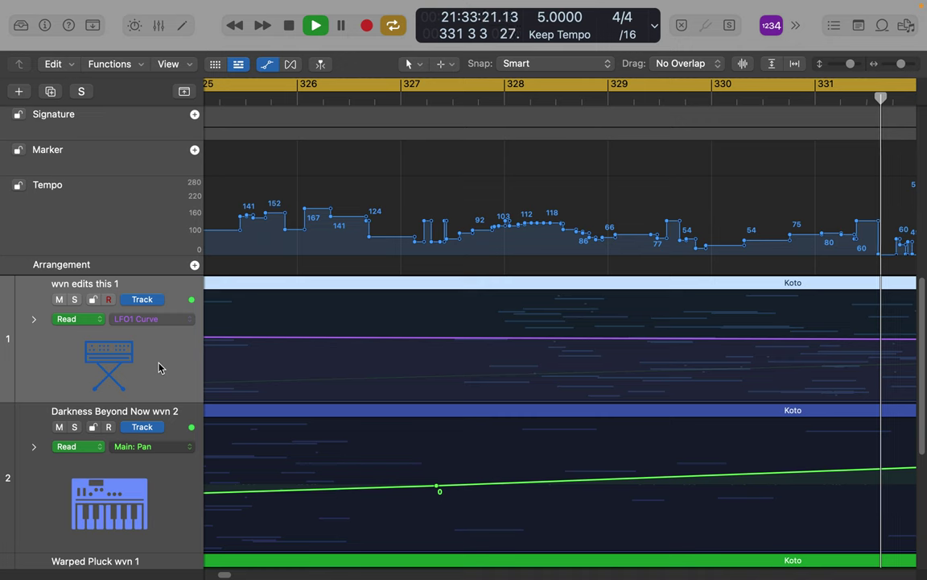
pyautogui.press('super+a')
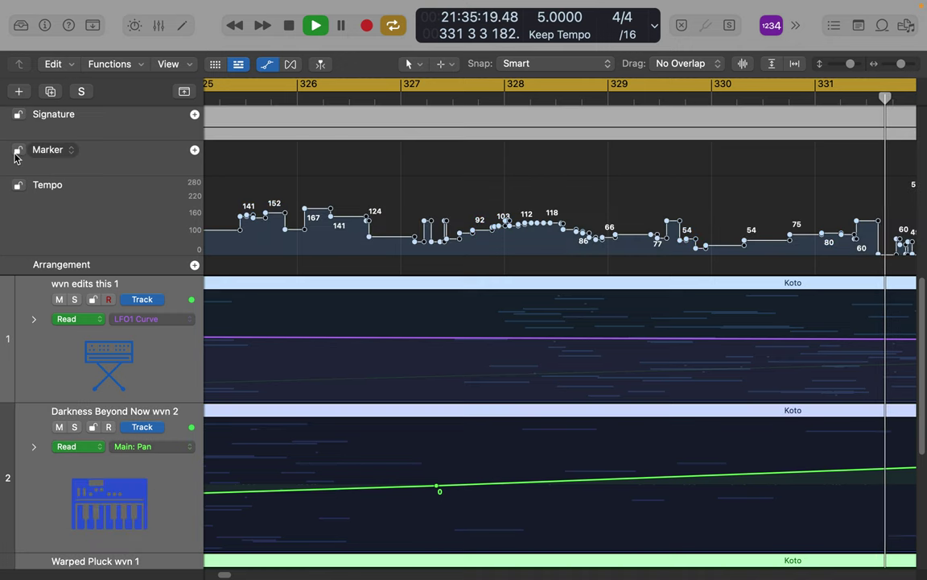
pyautogui.moveTo(121, 6)
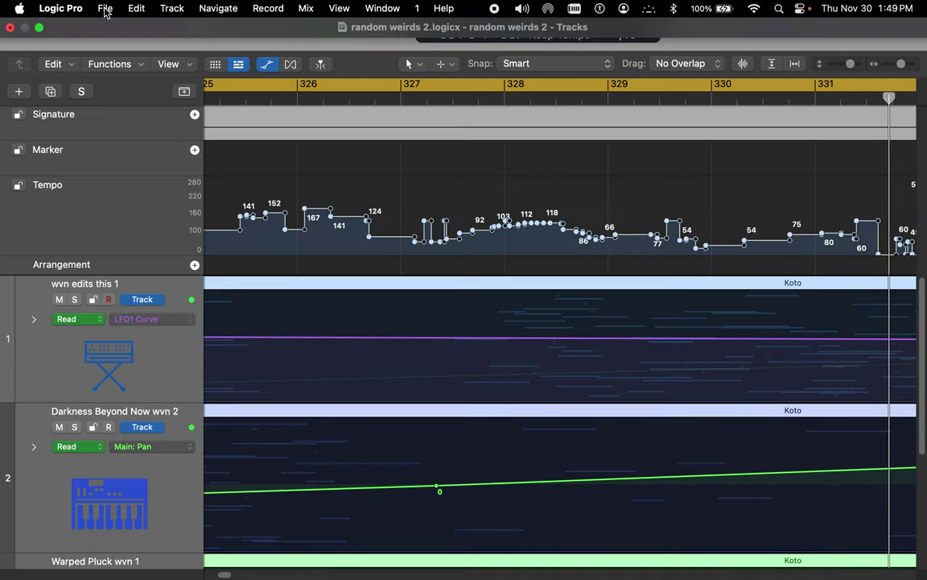
pyautogui.click(105, 10)
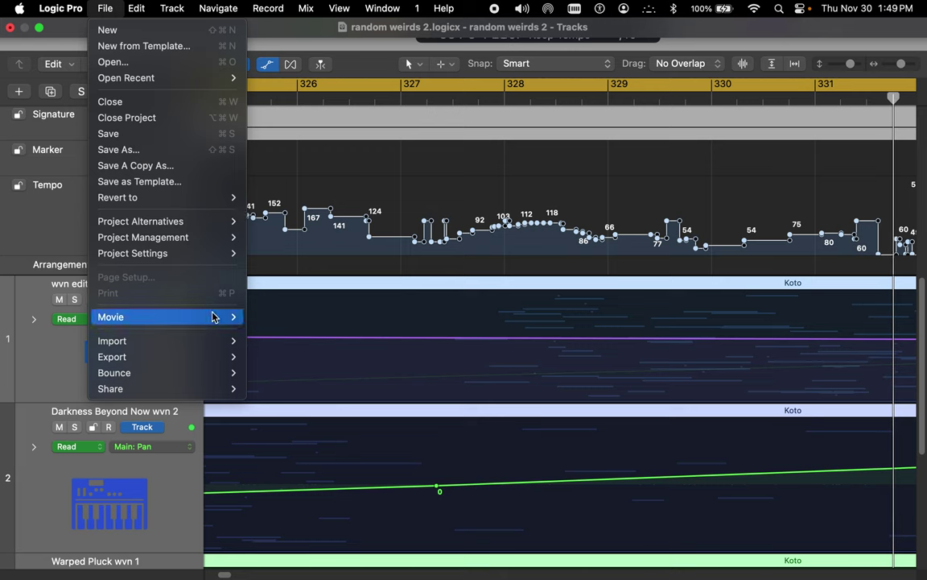
pyautogui.moveTo(201, 365)
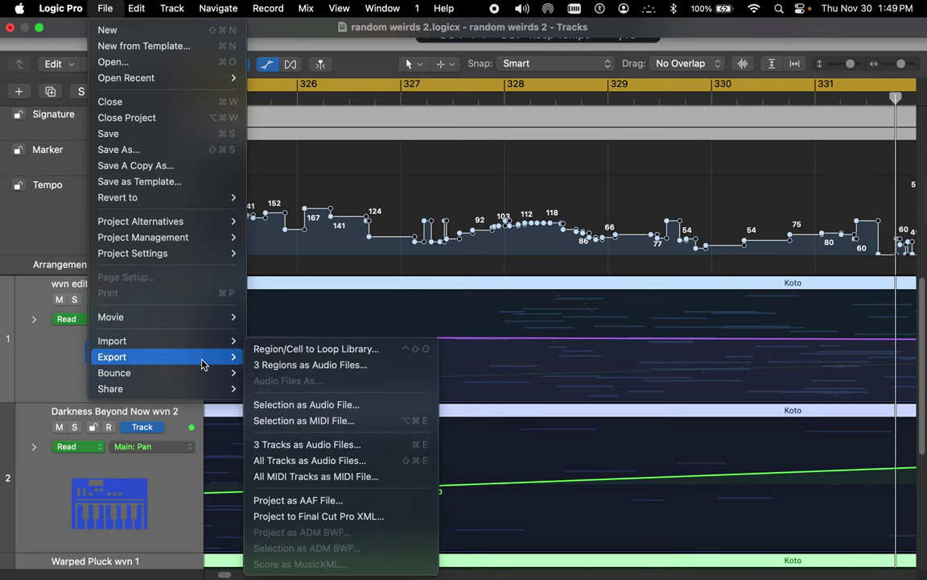
pyautogui.click(331, 412)
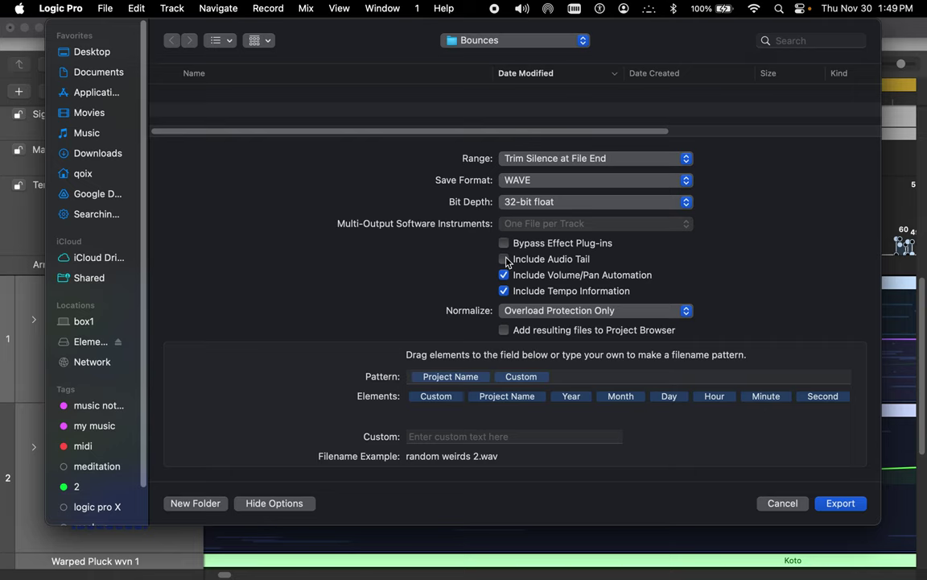
pyautogui.click(505, 259)
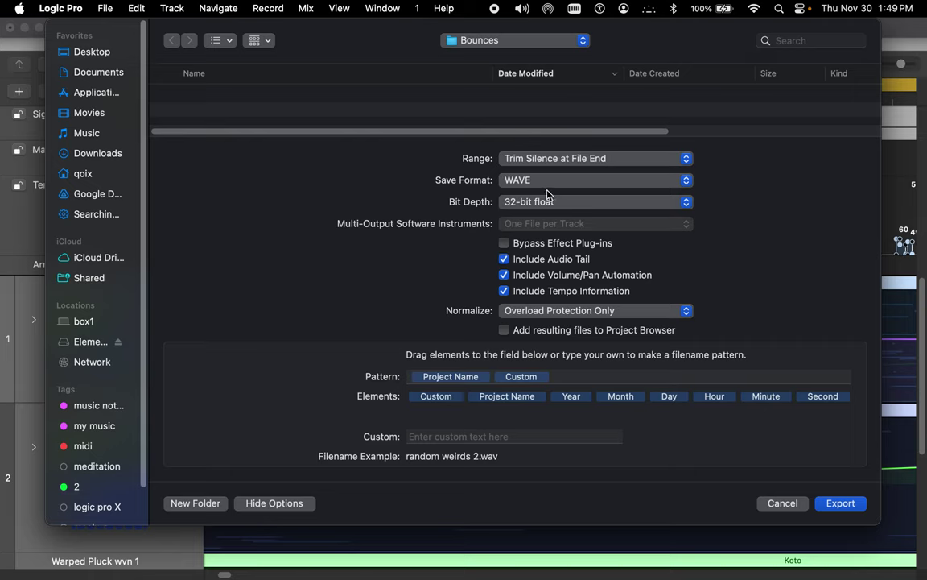